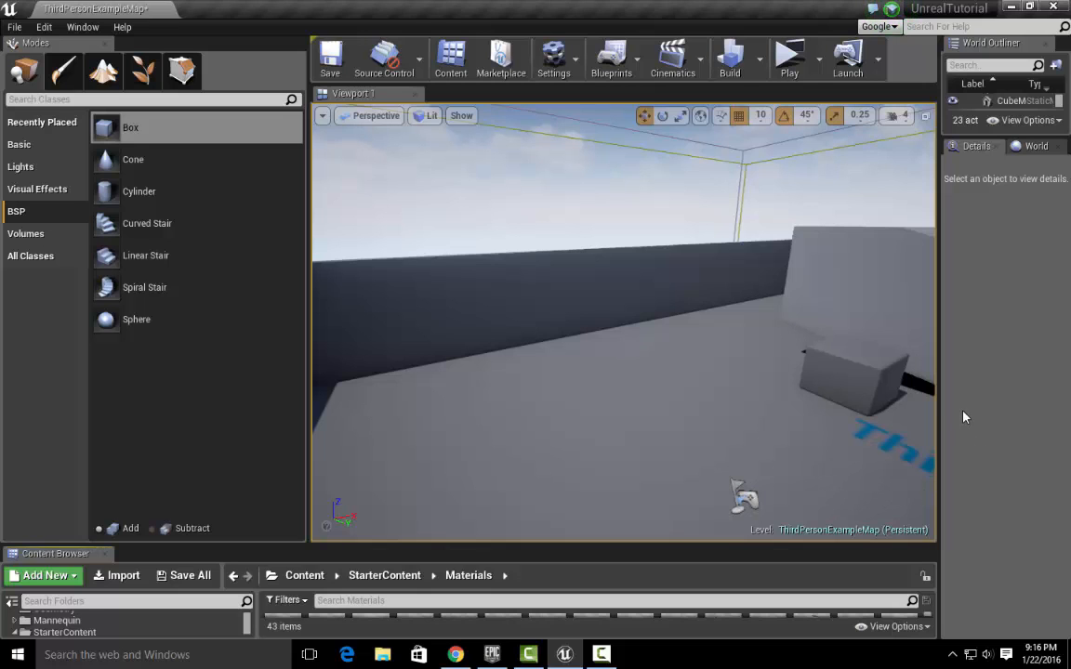
left_click_drag(937, 403, 769, 403)
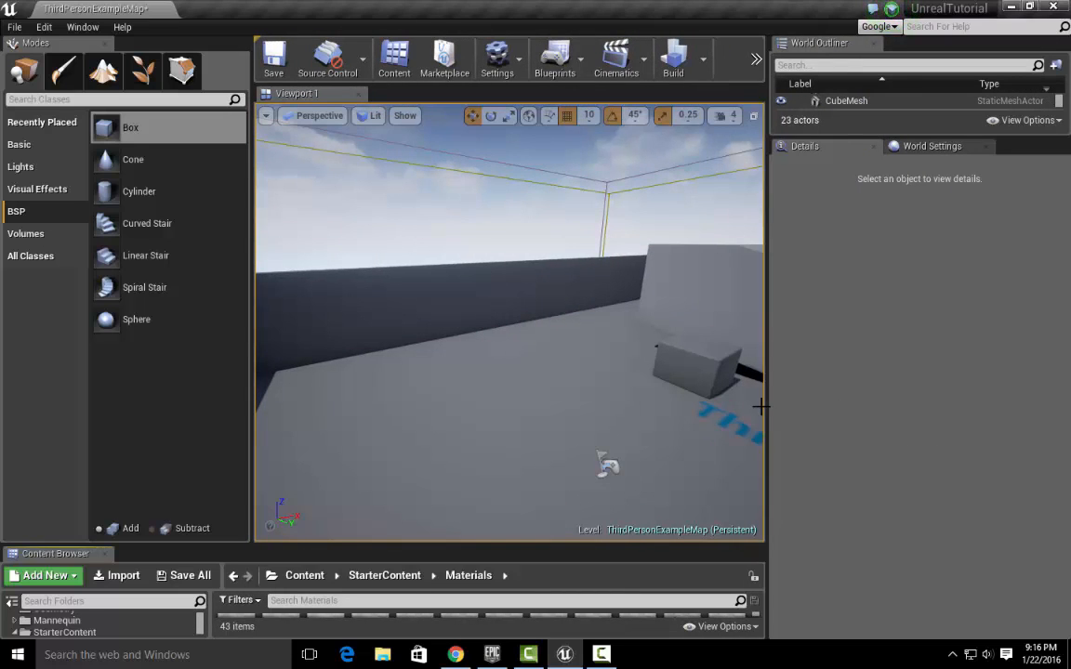
left_click_drag(767, 409, 935, 409)
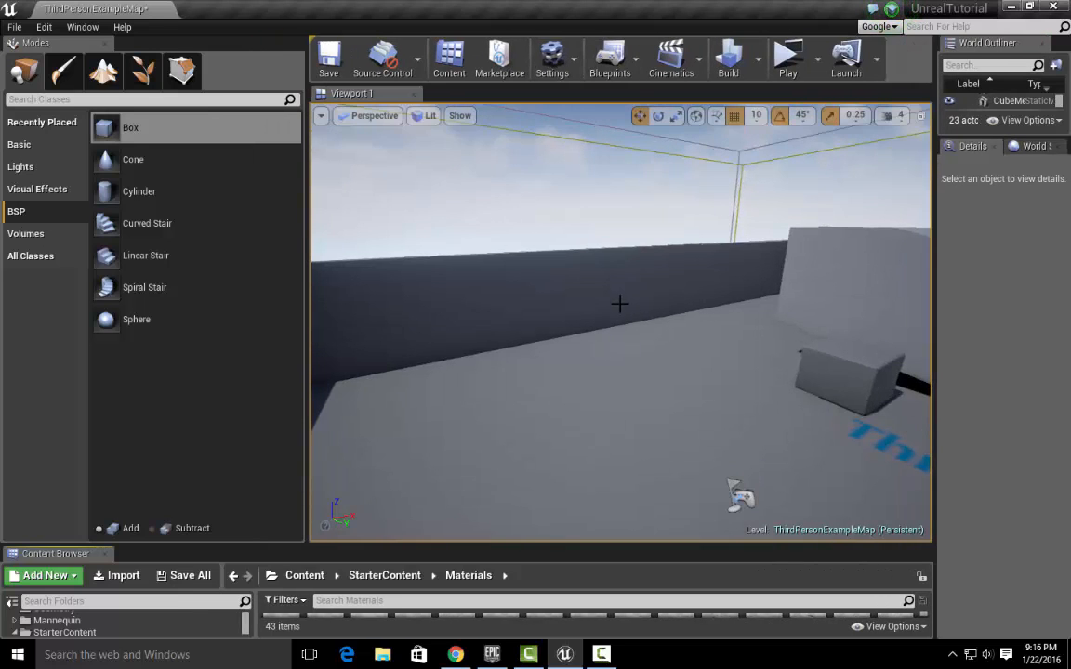
Step: Delete the slanted additive box brush standing on the open floor near the boundary walls
scroll(618, 303, "down", 4)
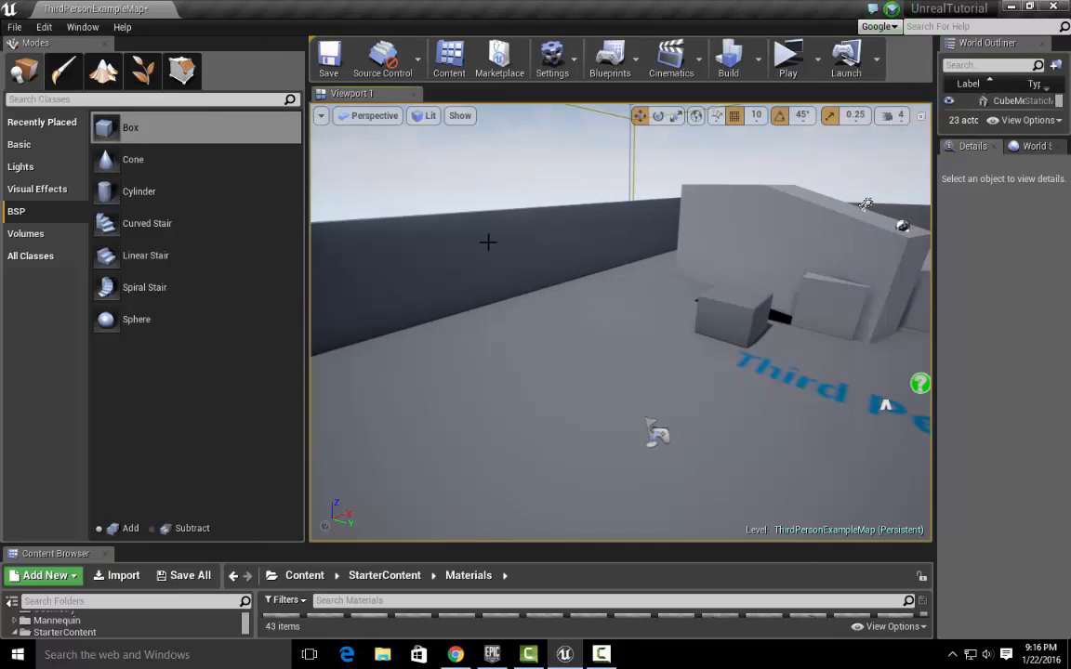
scroll(656, 307, "down", 3)
scroll(576, 303, "down", 8)
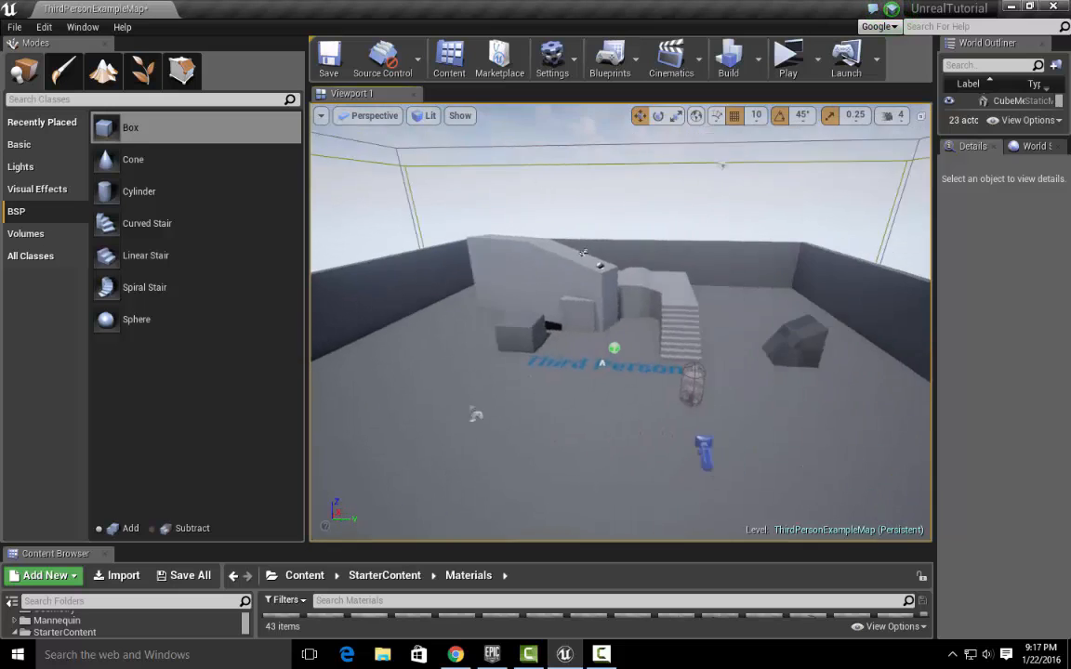
right_click_drag(577, 328, 746, 350)
key("w")
key("a")
key("d")
key("a")
key("w")
left_click(570, 330)
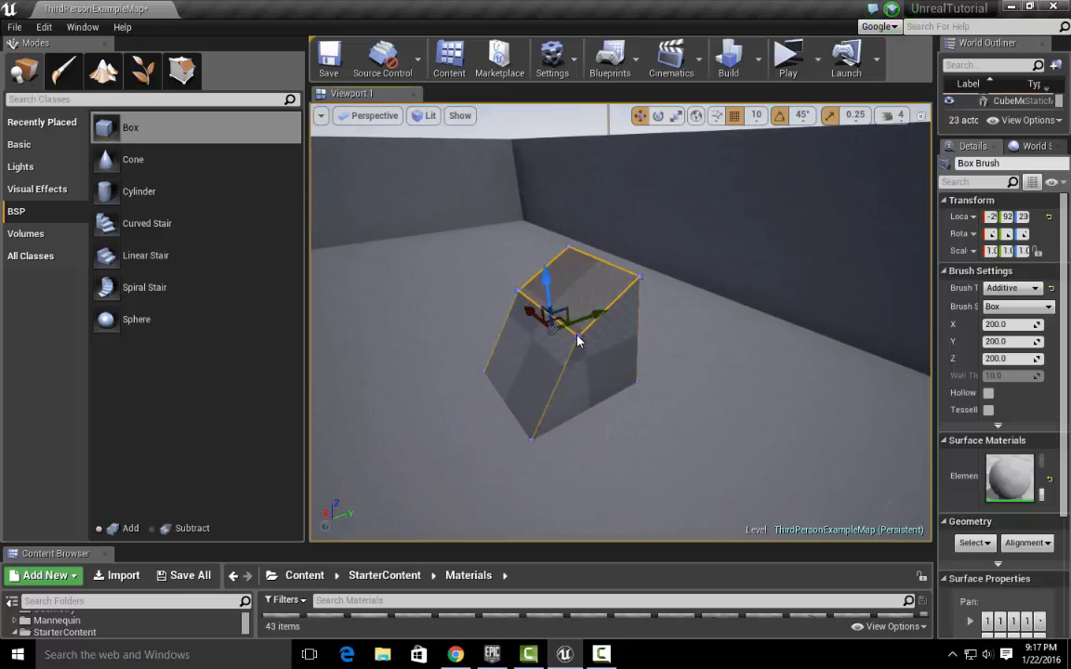
key("a")
mouse_move(619, 385)
right_mouse_down()
mouse_move(643, 378)
mouse_move(493, 372)
mouse_move(553, 372)
mouse_move(530, 383)
mouse_move(539, 364)
mouse_move(618, 386)
mouse_move(641, 318)
mouse_move(604, 303)
mouse_move(483, 314)
mouse_move(451, 304)
mouse_move(454, 316)
mouse_move(604, 311)
right_mouse_up()
key("d")
key("s")
key("a")
key("w")
key("Delete")
key("w")
key("s")
key("d")
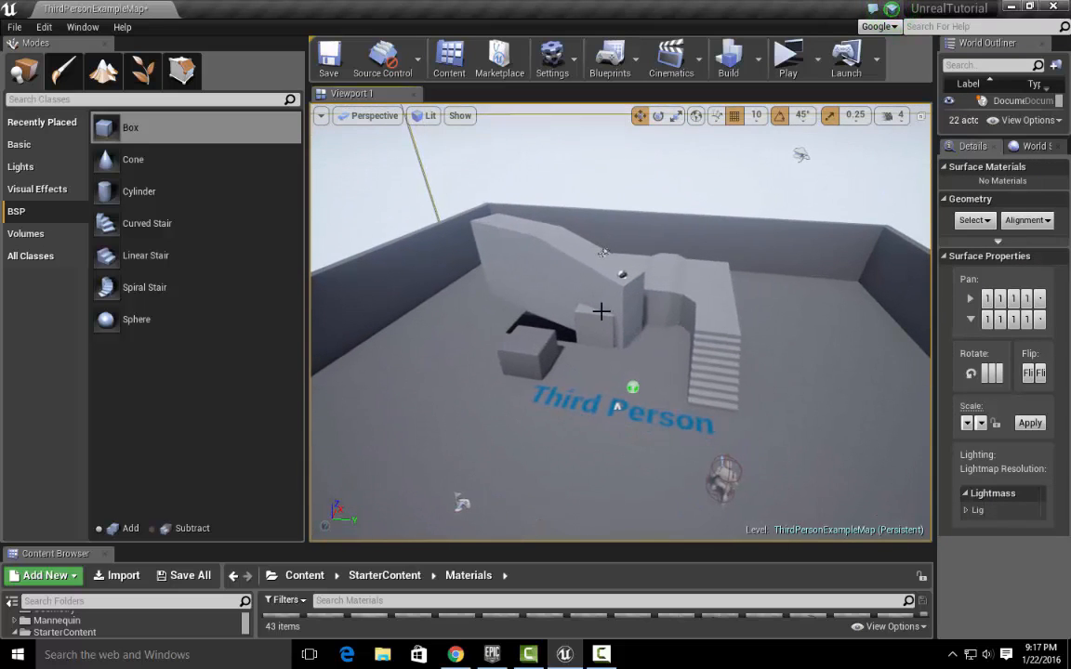
Step: Place an additive BSP box brush on the floor in front of the small grey cube
left_click(26, 233)
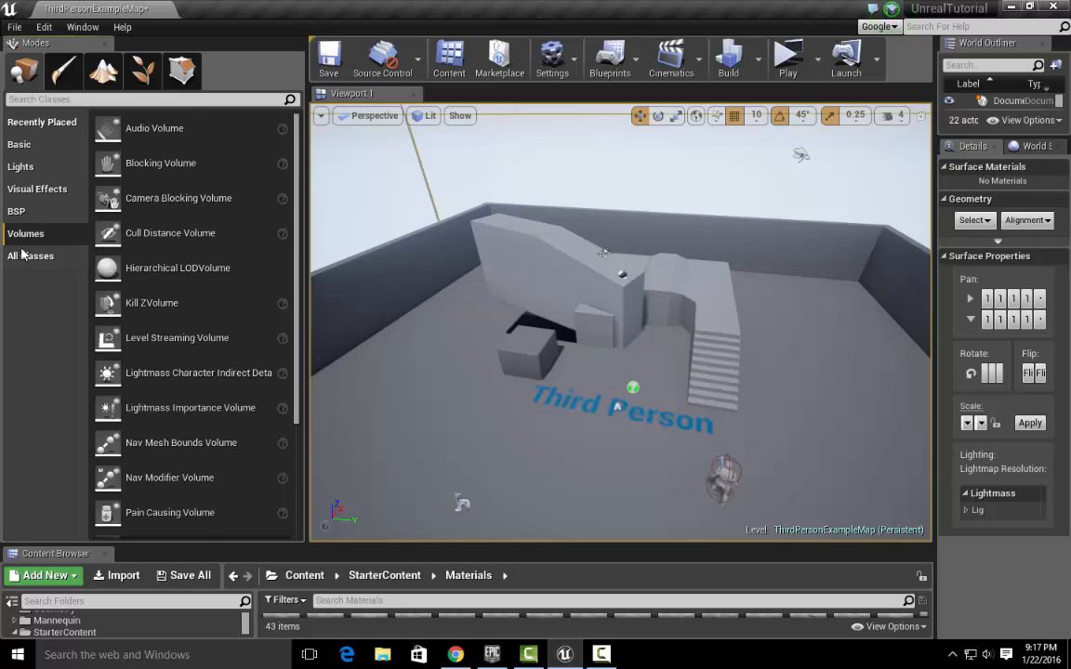
left_click(31, 256)
left_click(17, 211)
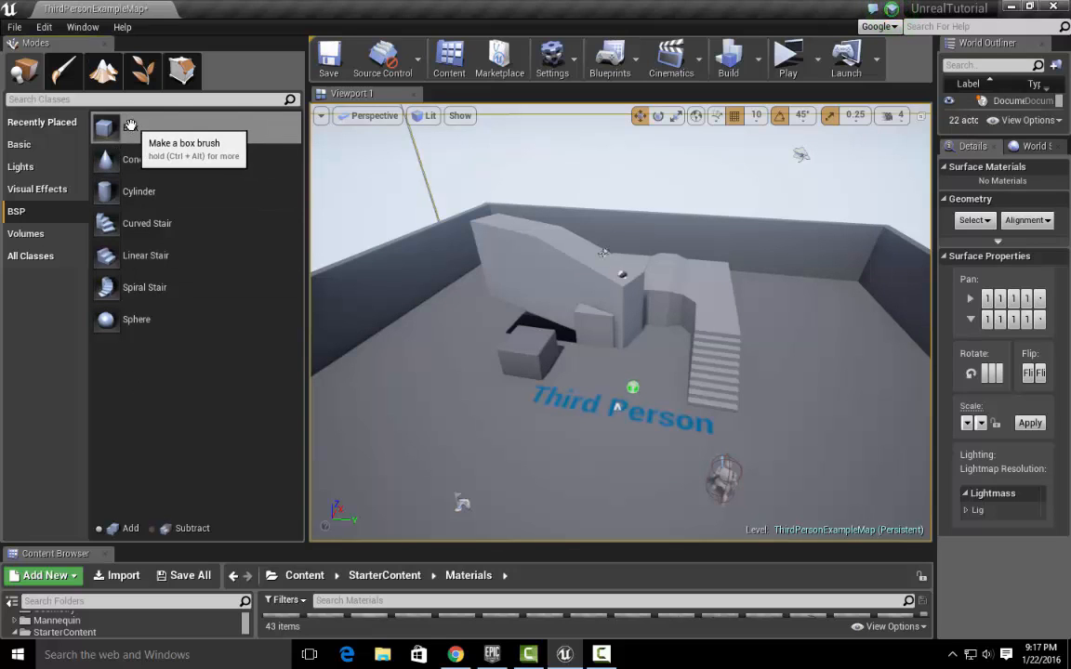
mouse_move(130, 126)
left_mouse_down()
mouse_move(239, 143)
mouse_move(420, 333)
left_mouse_up()
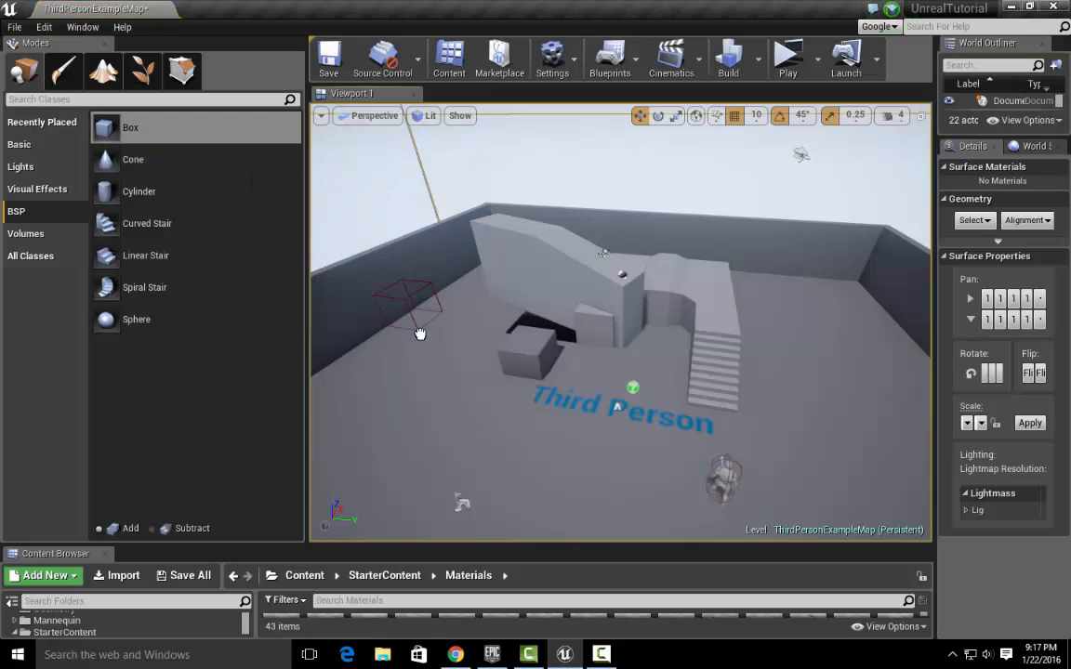
left_click_drag(470, 408, 474, 412)
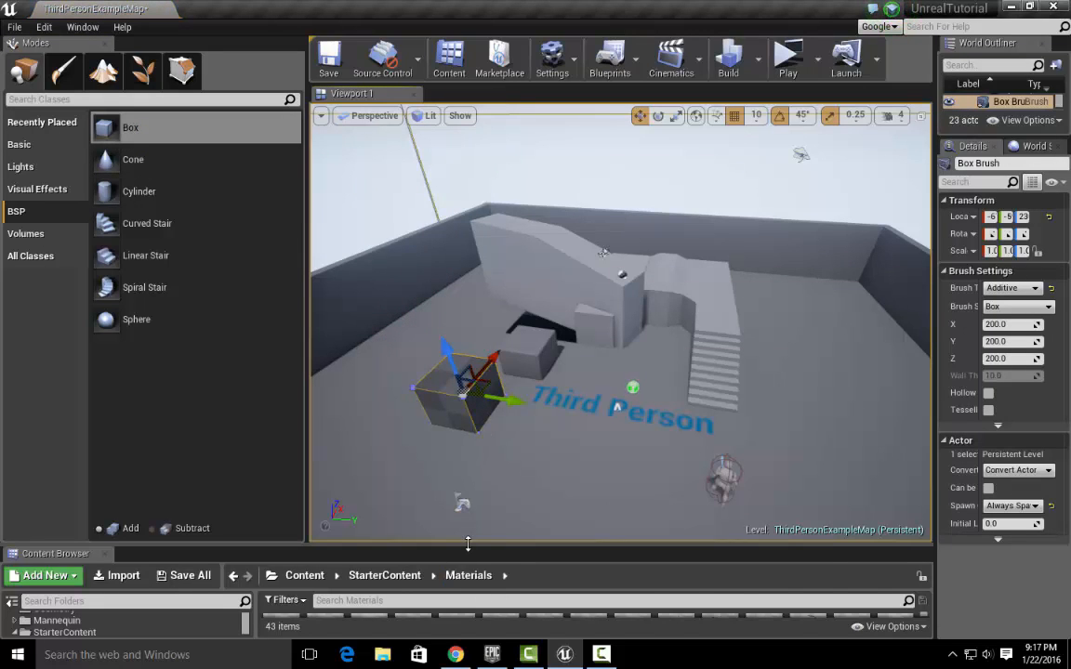
Step: Enlarge the Content Browser and frame the new box brush to examine it from several sides
left_click_drag(462, 538, 421, 476)
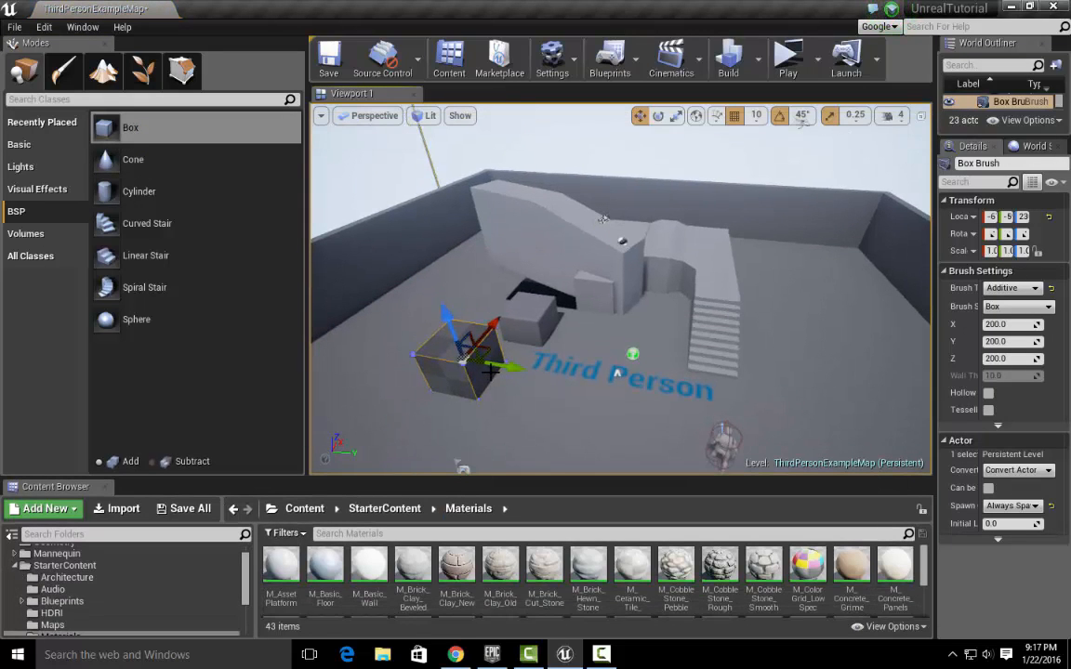
key("f")
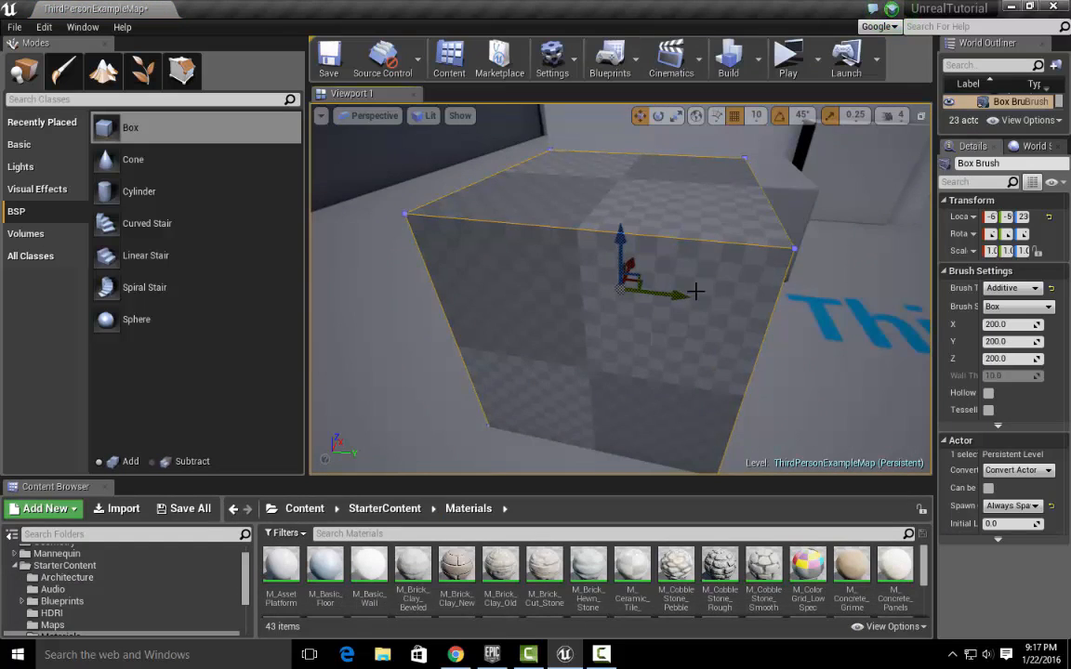
scroll(697, 291, "down", 5)
mouse_move(712, 282)
right_mouse_down()
mouse_move(594, 270)
mouse_move(520, 283)
mouse_move(600, 321)
mouse_move(772, 320)
mouse_move(808, 283)
mouse_move(906, 260)
mouse_move(781, 297)
mouse_move(734, 251)
mouse_move(669, 249)
right_mouse_up()
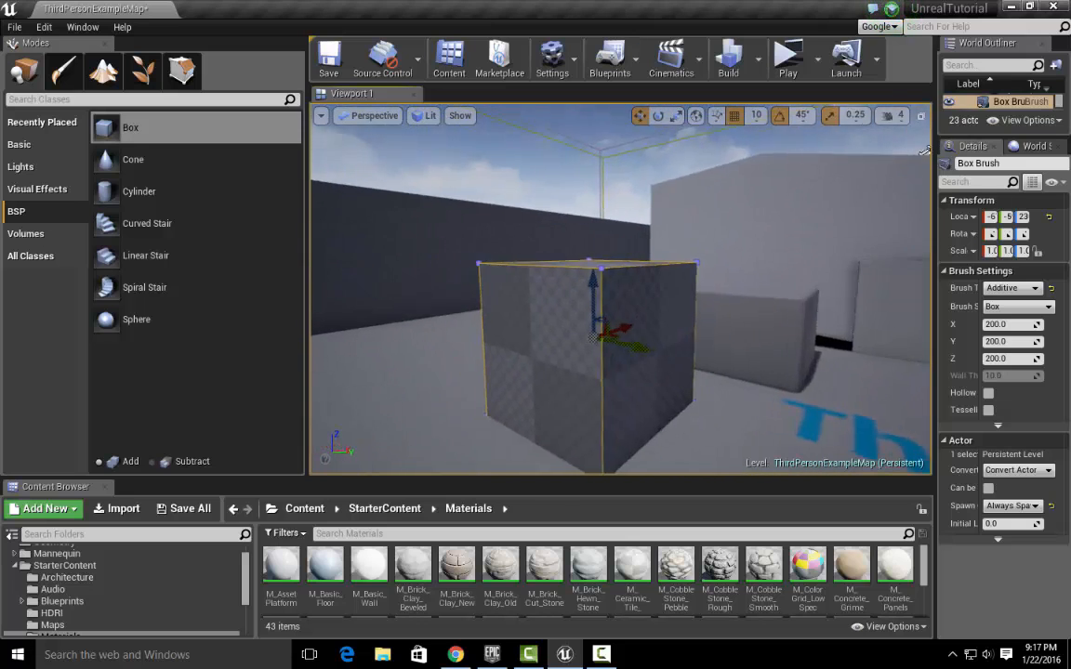
right_click_drag(925, 148, 637, 353)
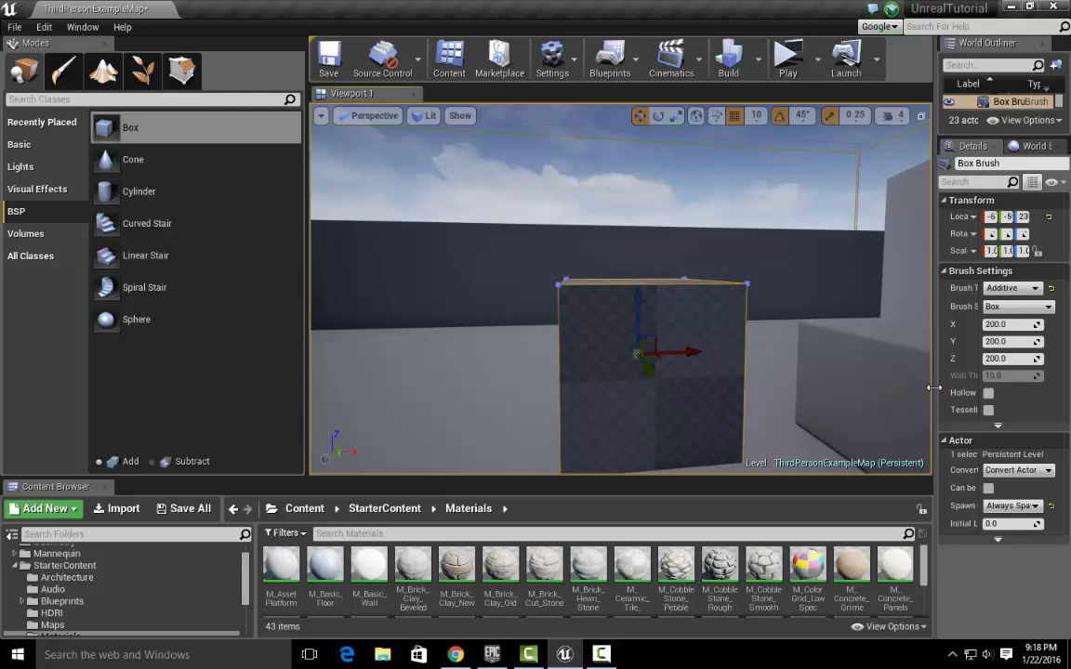
Step: Widen the Details area, reduce the Content Browser's height, and delete the selected box brush
left_click_drag(934, 389, 890, 390)
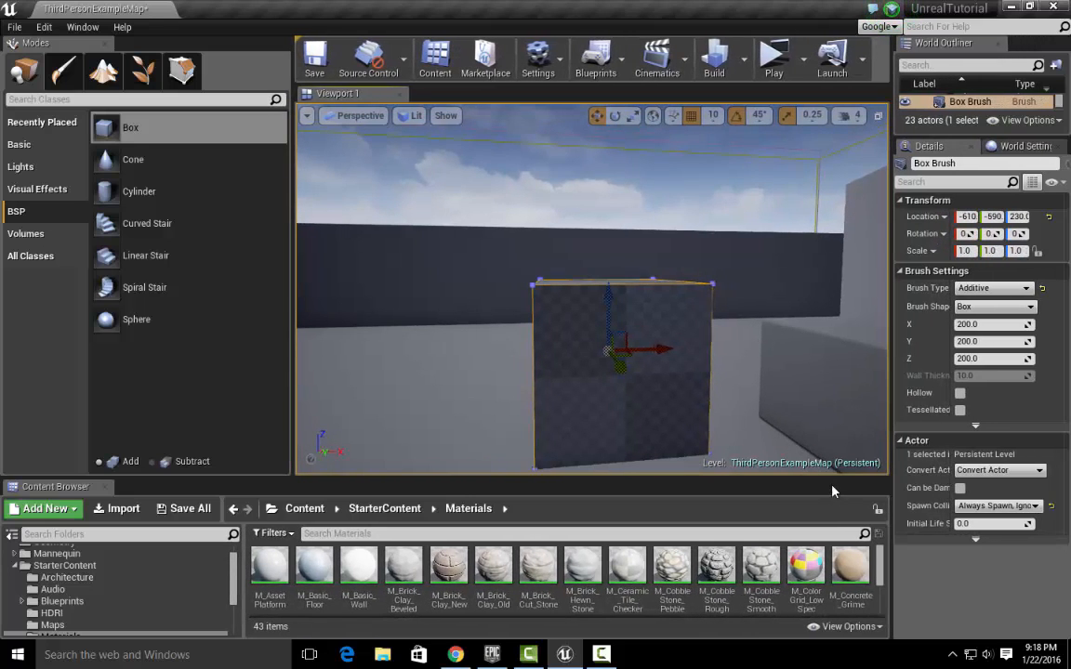
left_click_drag(833, 477, 832, 498)
right_click_drag(808, 386, 711, 446)
scroll(813, 441, "down", 4)
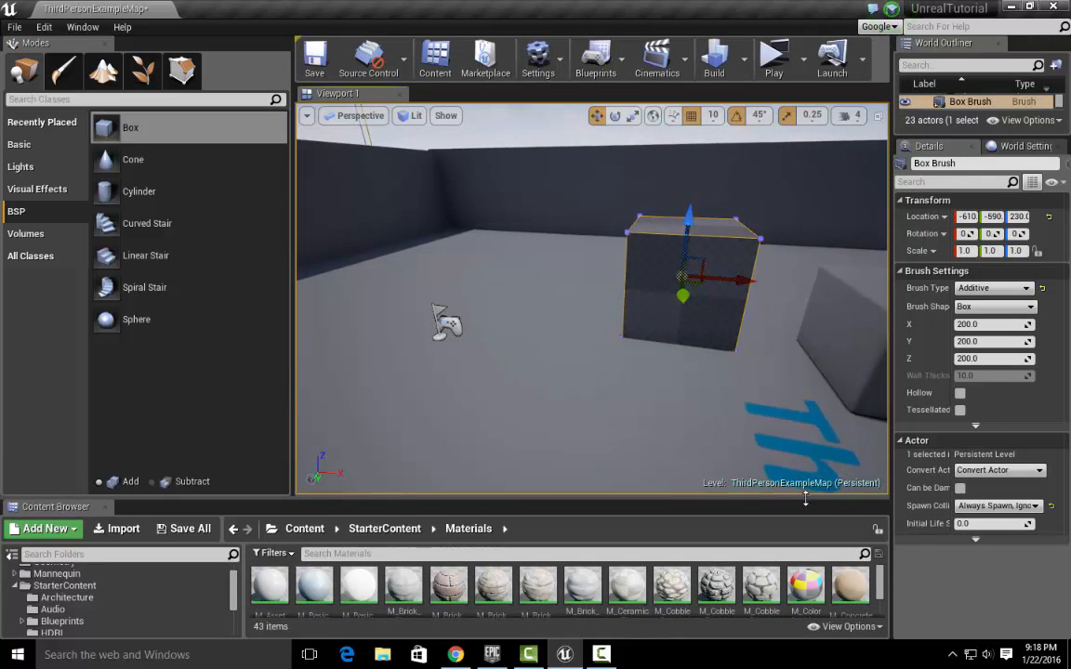
left_click_drag(805, 499, 804, 508)
mouse_move(810, 387)
right_mouse_down()
mouse_move(799, 399)
mouse_move(811, 388)
right_mouse_up()
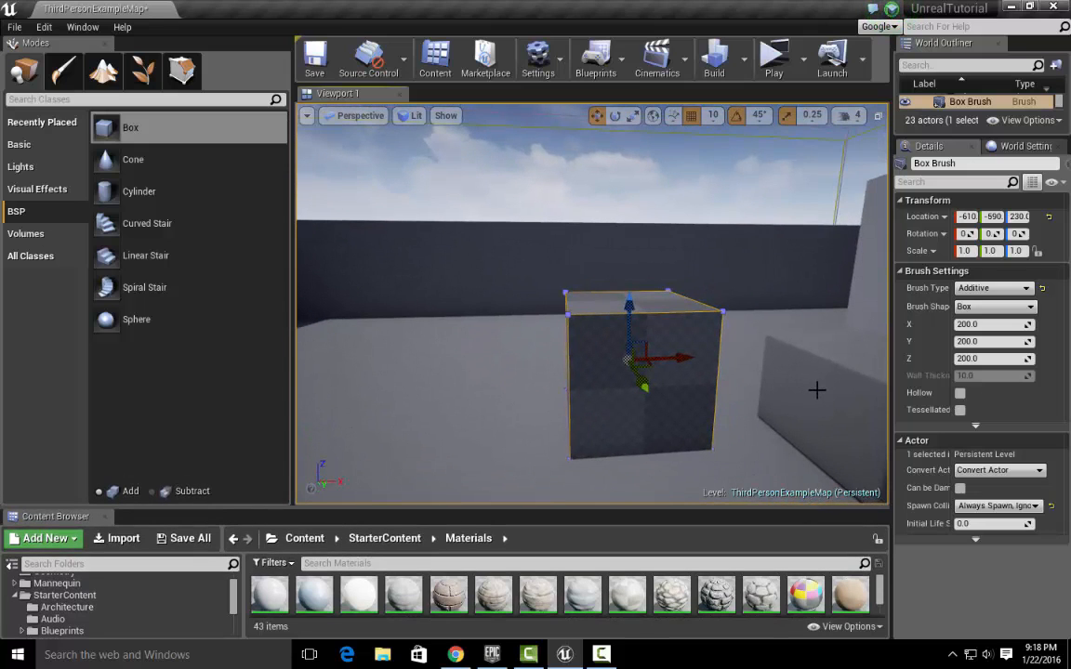
key("Delete")
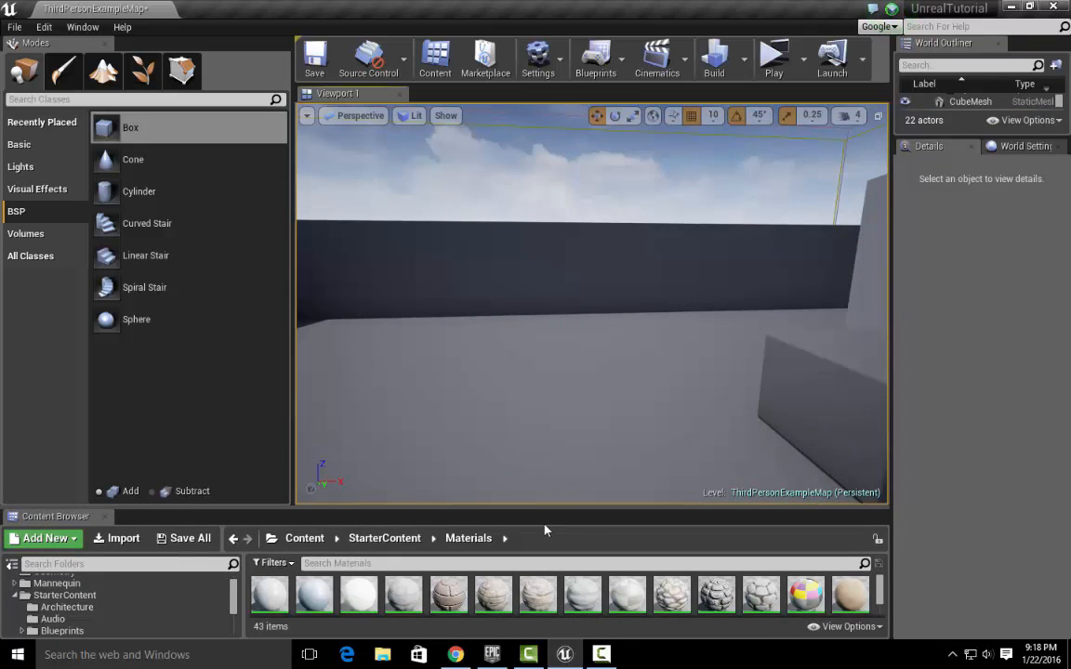
Step: Enlarge the Content Browser, hide its folder tree and go to the root Content folder
left_click_drag(550, 508, 549, 285)
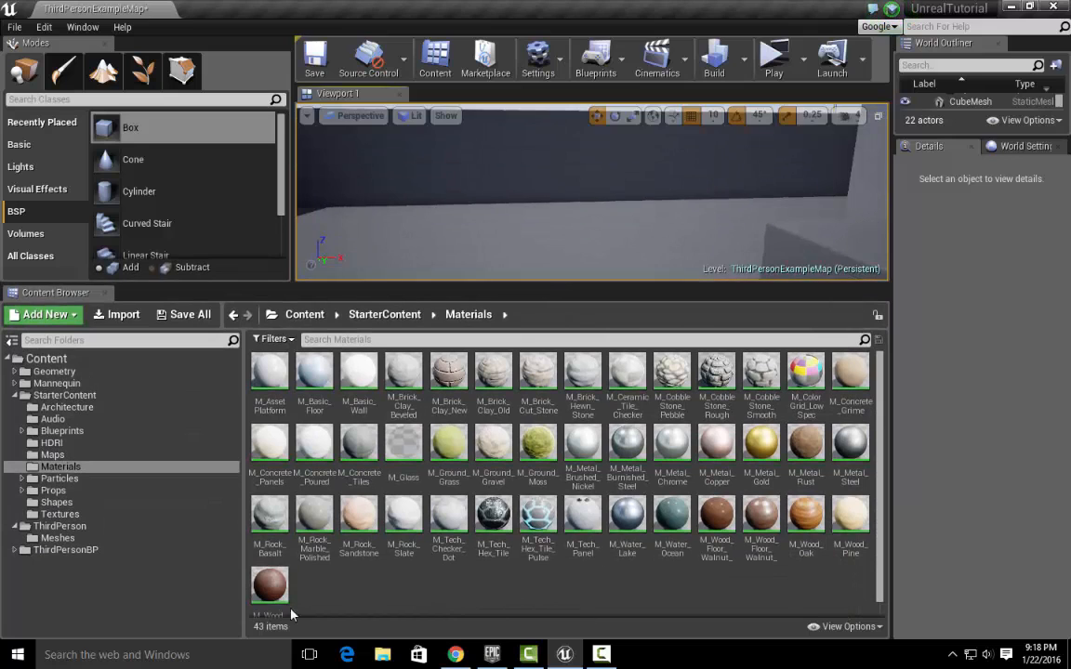
left_click(14, 396)
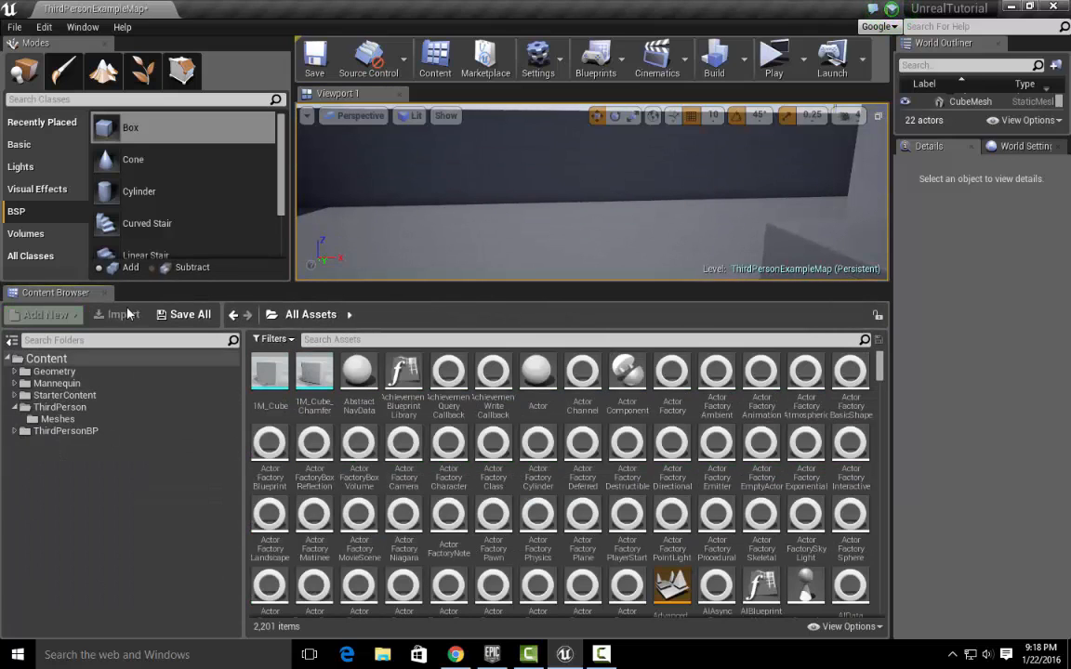
left_click(12, 342)
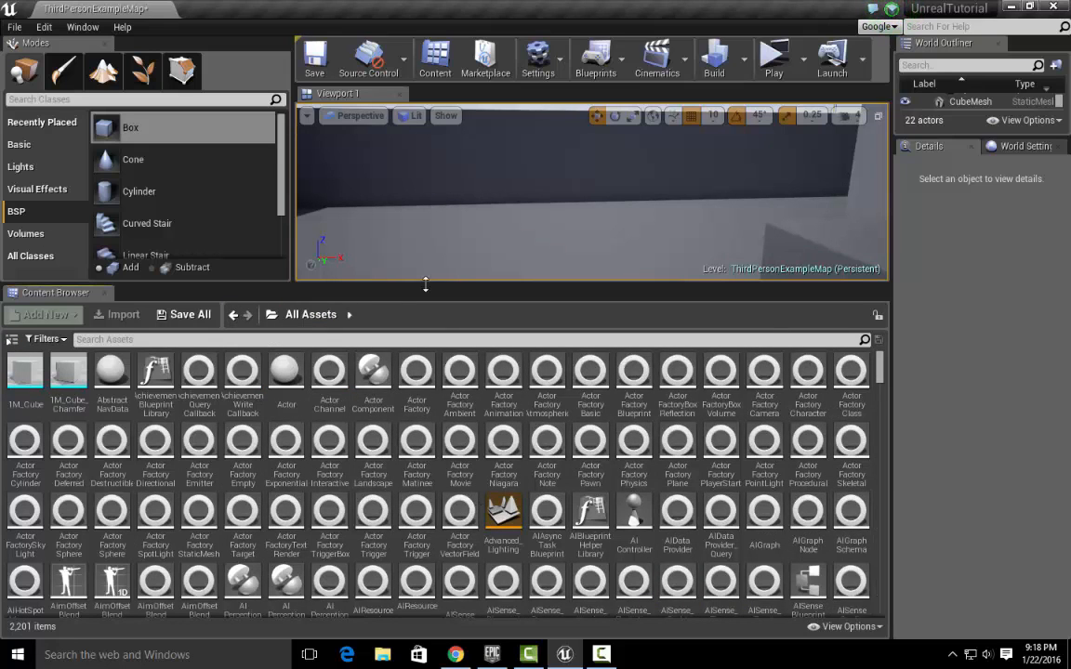
left_click(233, 315)
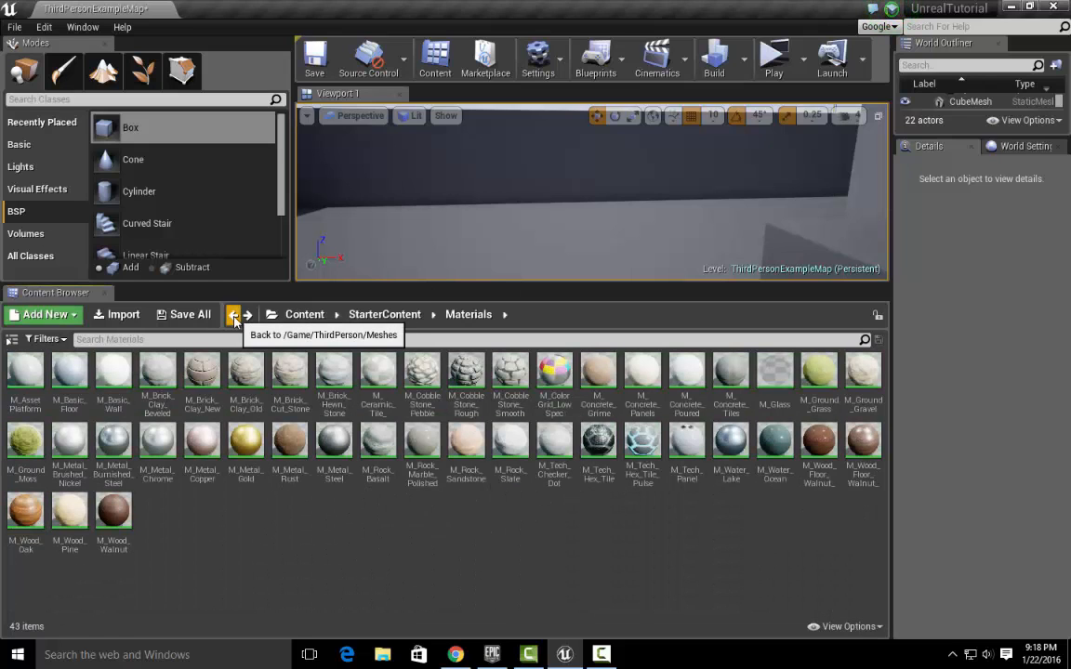
left_click(305, 315)
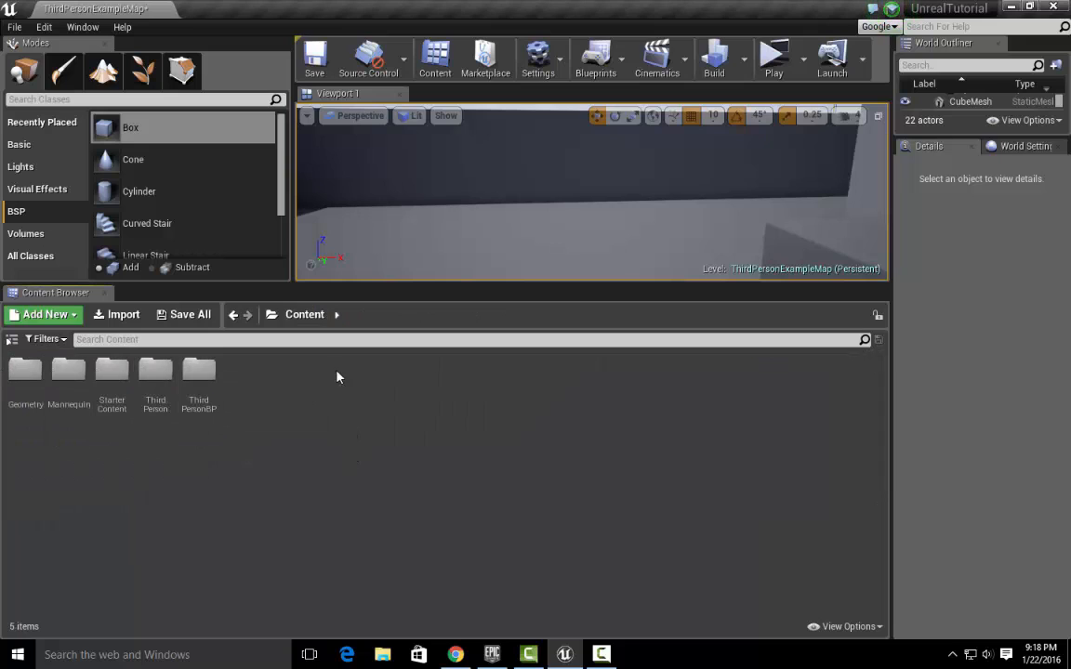
Step: Show the folder tree again, narrow it, and open the StarterContent Materials folder
left_click(12, 340)
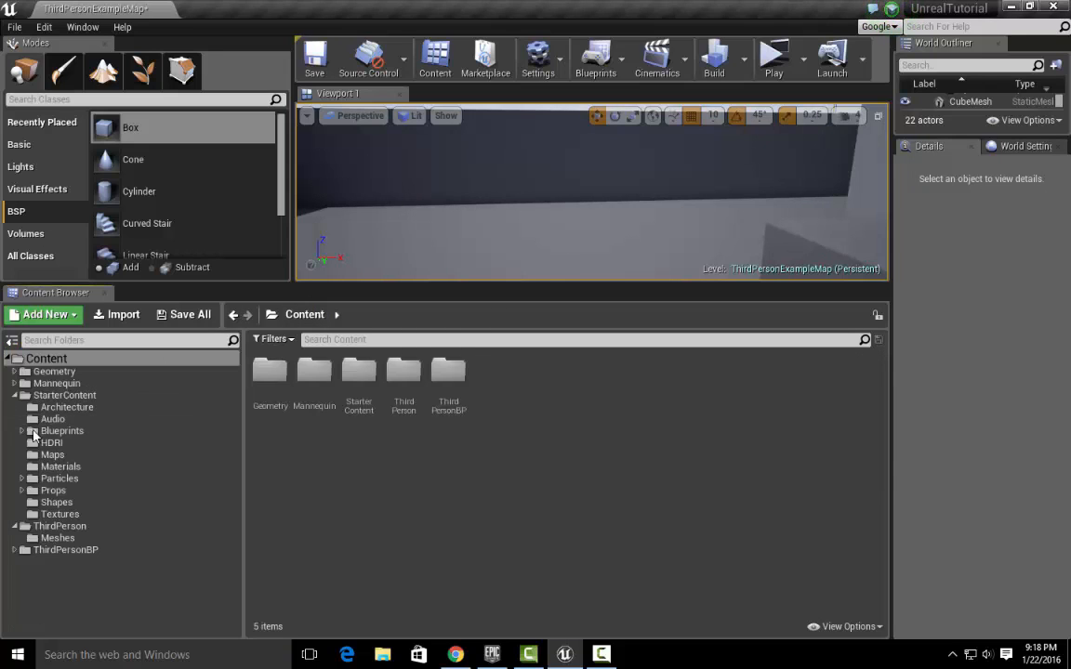
left_click_drag(239, 486, 213, 483)
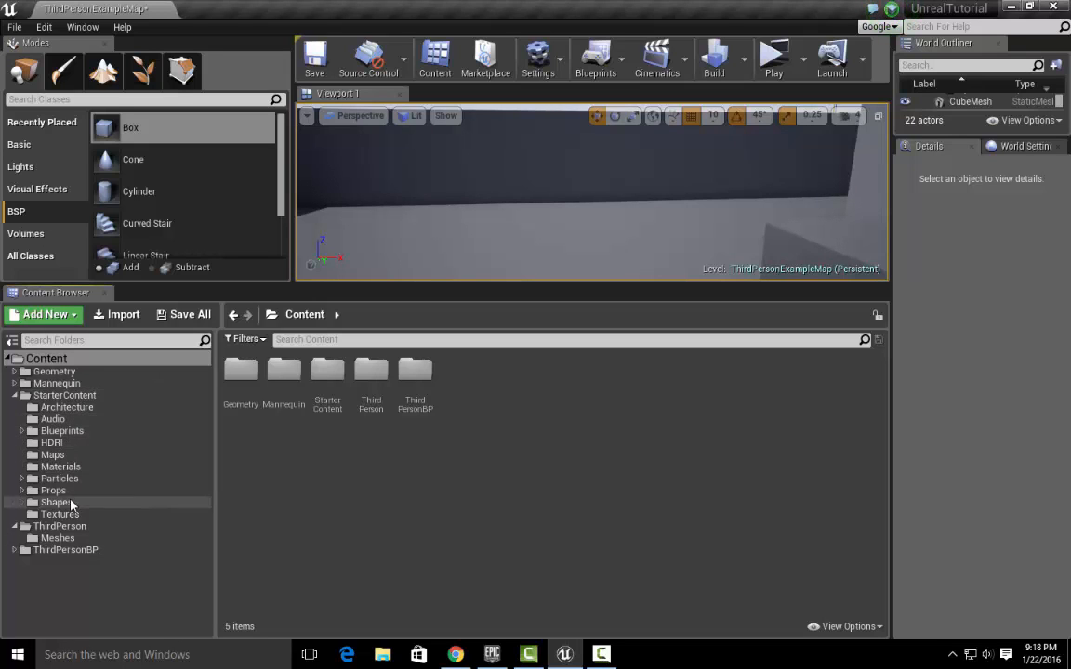
left_click(61, 466)
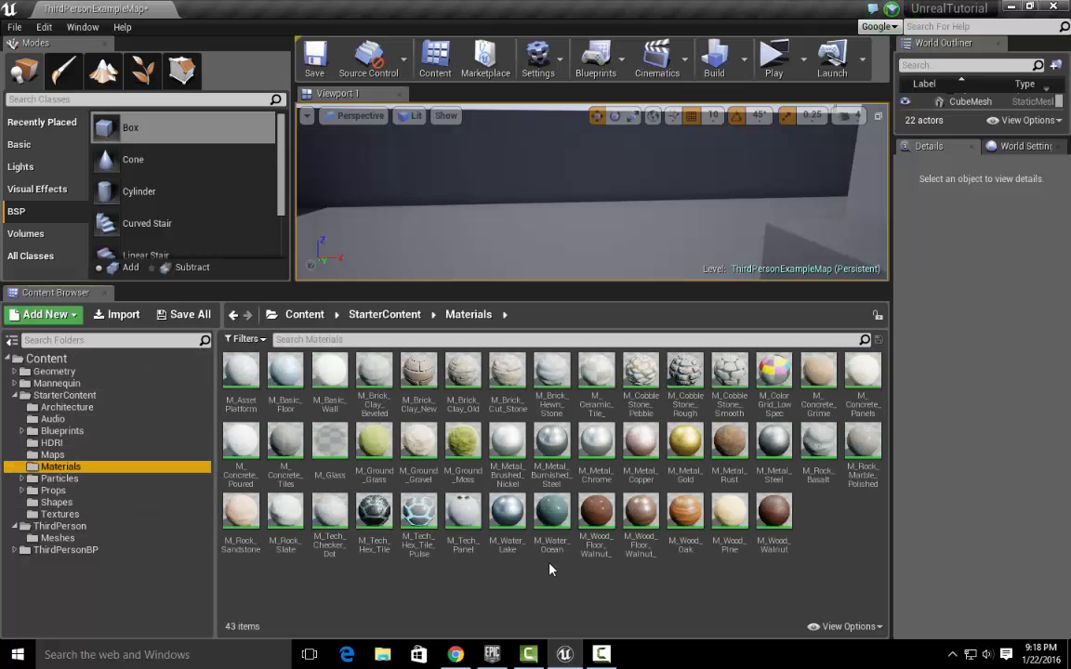
left_click_drag(215, 576, 167, 578)
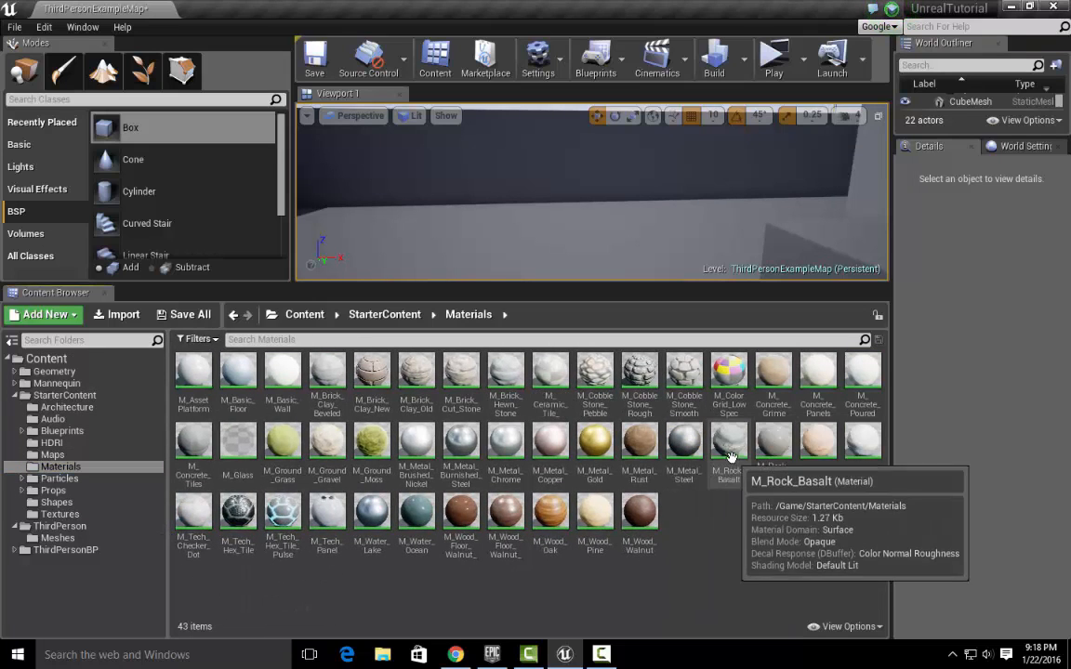
Step: Look through the starter materials, selecting the colour grid, M_Tech_Hex_Tile_Pulse and M_Wood_Oak in turn
left_click(736, 376)
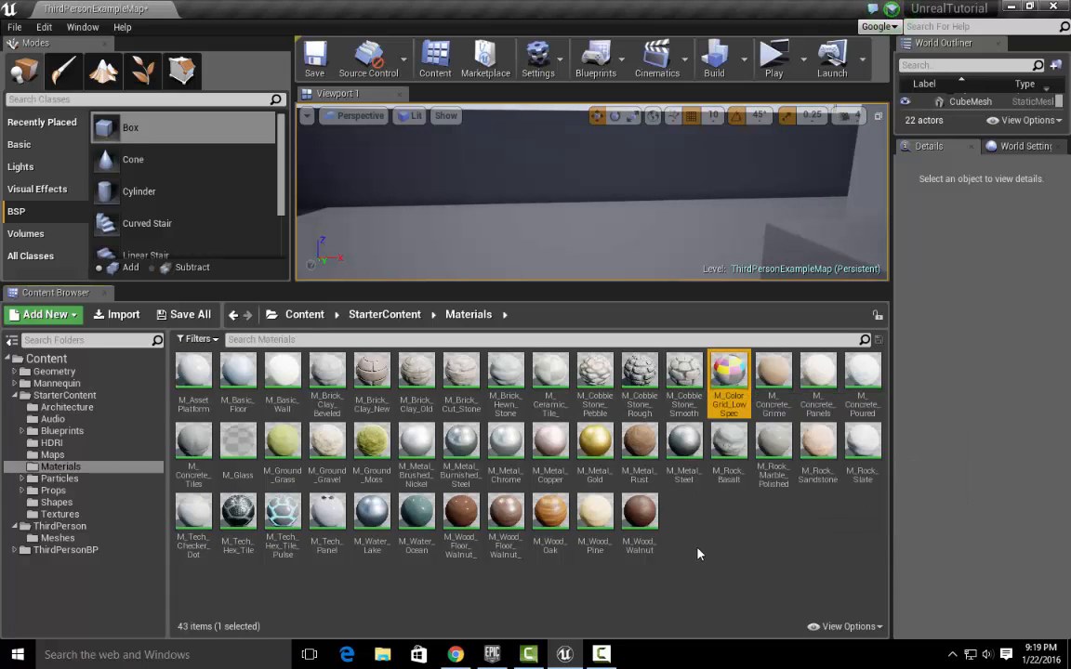
mouse_move(889, 524)
left_mouse_down()
mouse_move(794, 523)
mouse_move(872, 522)
left_mouse_up()
left_click(276, 511)
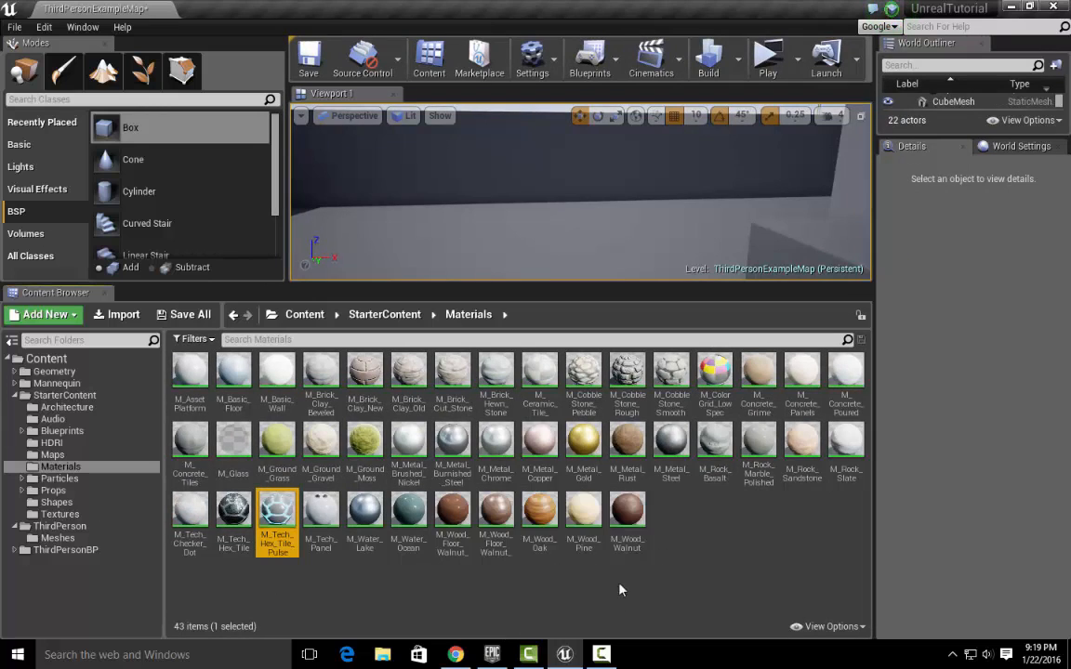
left_click(528, 517)
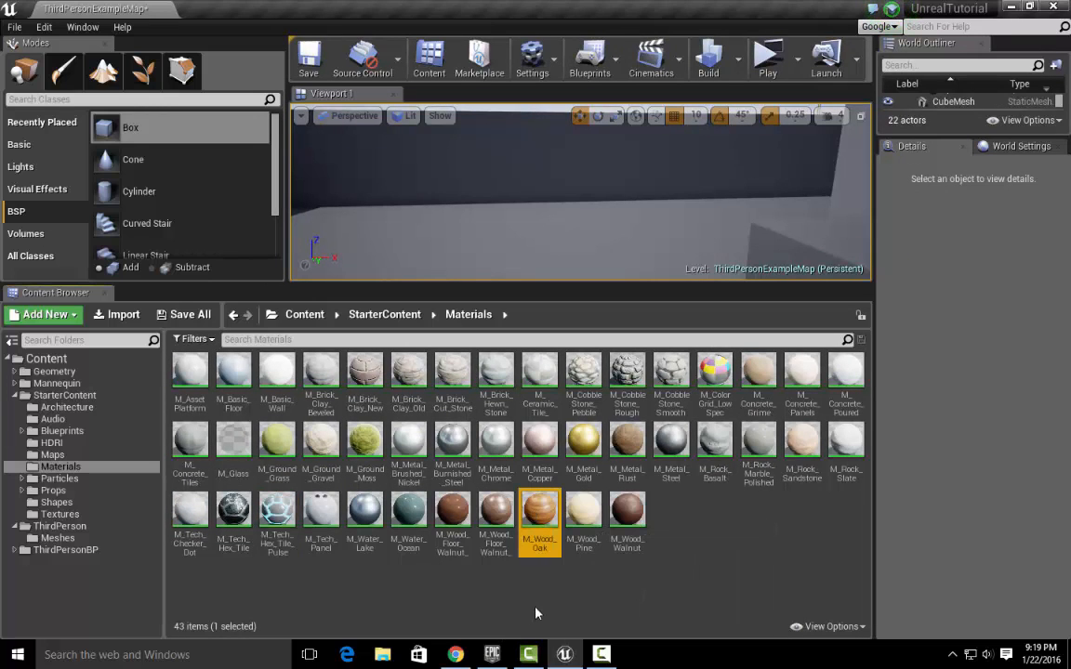
mouse_move(880, 465)
left_mouse_down()
mouse_move(840, 464)
mouse_move(887, 467)
left_mouse_up()
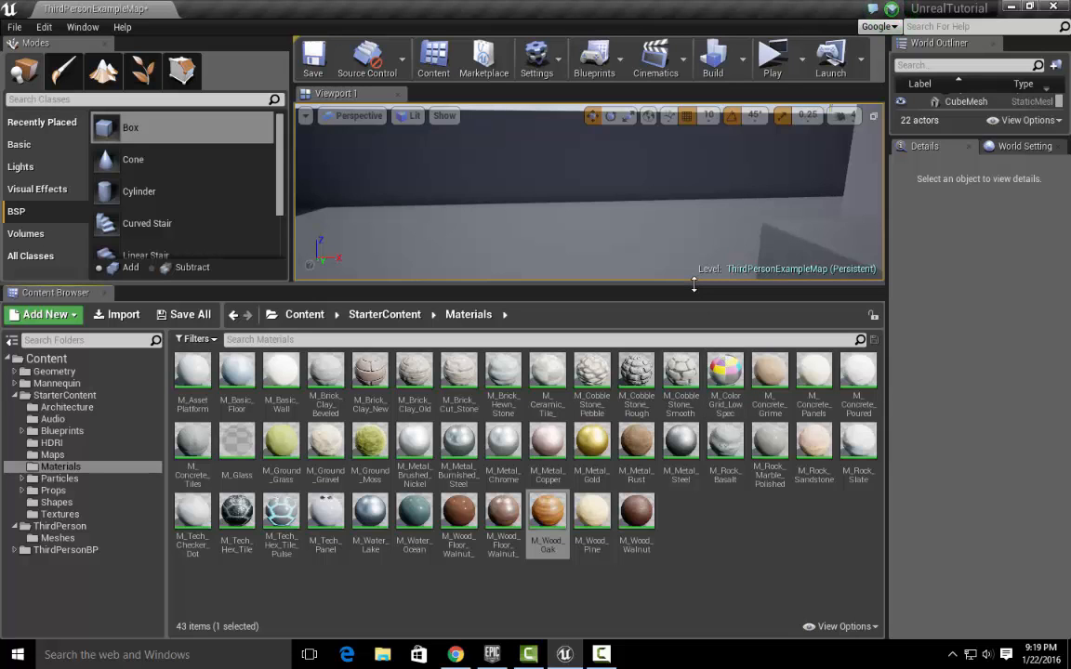
Step: Shrink the Content Browser to enlarge the viewport, and select the M_Basic_Wall, M_Basic_Floor and asset platform materials in turn
left_click_drag(692, 288, 697, 399)
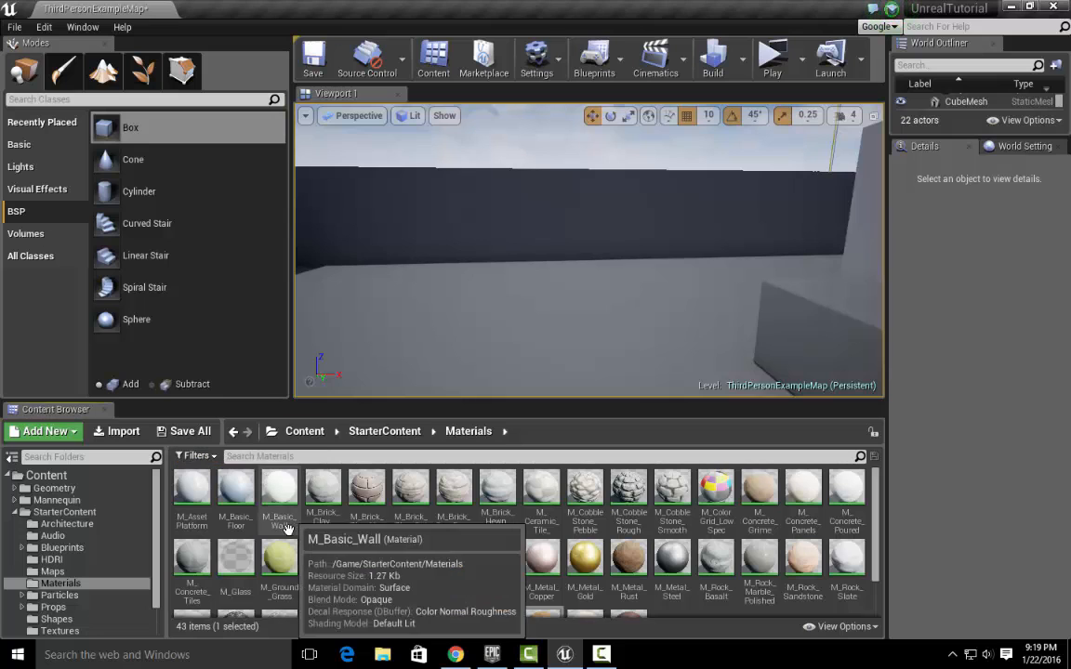
left_click(274, 492)
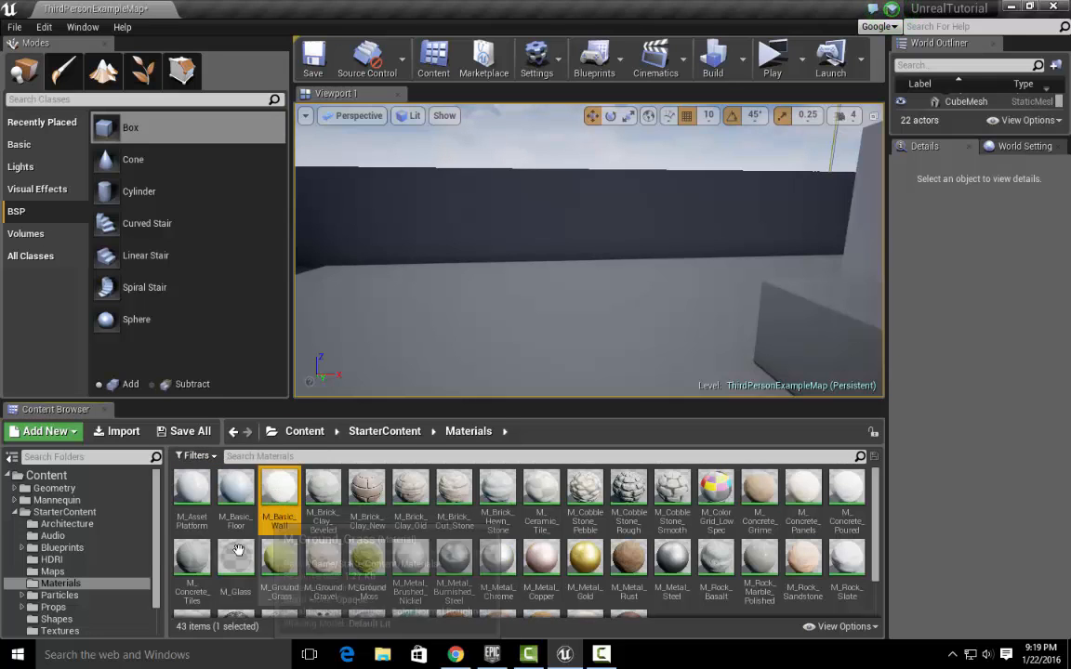
left_click(237, 490)
left_click(197, 500)
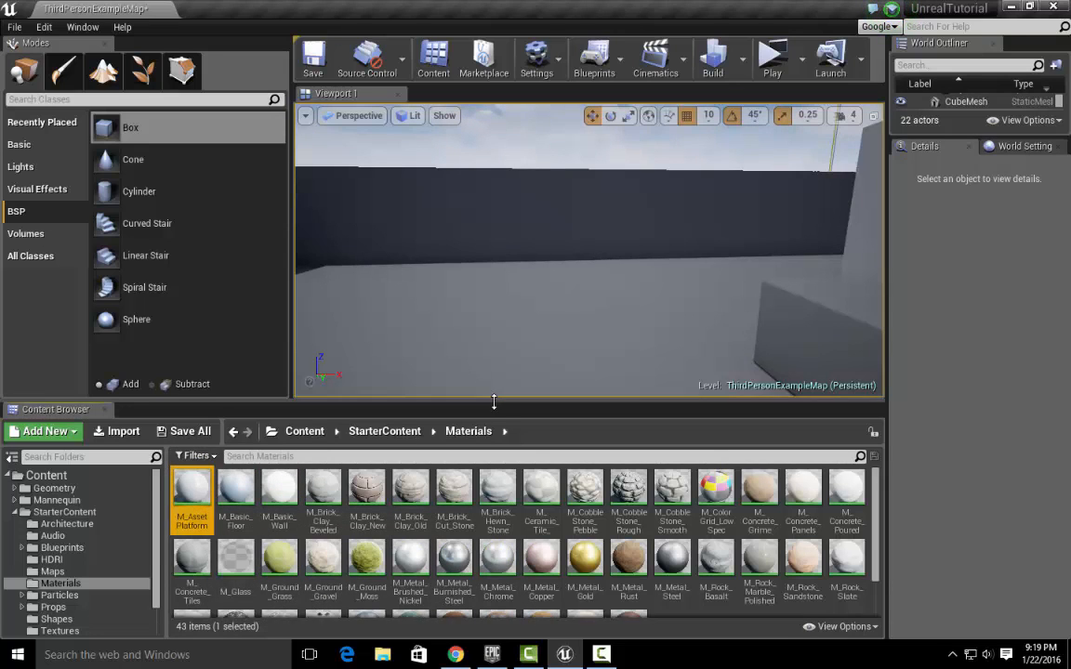
left_click_drag(494, 402, 495, 425)
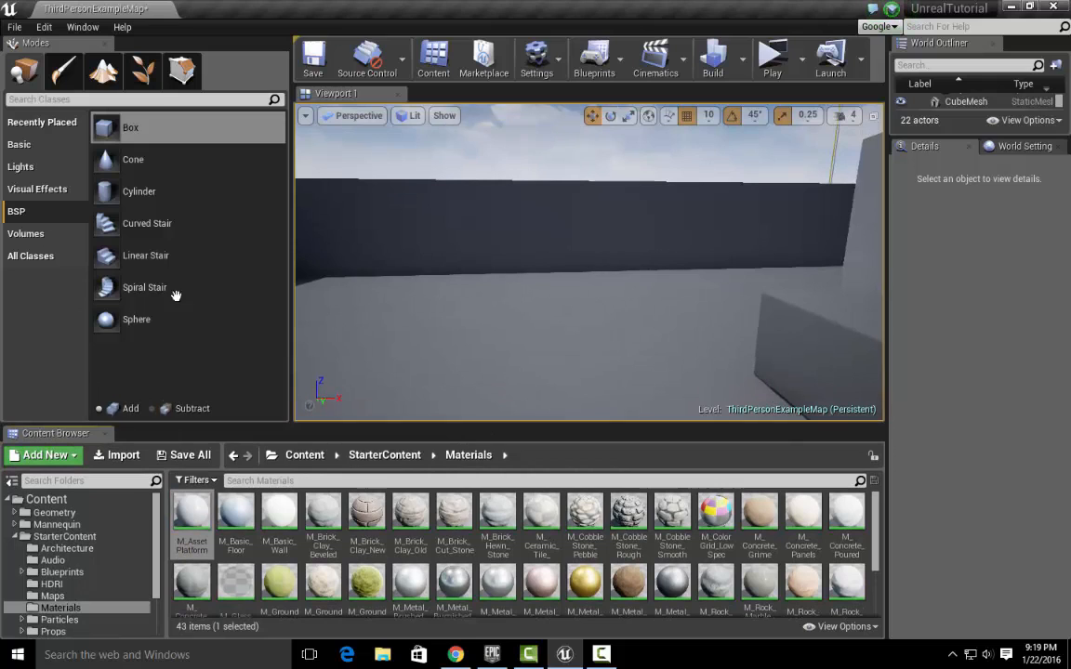
Step: Select the M_Basic_Floor material, place a box brush on the floor near the dark wall, and raise it to about Z 240 cm
left_click(201, 526)
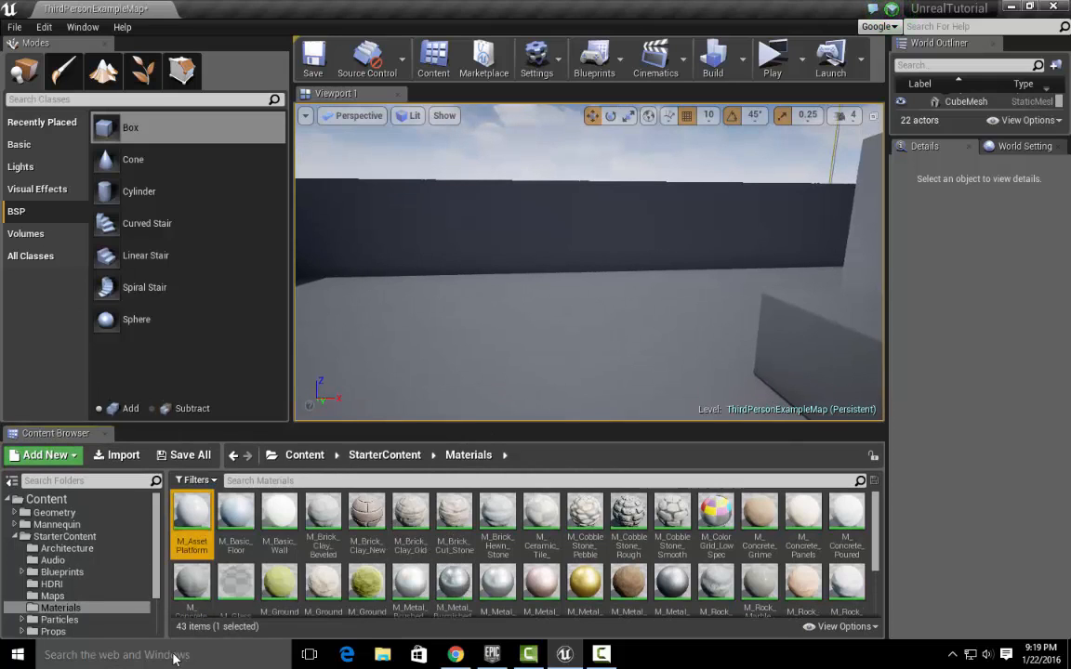
left_click(243, 517)
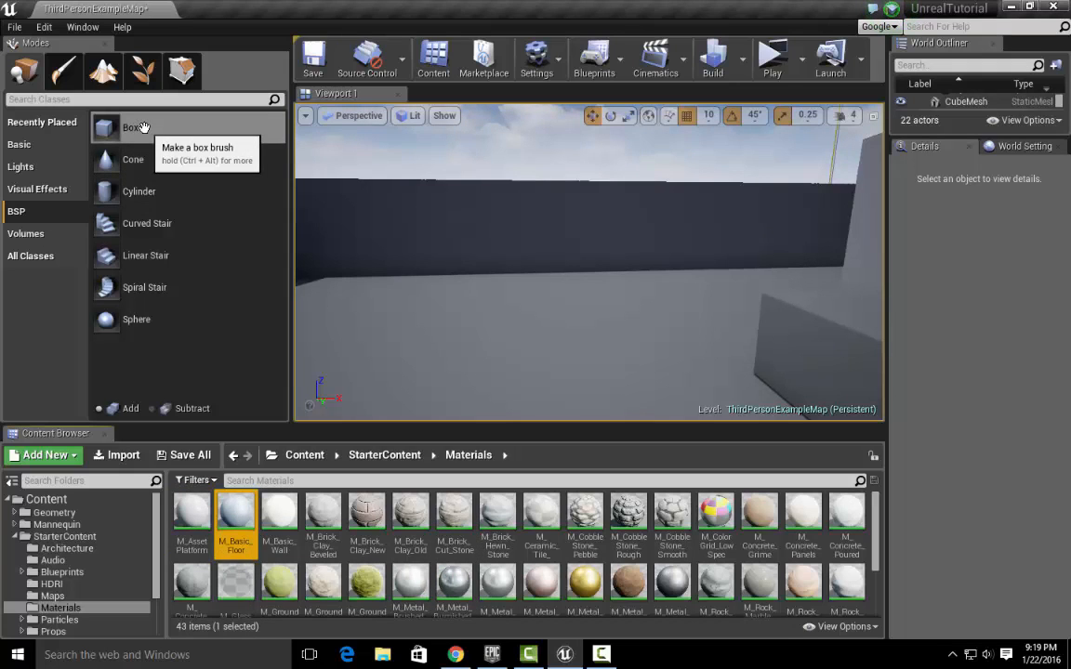
mouse_move(130, 129)
left_mouse_down()
mouse_move(306, 214)
mouse_move(468, 249)
mouse_move(502, 274)
left_mouse_up()
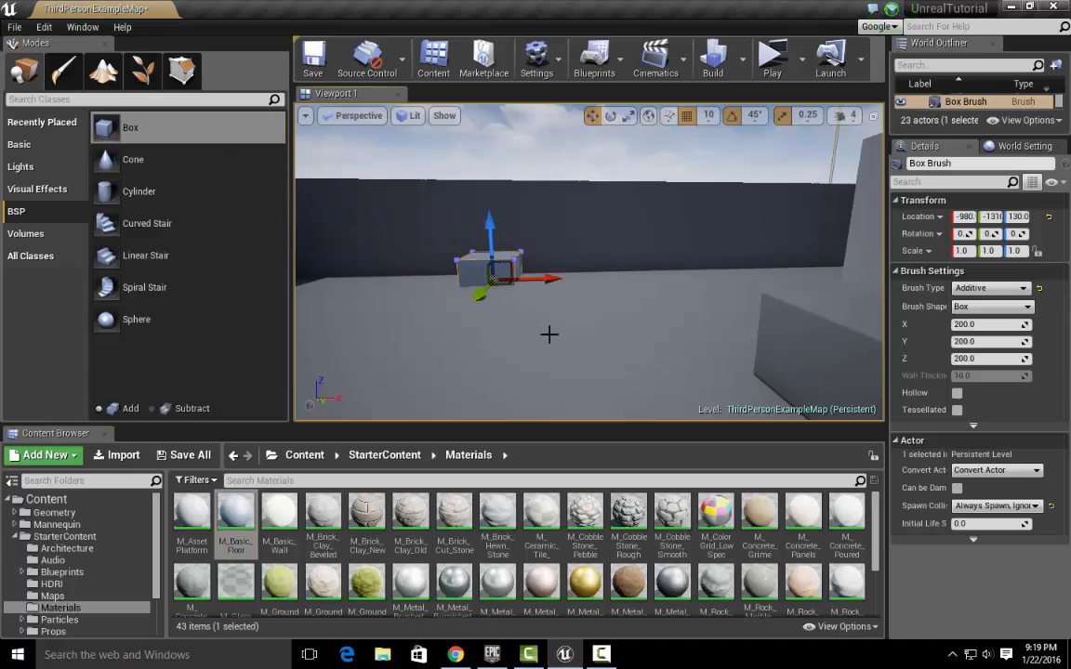
scroll(547, 290, "up", 3)
right_click_drag(548, 289, 549, 177)
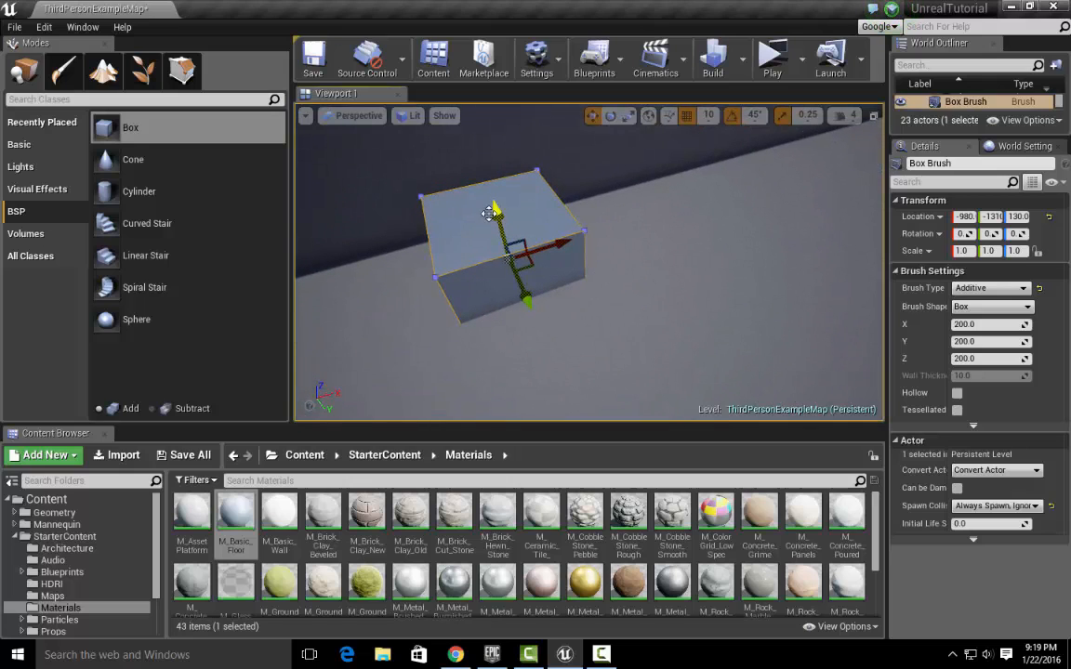
left_click_drag(488, 214, 481, 144)
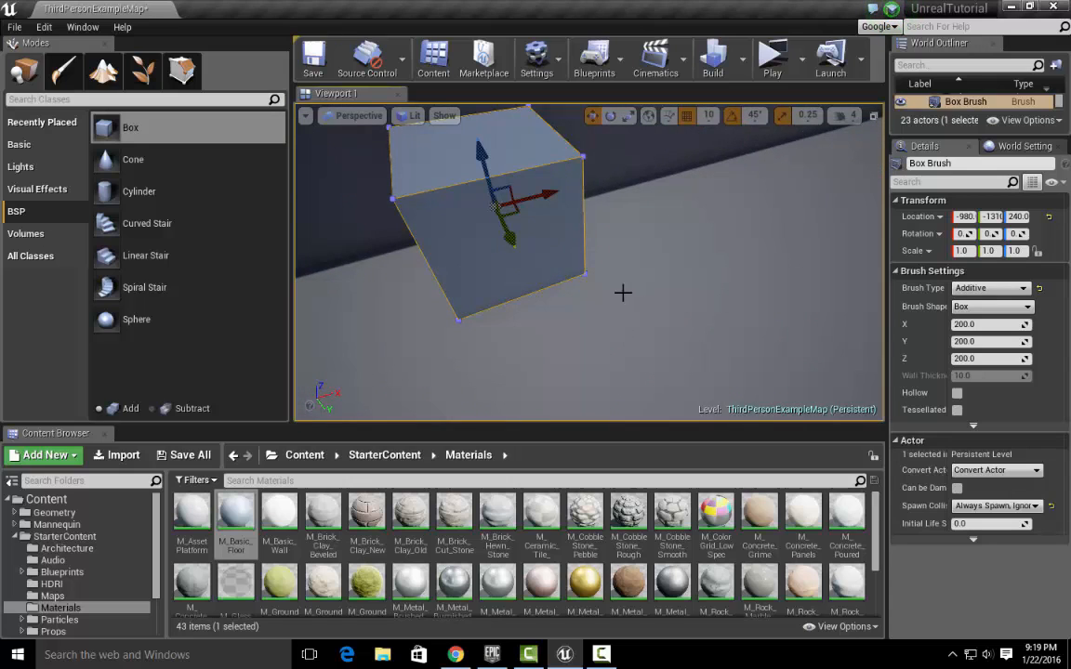
Step: Move the box brush across the floor to about X -460 cm, Y -940 cm
right_click_drag(641, 300, 776, 302)
left_click_drag(611, 248, 762, 309)
mouse_move(699, 310)
right_mouse_down()
mouse_move(750, 335)
mouse_move(803, 288)
mouse_move(493, 273)
mouse_move(729, 288)
mouse_move(767, 311)
mouse_move(827, 303)
right_mouse_up()
mouse_move(615, 308)
right_mouse_down()
mouse_move(646, 315)
mouse_move(580, 306)
mouse_move(616, 308)
right_mouse_up()
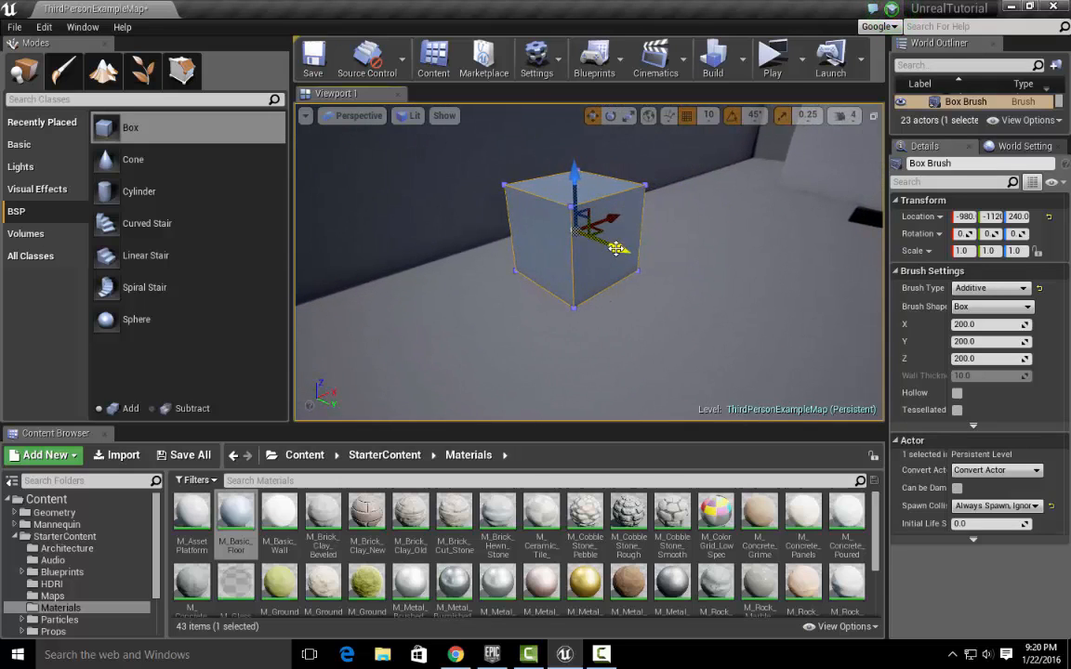
scroll(706, 324, "down", 4)
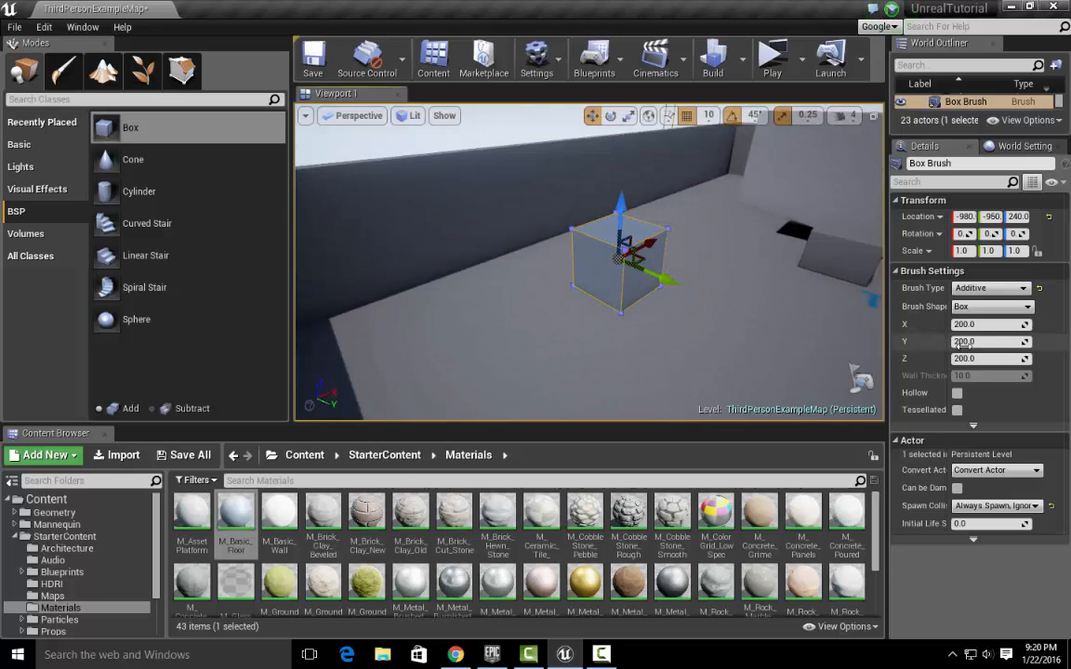
right_click_drag(762, 339, 801, 314)
key("w")
mouse_move(554, 317)
left_mouse_down()
mouse_move(572, 325)
mouse_move(569, 305)
mouse_move(558, 339)
mouse_move(477, 330)
left_mouse_up()
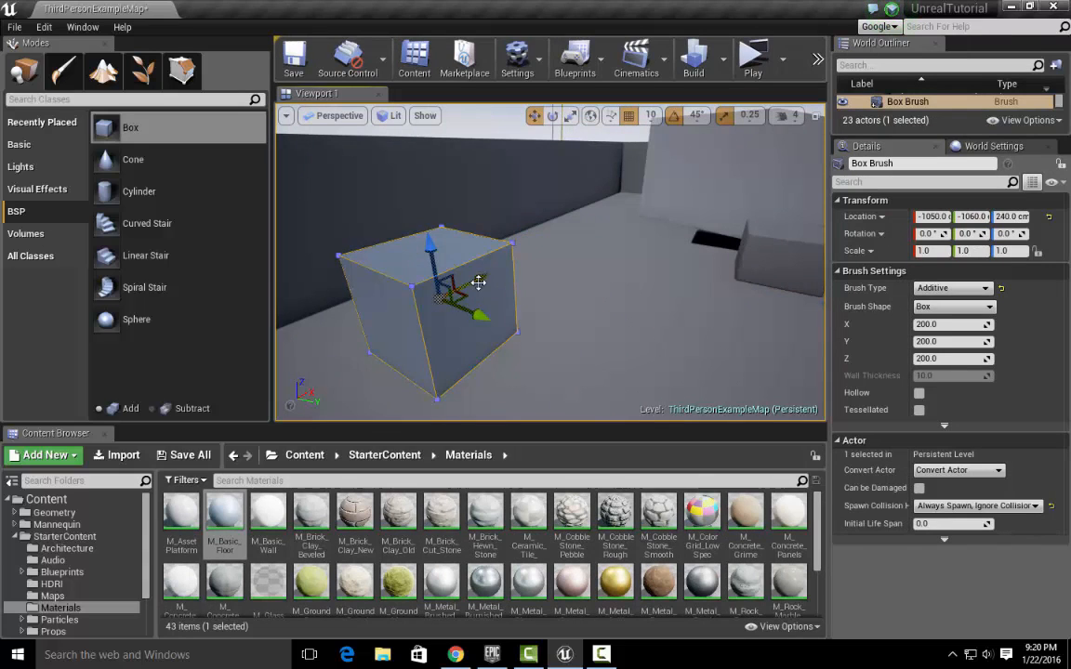
mouse_move(476, 282)
left_mouse_down()
mouse_move(590, 231)
mouse_move(707, 256)
left_mouse_up()
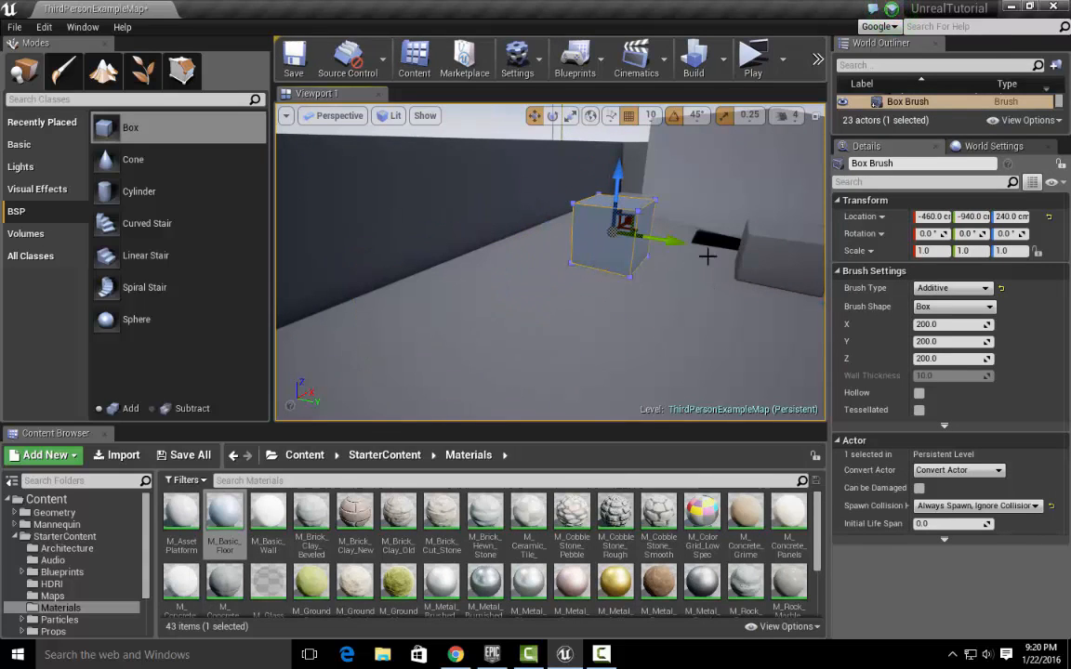
Step: Rotate the box brush about 90° around its vertical axis
key("e")
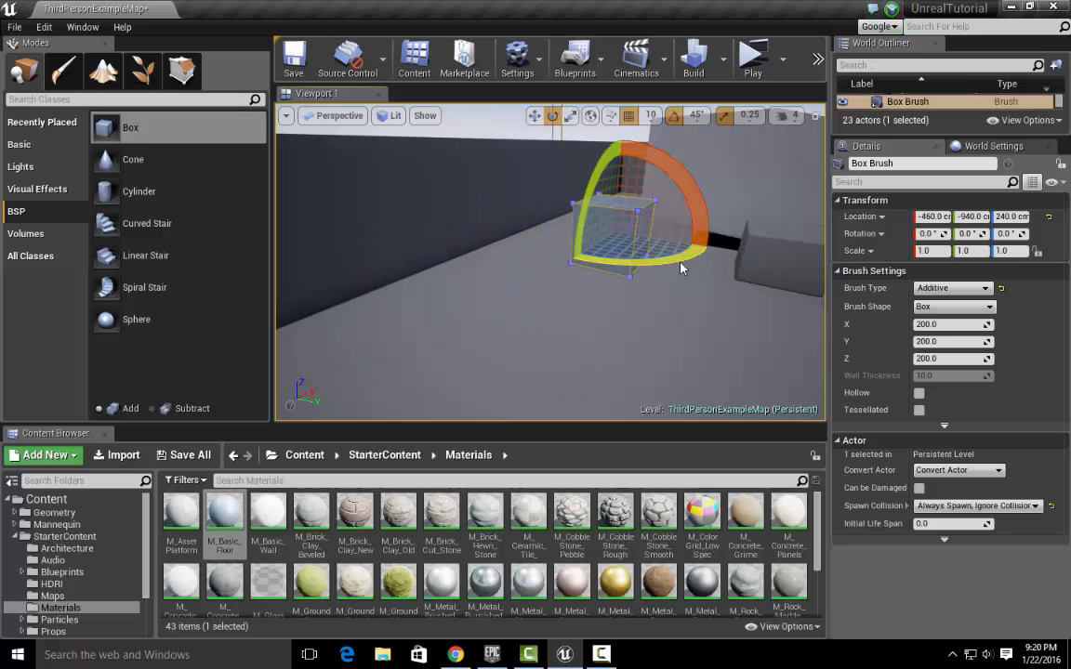
left_click_drag(612, 235, 719, 267)
right_click_drag(727, 267, 558, 267)
Step: Scale the box brush to 1.75 along X, 1.75 along Y and 2.5 along Z
key("r")
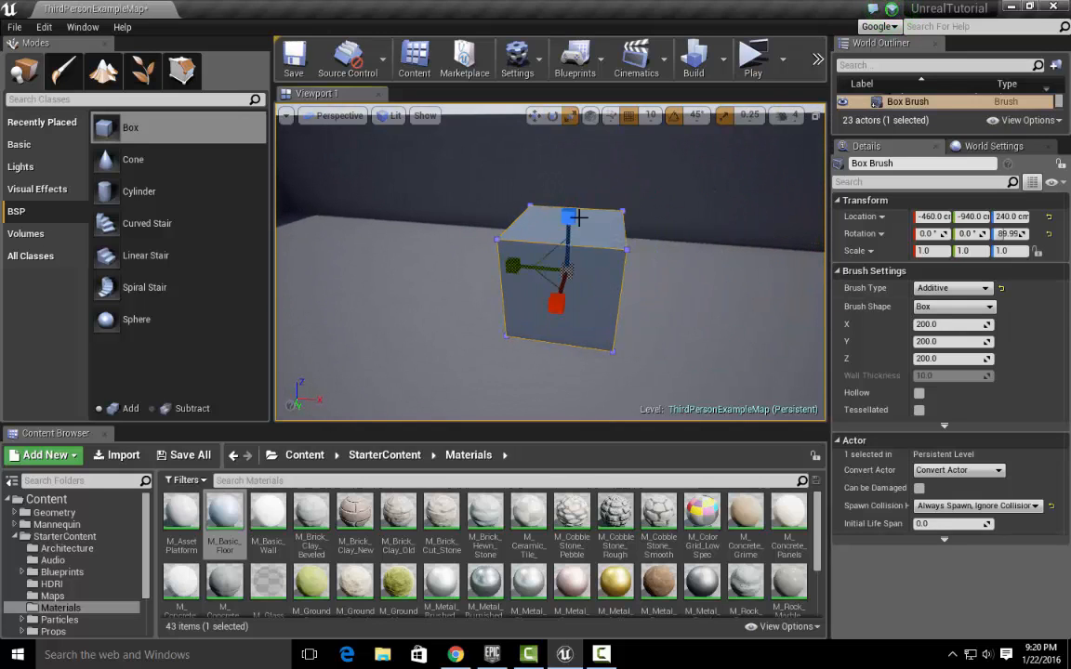
left_click_drag(568, 217, 568, 209)
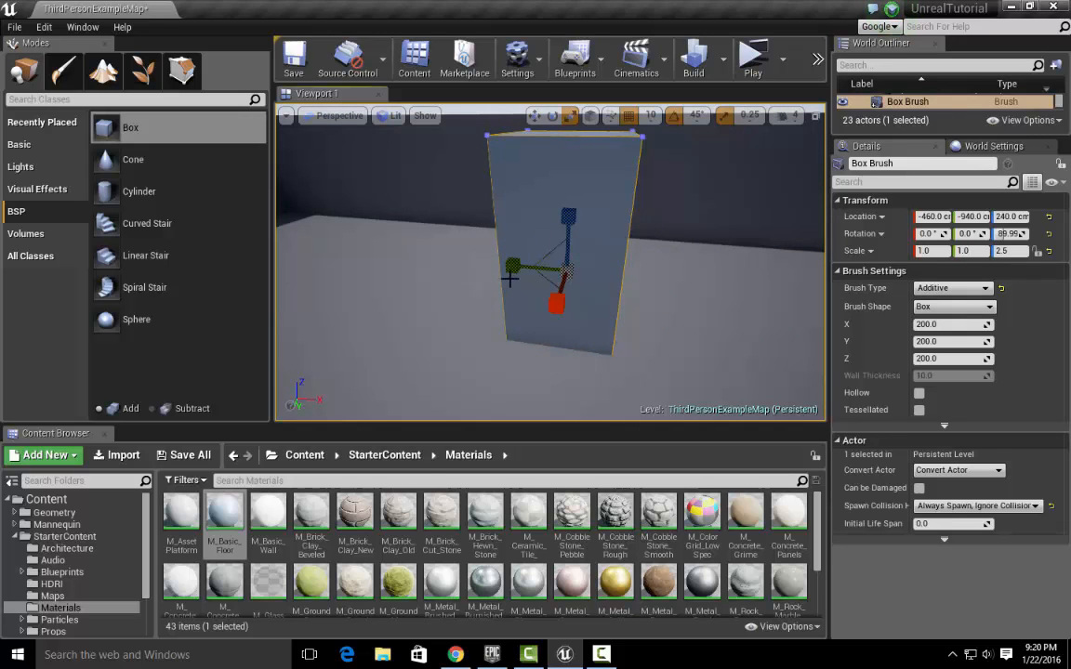
left_click_drag(509, 274, 641, 269)
right_click_drag(641, 269, 479, 229)
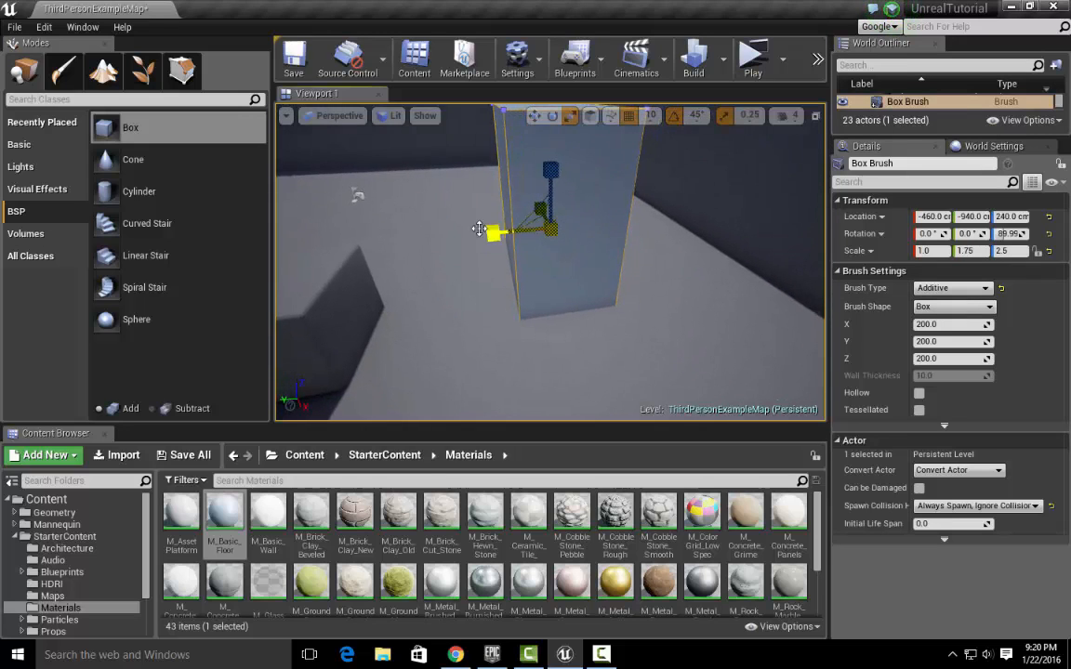
left_click_drag(485, 233, 469, 233)
mouse_move(469, 233)
right_mouse_down()
mouse_move(734, 251)
mouse_move(725, 251)
right_mouse_up()
Step: Widen the Details panel and move the enlarged box brush to about X -790 cm, Y -880 cm
left_click_drag(829, 246, 724, 232)
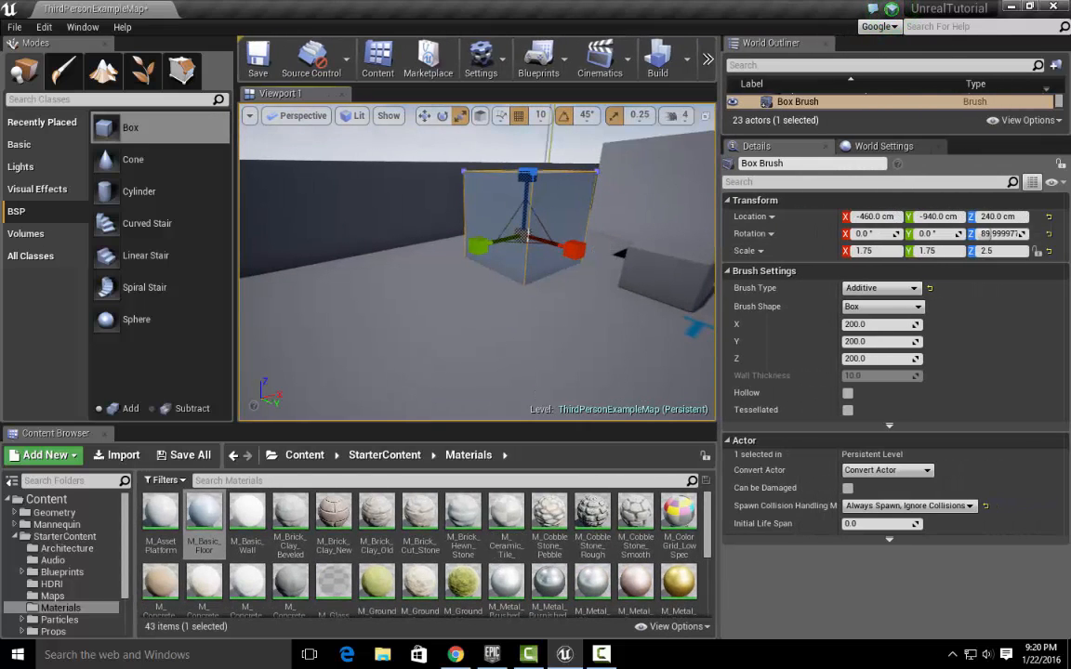
right_click_drag(558, 279, 580, 320)
key("w")
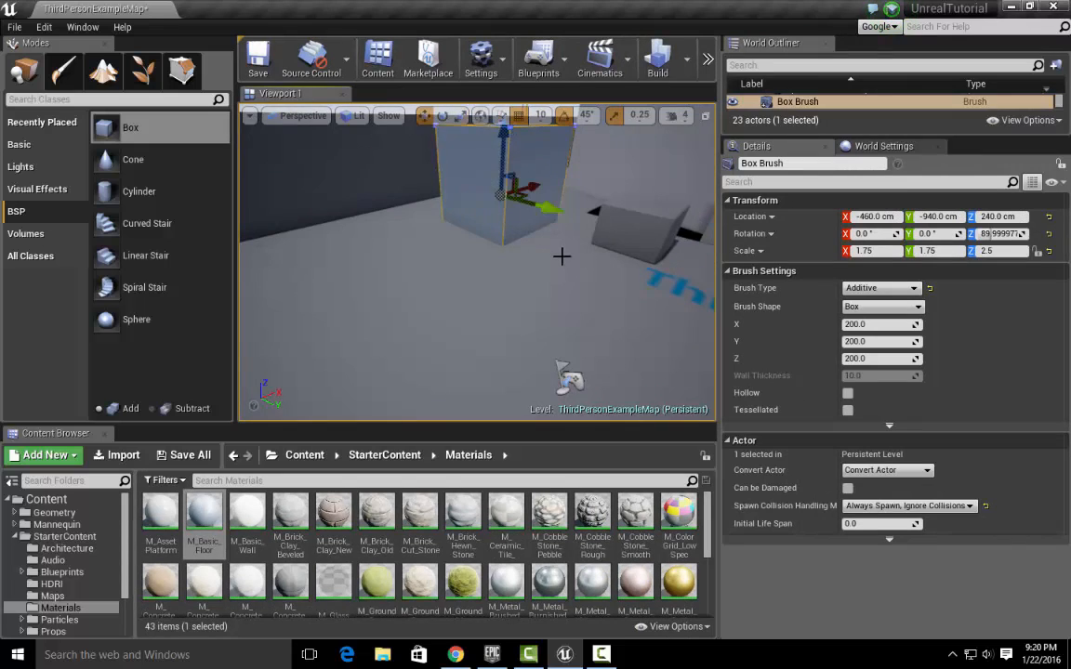
right_click_drag(561, 256, 599, 162)
right_click_drag(687, 291, 697, 335)
right_click_drag(594, 261, 692, 299)
mouse_move(540, 236)
left_mouse_down()
mouse_move(554, 208)
mouse_move(450, 260)
left_mouse_up()
scroll(538, 263, "down", 6)
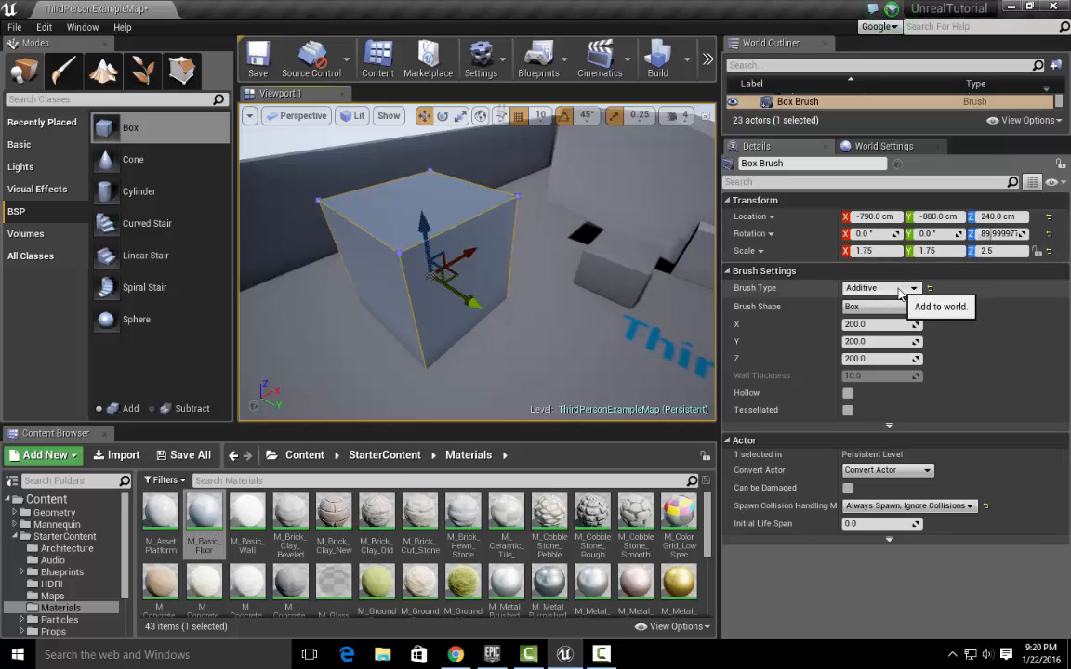
Step: Slide the box brush into the boundary wall, to about Y -1490 cm
mouse_move(528, 318)
right_mouse_down()
mouse_move(537, 332)
mouse_move(563, 310)
mouse_move(637, 293)
right_mouse_up()
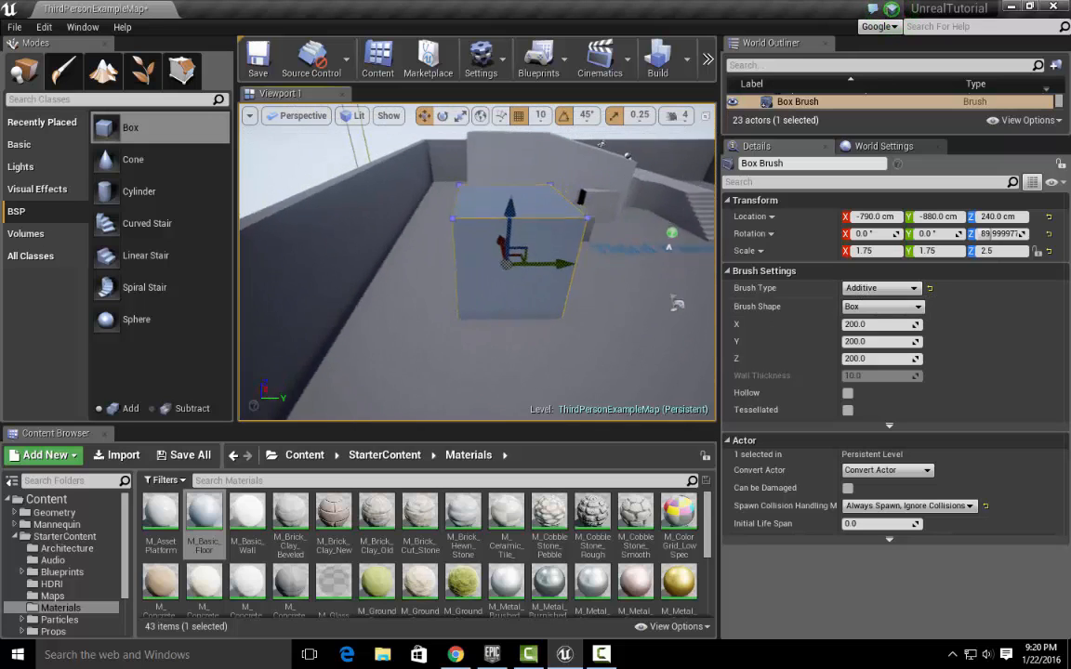
right_click_drag(557, 334, 451, 347)
mouse_move(475, 299)
right_mouse_down()
mouse_move(465, 299)
mouse_move(520, 303)
mouse_move(399, 292)
mouse_move(474, 321)
mouse_move(450, 311)
mouse_move(547, 287)
right_mouse_up()
left_click_drag(579, 317, 476, 268)
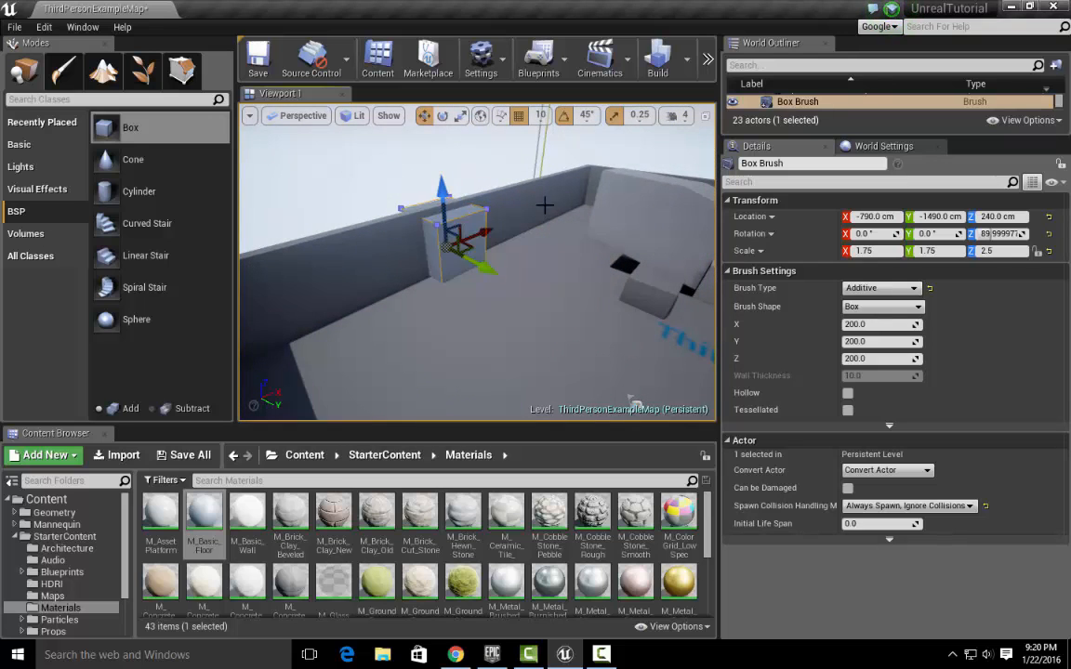
Step: Delete the boundary wall Wall8 that the box brush intersects
left_click(543, 205)
mouse_move(518, 251)
right_mouse_down()
mouse_move(539, 265)
mouse_move(516, 259)
right_mouse_up()
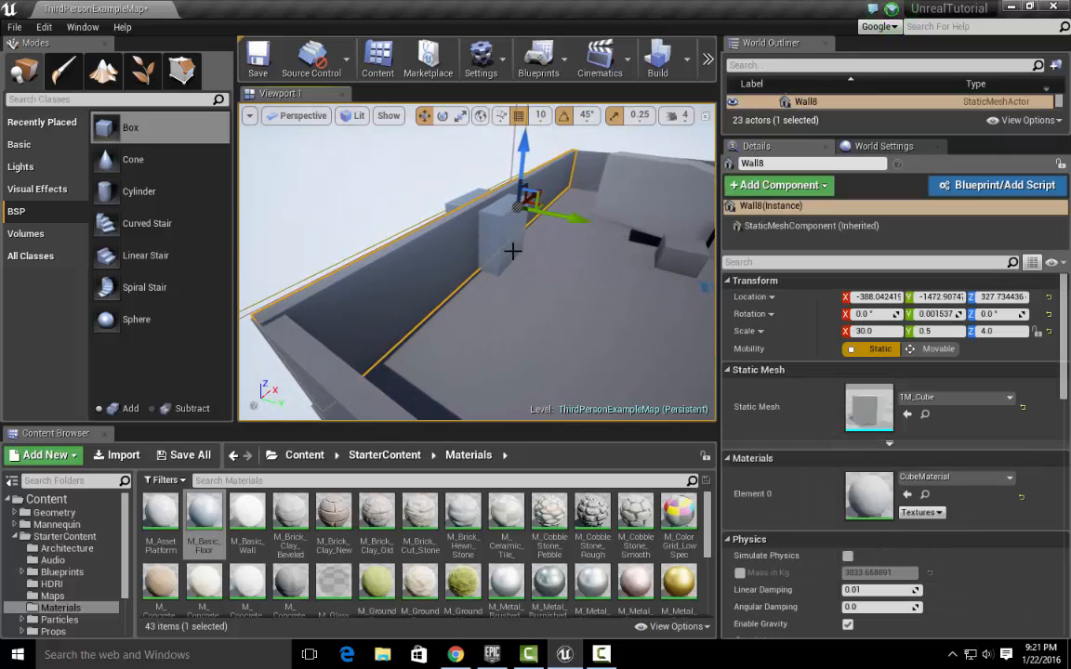
key("Delete")
Step: Stretch the box brush along the deleted wall's line to a Y scale of about 13.5
left_click(509, 244)
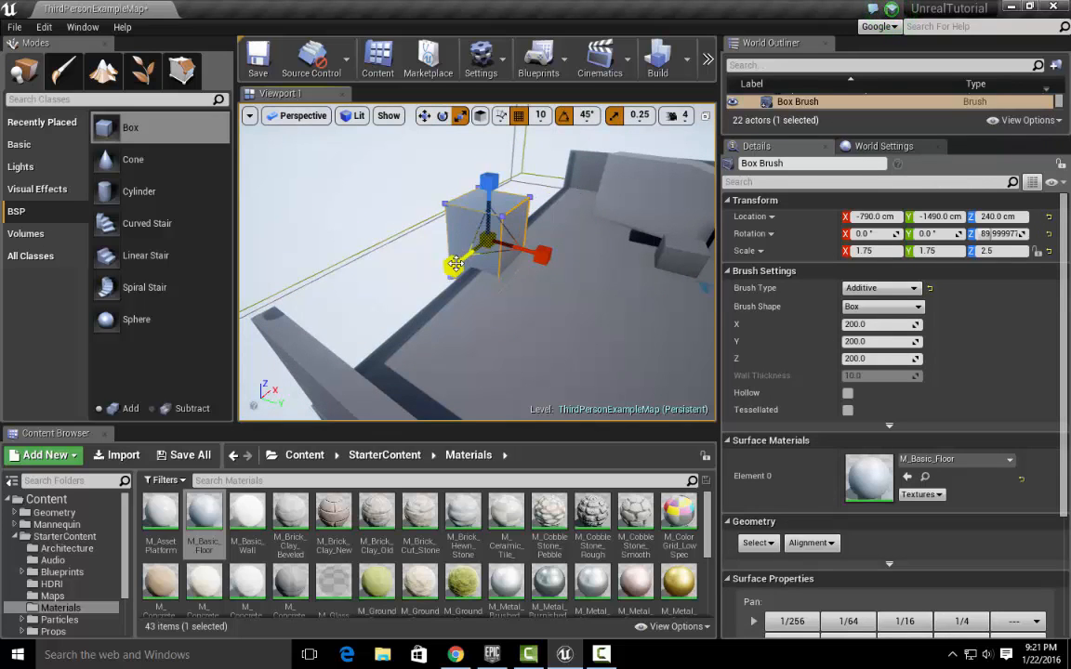
left_click_drag(454, 264, 451, 267)
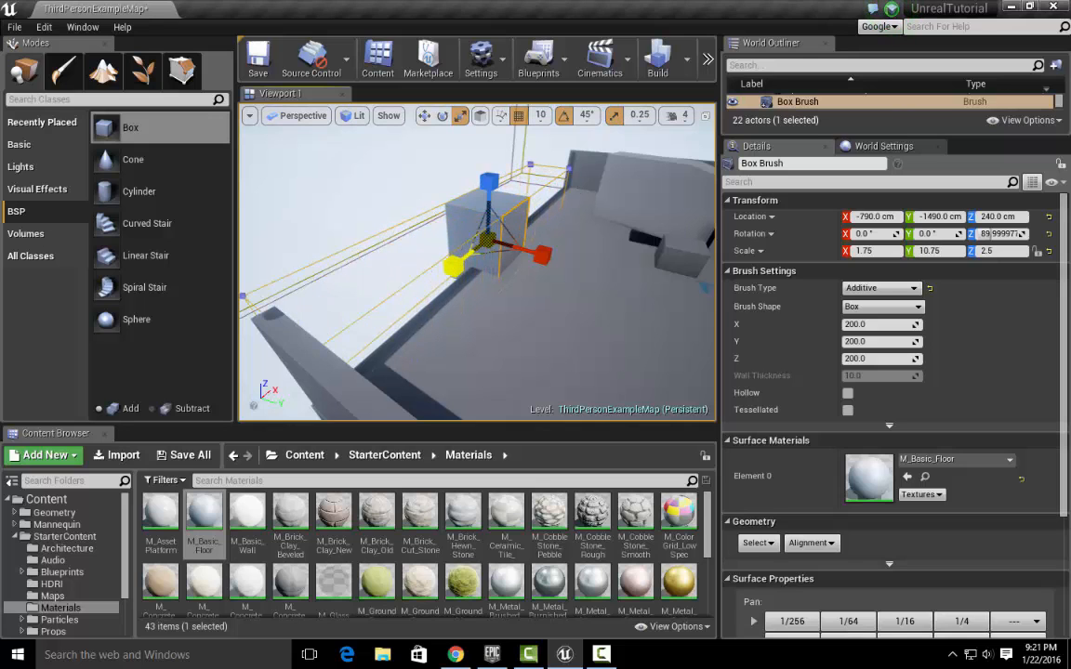
left_click_drag(453, 267, 453, 267)
mouse_move(453, 267)
right_mouse_down()
mouse_move(372, 260)
mouse_move(418, 265)
mouse_move(564, 232)
right_mouse_up()
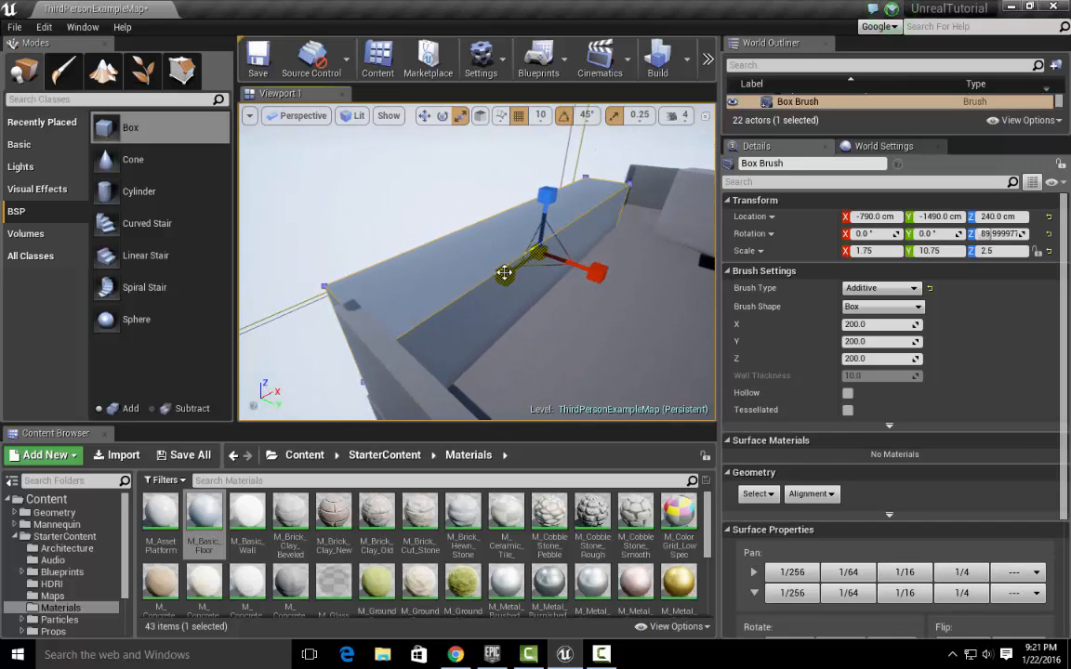
left_click_drag(513, 268, 514, 267)
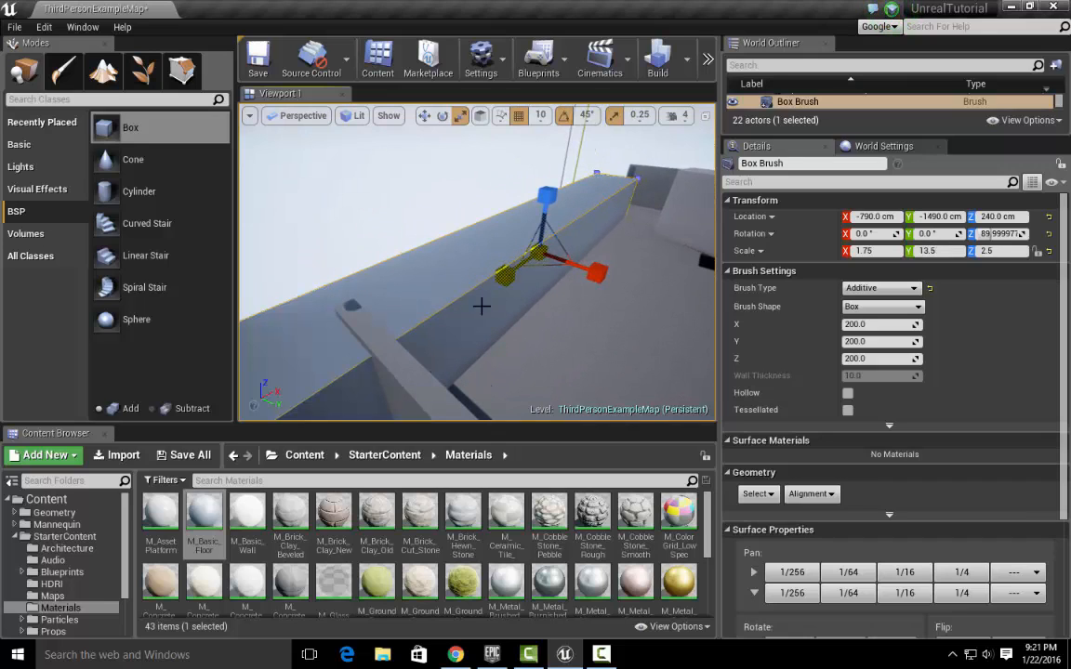
Step: Fit the brush into the gap left by the deleted wall, with a Y scale of 15.0 and a location of about X -370 cm
key("w")
left_click_drag(564, 235, 595, 219)
right_click_drag(591, 221, 547, 229)
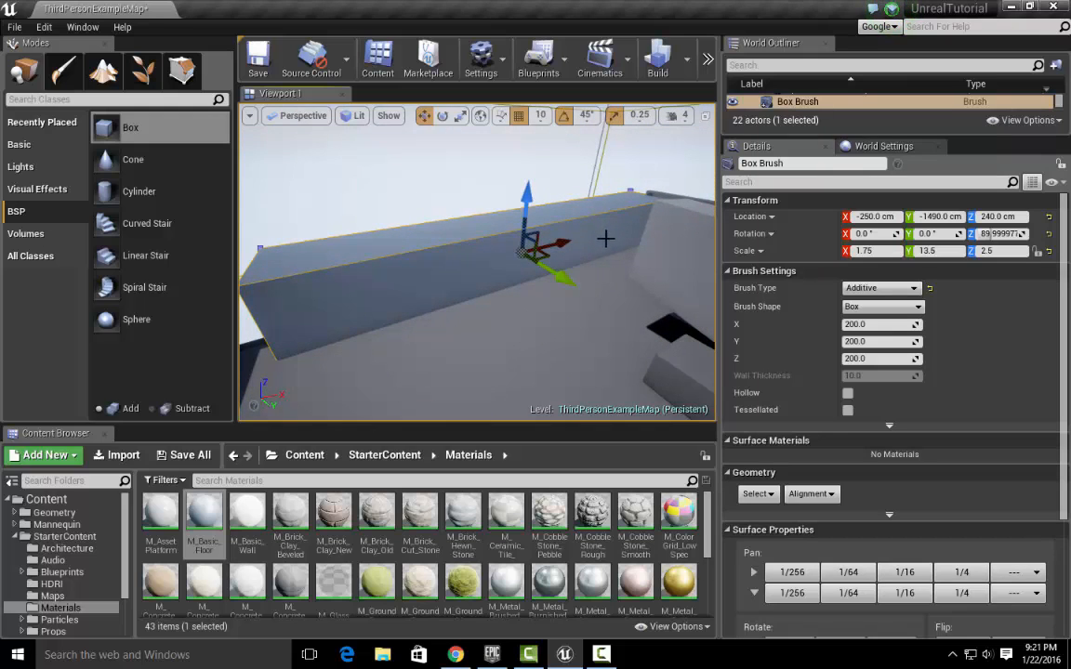
key("e")
key("r")
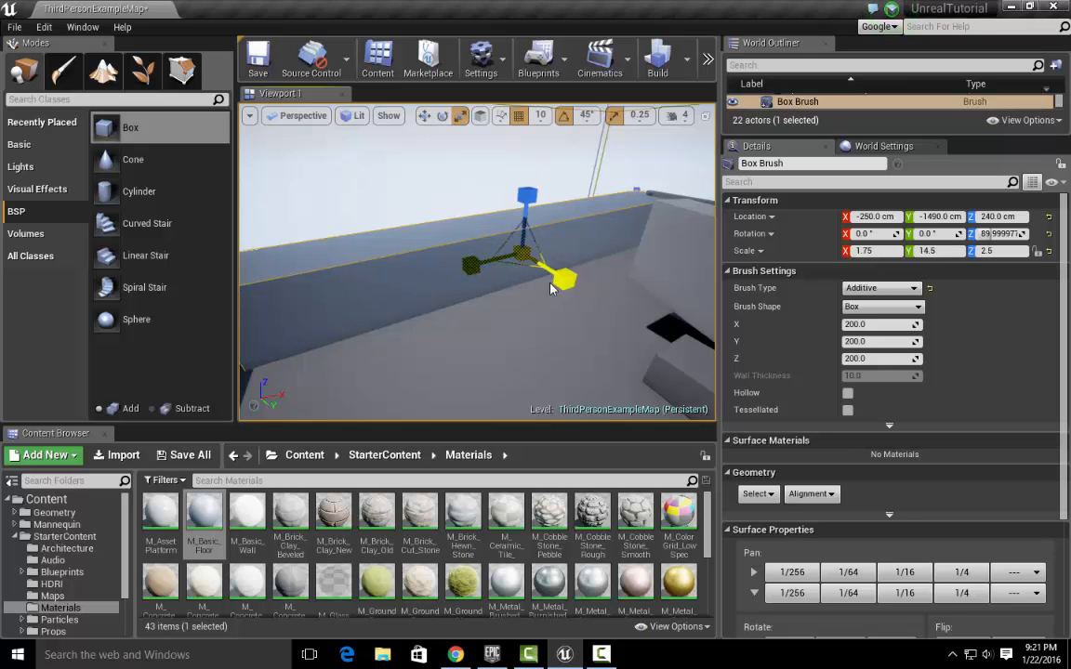
right_click_drag(557, 278, 555, 278)
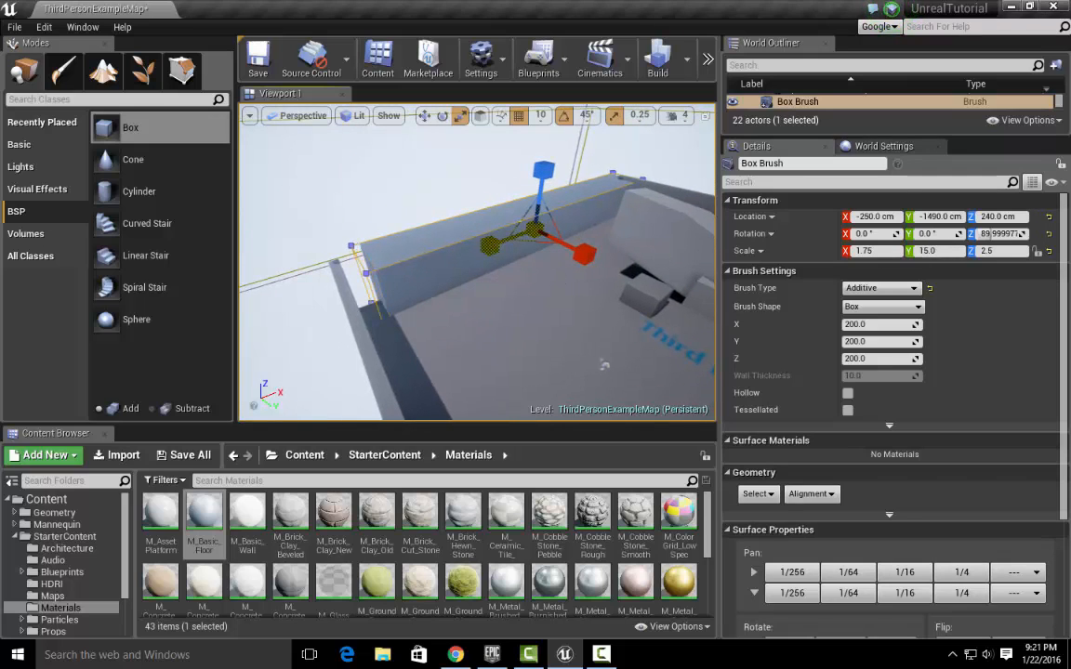
key("w")
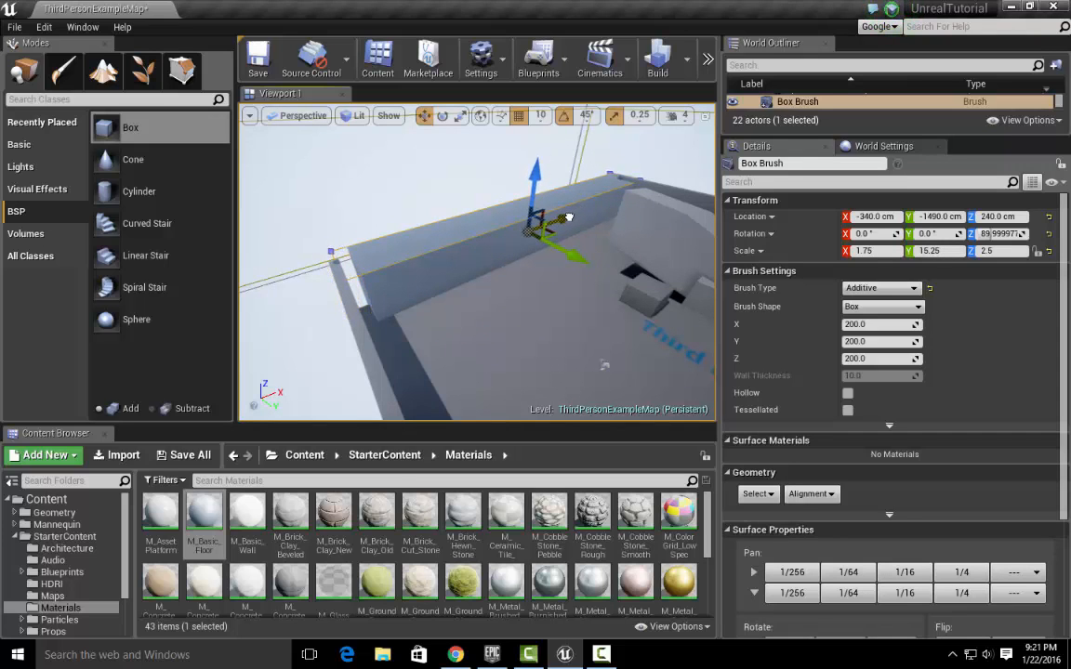
right_click_drag(605, 288, 641, 283)
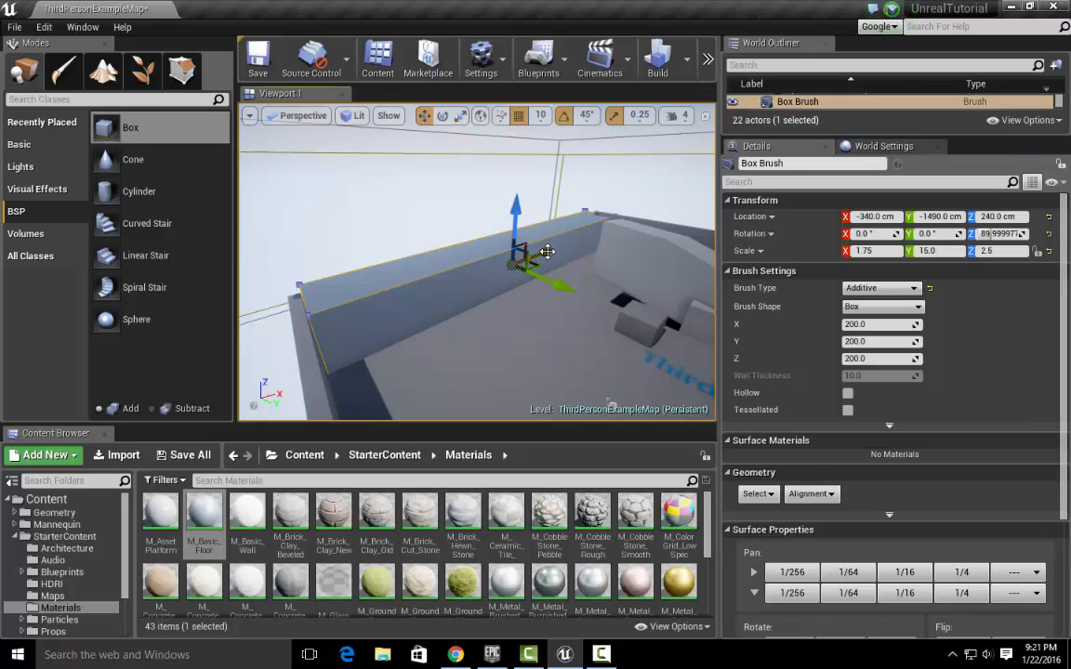
right_click_drag(525, 294, 507, 337)
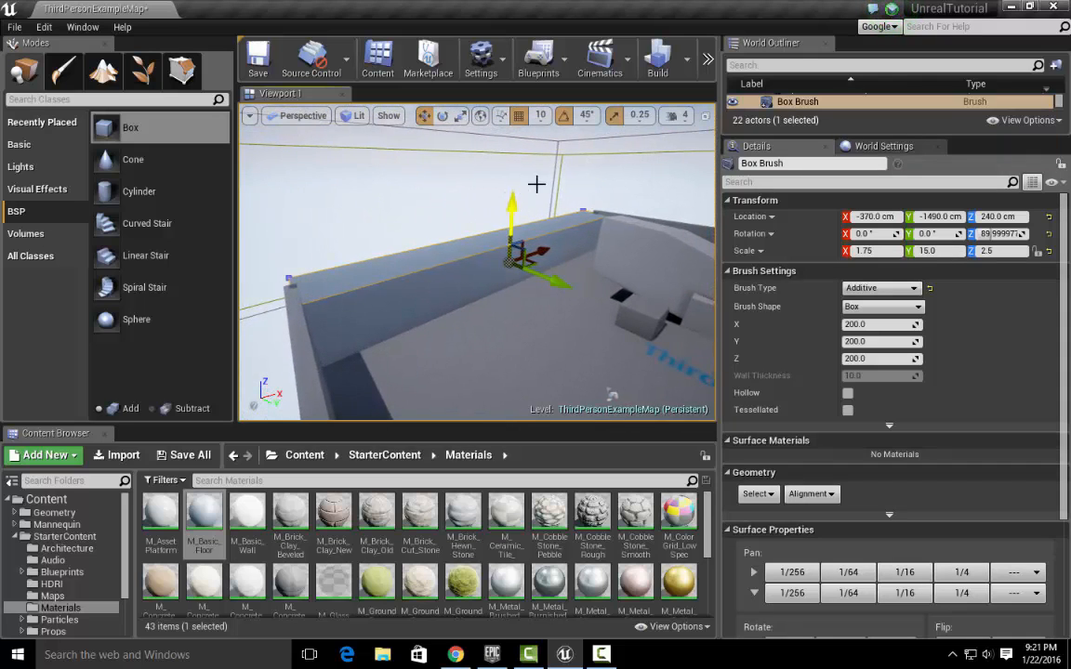
Step: Heighten the replacement wall brush to a Z scale of 6.0 and raise it to about Z 540 cm
left_click_drag(512, 204, 534, 345)
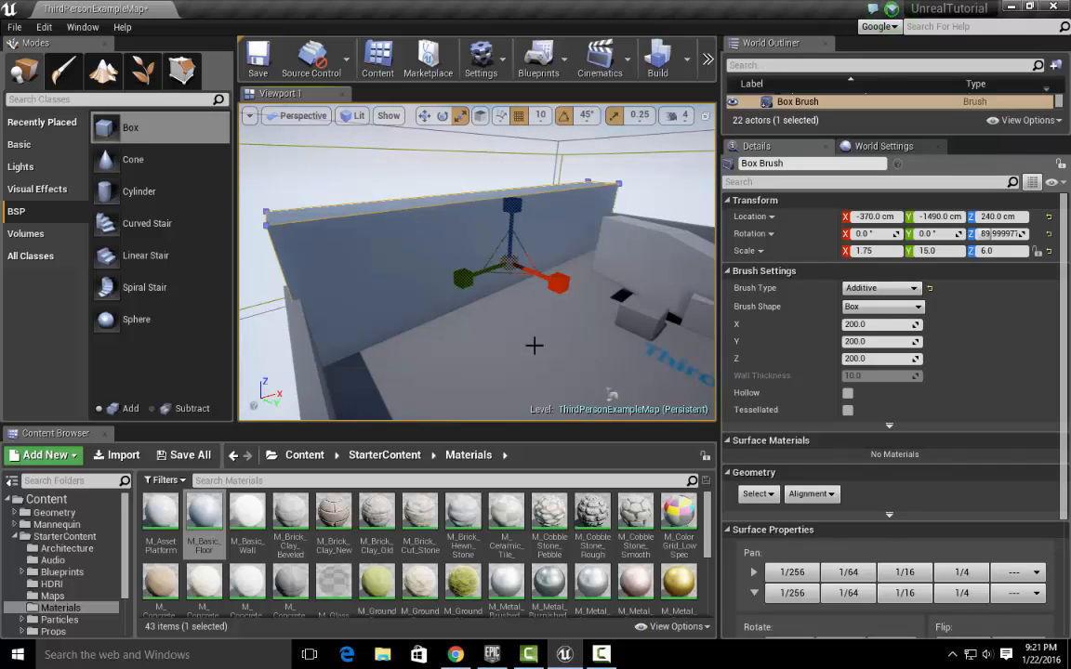
left_click_drag(516, 200, 520, 173)
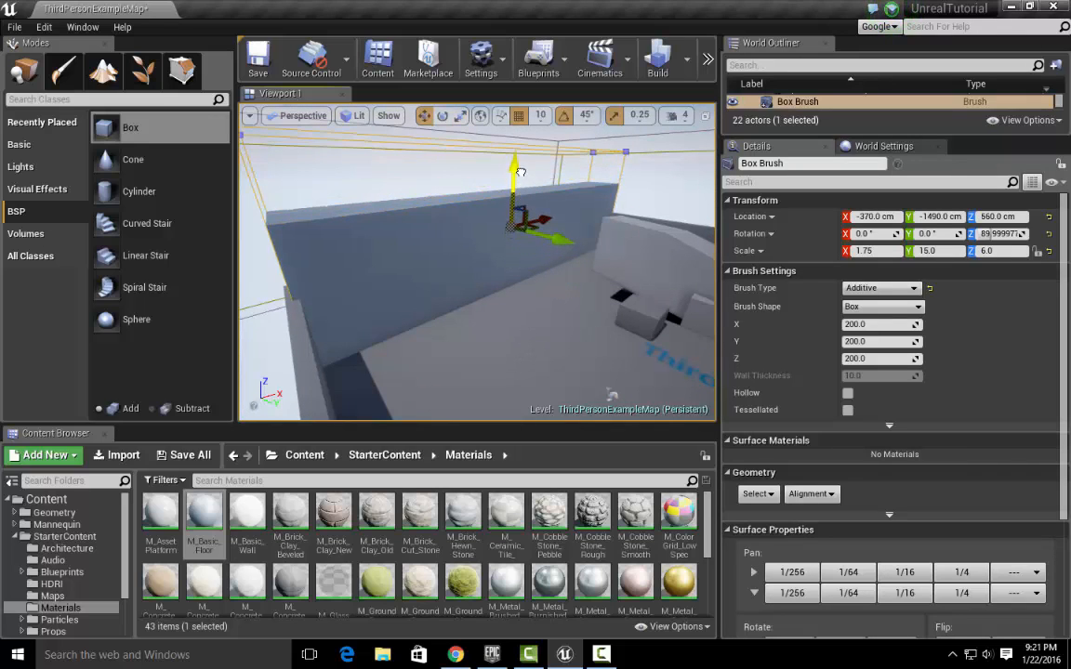
right_click_drag(456, 307, 456, 311)
Step: Thicken the replacement wall brush to an X scale of 6.0 and shift it outward to about Y -2050 cm
key("r")
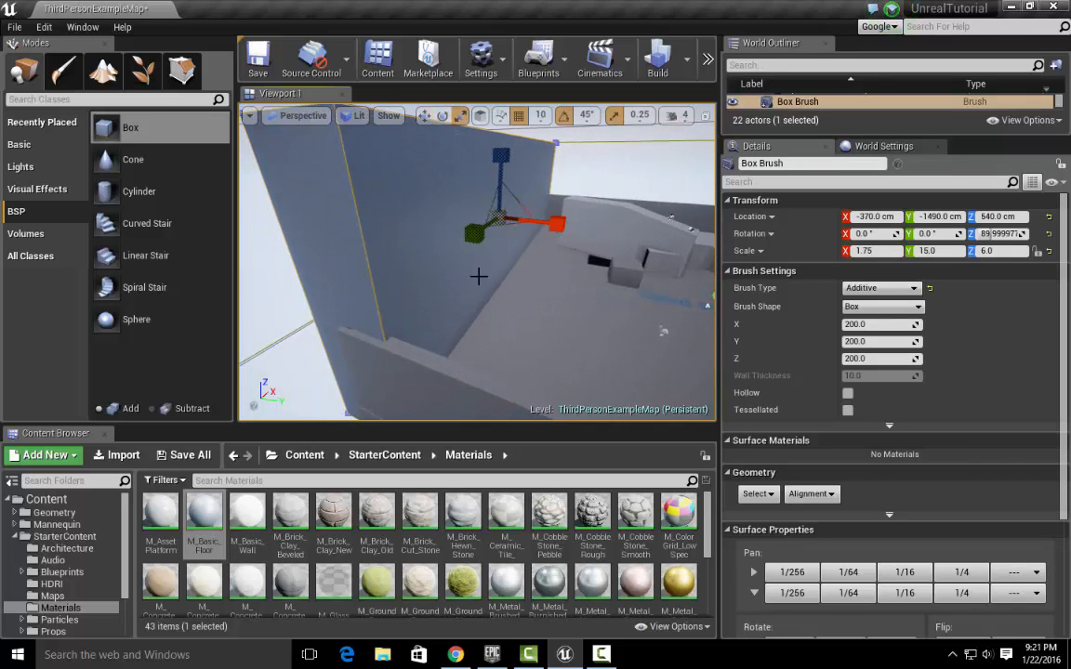
left_click_drag(556, 220, 558, 223)
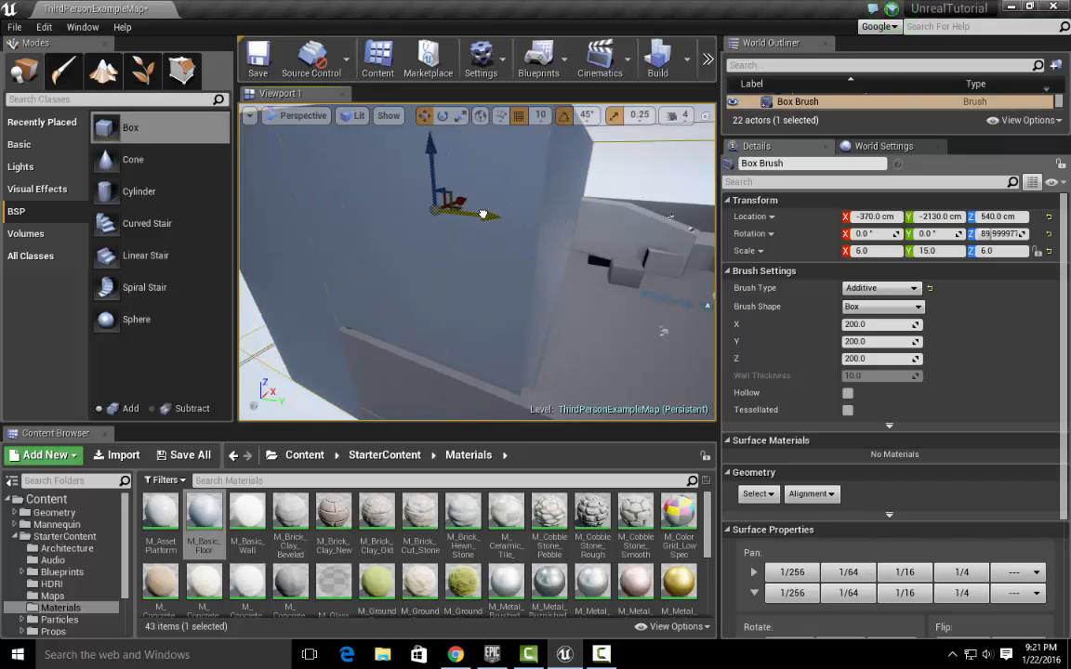
right_click_drag(490, 216, 490, 215)
right_click_drag(570, 215, 571, 215)
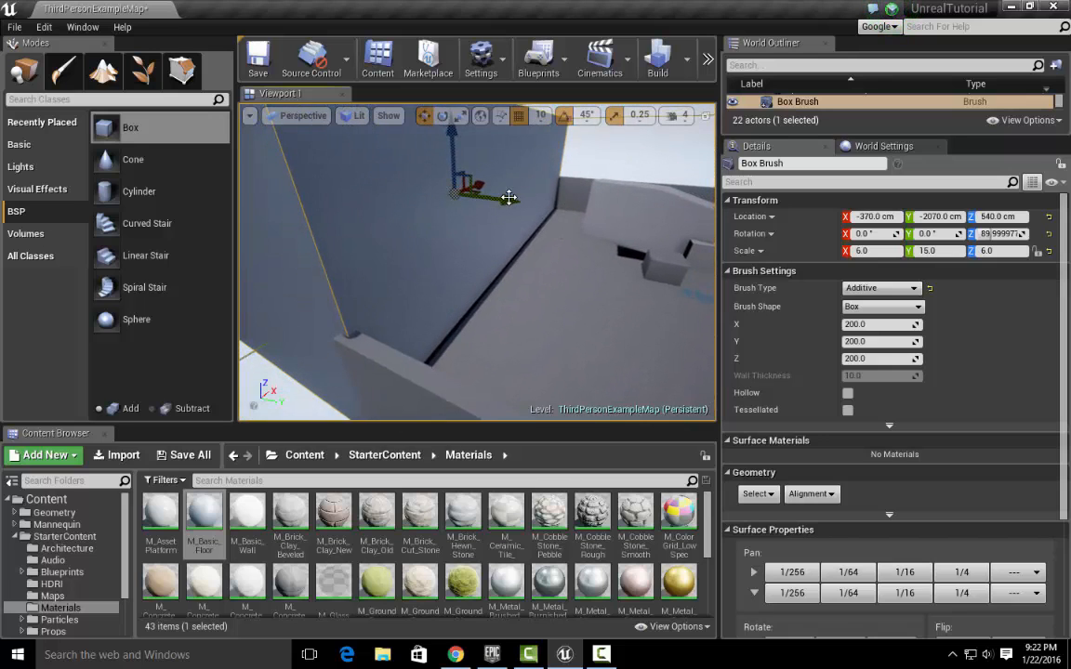
left_click_drag(512, 200, 512, 200)
right_click_drag(555, 238, 556, 238)
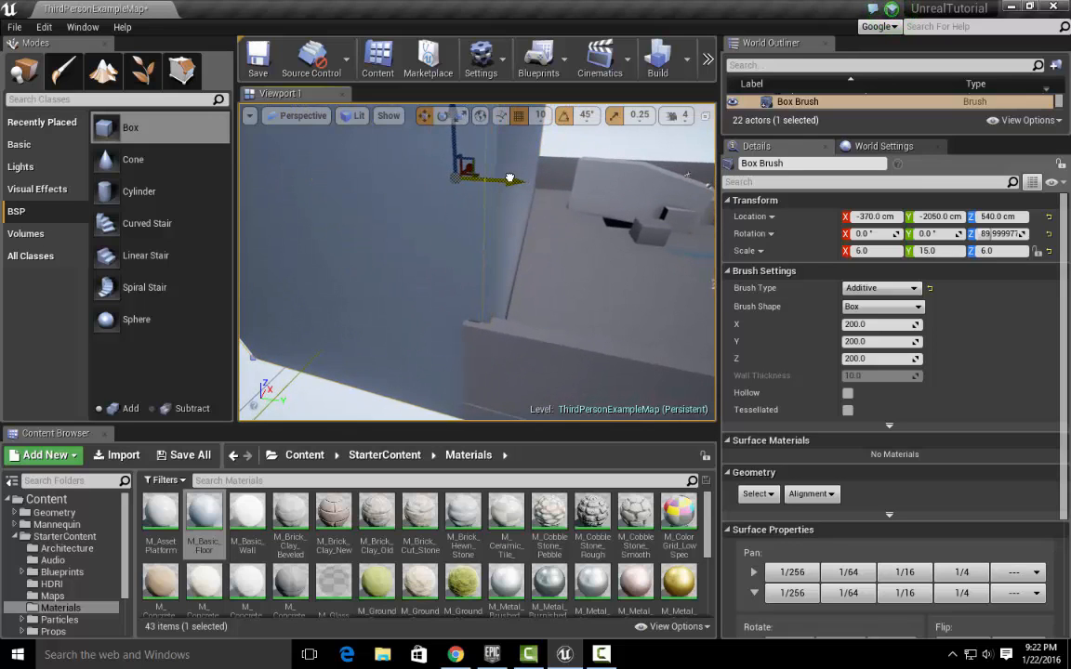
Step: Shift the replacement wall brush outward to about Y -2060 cm and enlarge the viewport
right_click_drag(517, 179, 518, 179)
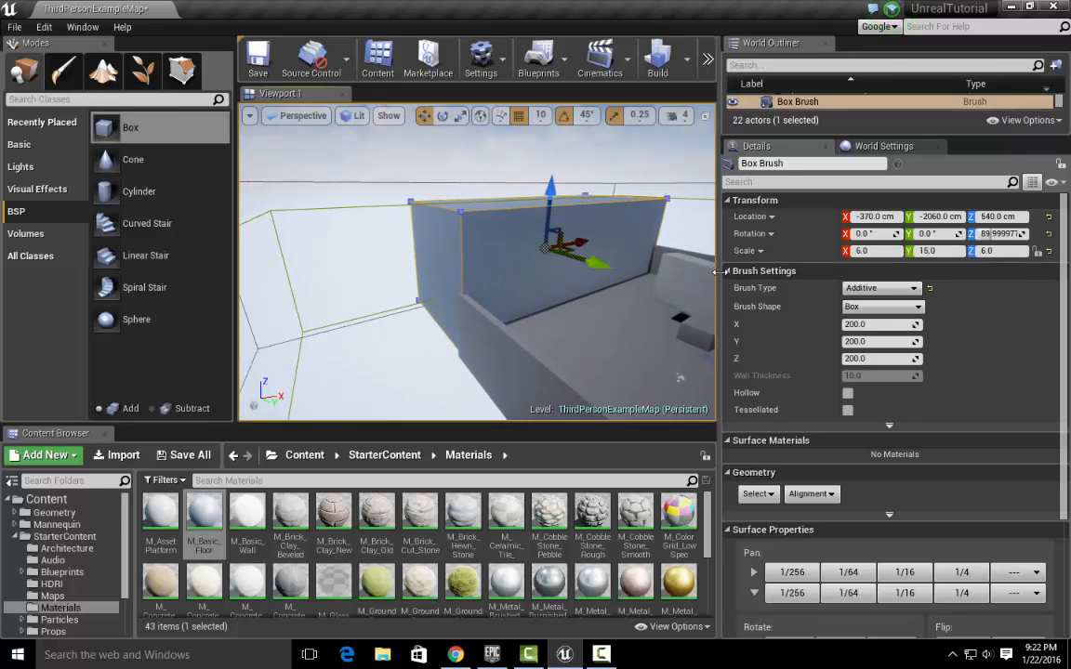
left_click_drag(719, 279, 784, 282)
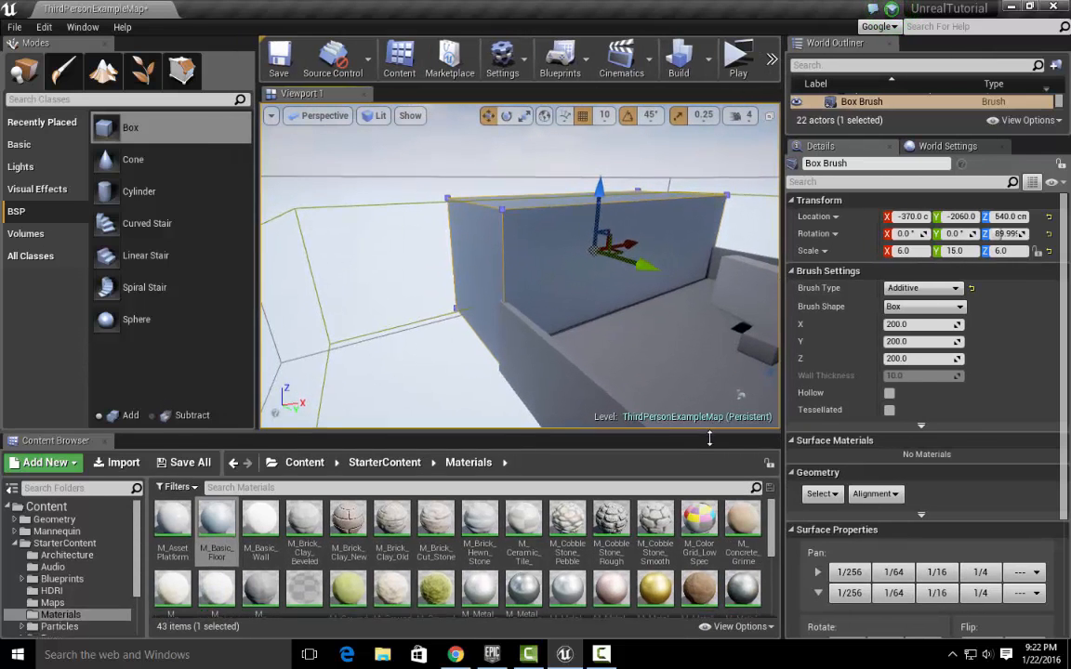
left_click_drag(714, 422, 713, 528)
right_click_drag(652, 353, 652, 353)
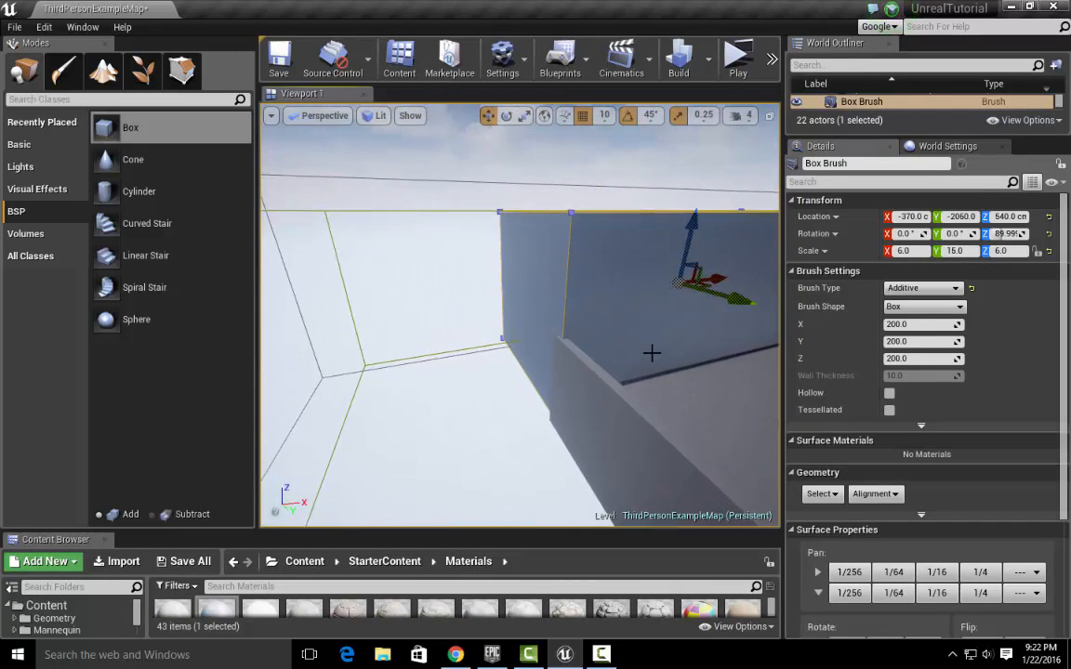
Step: Place a BSP cylinder brush on the floor in front of the replacement wall and set its number of sides to 32
mouse_move(139, 191)
left_mouse_down()
mouse_move(389, 263)
mouse_move(625, 389)
mouse_move(742, 395)
left_mouse_up()
mouse_move(576, 416)
right_mouse_down()
mouse_move(688, 415)
mouse_move(546, 415)
right_mouse_up()
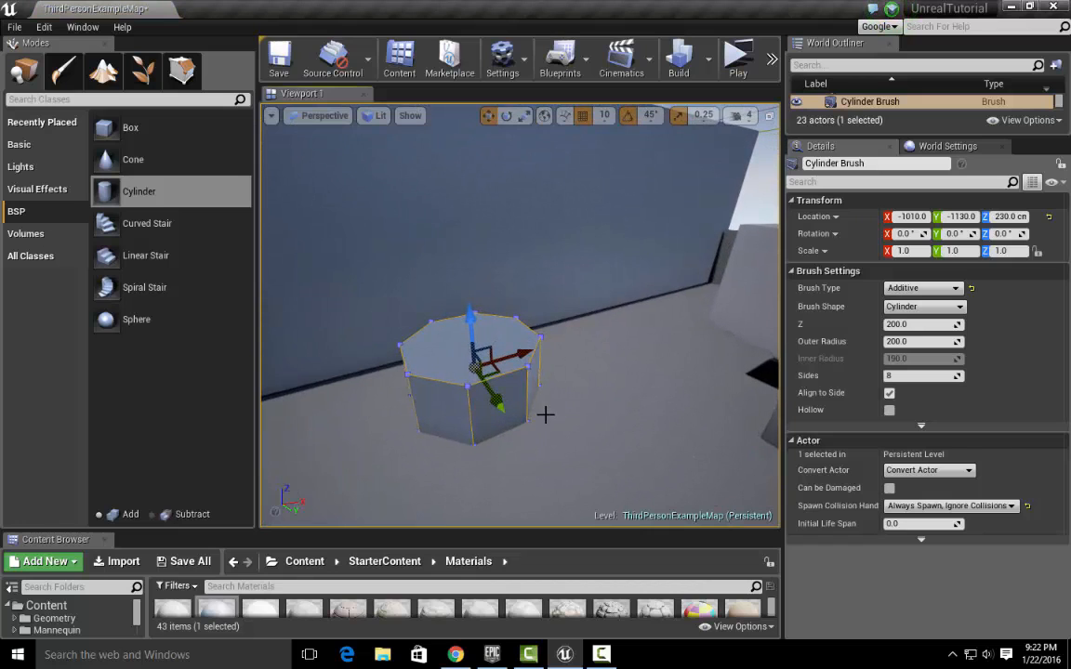
left_click_drag(785, 329, 675, 316)
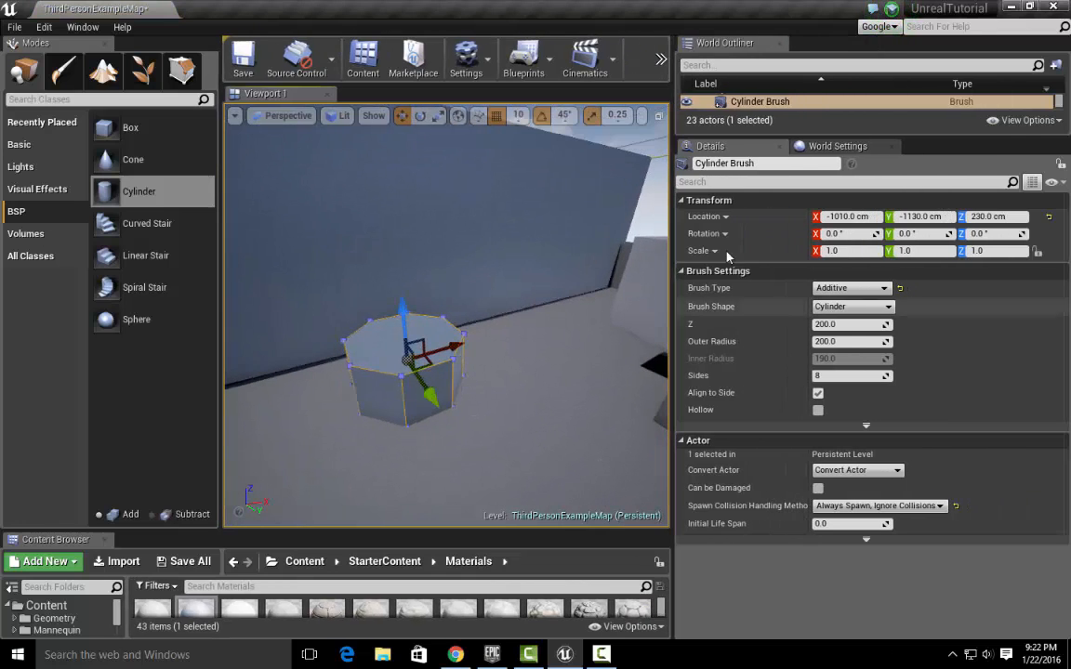
left_click_drag(782, 136, 779, 215)
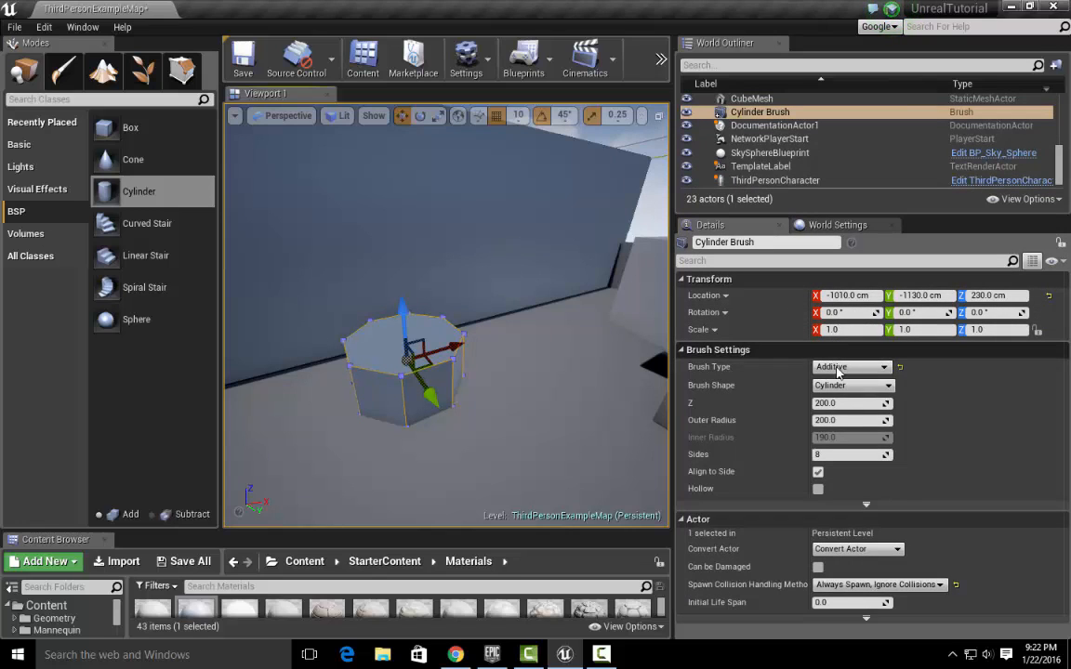
left_click(865, 504)
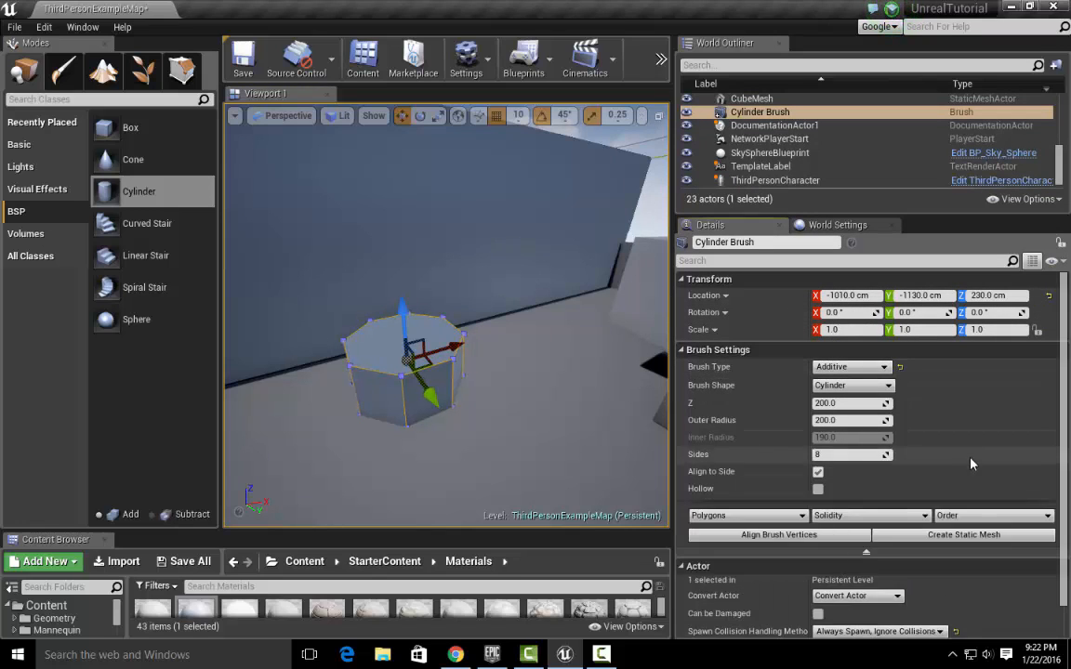
left_click(846, 455)
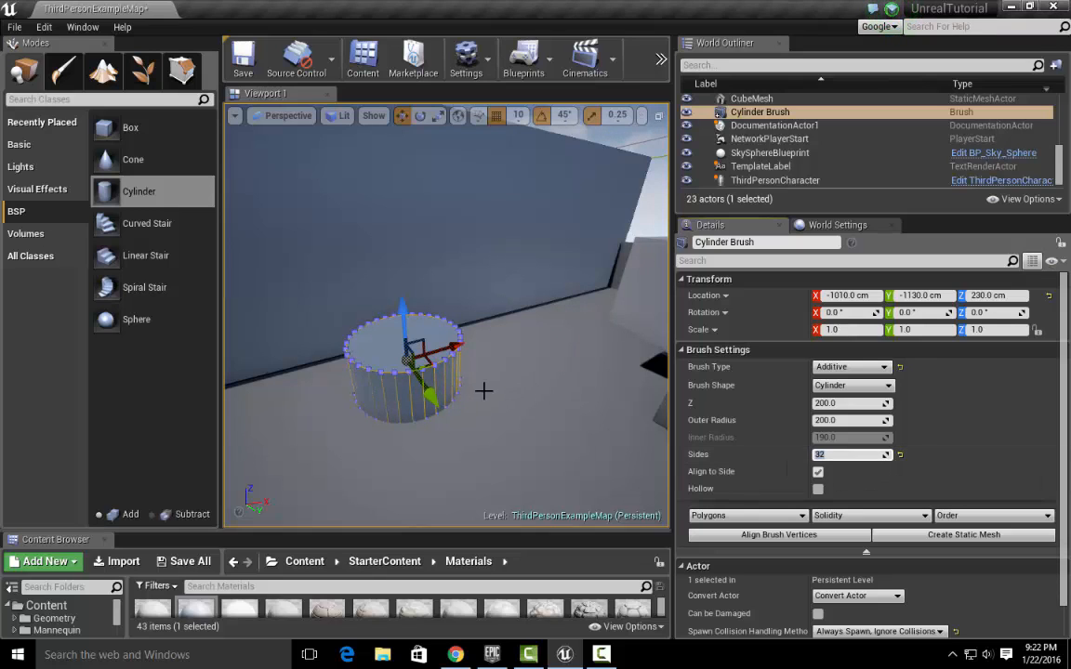
mouse_move(483, 390)
right_mouse_down()
mouse_move(558, 390)
mouse_move(495, 406)
right_mouse_up()
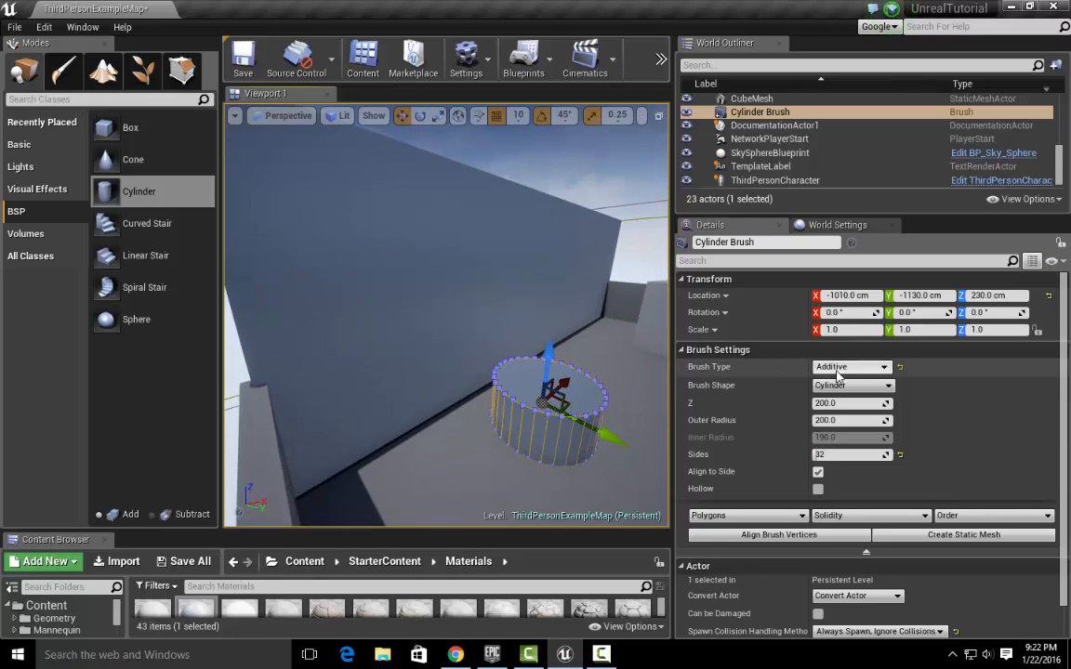
Step: Change the cylinder brush's type to Subtractive
left_click(883, 368)
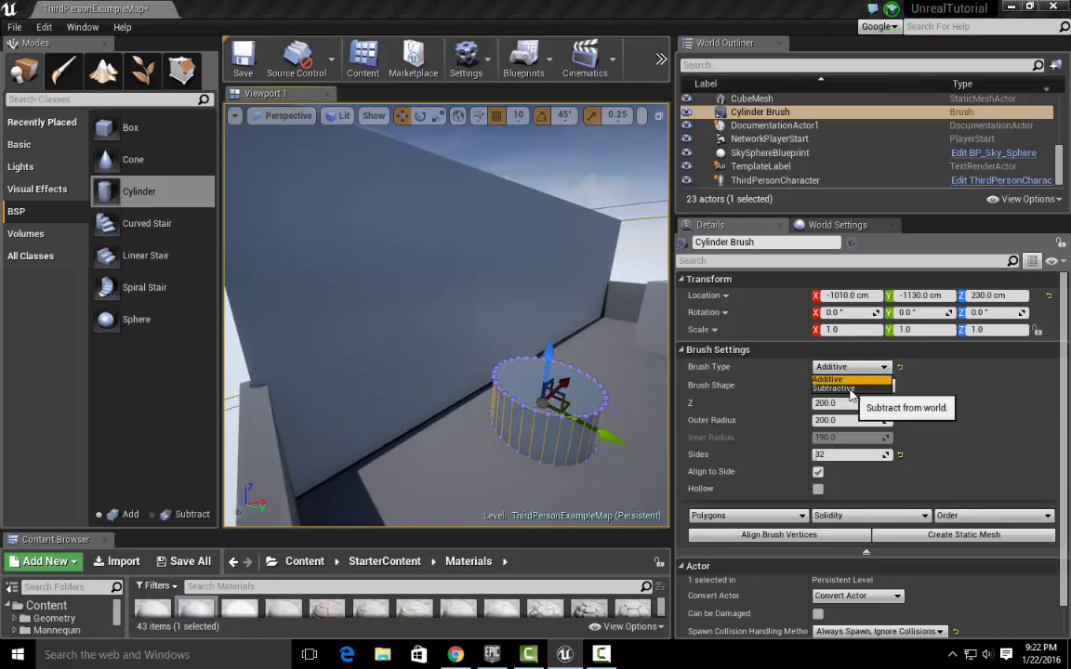
left_click(850, 388)
right_click_drag(593, 353, 562, 361)
scroll(560, 455, "up", 4)
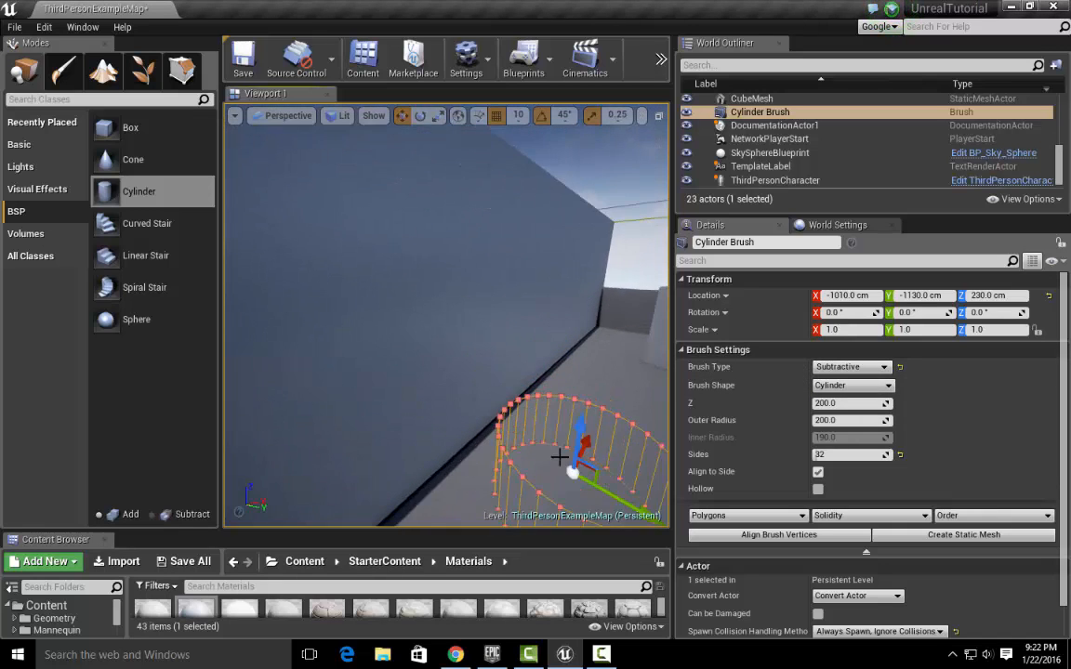
mouse_move(559, 455)
right_mouse_down()
mouse_move(554, 476)
mouse_move(455, 481)
mouse_move(448, 460)
mouse_move(544, 451)
mouse_move(585, 423)
mouse_move(593, 467)
mouse_move(585, 427)
mouse_move(578, 448)
mouse_move(537, 429)
right_mouse_up()
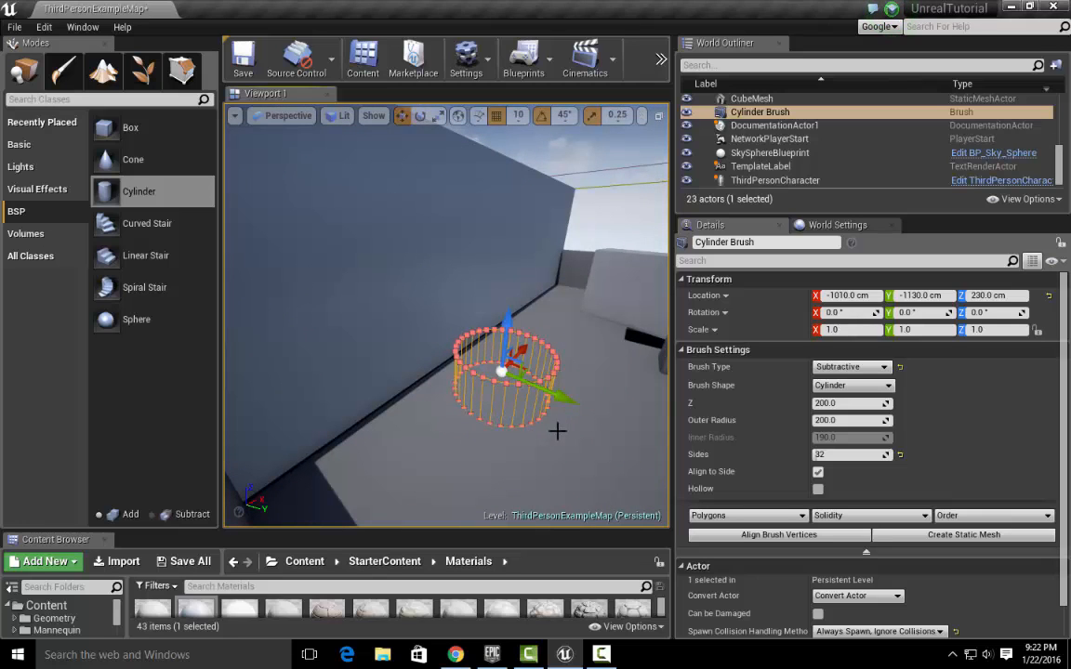
Step: Rotate the cylinder brush 90° about the X axis to face the wall and shift it to about Y -1150 cm
key("e")
mouse_move(511, 288)
left_mouse_down()
mouse_move(590, 330)
mouse_move(571, 432)
left_mouse_up()
right_click_drag(470, 221, 481, 232)
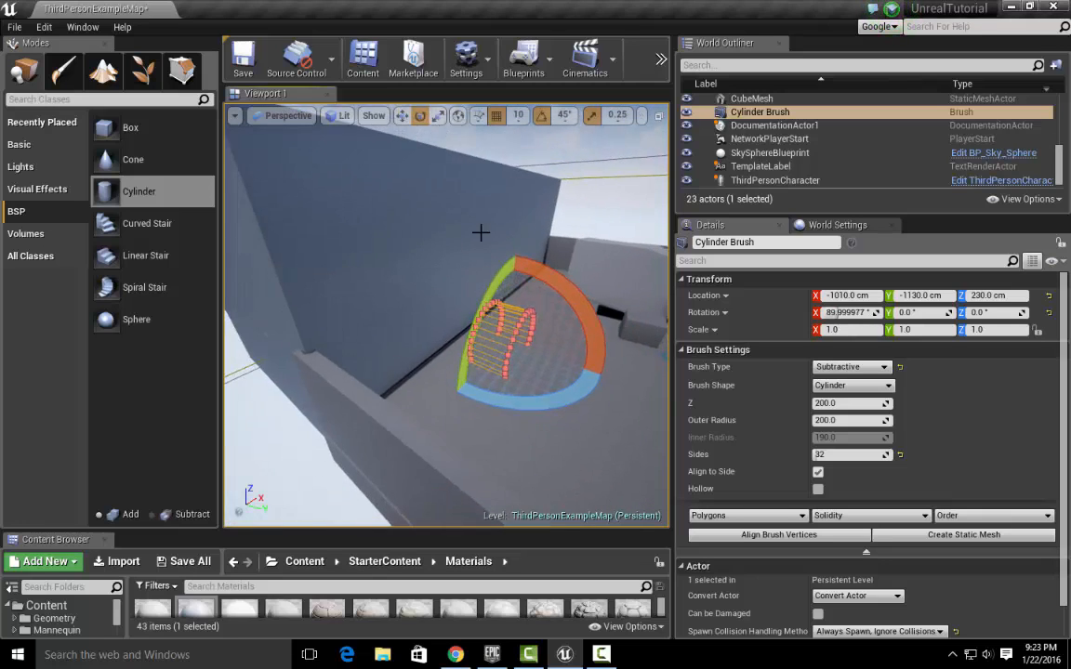
key("w")
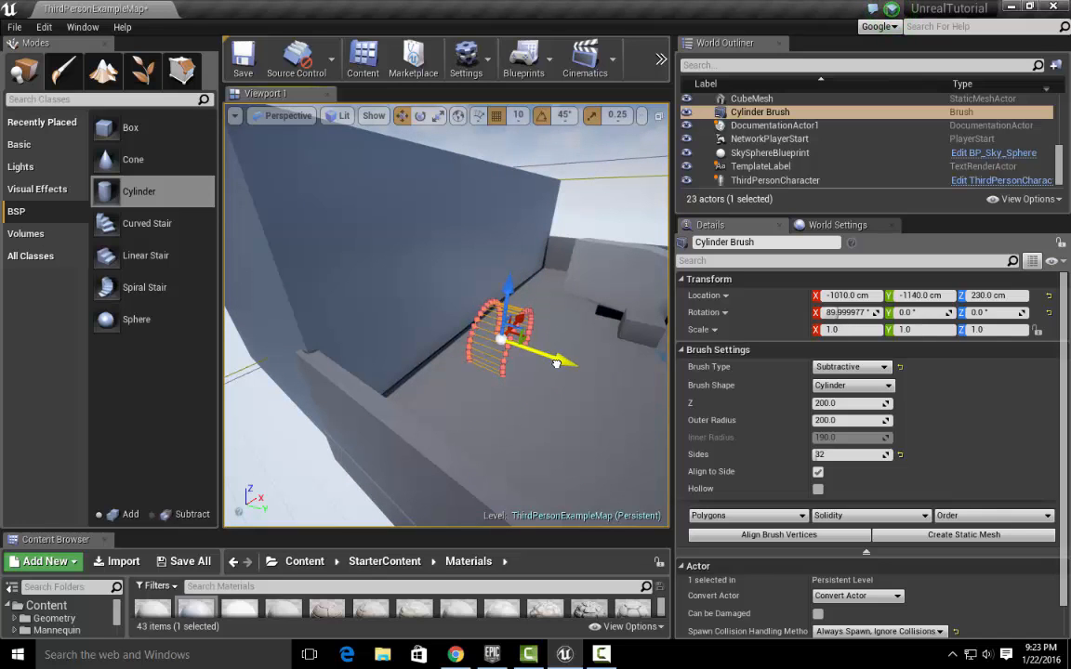
scroll(542, 406, "up", 5)
right_click_drag(542, 406, 528, 367)
Step: Switch the viewport to Wireframe and reselect the cylinder brush
left_click(437, 318)
mouse_move(437, 319)
right_mouse_down()
mouse_move(416, 298)
mouse_move(429, 274)
mouse_move(455, 281)
mouse_move(506, 249)
mouse_move(520, 278)
mouse_move(388, 350)
right_mouse_up()
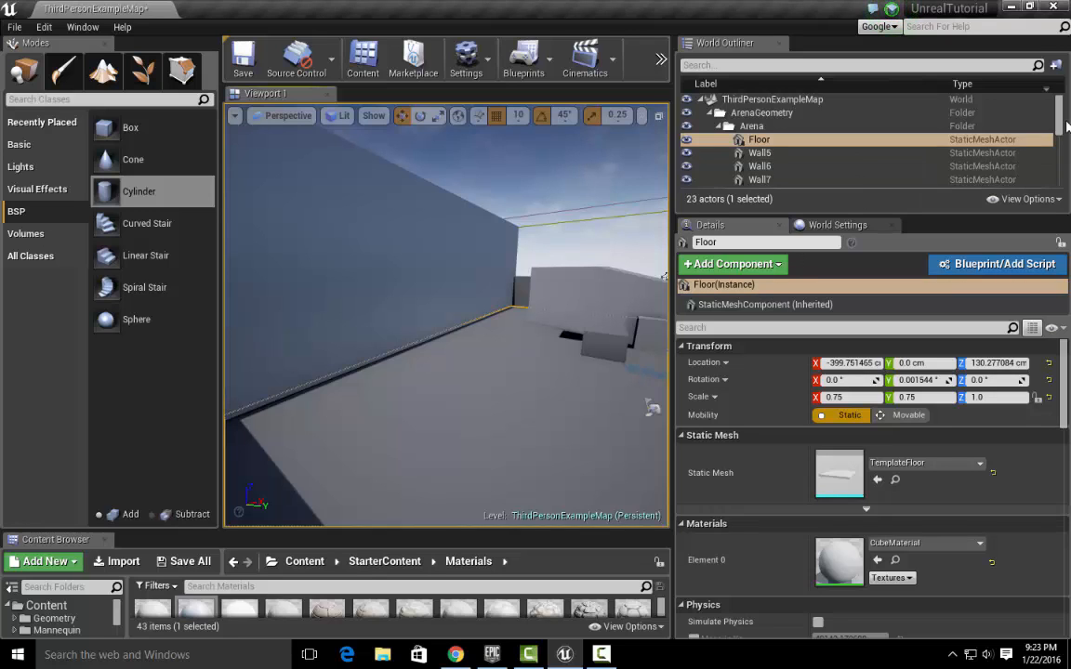
left_click_drag(1061, 121, 1067, 173)
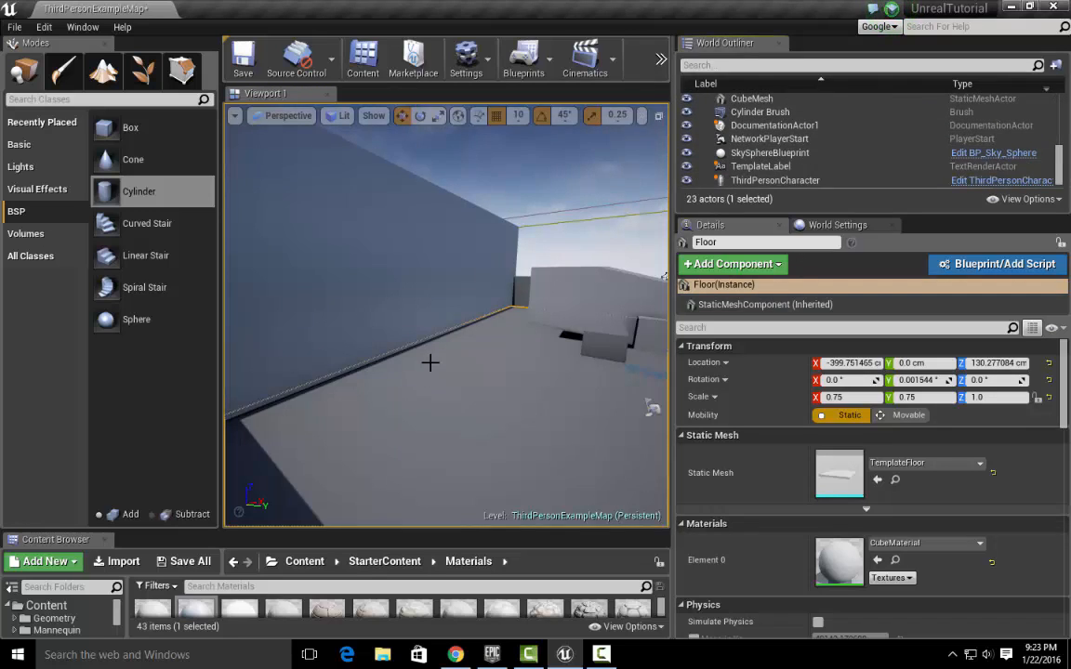
left_click(389, 327)
left_click(470, 362)
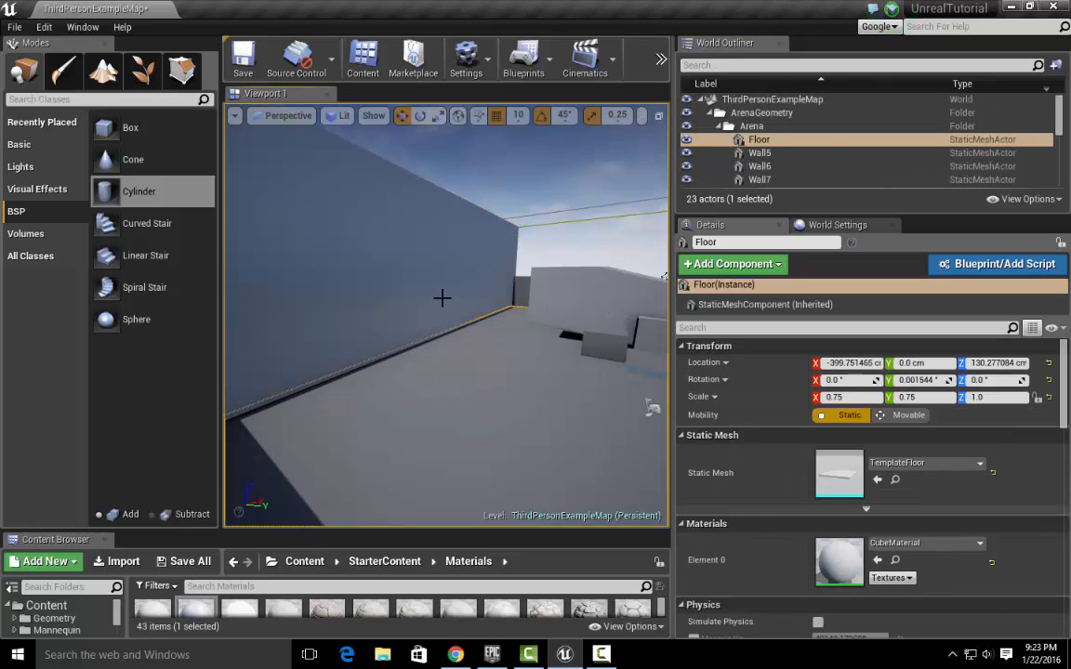
left_click(450, 300)
left_click(340, 115)
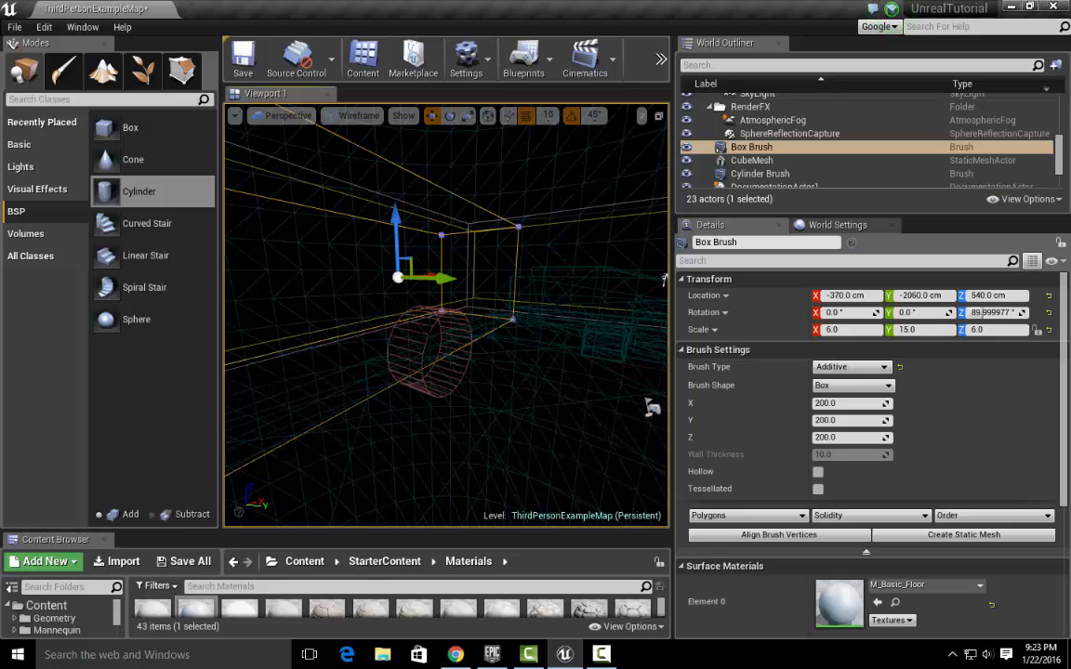
left_click(463, 337)
right_click_drag(464, 337, 414, 336)
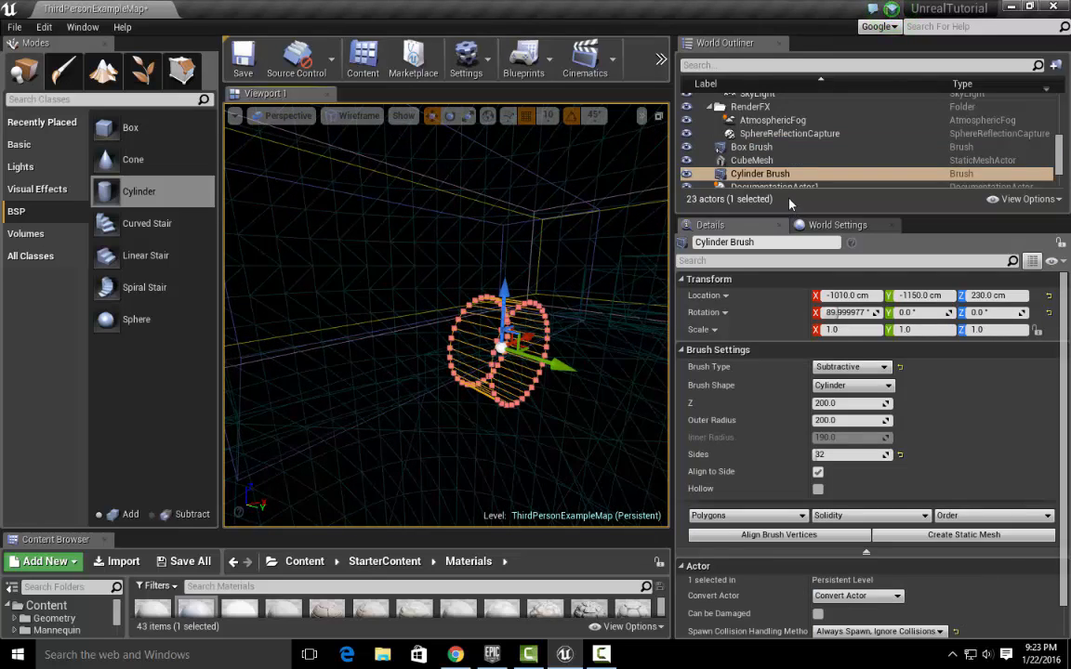
Step: Enlarge the level's actor list and return the viewport to Lit view
left_click_drag(791, 213, 785, 339)
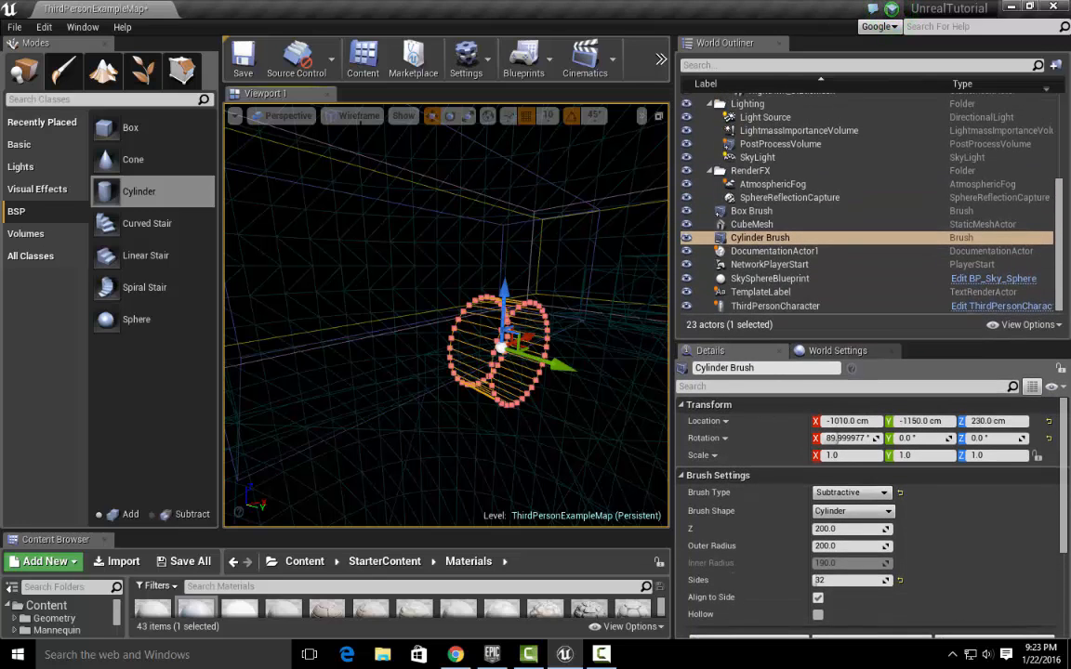
left_click(364, 123)
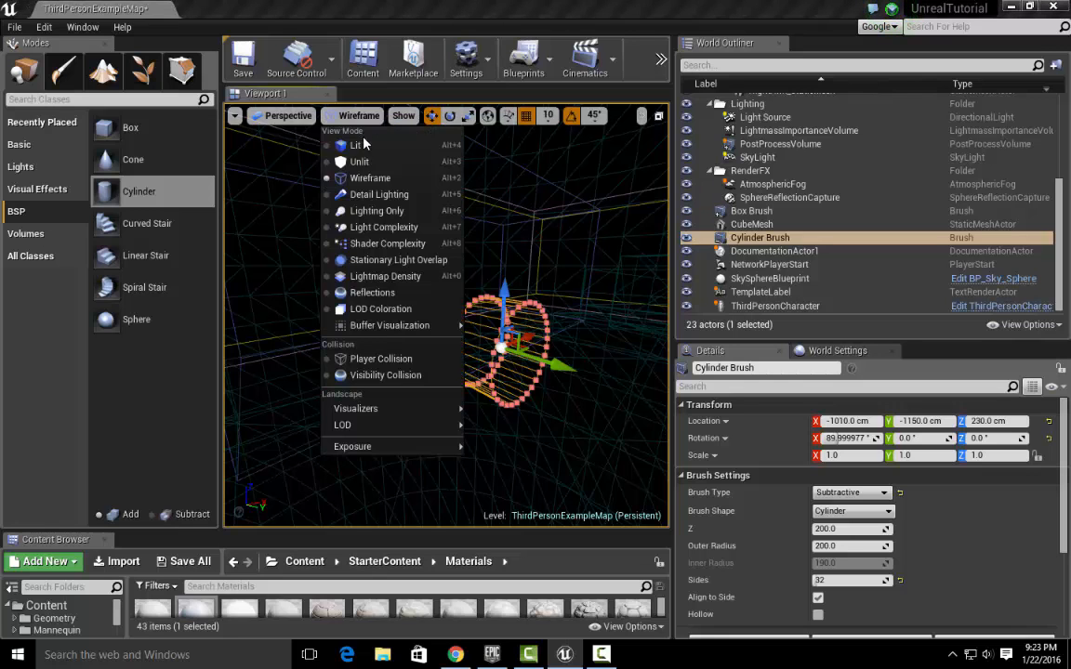
left_click(330, 129)
Step: Lengthen the cylinder brush to a Z scale of 4.25 and move it into the wall to about Y -1780 cm
right_click_drag(621, 332, 658, 333)
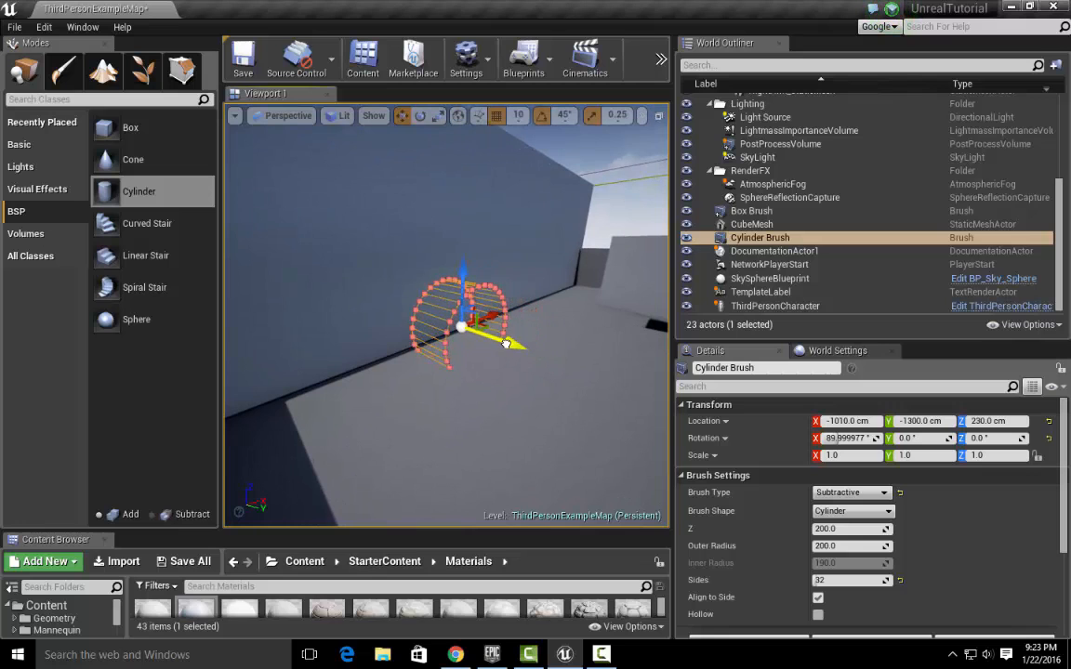
key("w")
mouse_move(539, 272)
right_mouse_down()
mouse_move(360, 271)
mouse_move(539, 274)
right_mouse_up()
key("s")
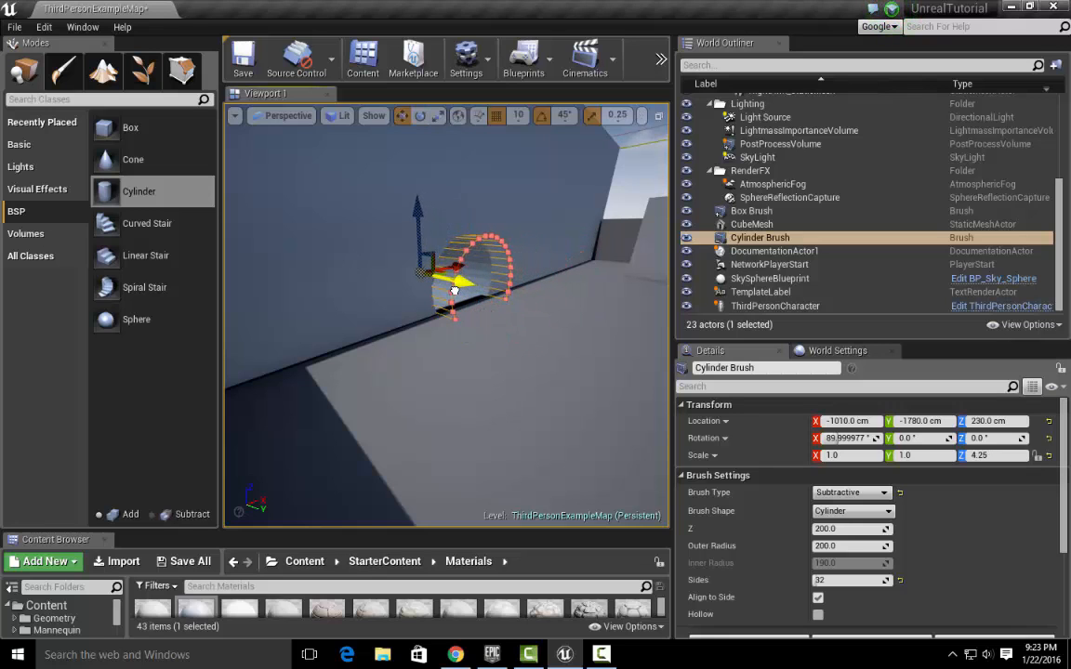
Step: Adjust the tunnel cut by pushing the cylinder brush to about Y -1830 cm and raising it to about Z 270 cm
key("d")
mouse_move(505, 296)
right_mouse_down()
mouse_move(244, 298)
mouse_move(548, 299)
mouse_move(372, 299)
mouse_move(465, 297)
mouse_move(530, 275)
mouse_move(539, 288)
mouse_move(511, 334)
mouse_move(507, 302)
right_mouse_up()
key("w")
key("d")
key("w")
key("a")
key("d")
key("a")
key("s")
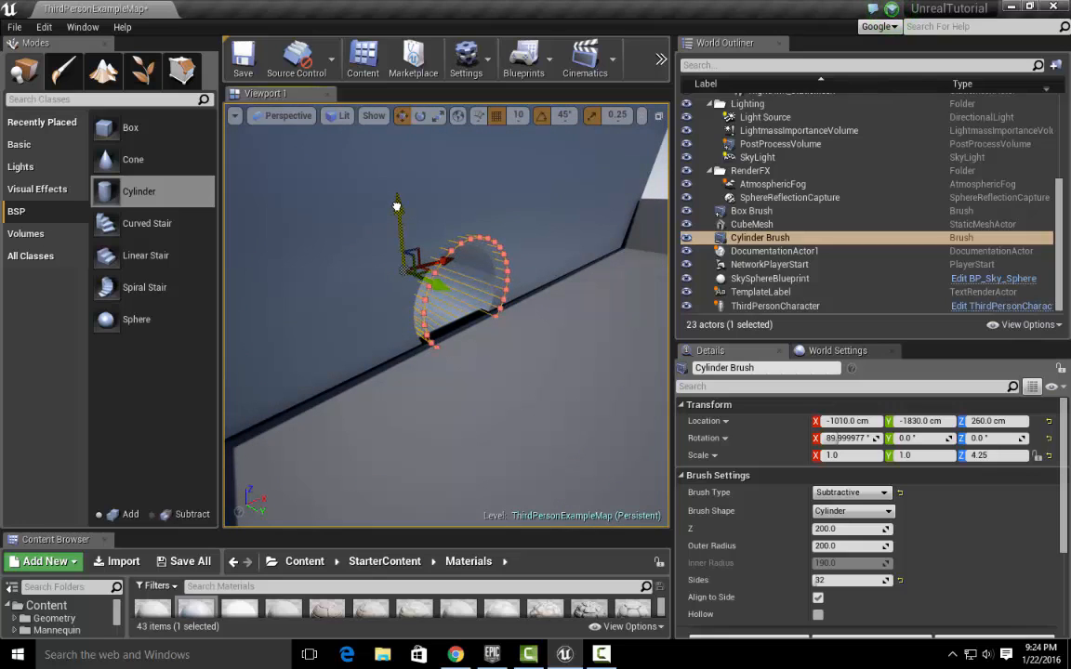
mouse_move(545, 289)
right_mouse_down()
mouse_move(595, 279)
mouse_move(585, 286)
mouse_move(531, 262)
right_mouse_up()
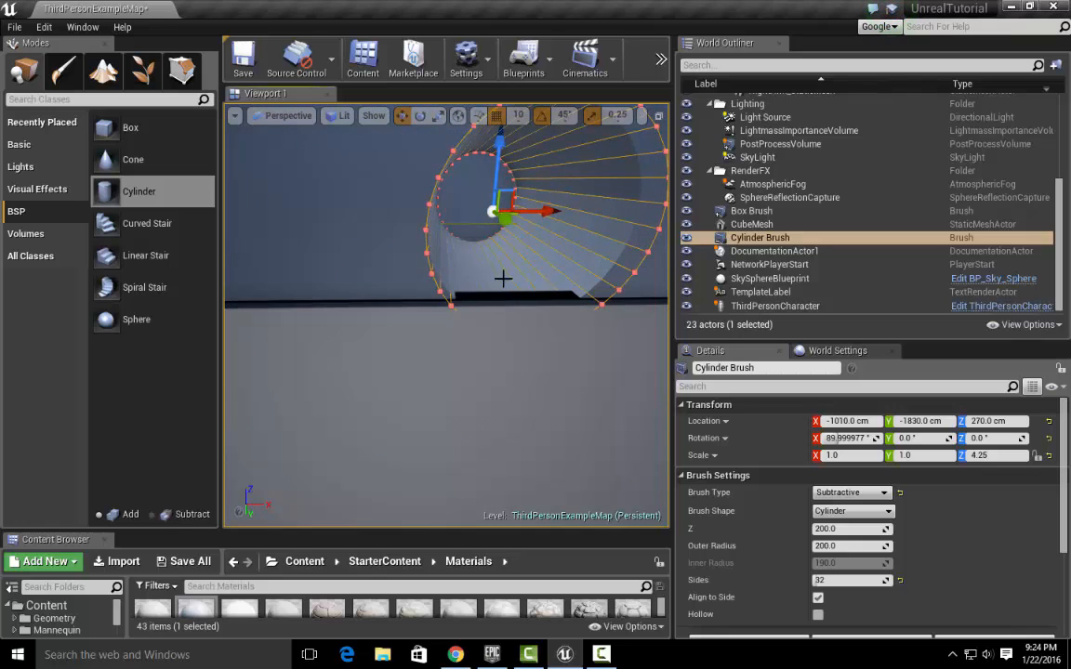
right_click_drag(500, 319, 475, 266)
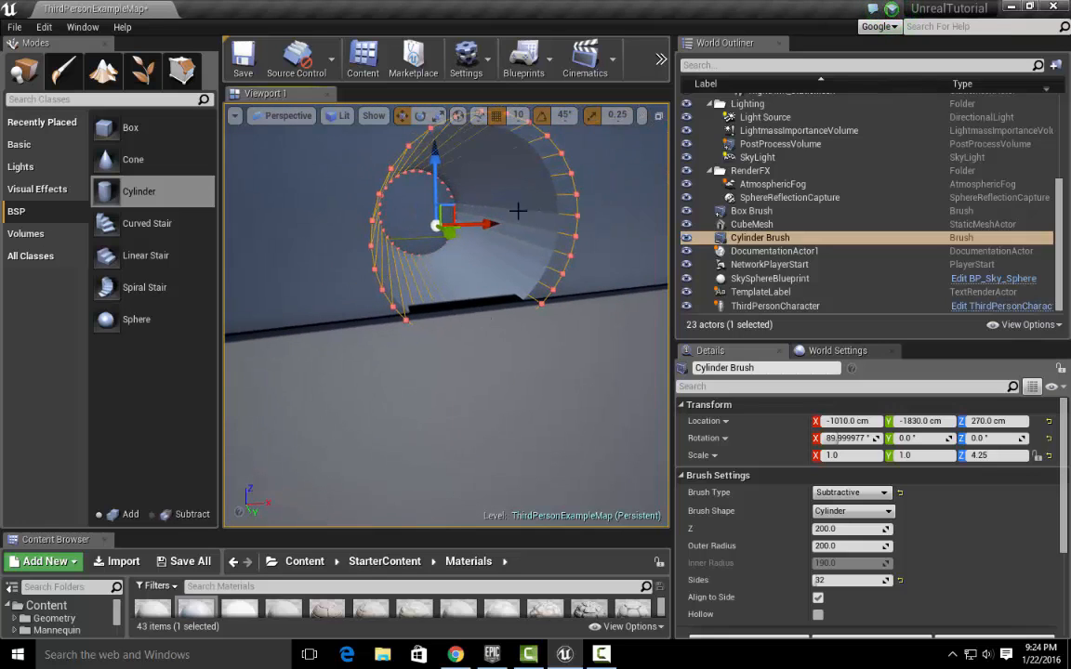
mouse_move(486, 378)
right_mouse_down()
mouse_move(558, 383)
mouse_move(623, 358)
mouse_move(558, 367)
right_mouse_up()
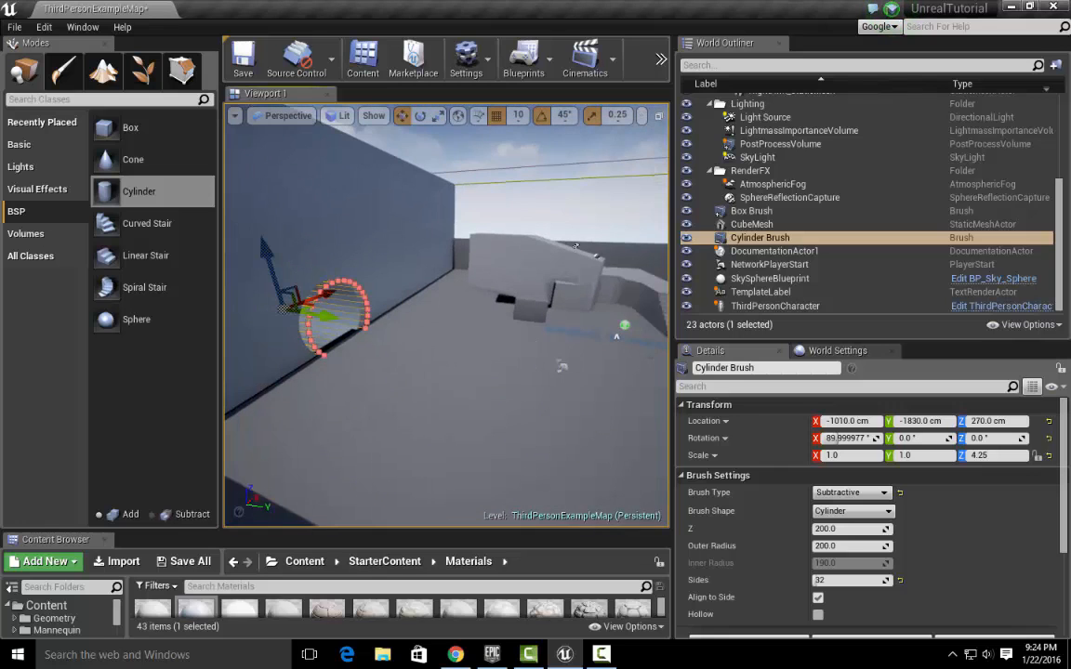
Step: Extend the floor beneath the tunnel with a Y scale of 1.5 and a location of about Y -910 cm
left_click(454, 419)
key("f")
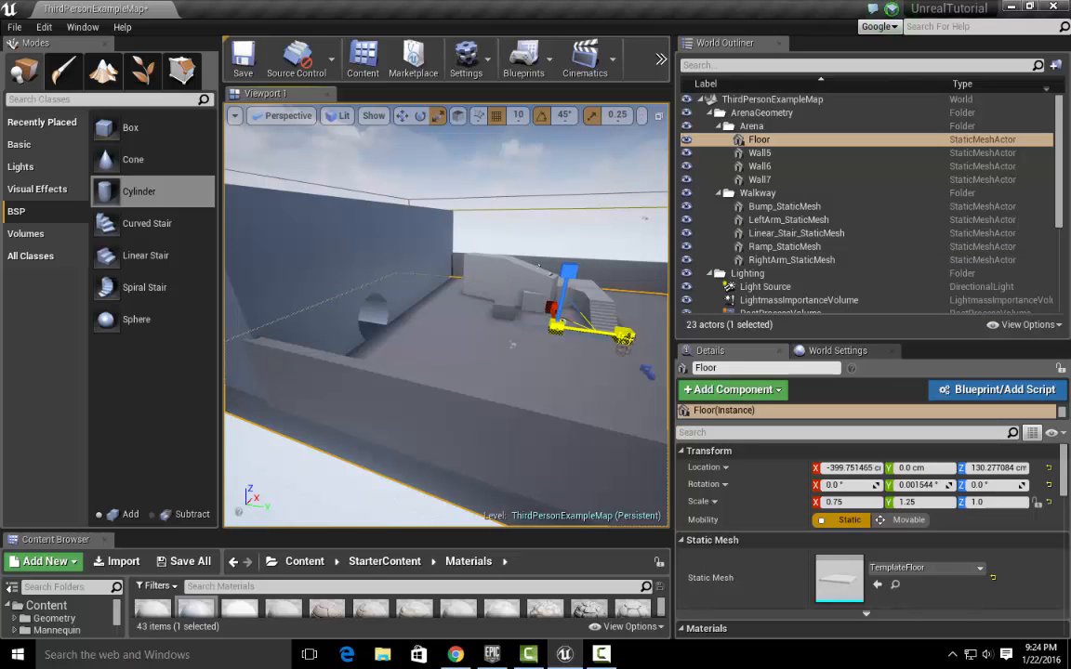
right_click_drag(460, 387, 534, 398)
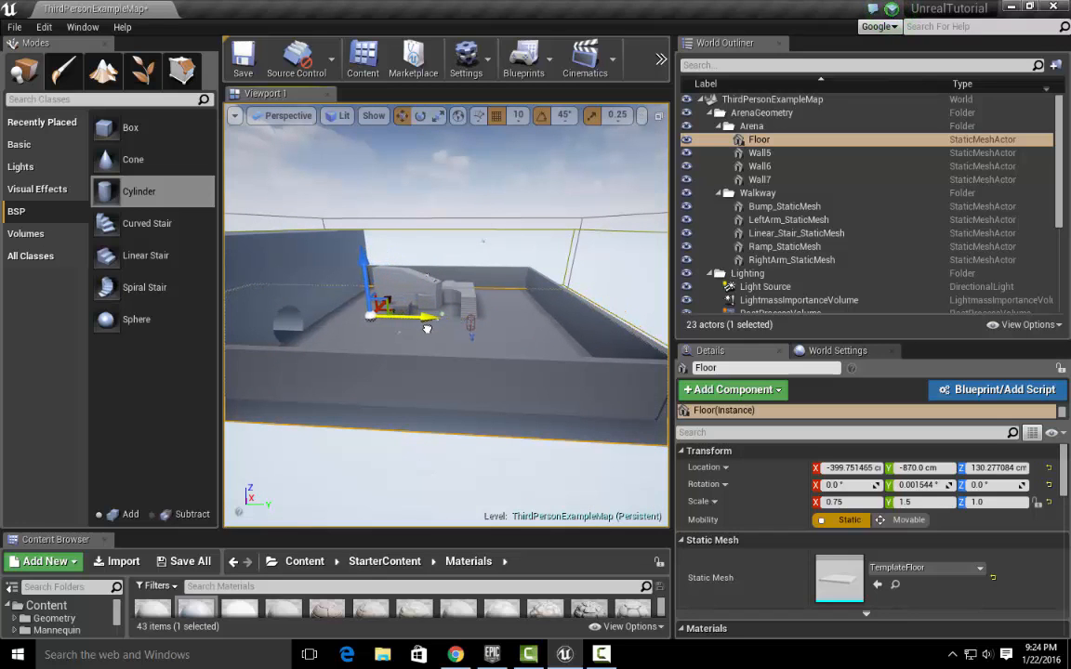
key("w")
right_click_drag(471, 332, 335, 332)
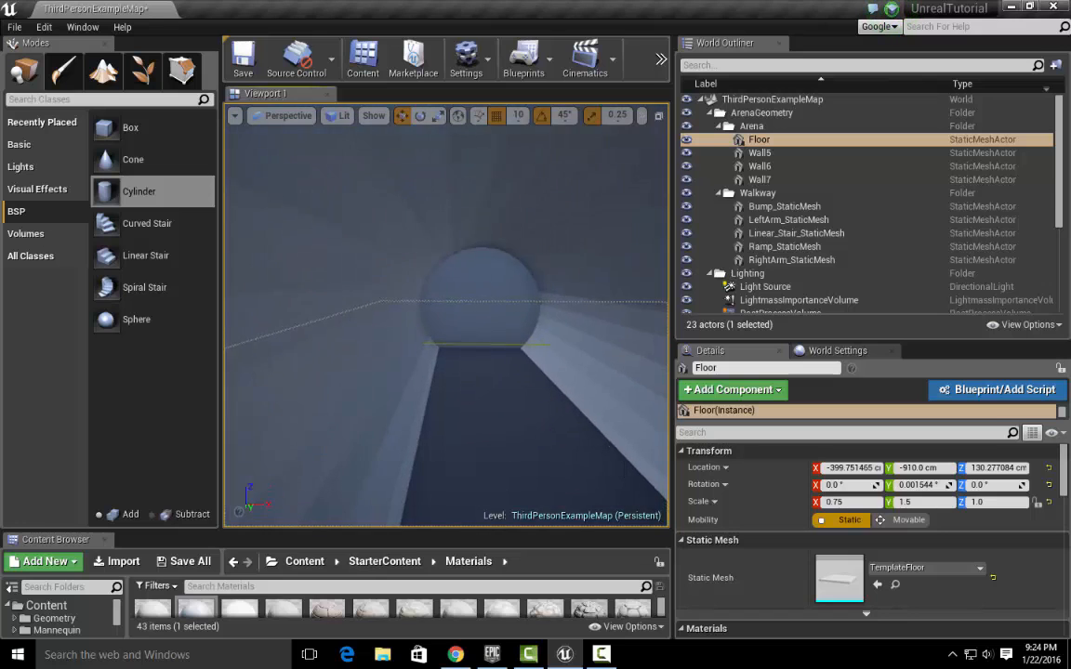
key("s")
right_click_drag(488, 331, 526, 330)
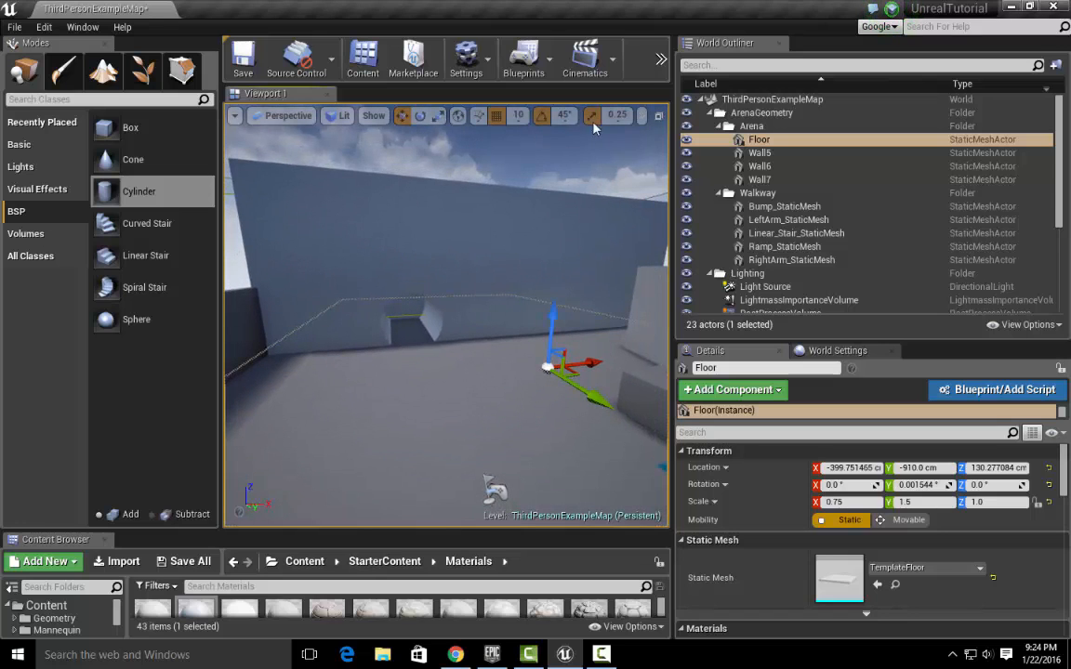
Step: Play the level in the selected viewport and run the character toward the tunnel opening
left_click_drag(672, 139, 864, 181)
left_click(796, 67)
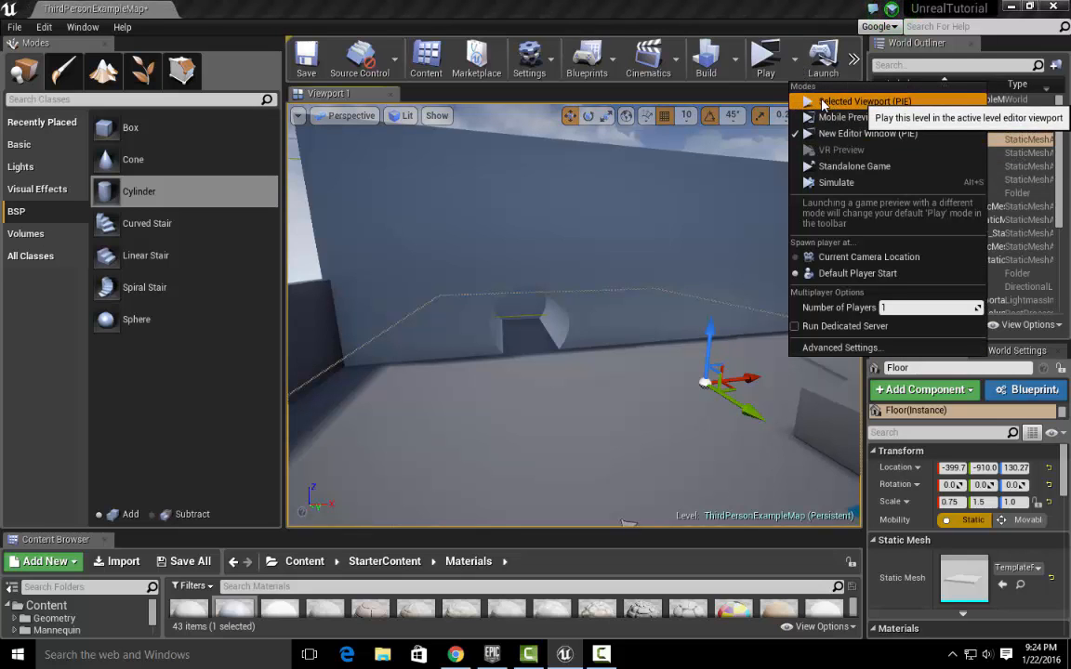
left_click(822, 104)
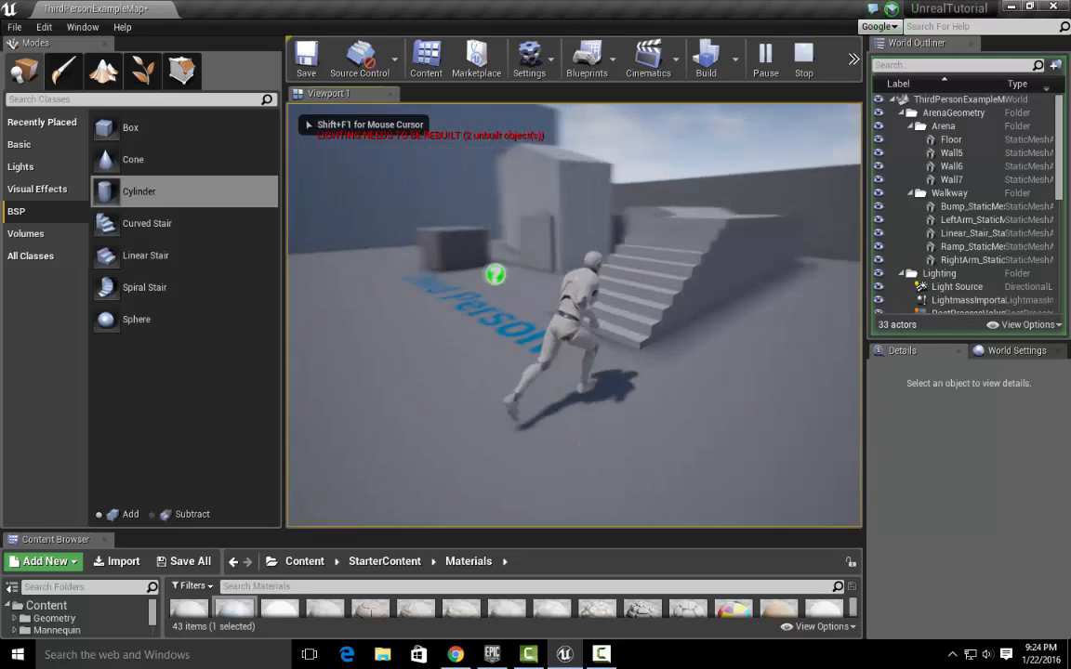
key("w")
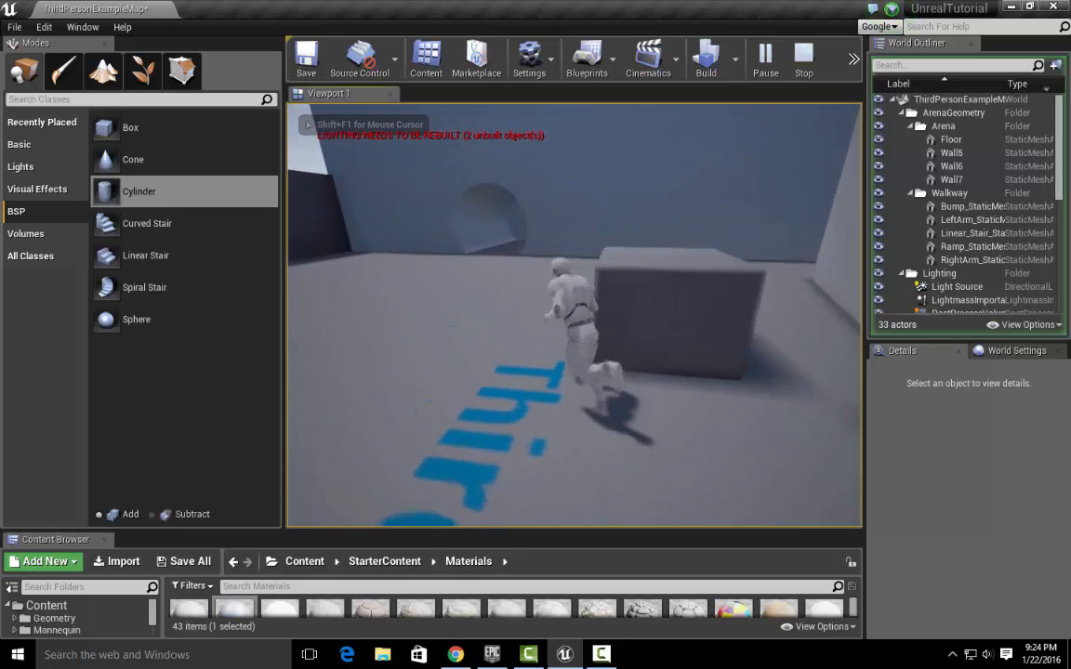
key("w")
key("w")
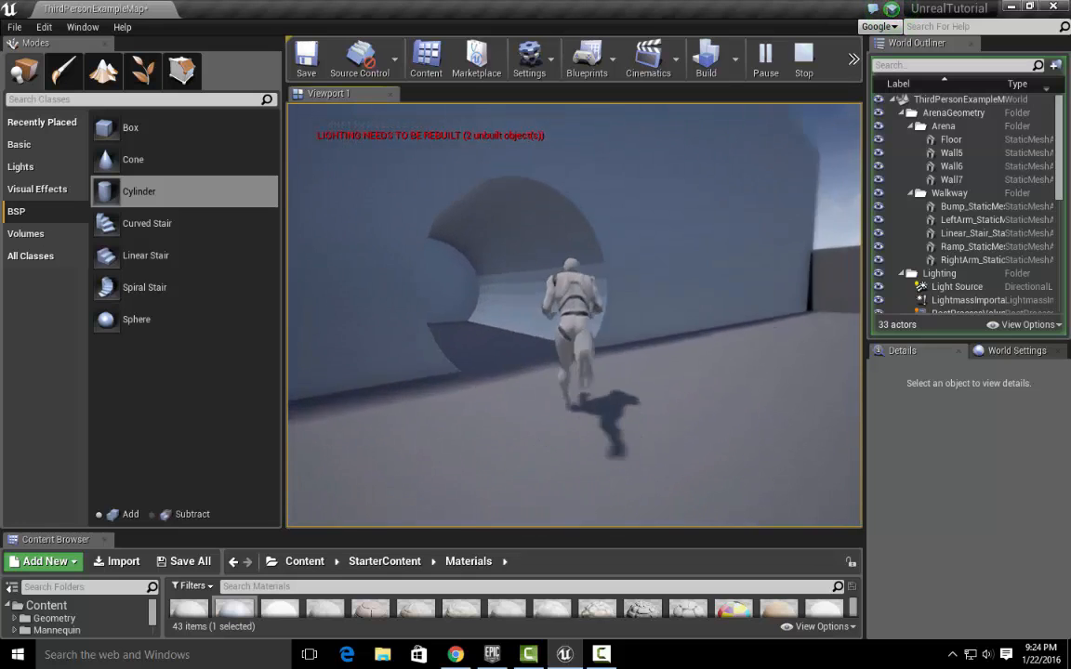
Step: Run and jump the character through the tunnel in both directions, and end the play session
key("w")
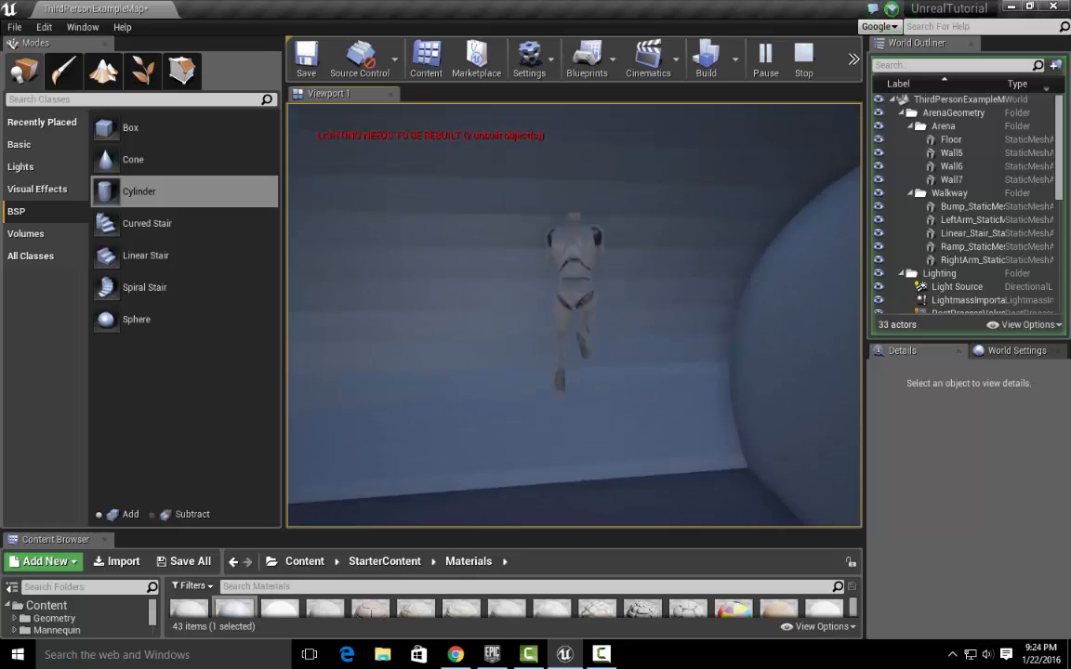
key("space")
key("w")
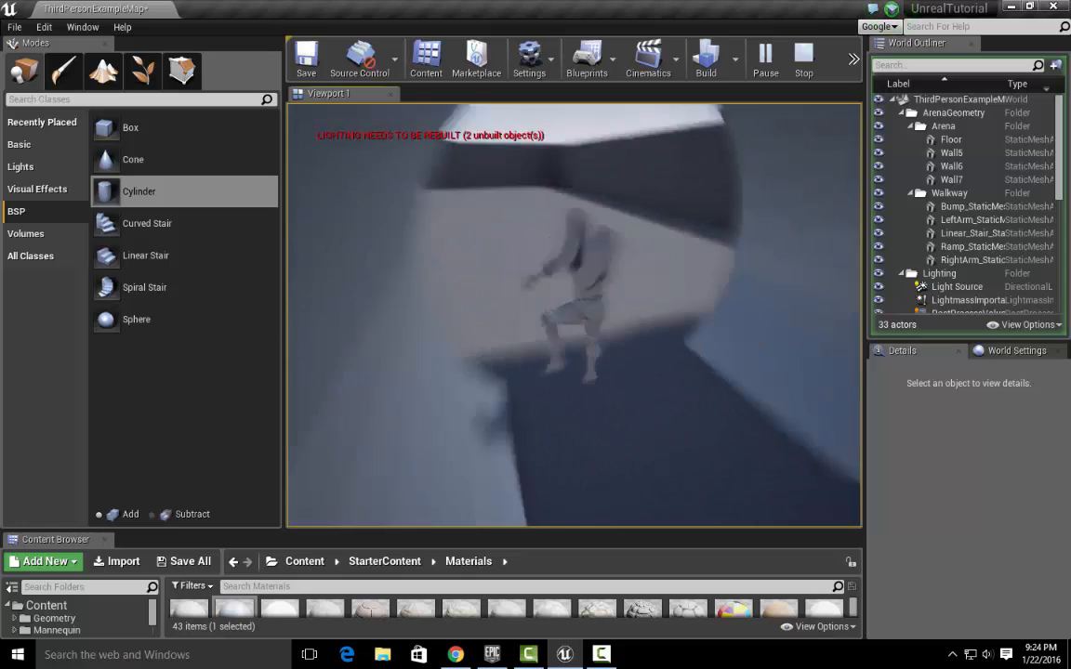
key("w")
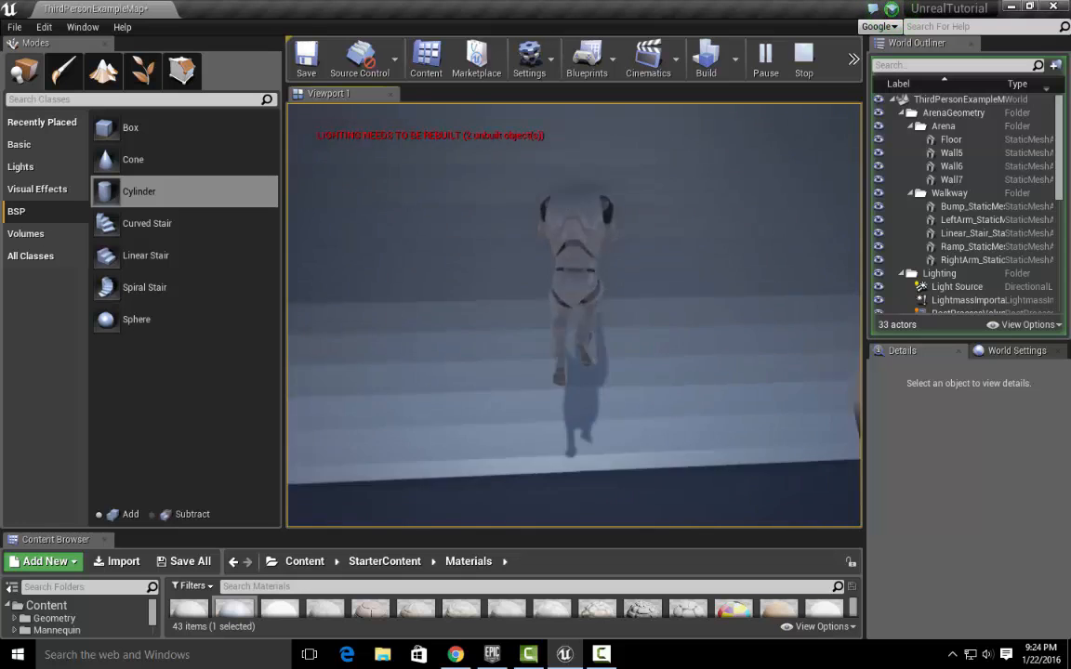
key("space")
key("w")
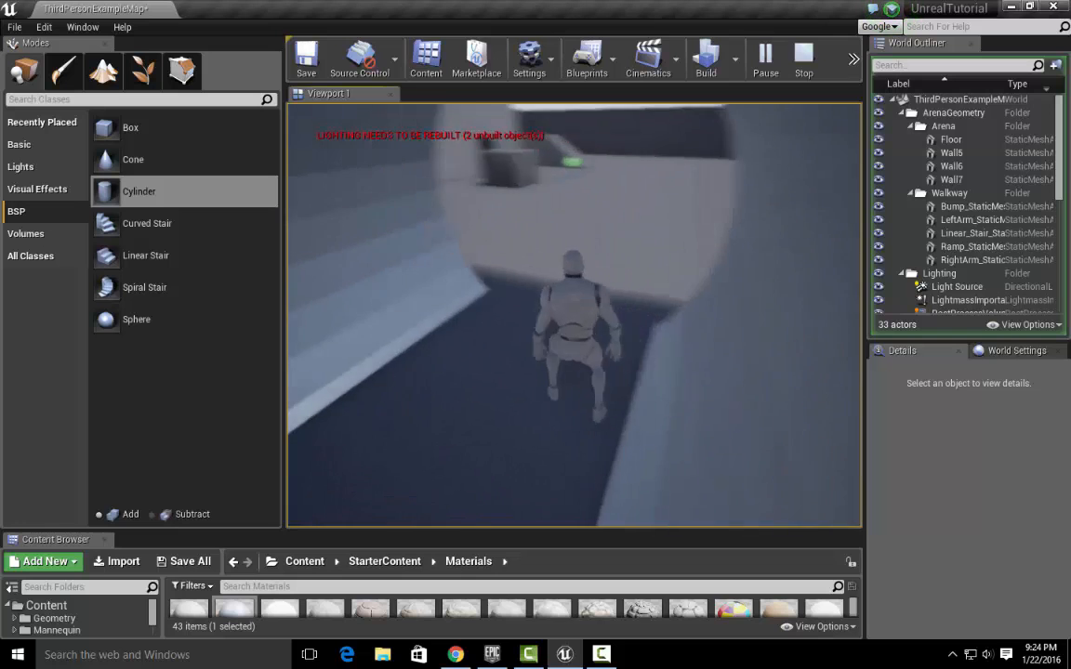
key("w")
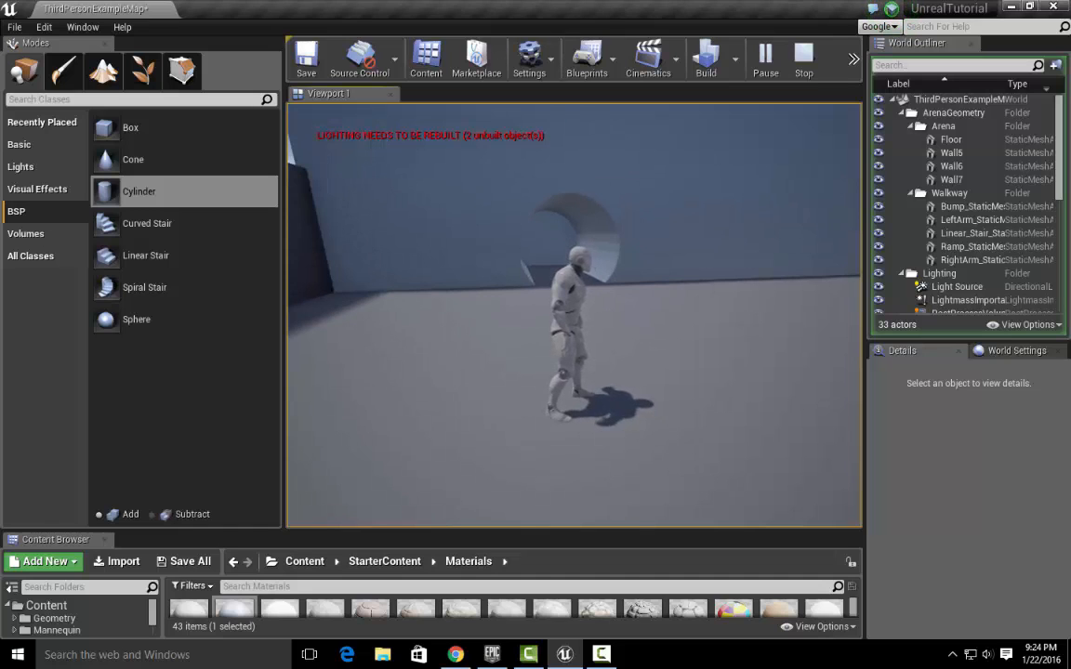
key("w")
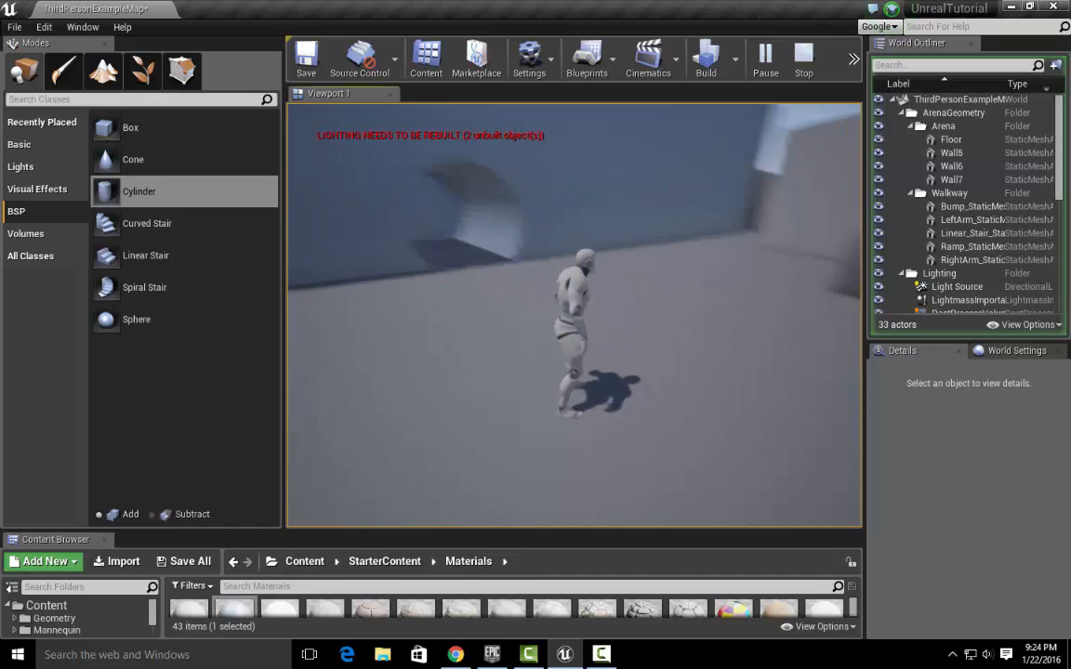
key("Escape")
Step: Place an additive box brush on the arena floor at about X -420, Y 1310, Z 200 cm
left_click(542, 385)
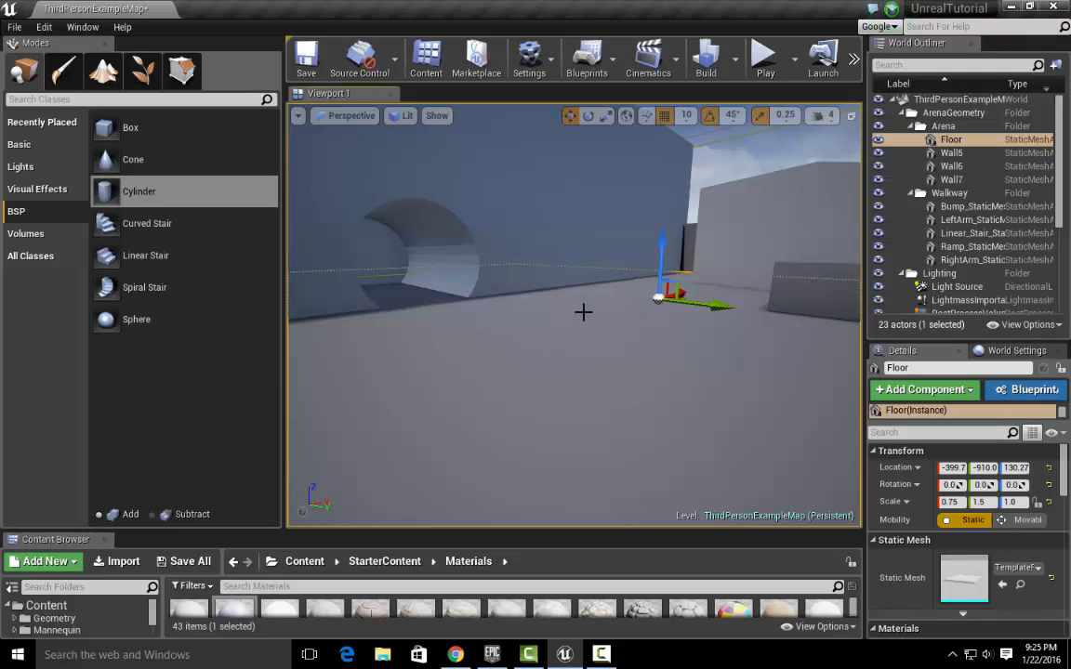
right_click_drag(583, 310, 543, 328)
key("s")
key("d")
key("a")
key("s")
key("d")
key("w")
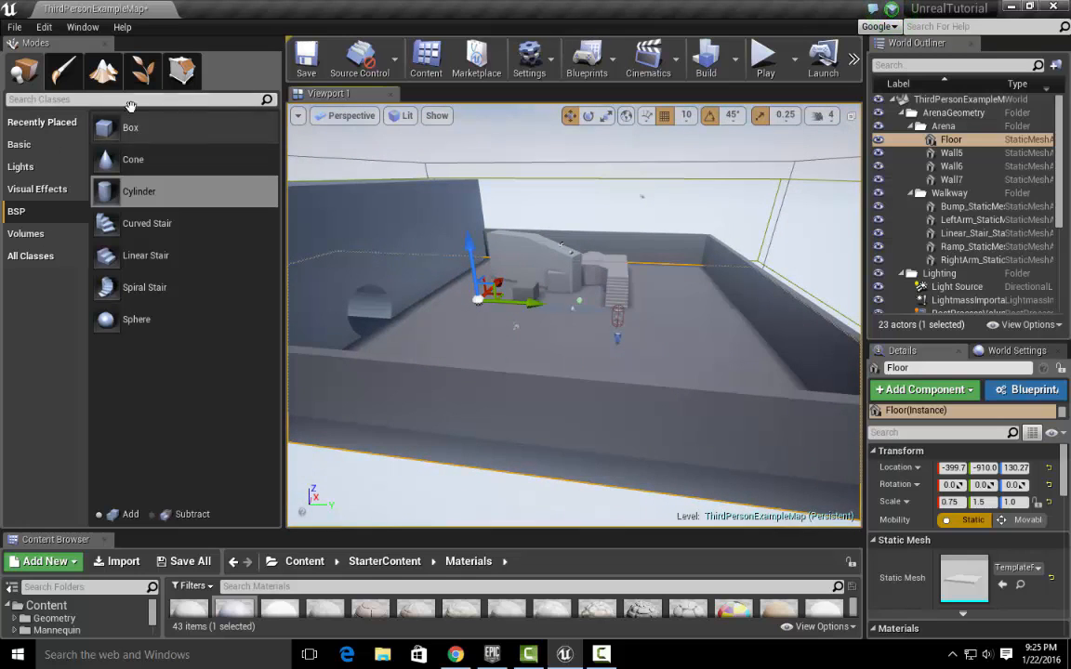
left_click(149, 133)
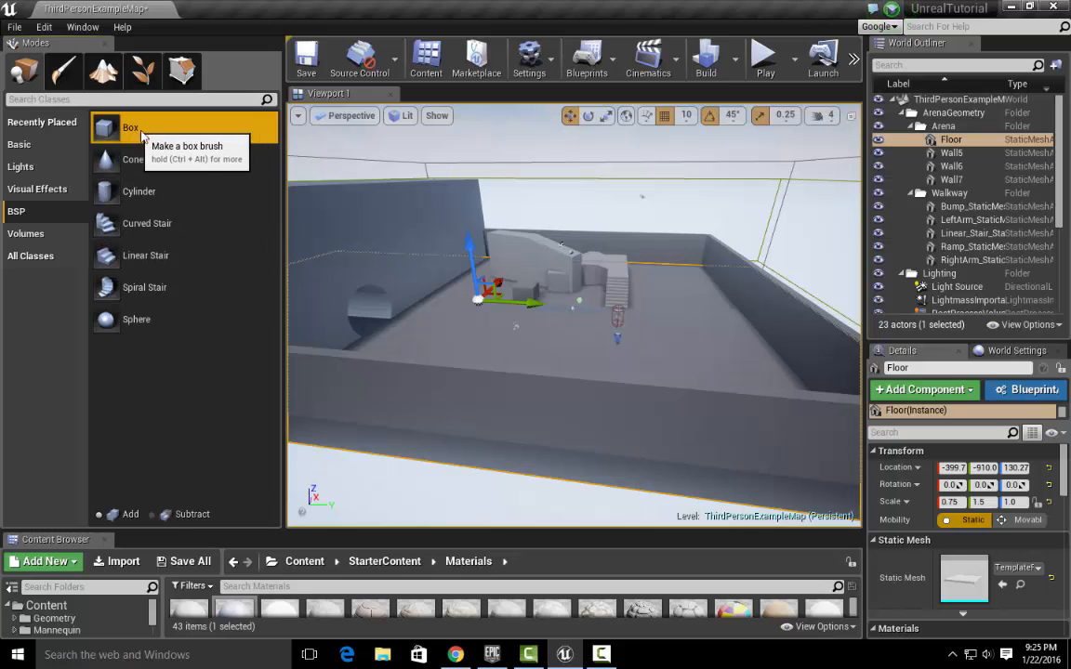
mouse_move(142, 135)
left_mouse_down()
mouse_move(735, 302)
mouse_move(725, 303)
left_mouse_up()
right_click_drag(725, 303, 645, 353)
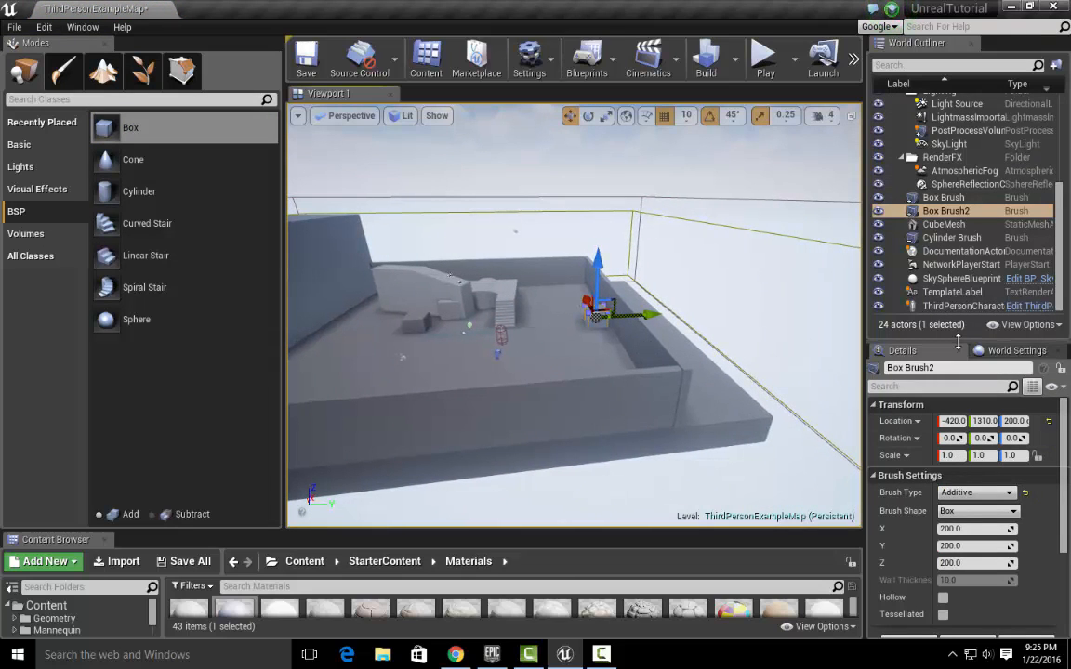
Step: Widen the details area and scale the box brush to 20 on the X, Y and Z axes
left_click_drag(957, 341, 929, 191)
left_click_drag(864, 297, 681, 307)
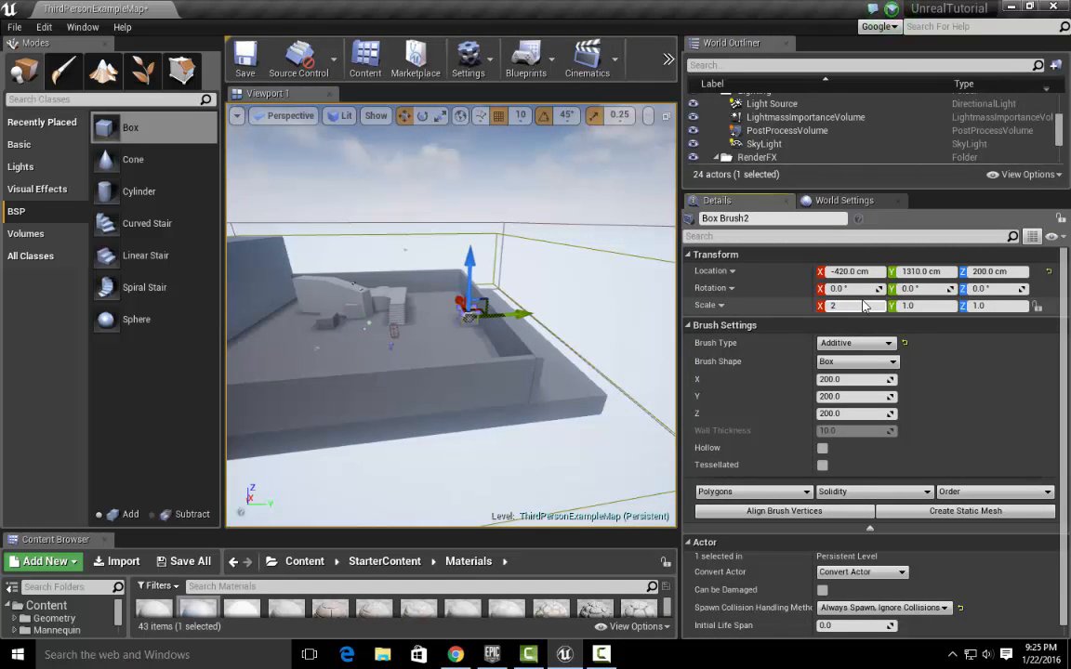
type("0")
key("Tab")
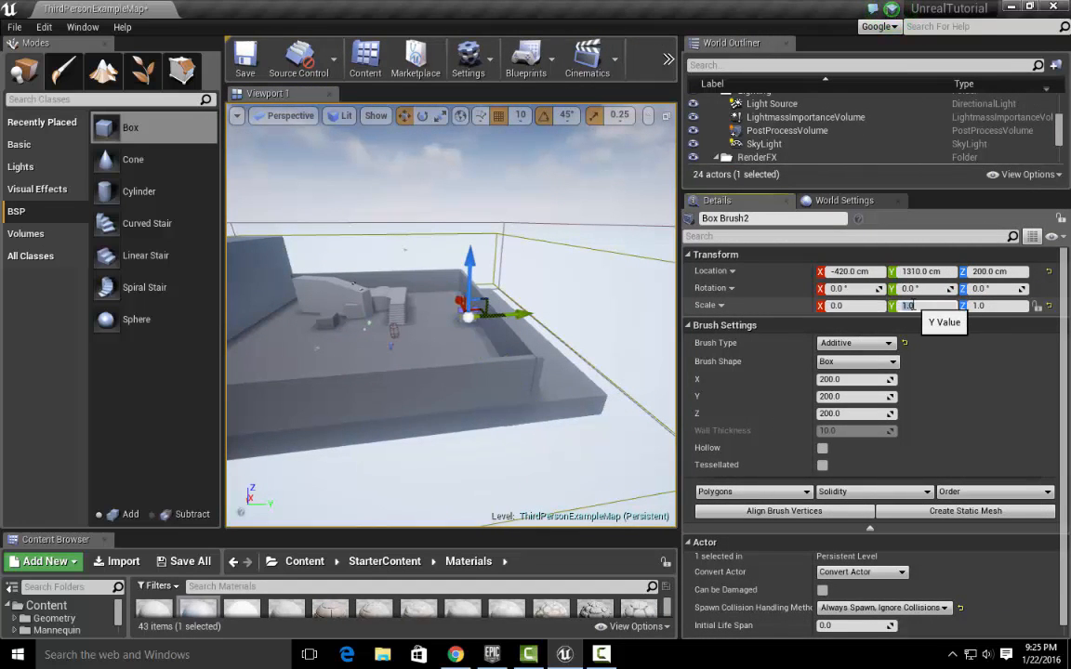
left_click(994, 306)
type("20")
key("Return")
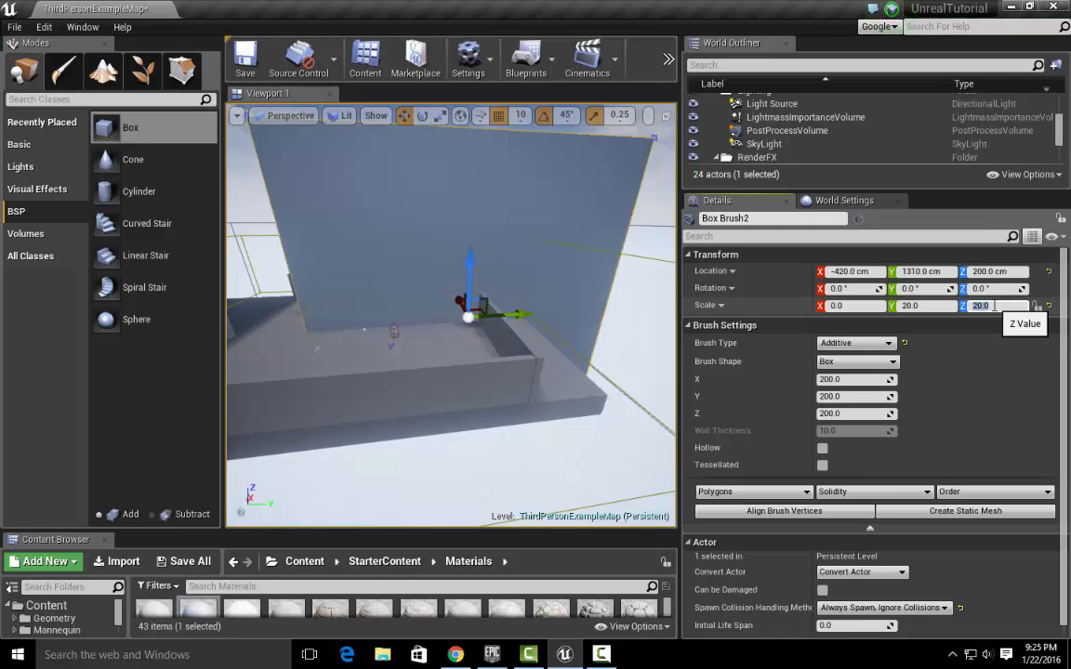
left_click(844, 306)
type("200")
key("Return")
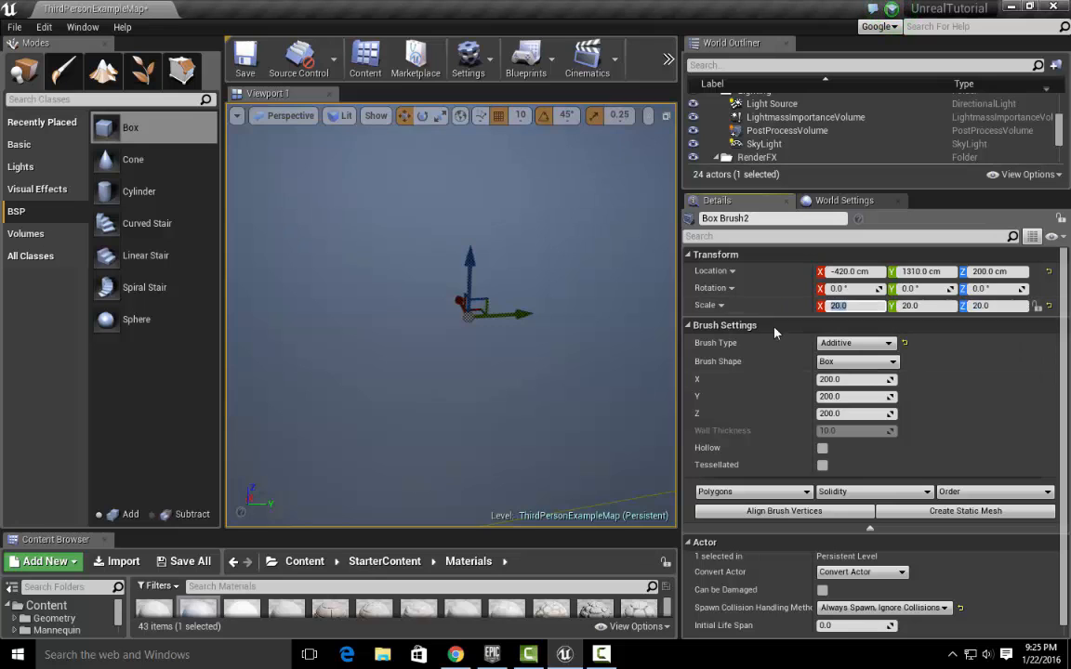
Step: Raise the enlarged box brush to a Z location of 2030 cm and duplicate it in place
mouse_move(450, 316)
right_mouse_down()
mouse_move(409, 321)
mouse_move(492, 330)
mouse_move(534, 321)
mouse_move(484, 335)
right_mouse_up()
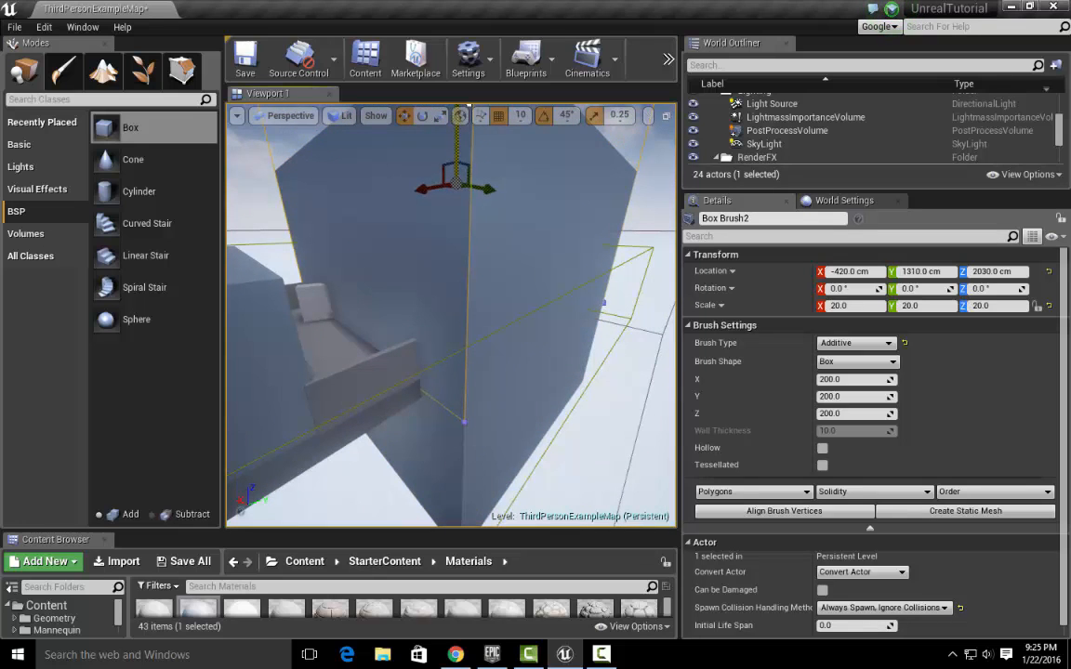
left_click_drag(456, 141, 457, 140)
right_click_drag(509, 239, 535, 329)
key("ctrl+w")
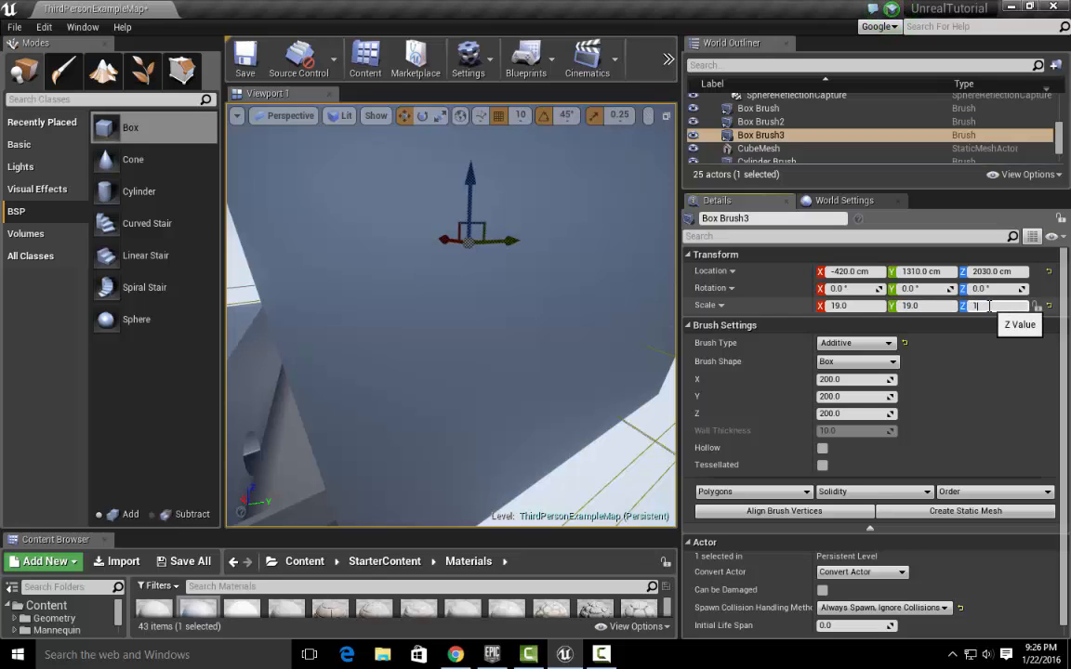
Step: Scale the duplicated box brush to 19 on all axes and set its brush type to Subtractive
mouse_move(468, 322)
right_mouse_down()
mouse_move(488, 316)
mouse_move(451, 270)
mouse_move(409, 249)
mouse_move(381, 297)
mouse_move(413, 274)
mouse_move(477, 328)
right_mouse_up()
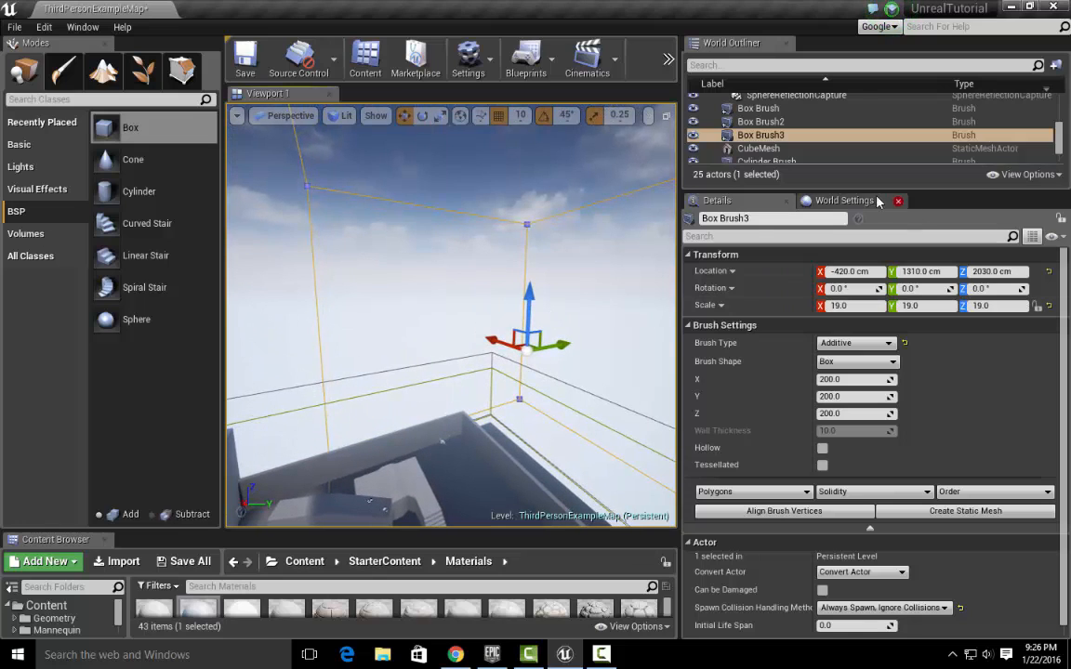
left_click(887, 343)
left_click(850, 363)
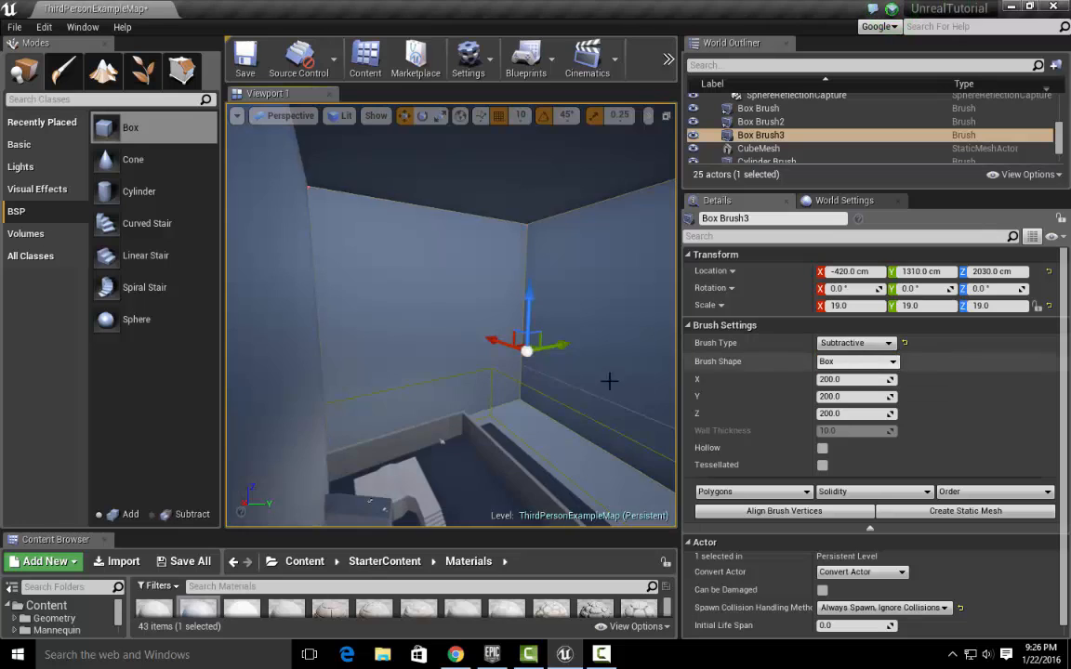
Step: Enlarge the viewport by narrowing the details area and collapsing the content browser
scroll(552, 376, "down", 3)
scroll(549, 372, "down", 3)
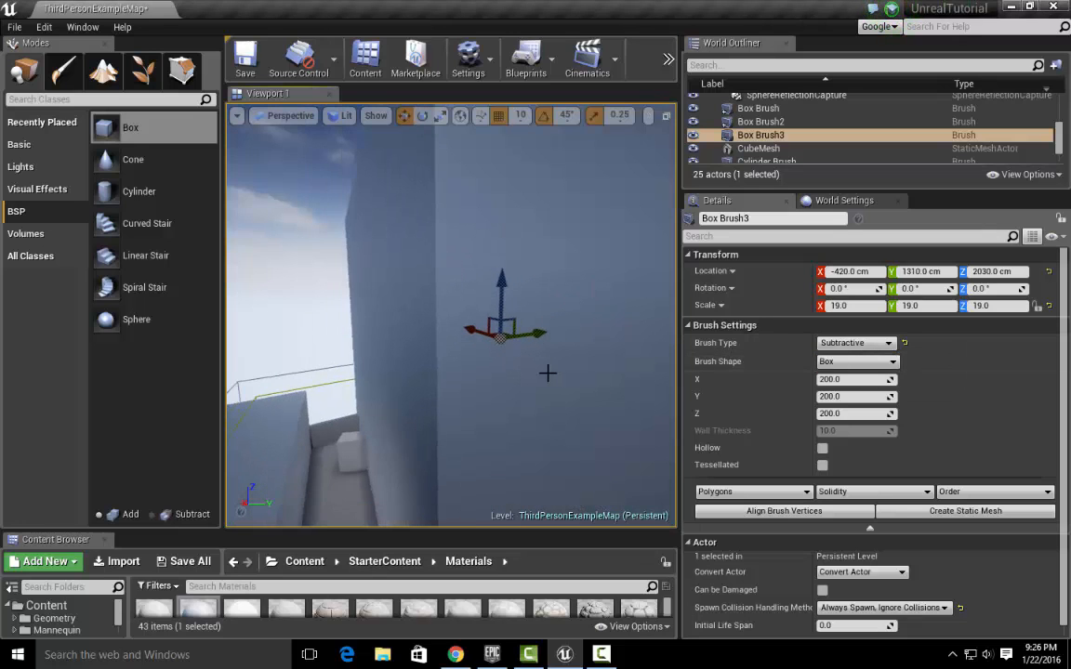
mouse_move(550, 373)
right_mouse_down()
mouse_move(535, 398)
mouse_move(182, 401)
mouse_move(437, 391)
mouse_move(448, 414)
mouse_move(485, 383)
mouse_move(492, 414)
mouse_move(499, 365)
mouse_move(521, 409)
mouse_move(582, 266)
right_mouse_up()
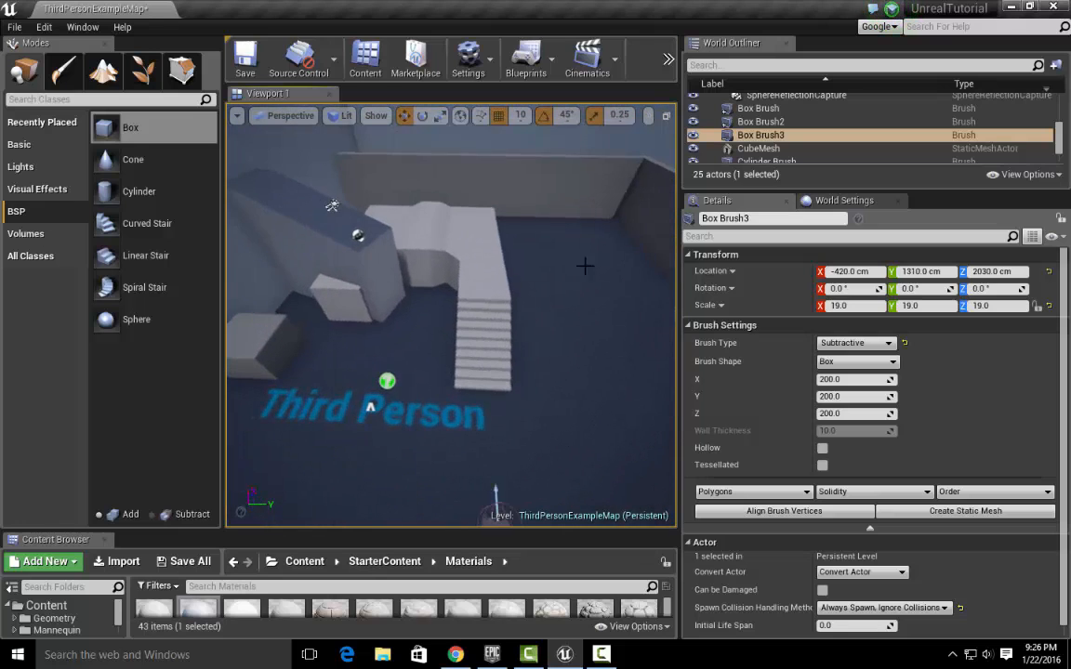
left_click_drag(684, 141, 867, 152)
left_click_drag(772, 530, 772, 627)
right_click_drag(757, 444, 727, 329)
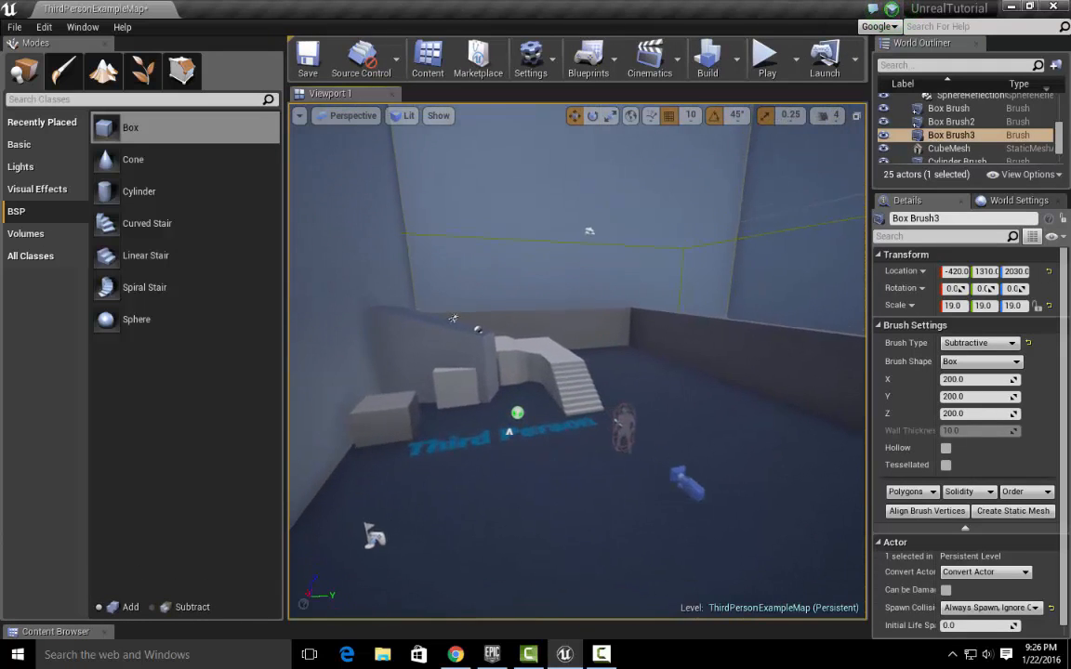
Step: Play the level, run the character around the hollow room and its walkway, and end the play session
left_click(767, 61)
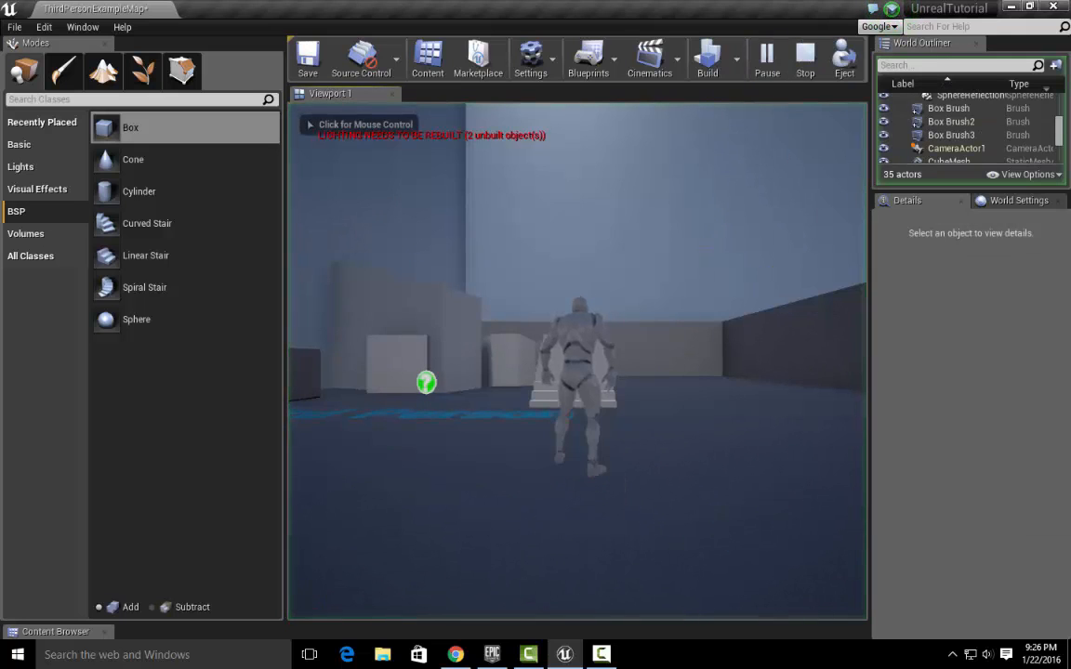
key("w")
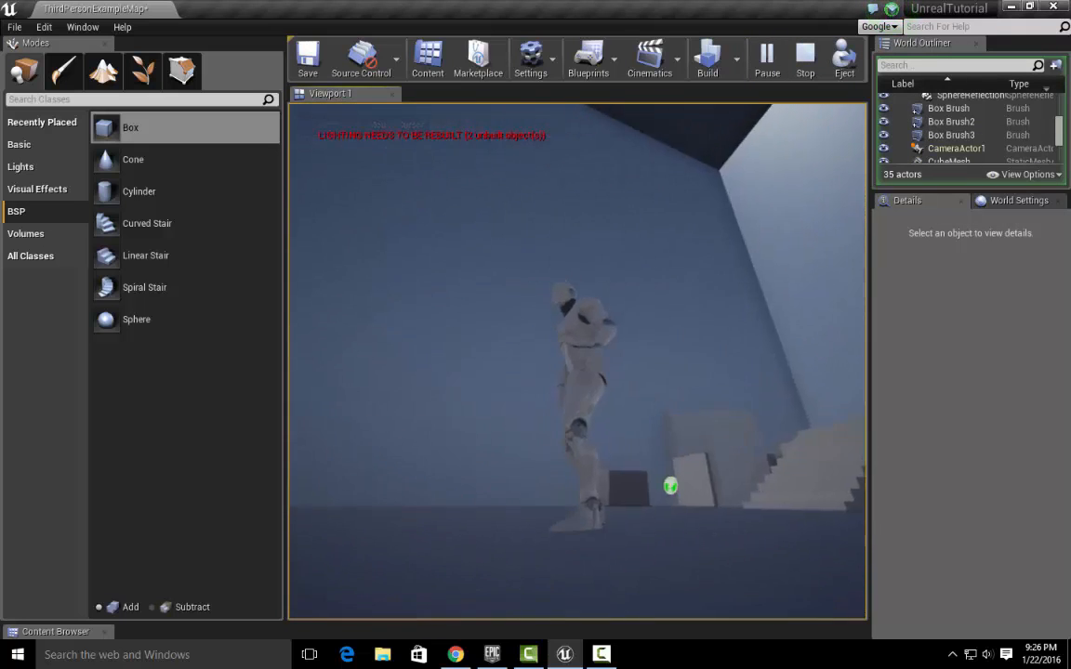
key("w")
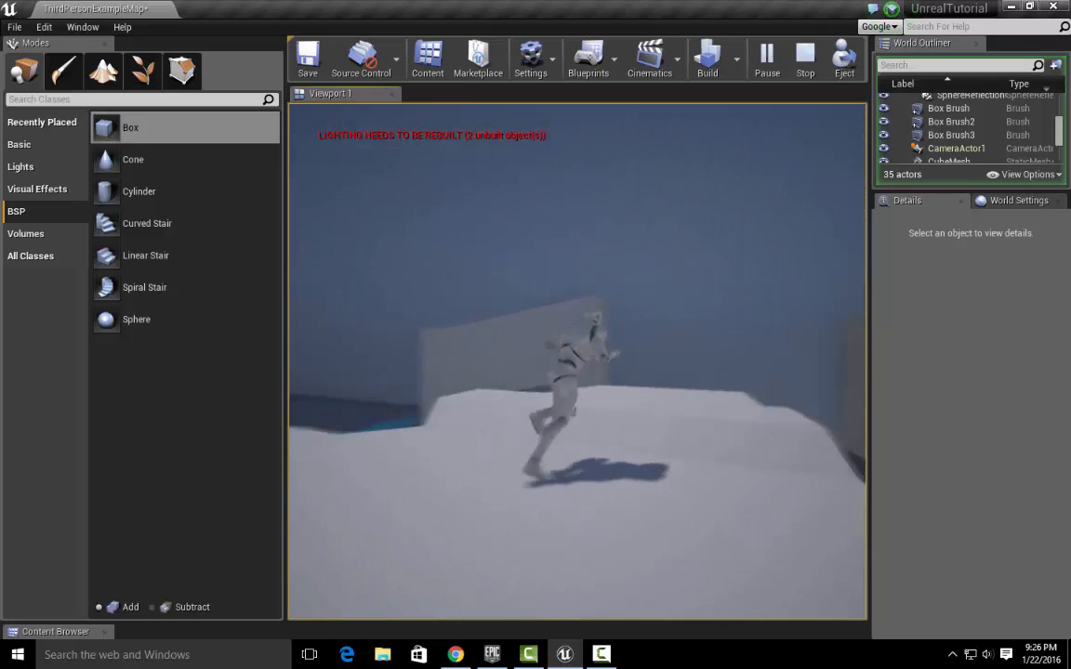
key("w")
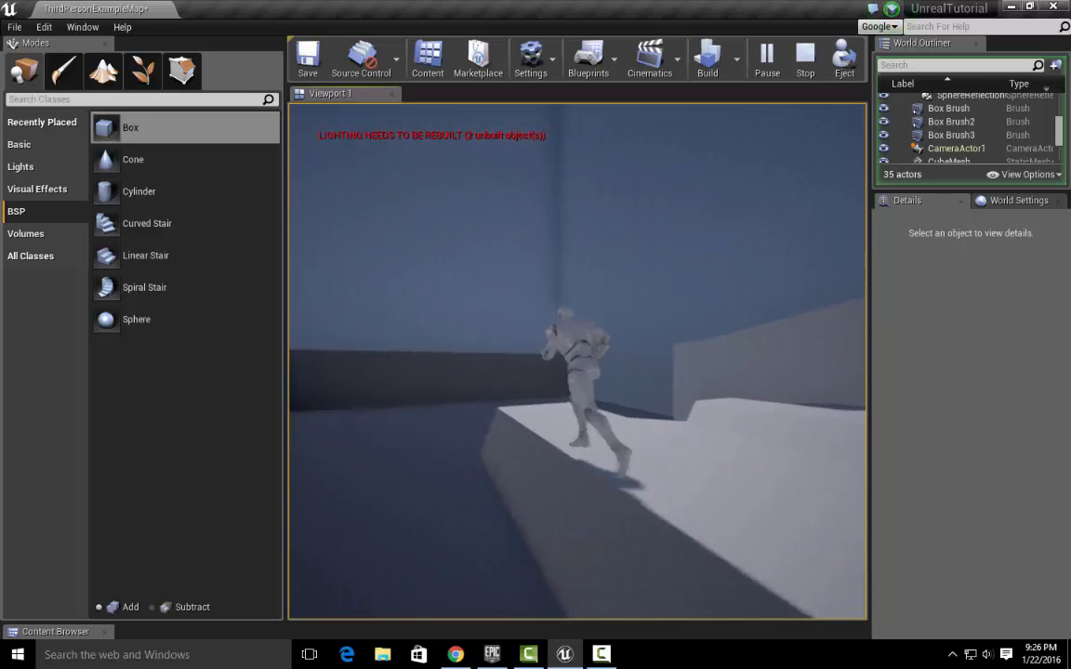
key("s")
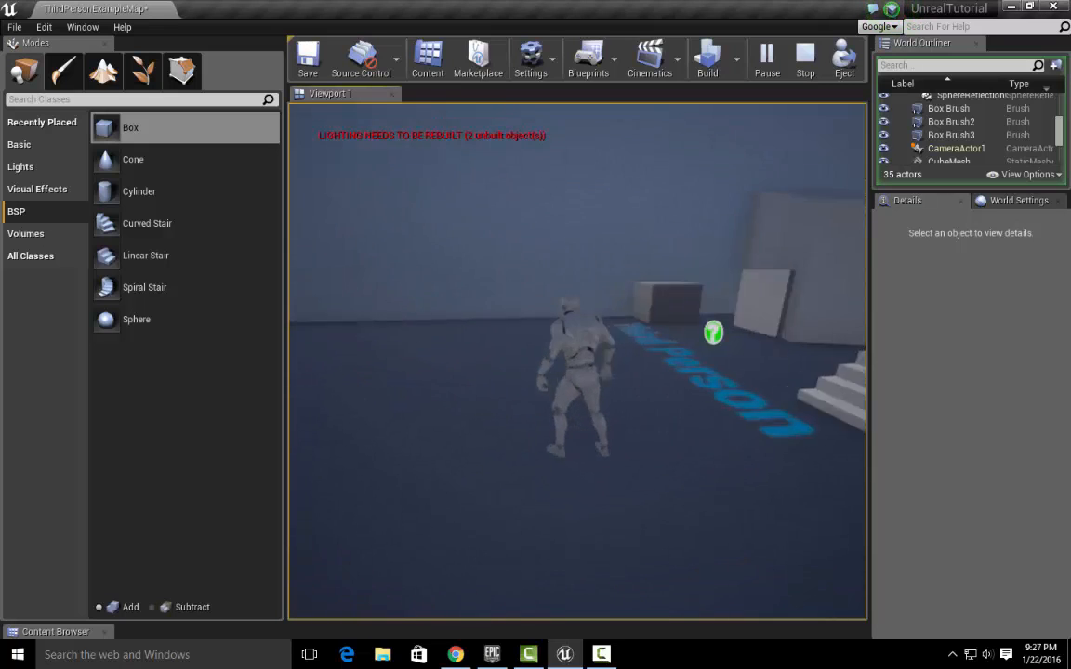
key("Escape")
Step: Examine the hollow room from above, selecting the cube, a low arena wall and an inner surface of the subtractive box
scroll(556, 389, "down", 10)
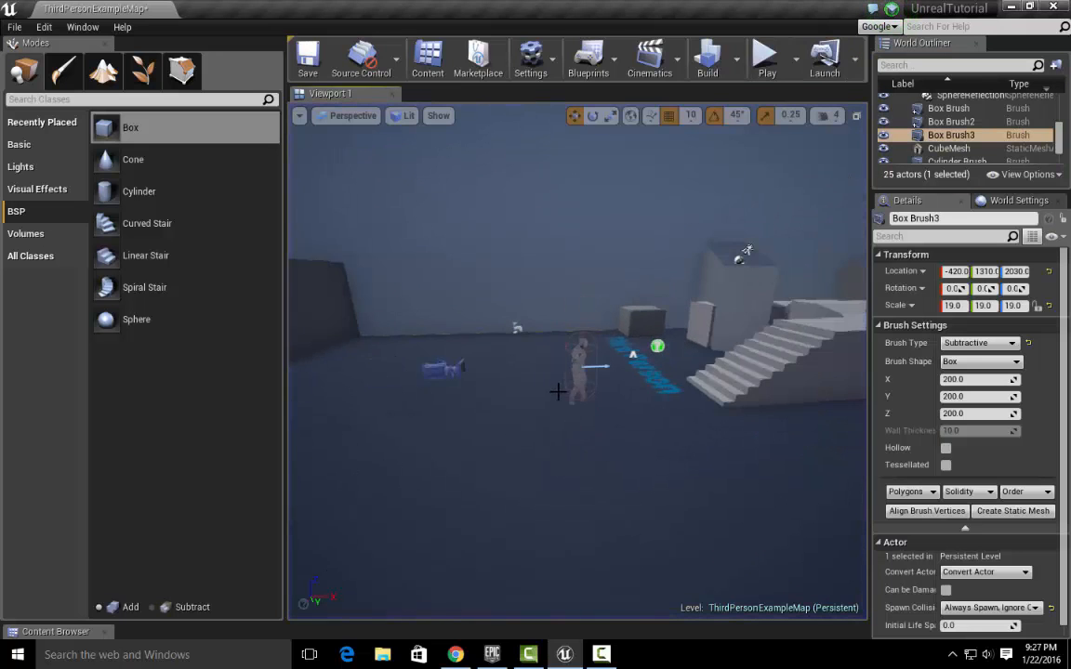
mouse_move(557, 382)
right_mouse_down()
mouse_move(534, 361)
mouse_move(604, 372)
mouse_move(725, 358)
mouse_move(565, 425)
right_mouse_up()
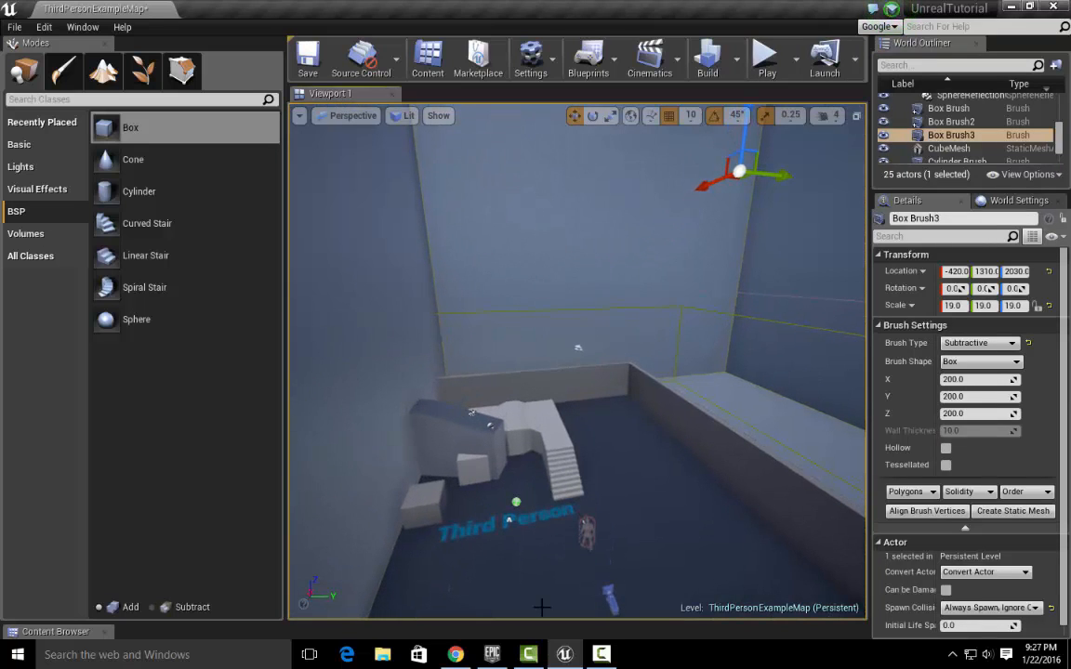
left_click(426, 507)
right_click_drag(602, 468, 655, 493)
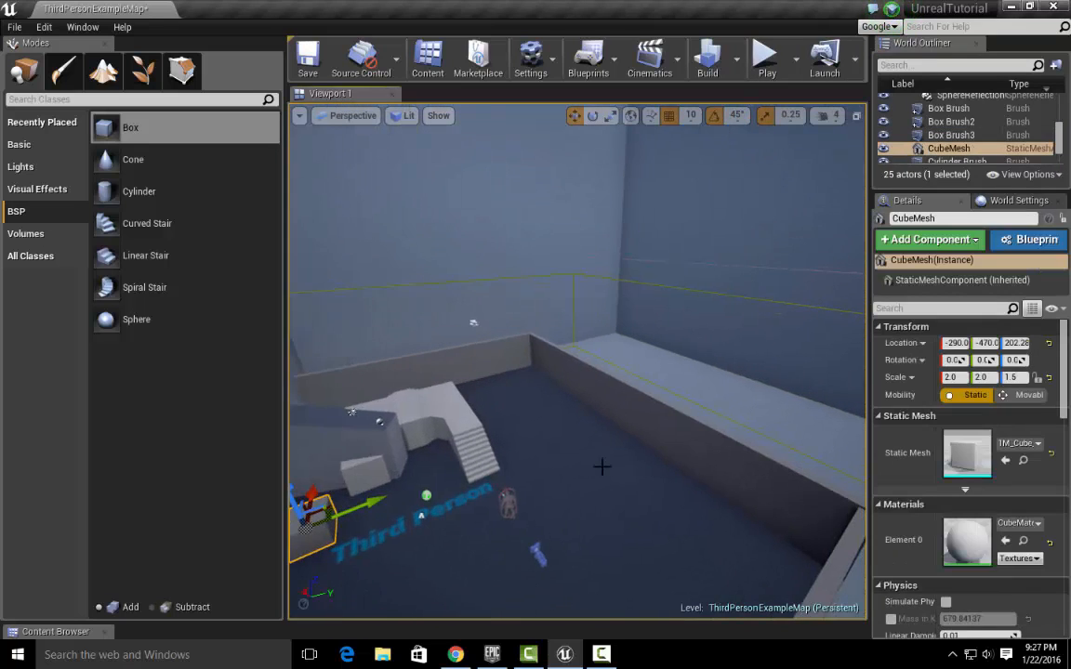
left_click(639, 425)
right_click_drag(569, 488, 554, 415)
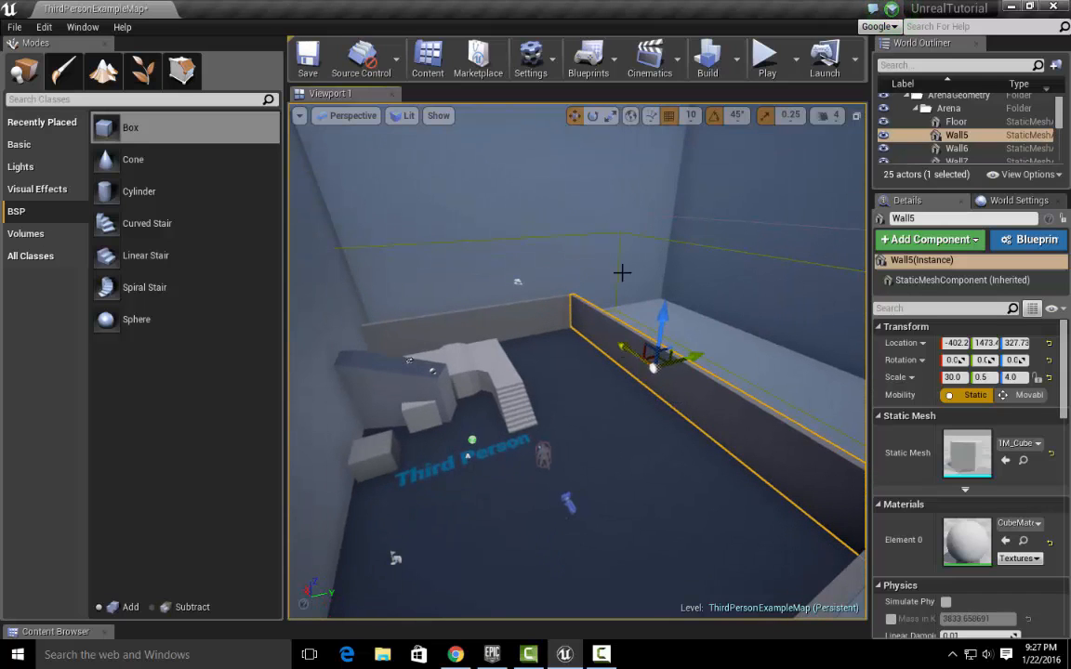
left_click(650, 182)
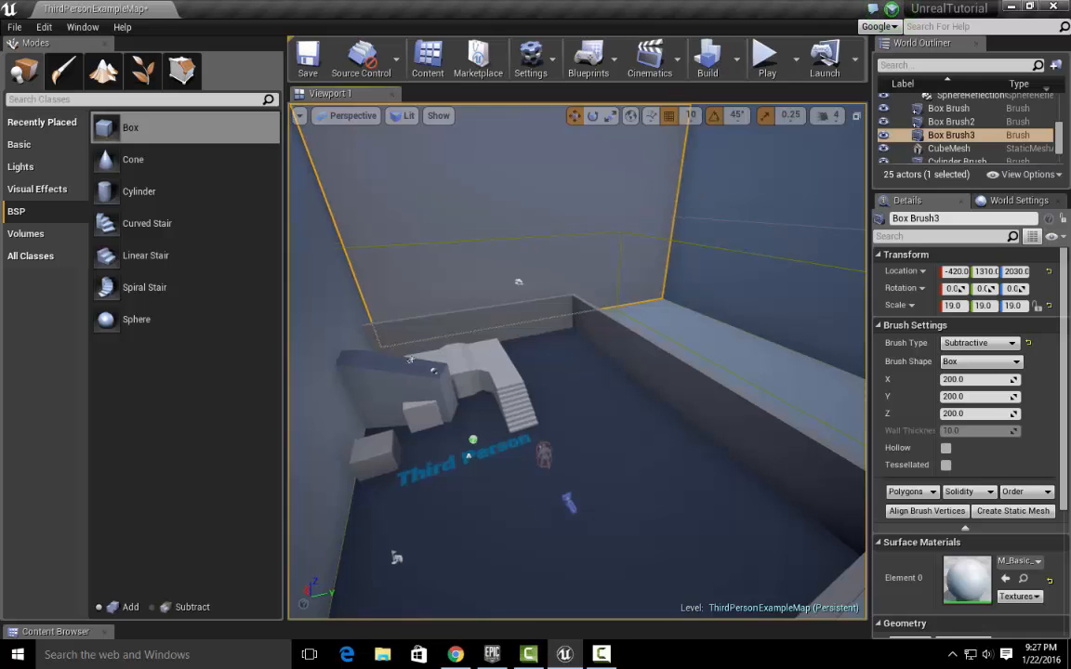
Step: Delete the outer additive box brush that encloses the arena
key("f")
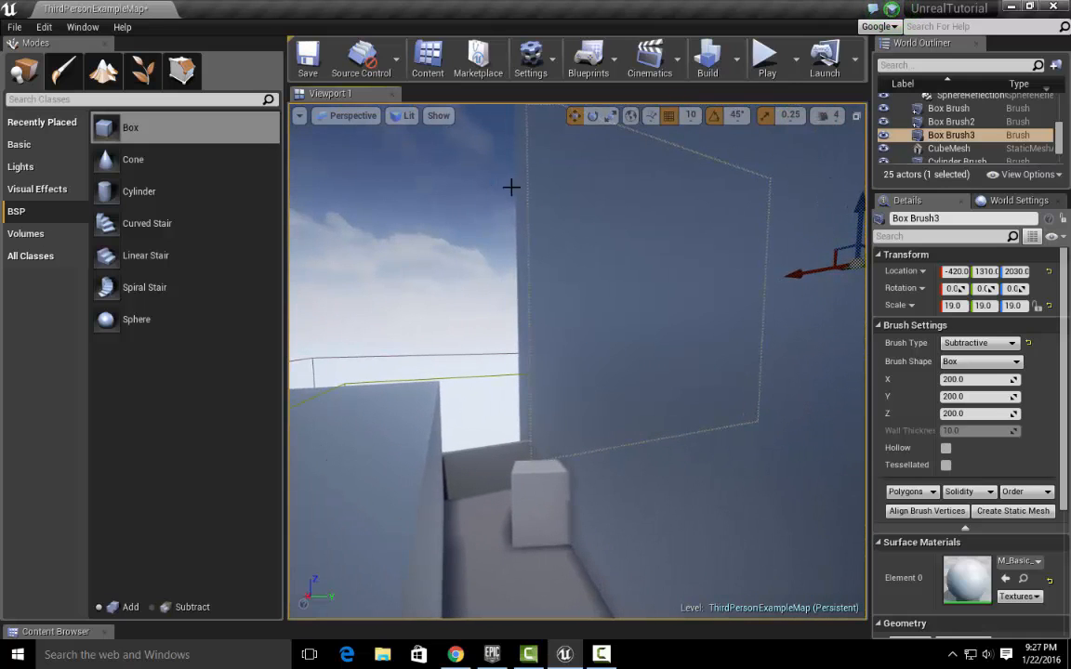
left_click(510, 187)
key("Delete")
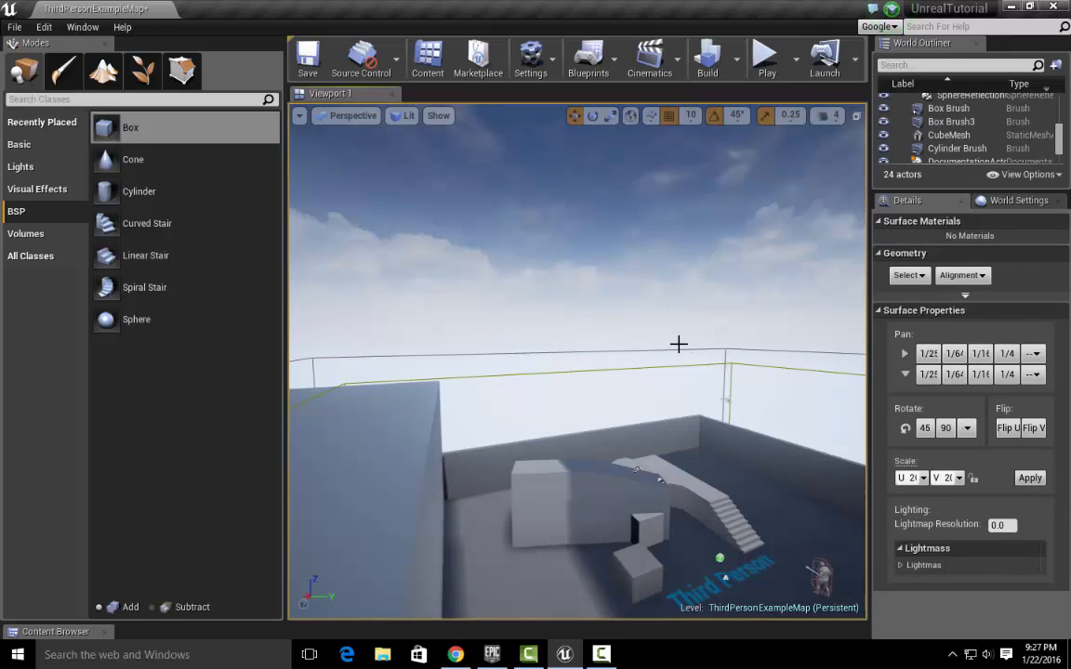
Step: Switch the perspective viewport's shading from Lit to Wireframe
right_click_drag(611, 286, 643, 285)
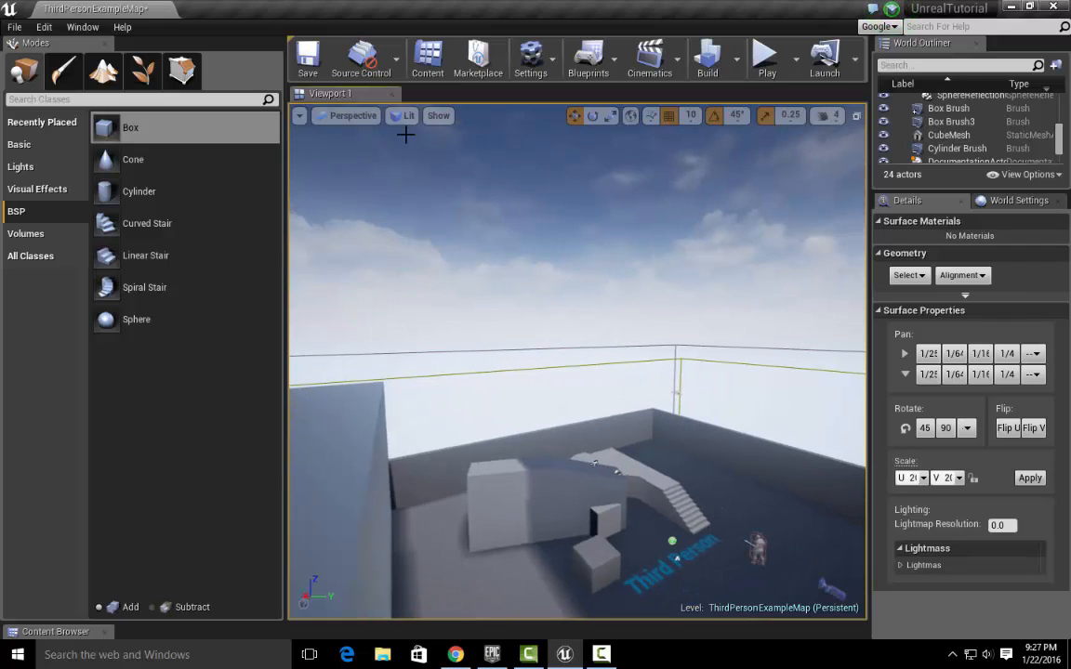
left_click(403, 116)
left_click(409, 174)
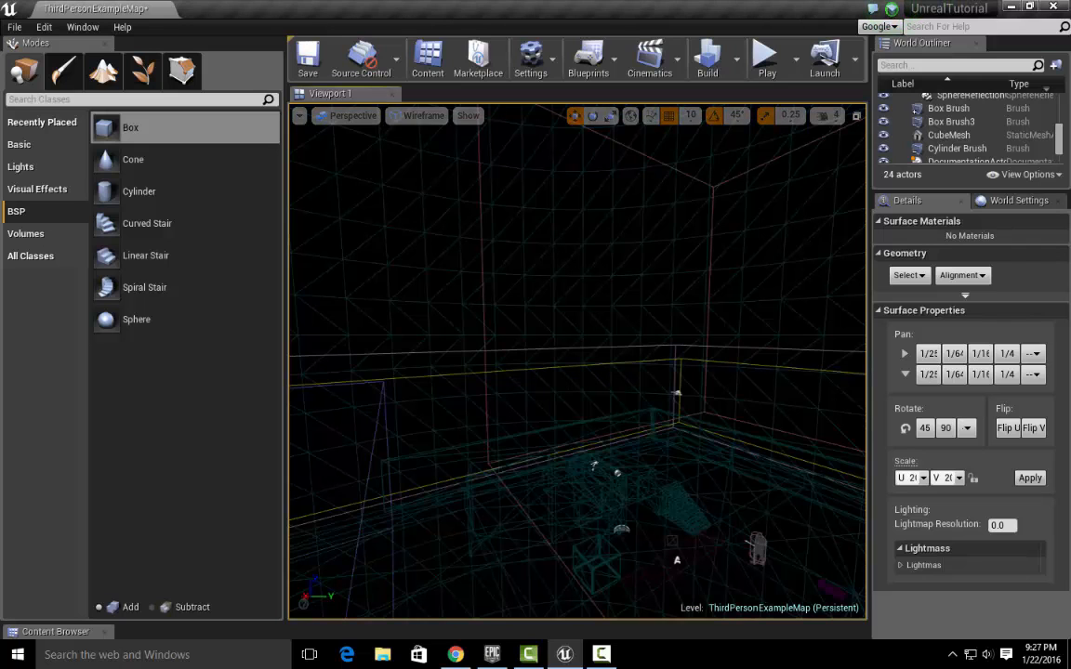
Step: Delete the leftover subtractive box brush and switch the viewport shading back to Lit
left_click(482, 269)
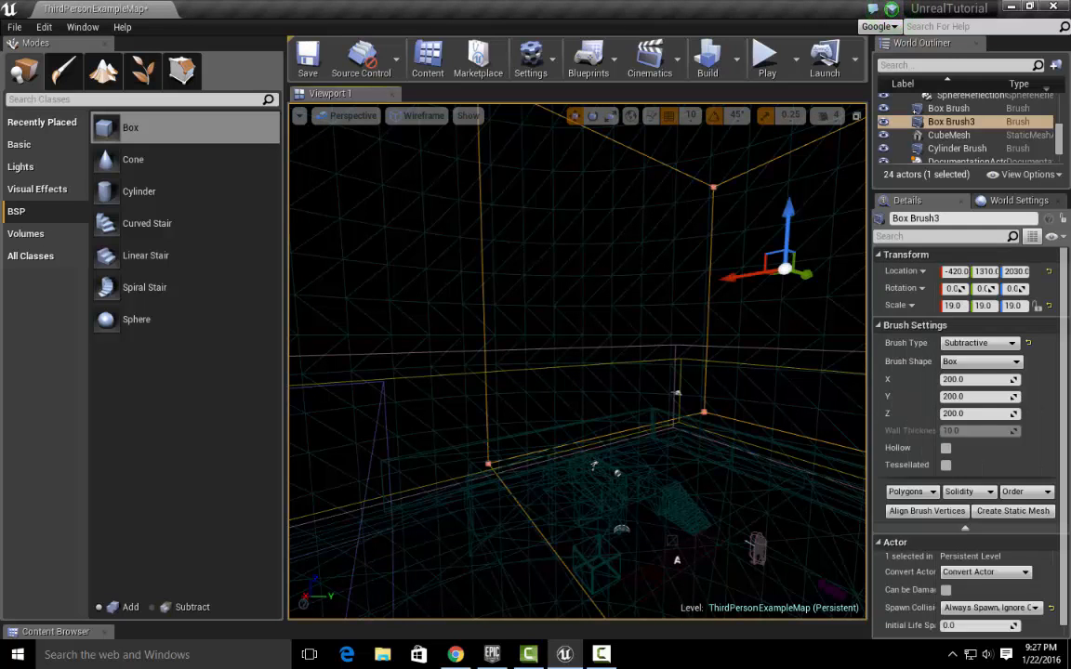
key("Delete")
left_click(422, 116)
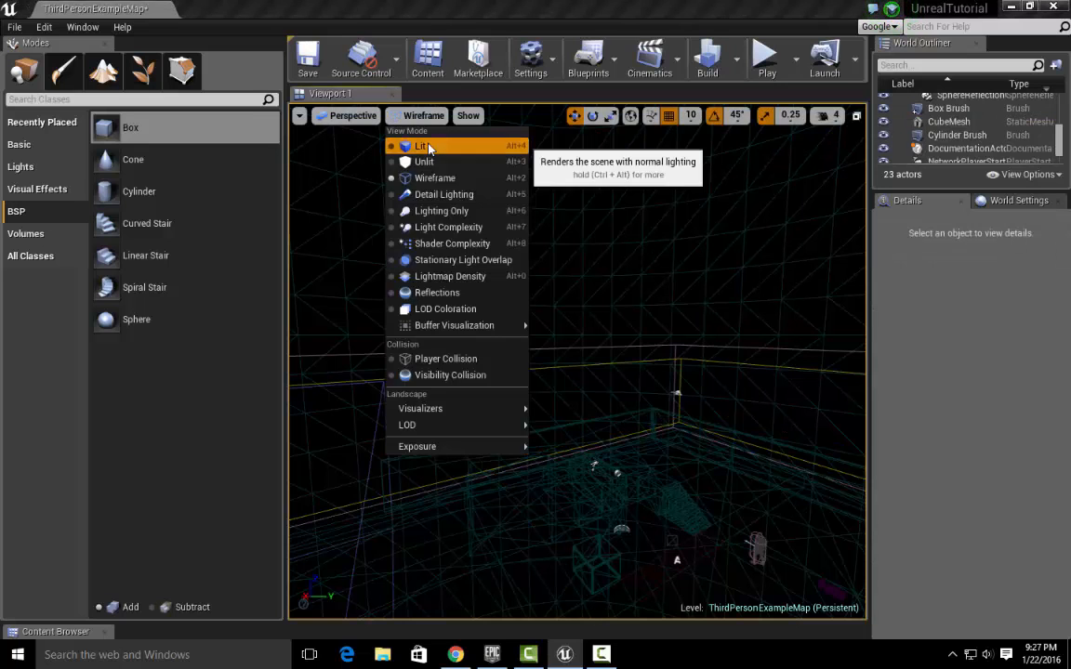
left_click(428, 149)
Step: Place an additive cylinder brush on the floor in front of the wall's tunnel opening and set its sides to 32
right_click_drag(520, 307, 493, 358)
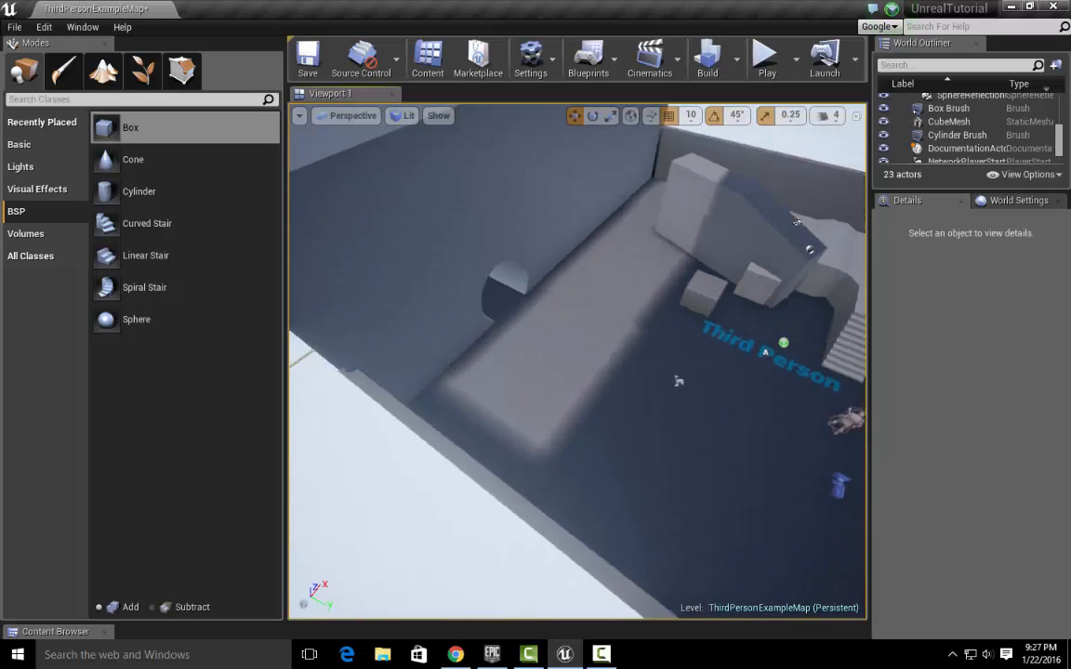
right_click_drag(618, 285, 549, 285)
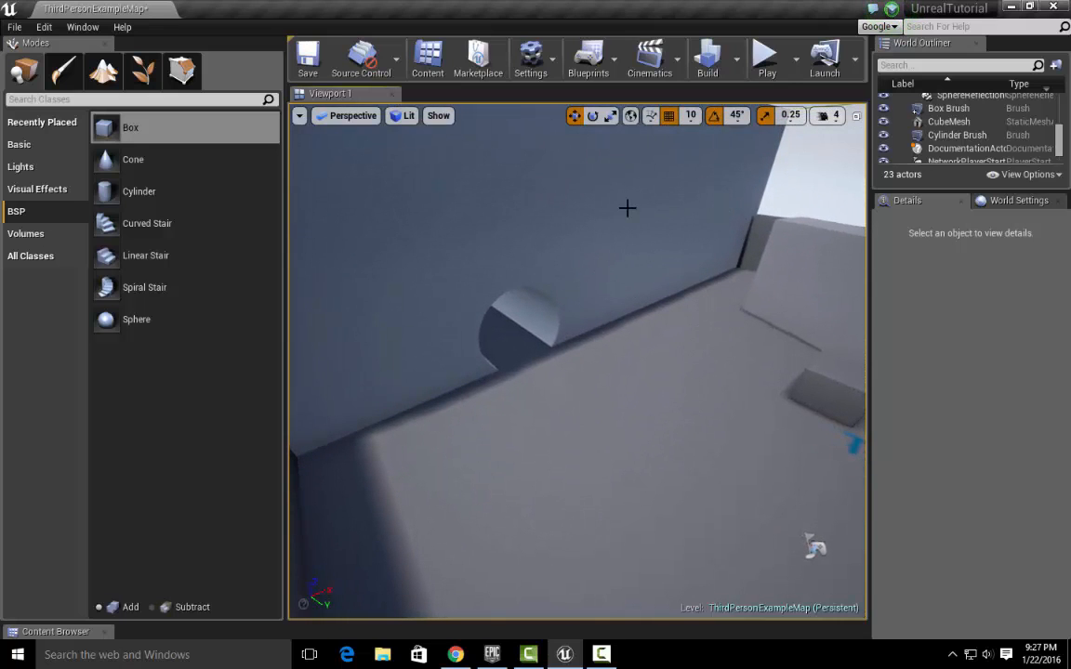
right_click_drag(671, 322, 671, 322)
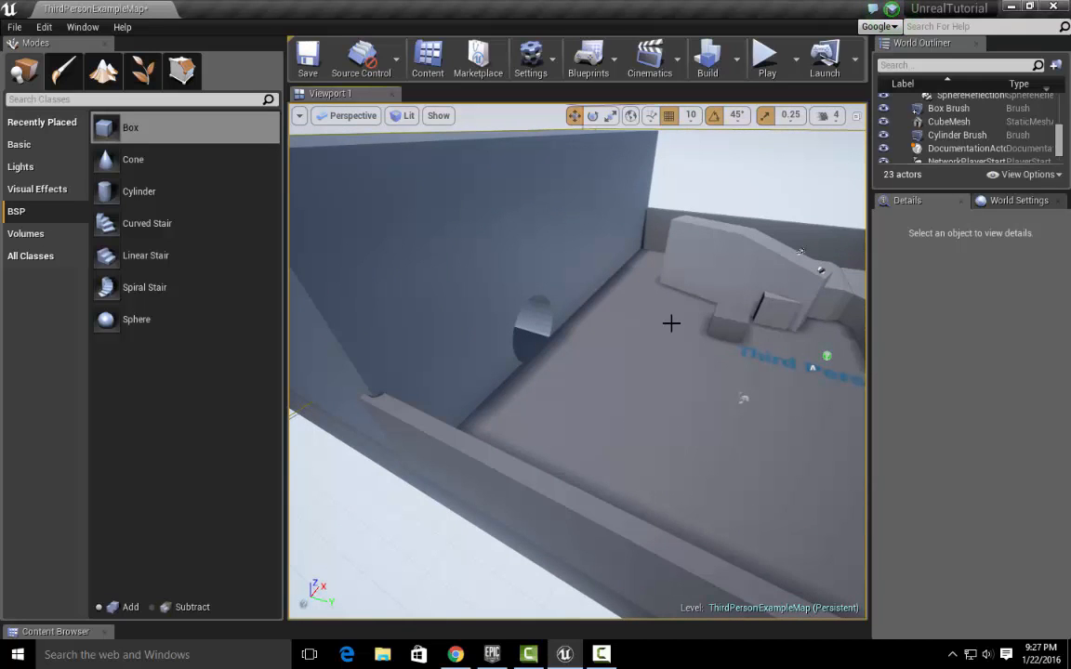
mouse_move(610, 302)
right_mouse_down()
mouse_move(591, 292)
mouse_move(633, 323)
mouse_move(633, 313)
right_mouse_up()
left_click(633, 322)
right_click_drag(553, 300, 576, 313)
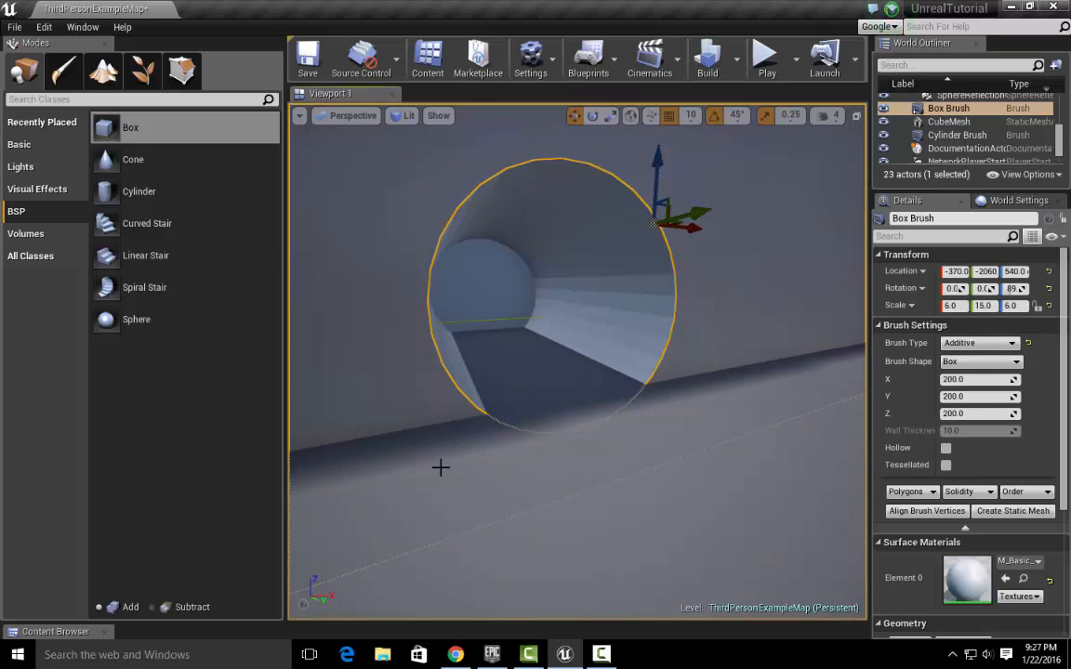
right_click_drag(559, 413, 559, 412)
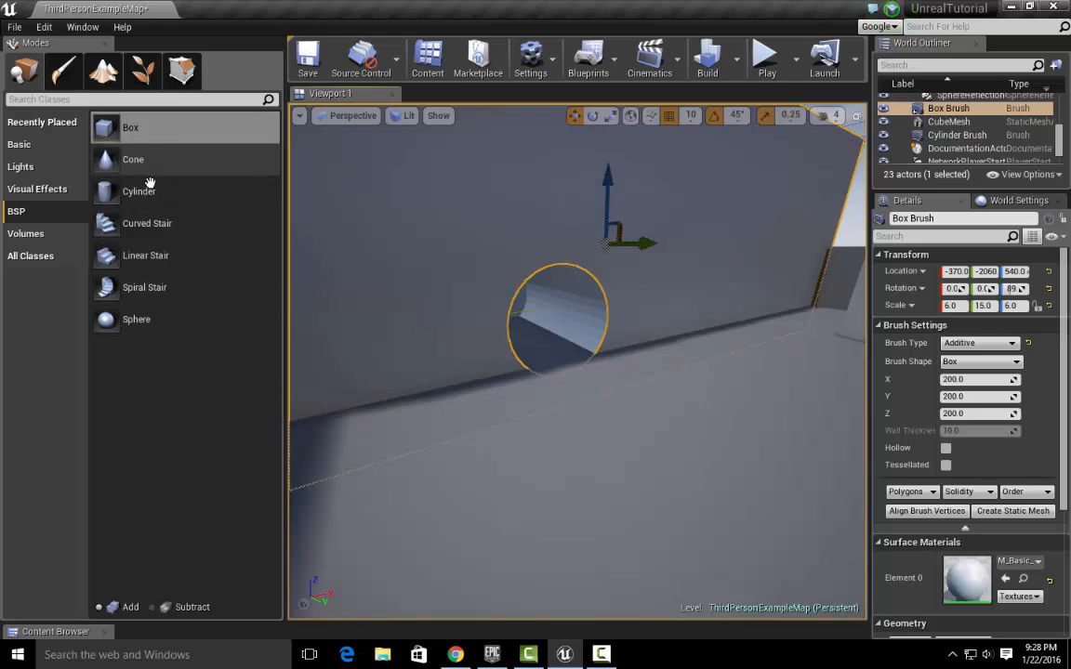
mouse_move(139, 191)
left_mouse_down()
mouse_move(568, 371)
mouse_move(618, 413)
left_mouse_up()
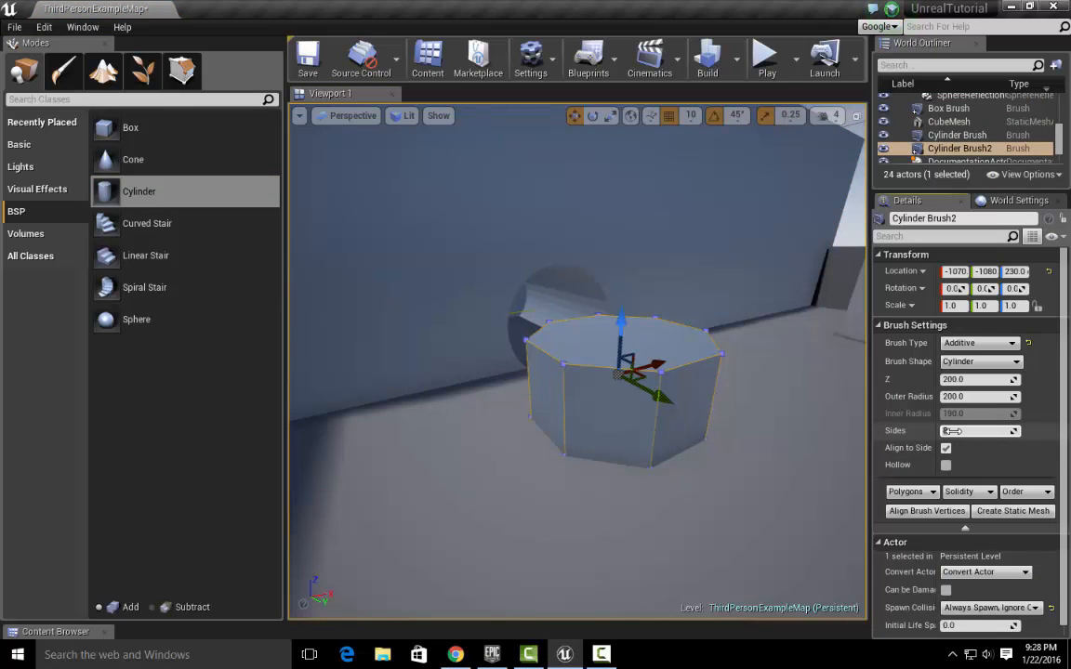
left_click_drag(953, 431, 953, 430)
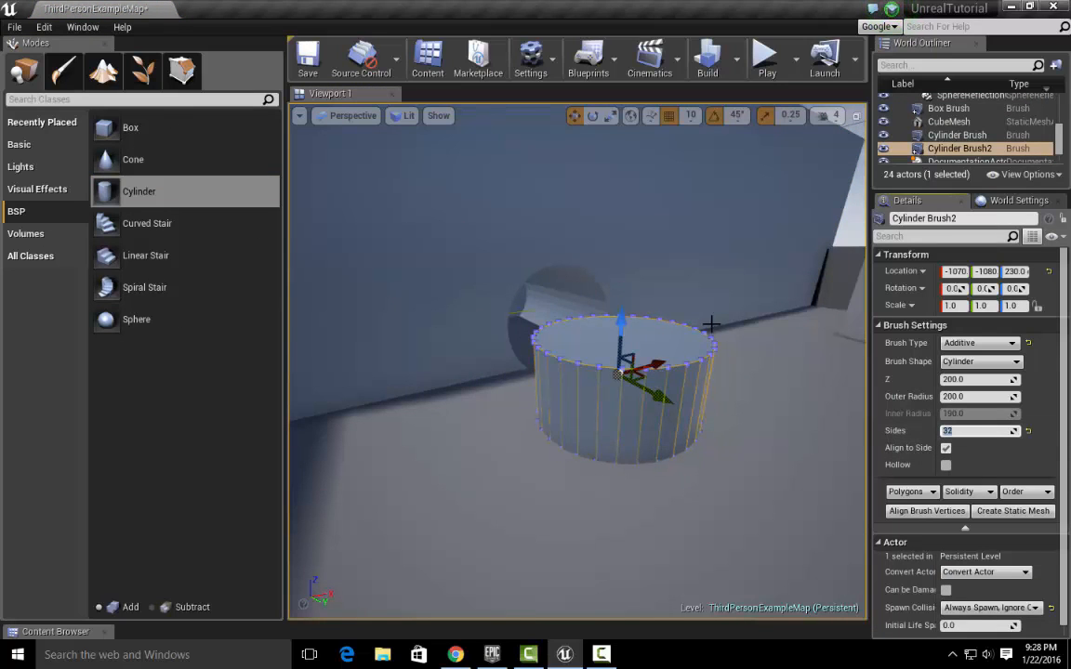
Step: Rotate the new cylinder brush 90 degrees about X so its axis runs along the tunnel
right_click_drag(710, 326, 724, 331)
key("e")
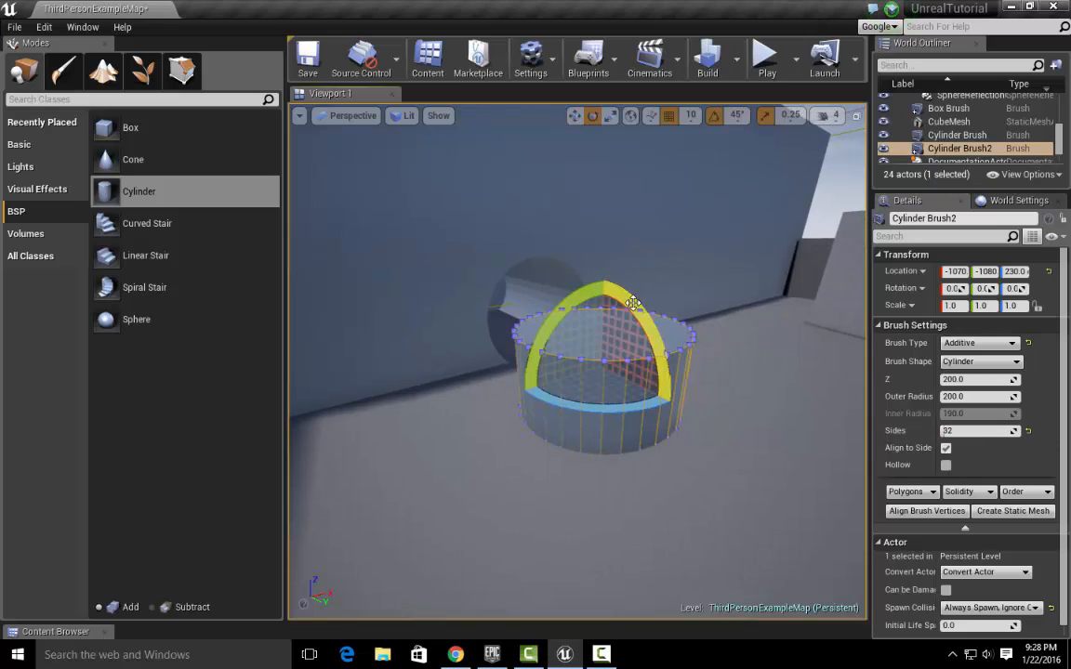
mouse_move(637, 303)
left_mouse_down()
mouse_move(661, 324)
mouse_move(675, 403)
left_mouse_up()
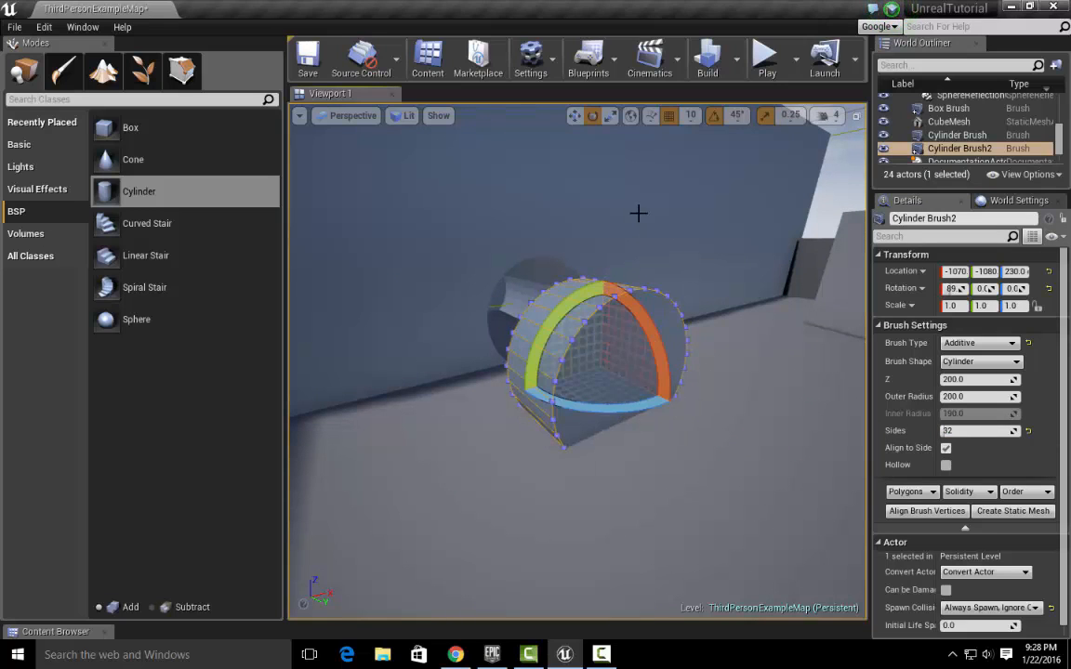
right_click_drag(674, 238, 681, 248)
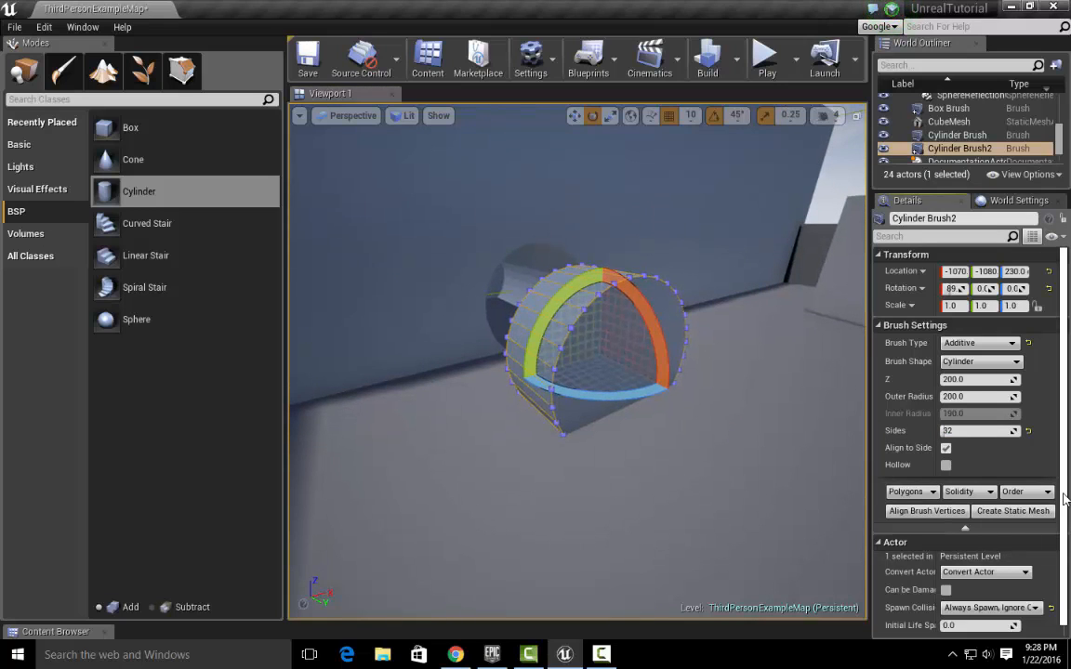
Step: Make the additive cylinder brush hollow and set its inner radius to 175
scroll(1059, 521, "down", 1)
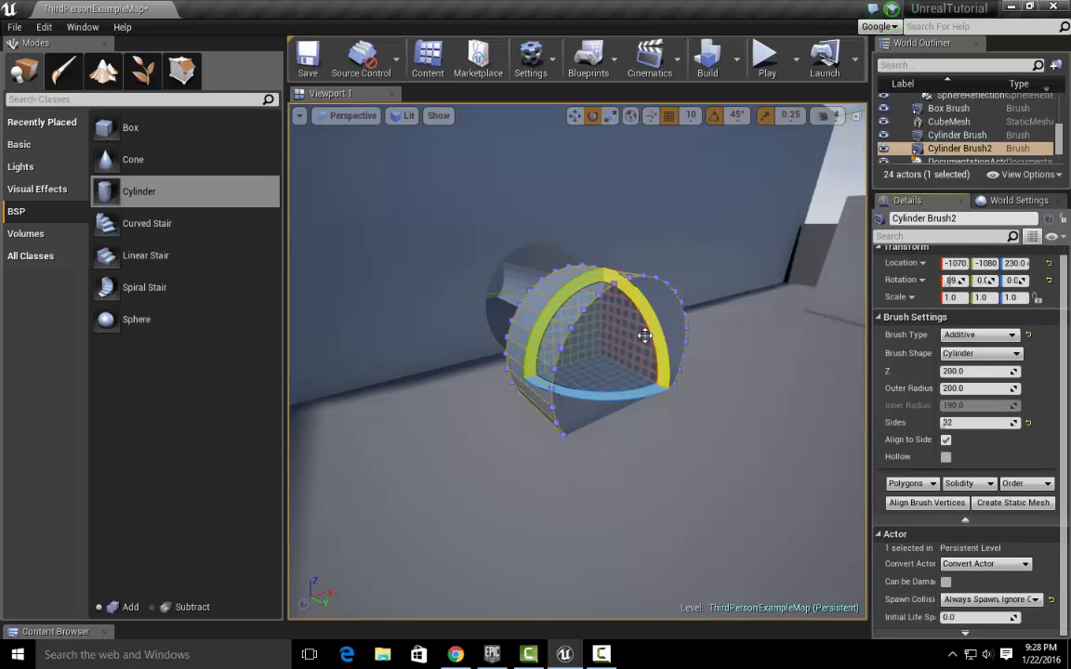
left_click(945, 458)
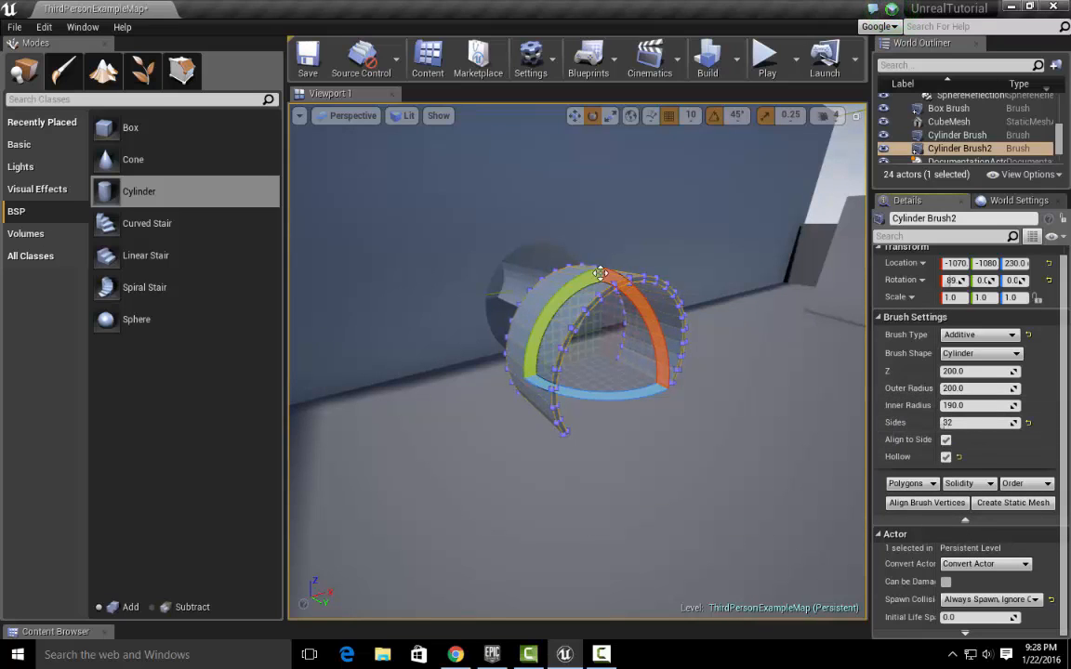
key("f")
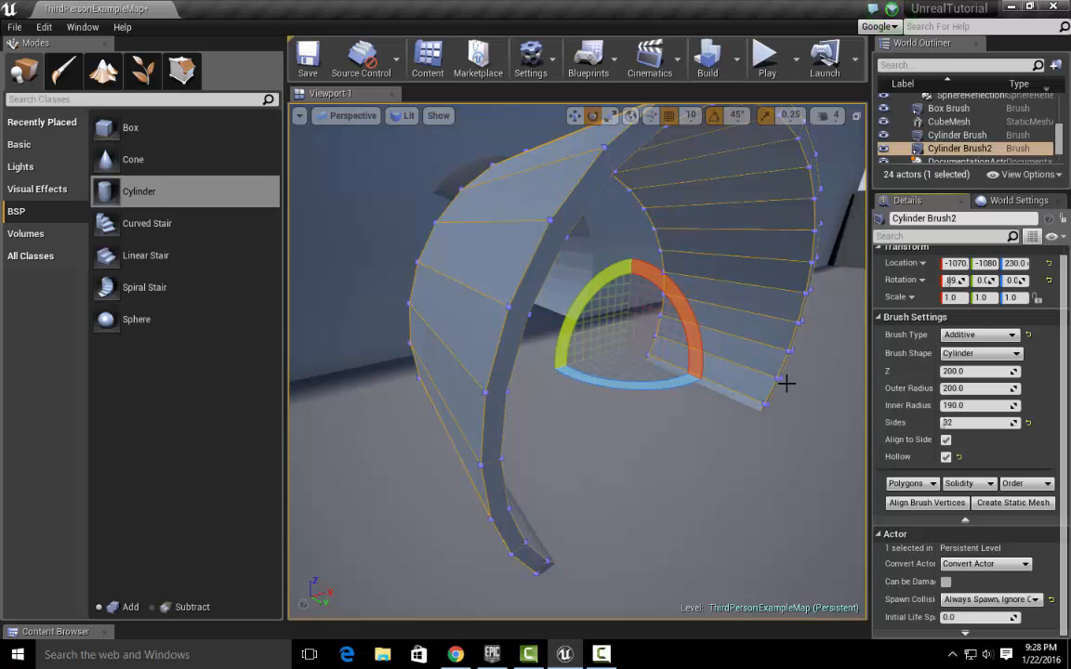
scroll(626, 231, "down", 3)
left_click(967, 405)
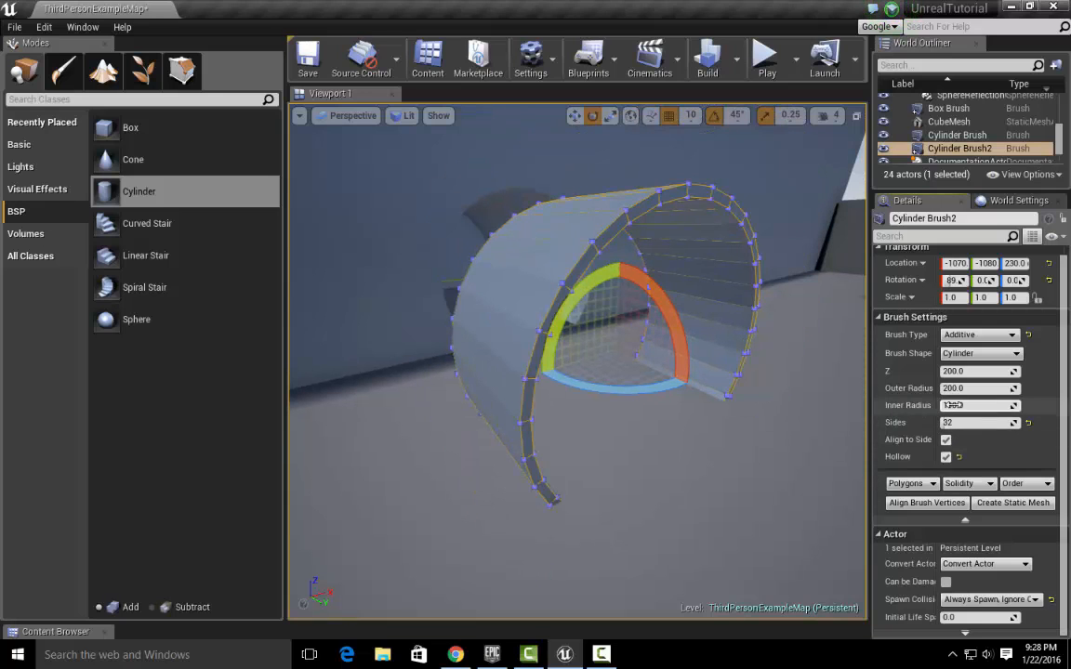
type("1")
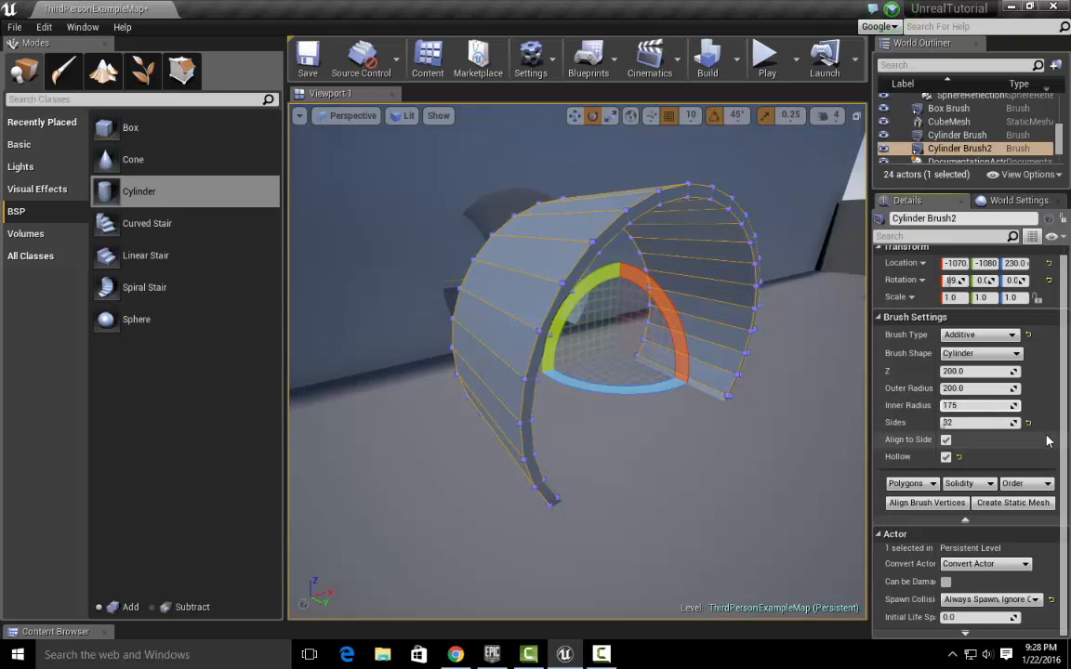
key("Return")
Step: Move the hollow cylinder along Y to about -1450, up to the tunnel mouth
mouse_move(628, 413)
right_mouse_down()
mouse_move(502, 409)
mouse_move(648, 410)
right_mouse_up()
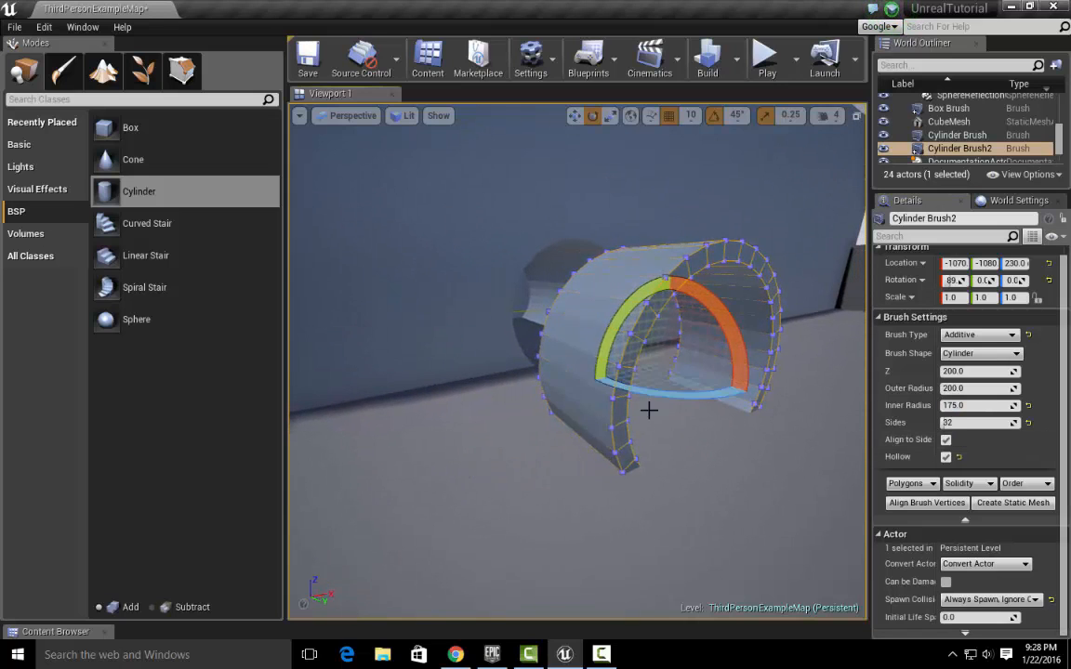
key("w")
left_click_drag(706, 387, 585, 334)
right_click_drag(616, 353, 439, 357)
key("s")
Step: Scale the hollow cylinder down to 0.5 on Z to make a short ring
key("r")
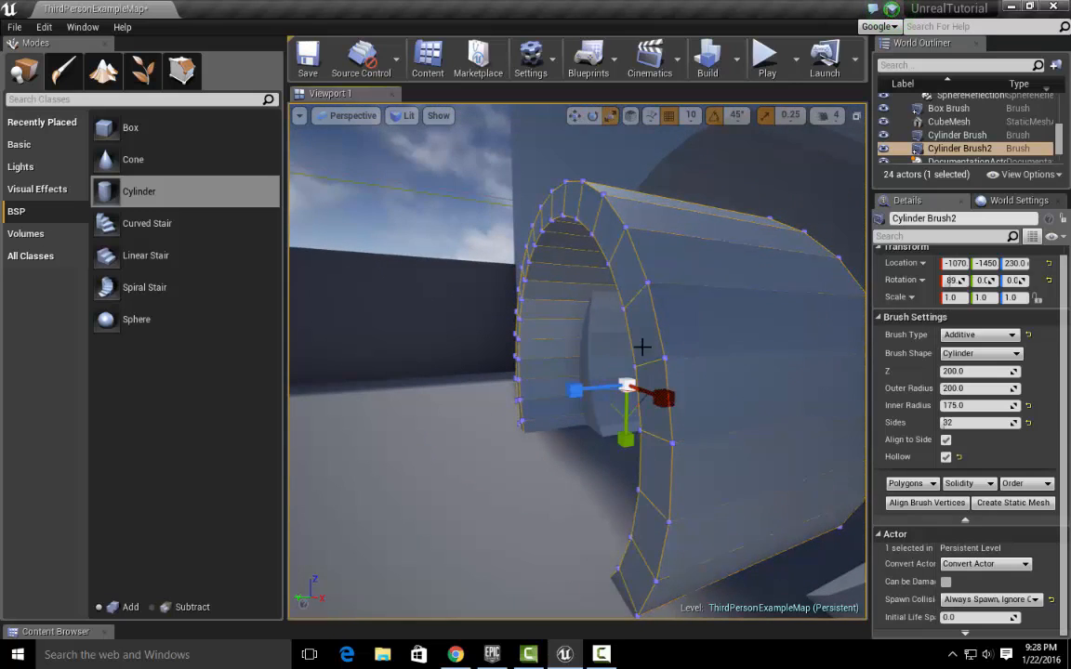
left_click_drag(578, 381, 610, 383)
key("a")
right_click_drag(610, 383, 744, 383)
key("s")
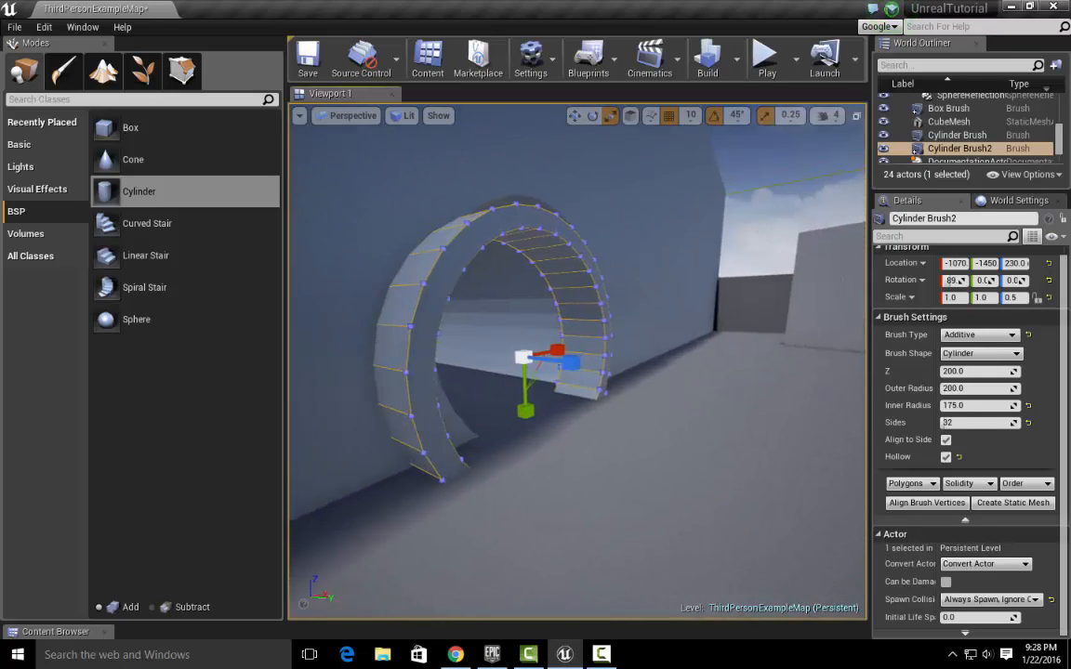
Step: Move the ring just inside the tunnel opening, to about X -1010, Y -1590, Z 270
right_click_drag(501, 410, 501, 410)
key("w")
left_click_drag(570, 371, 502, 354)
key("d")
right_click_drag(502, 354, 404, 356)
left_click_drag(604, 355, 632, 354)
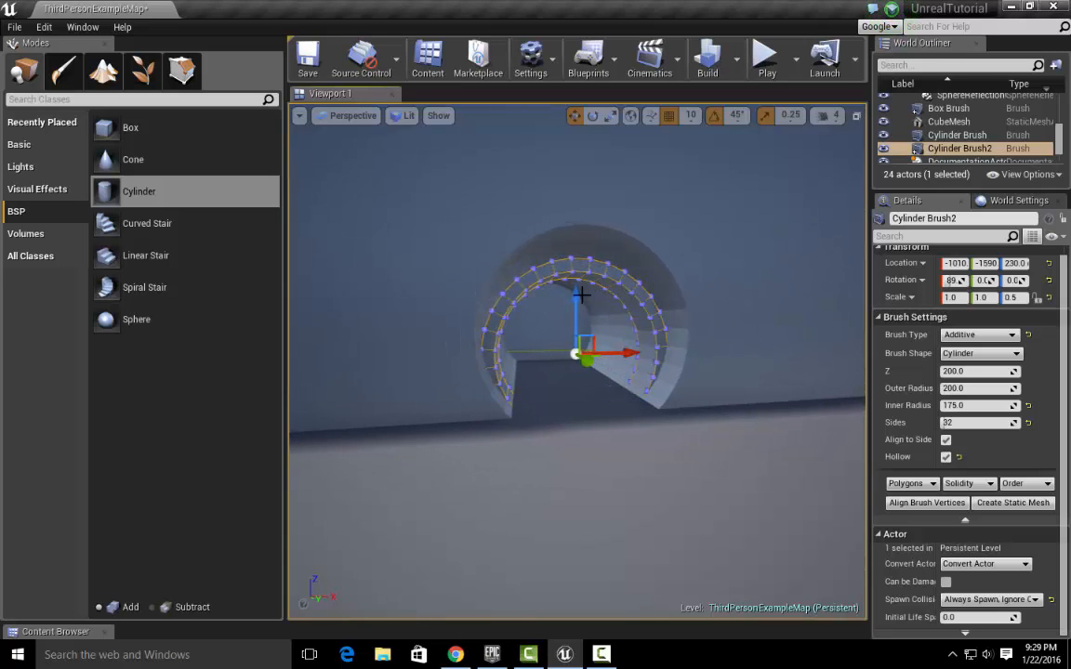
left_click_drag(581, 295, 583, 278)
Step: Examine from several angles how the ring fits inside the tunnel opening
right_click_drag(583, 279, 534, 279)
key("w")
key("a")
key("d")
key("a")
key("w")
key("d")
key("a")
key("s")
key("a")
mouse_move(623, 318)
right_mouse_down()
mouse_move(665, 320)
mouse_move(623, 317)
right_mouse_up()
key("d")
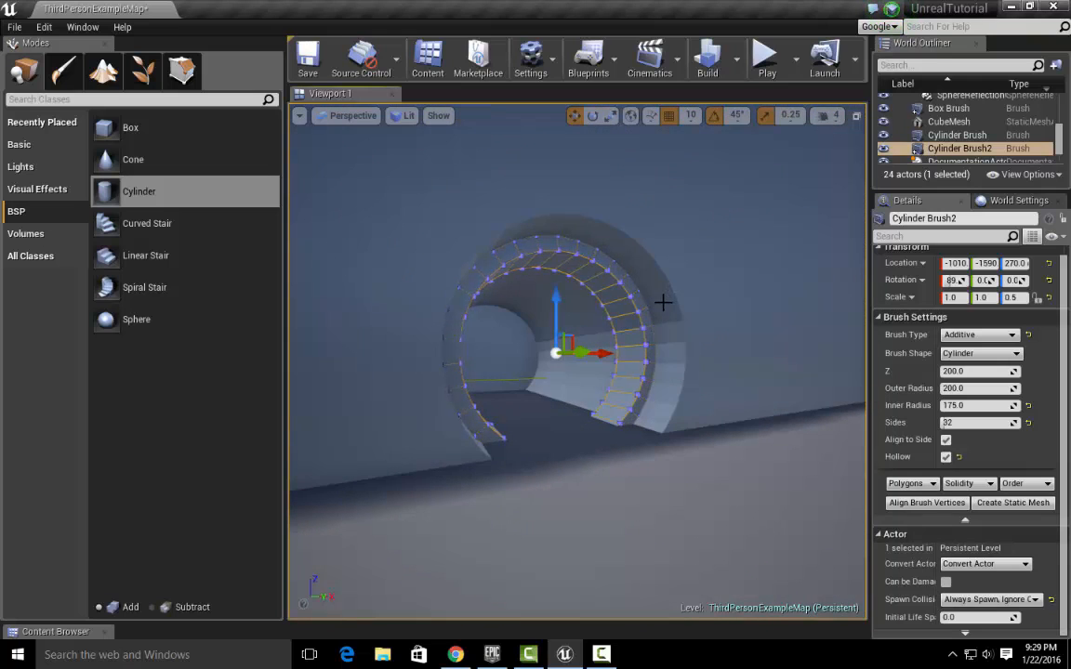
Step: Select the tunnel's subtractive cylinder, the ring and the wall's box brush in turn to compare their brush types
left_click(653, 279)
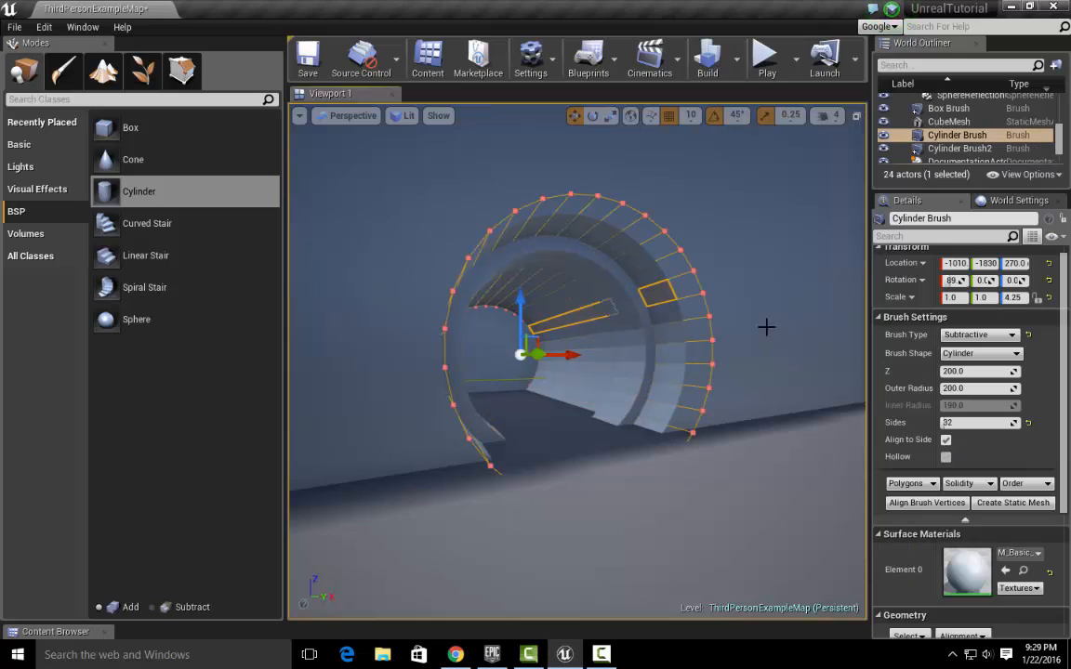
left_click(610, 269)
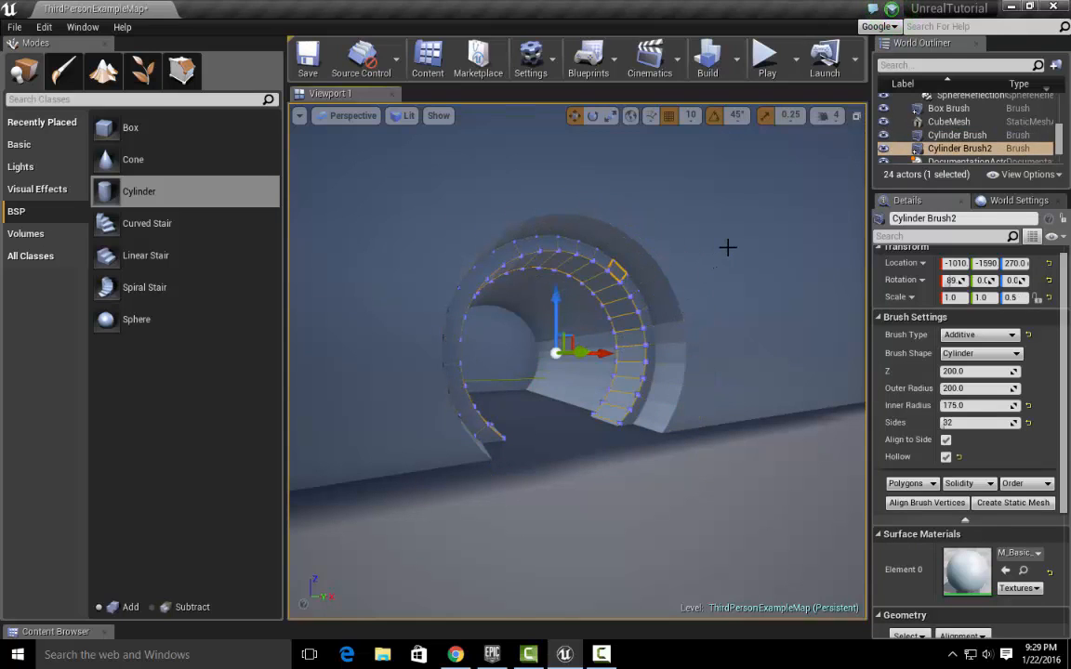
left_click(706, 346)
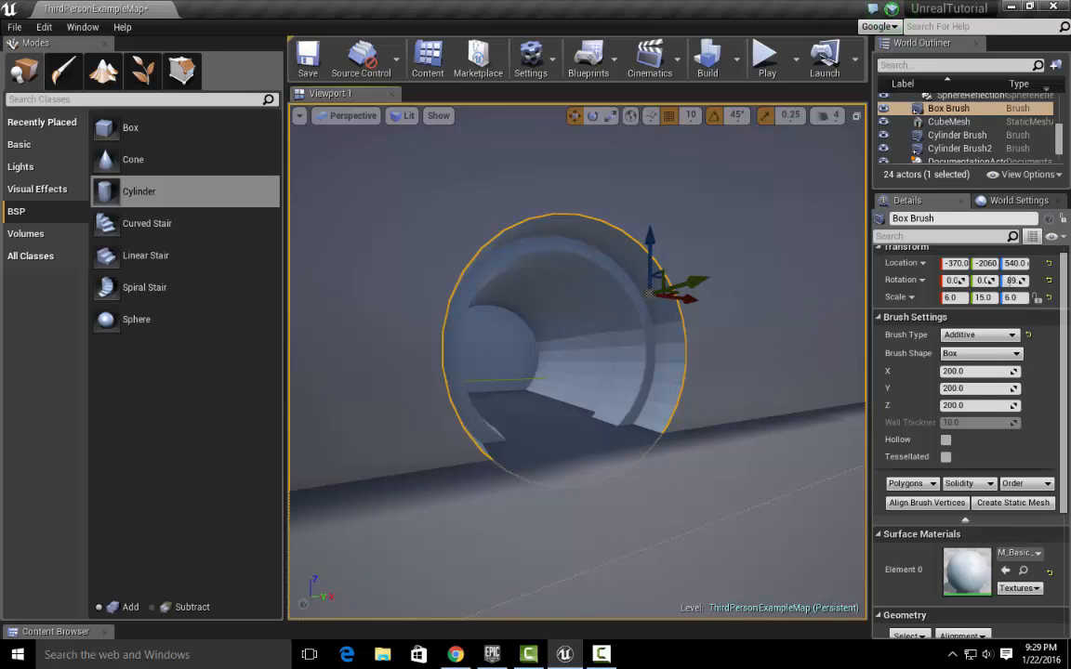
left_click(654, 432)
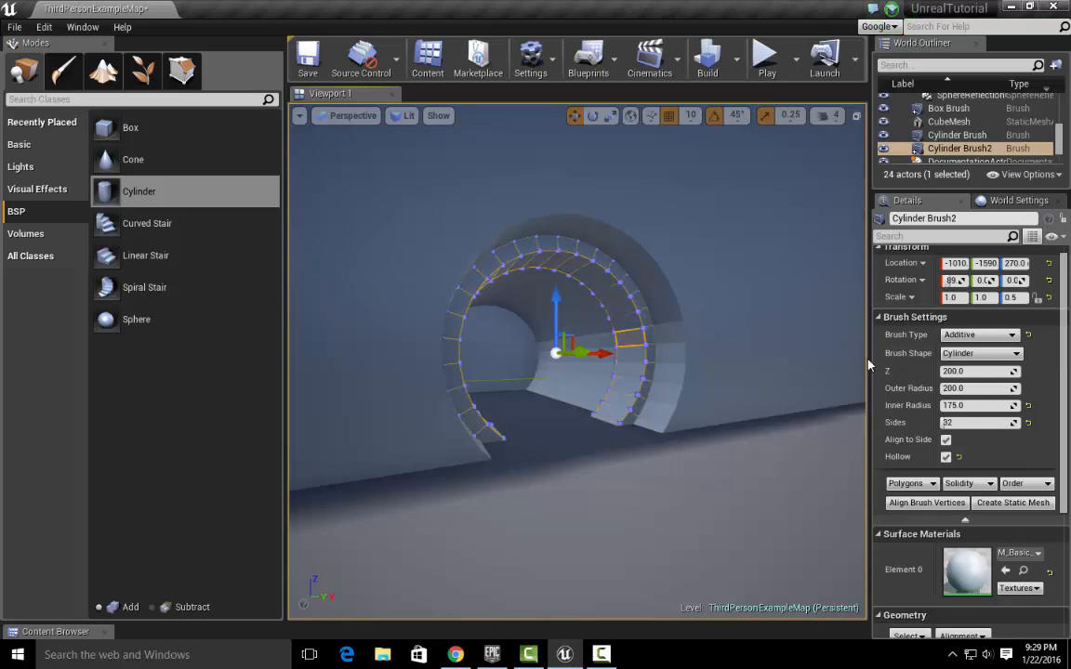
Step: Widen the Details panel and check the brush settings of the tunnel cylinder, the wall's box and the ring
left_click_drag(868, 359, 741, 359)
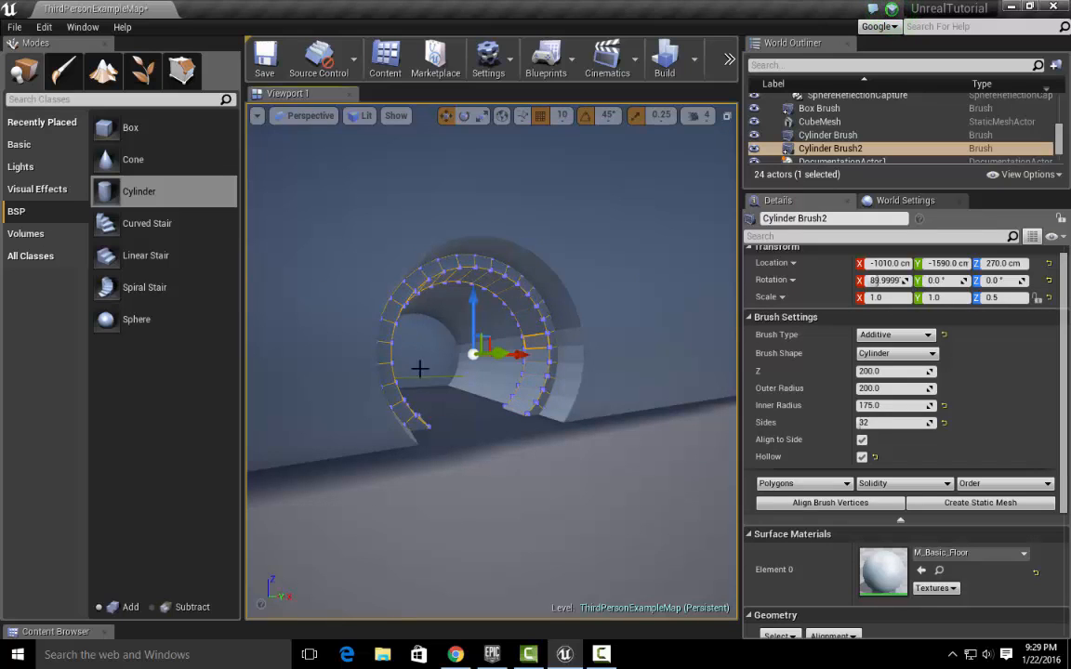
left_click(559, 287)
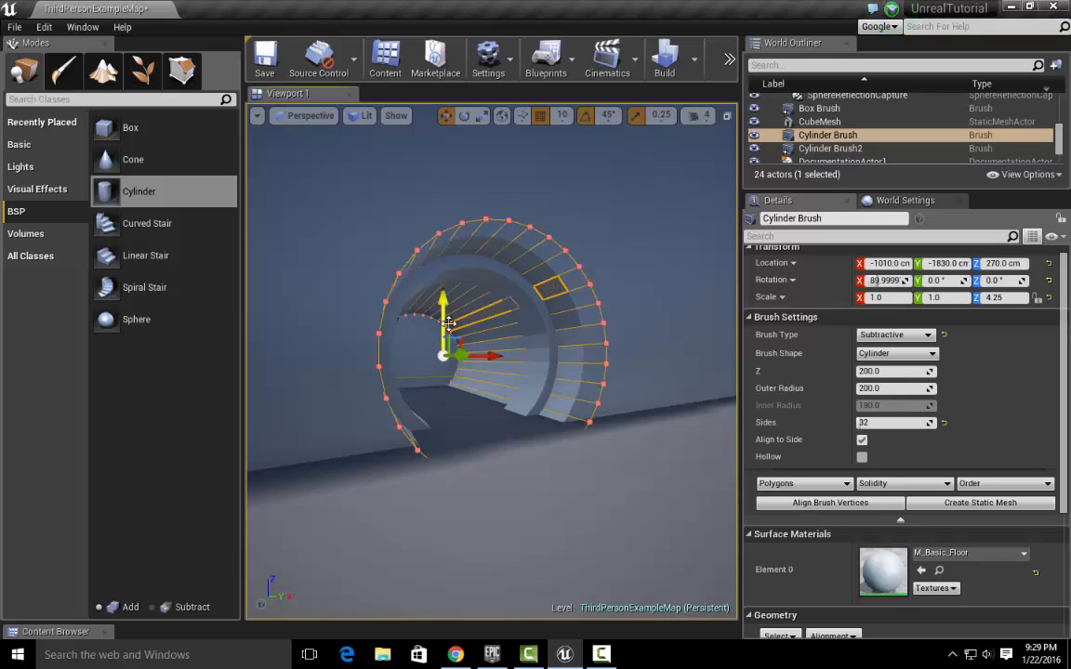
left_click(587, 527)
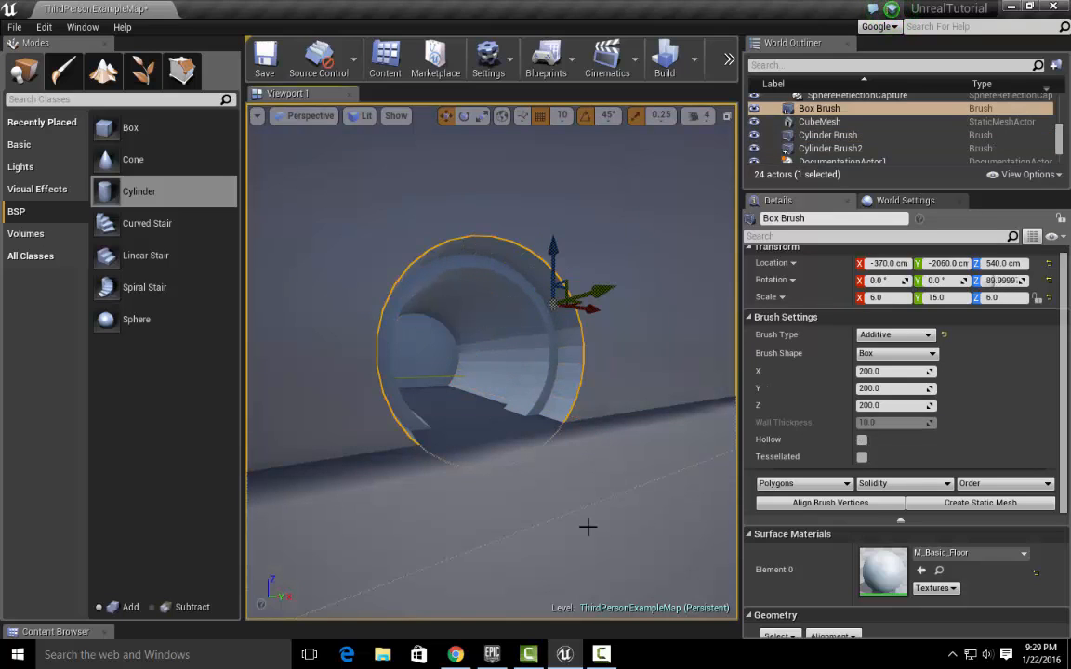
left_click(541, 424)
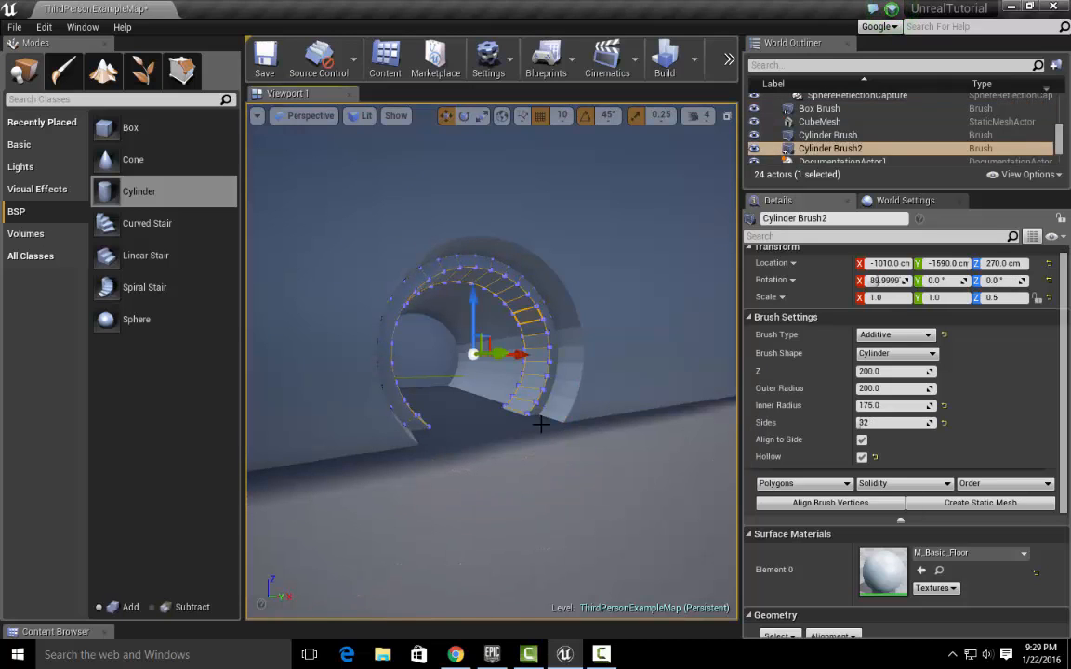
left_click(552, 371)
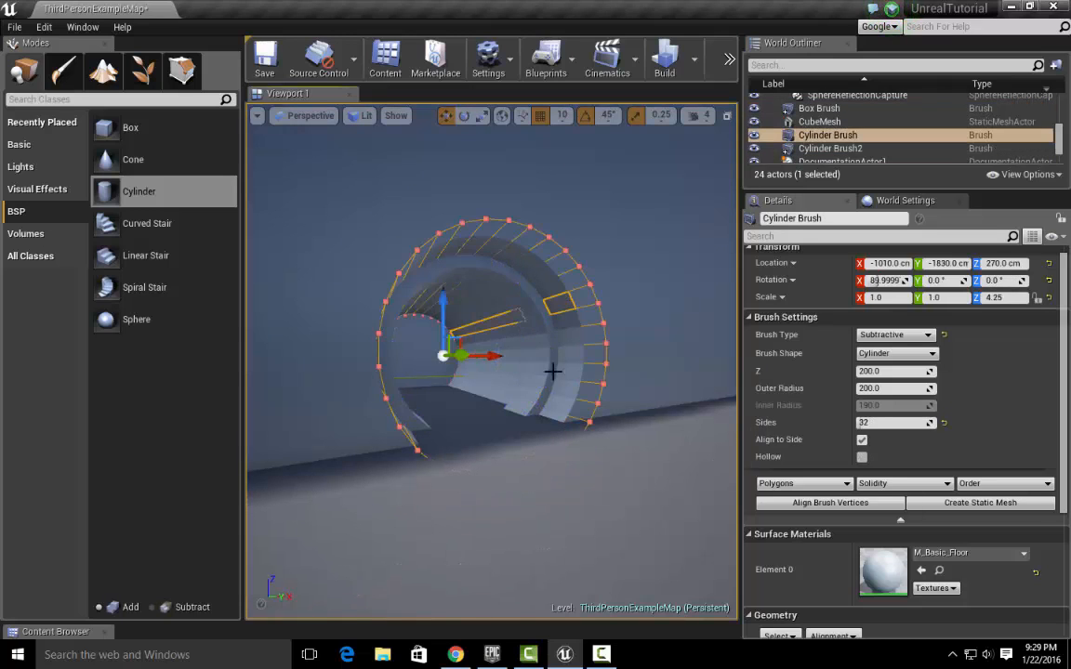
Step: Set the additive ring brush's drawing order to To First
left_click(510, 284)
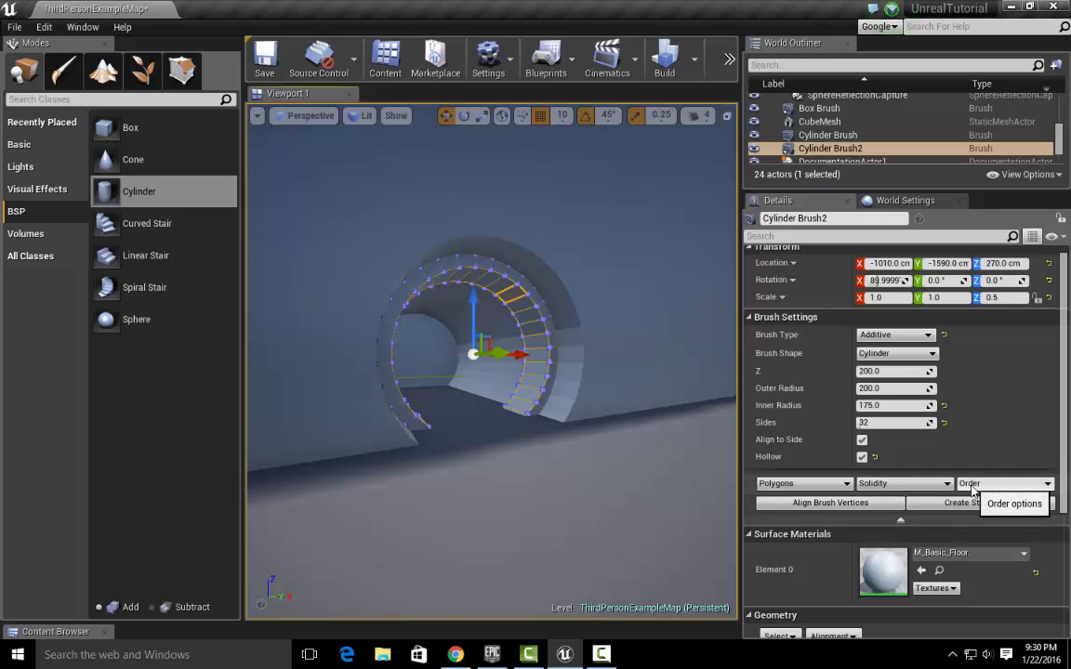
left_click(1042, 485)
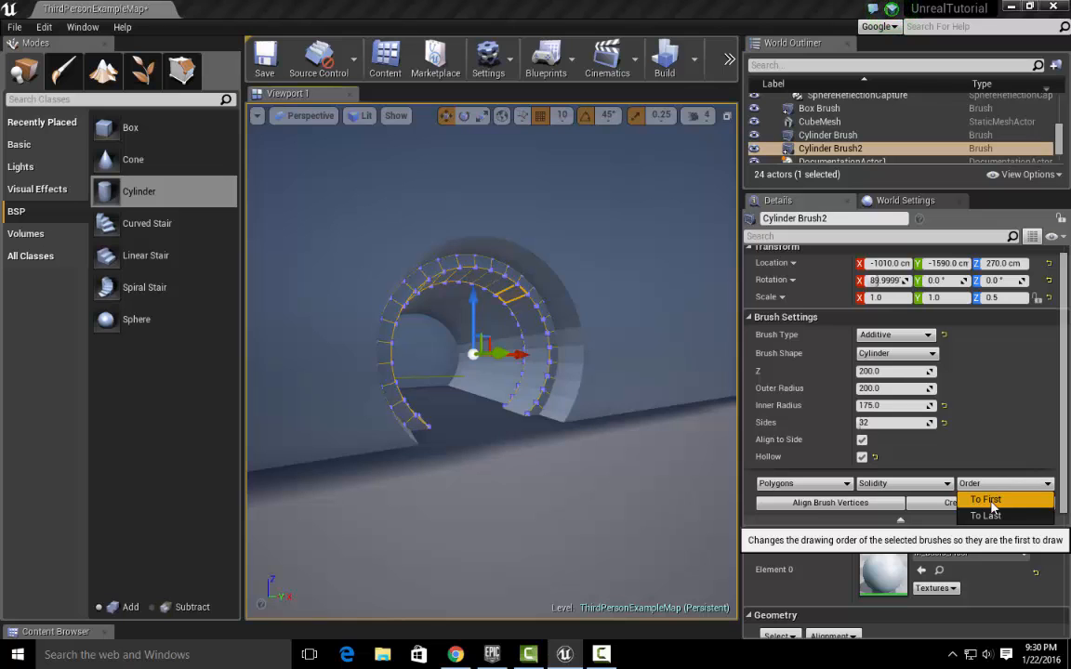
left_click(990, 501)
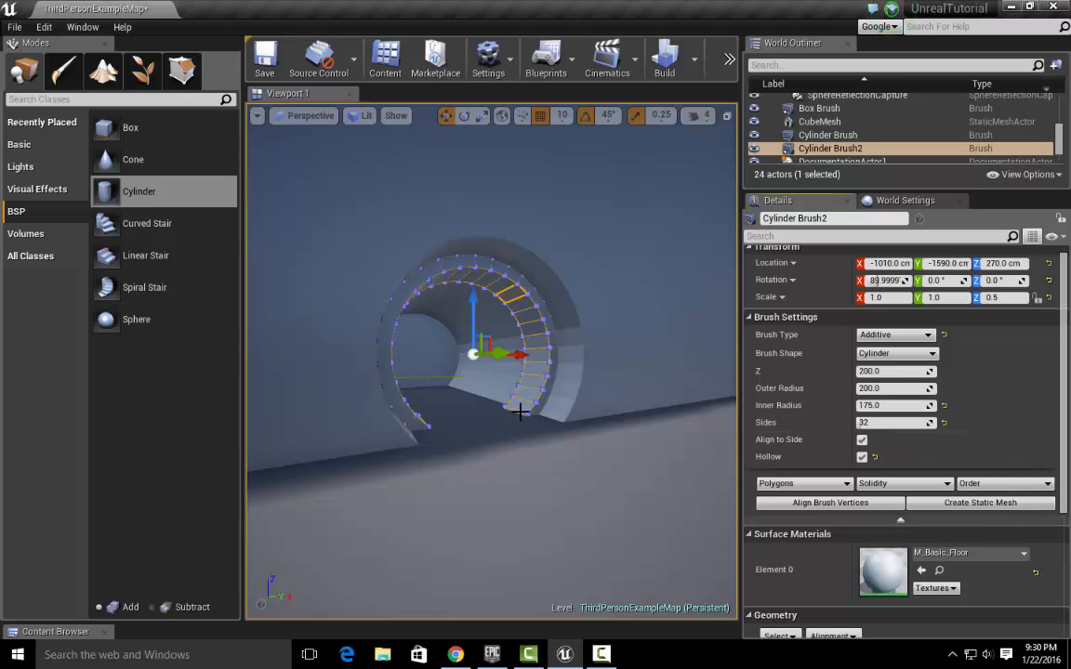
Step: Inspect the tunnel opening up close and select its subtractive cylinder brush
mouse_move(519, 412)
right_mouse_down()
mouse_move(474, 371)
mouse_move(481, 358)
mouse_move(561, 429)
mouse_move(550, 420)
mouse_move(539, 439)
mouse_move(575, 403)
right_mouse_up()
key("w")
key("s")
left_click(555, 391)
key("w")
key("s")
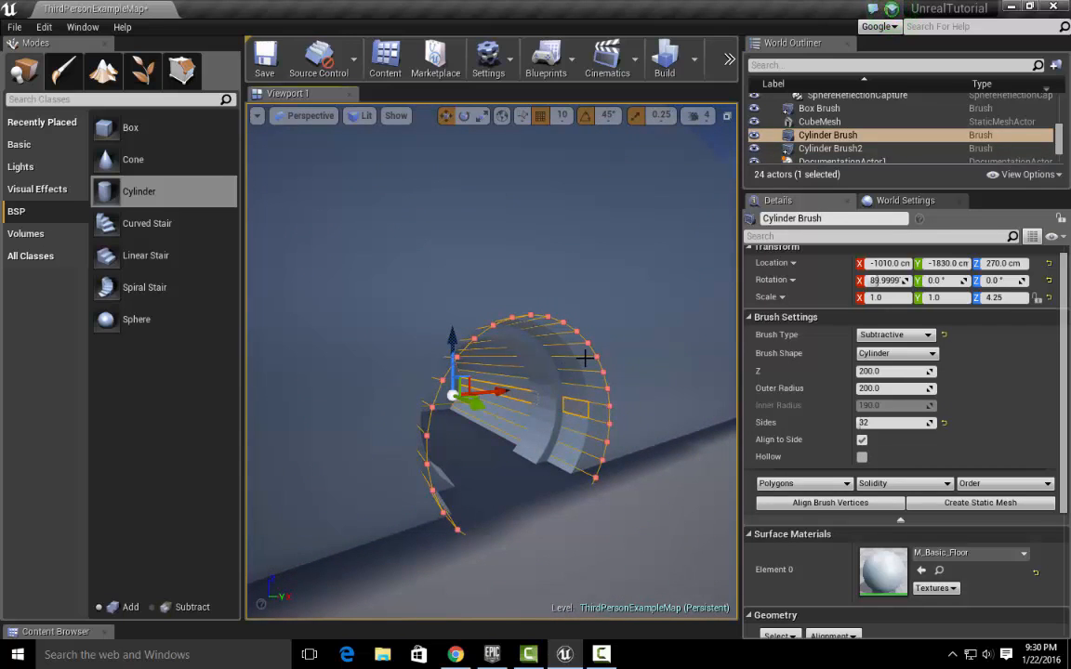
Step: Duplicate the tunnel's subtractive cylinder brush in place
key("d")
mouse_move(608, 424)
right_mouse_down()
mouse_move(449, 419)
mouse_move(609, 416)
right_mouse_up()
key("a")
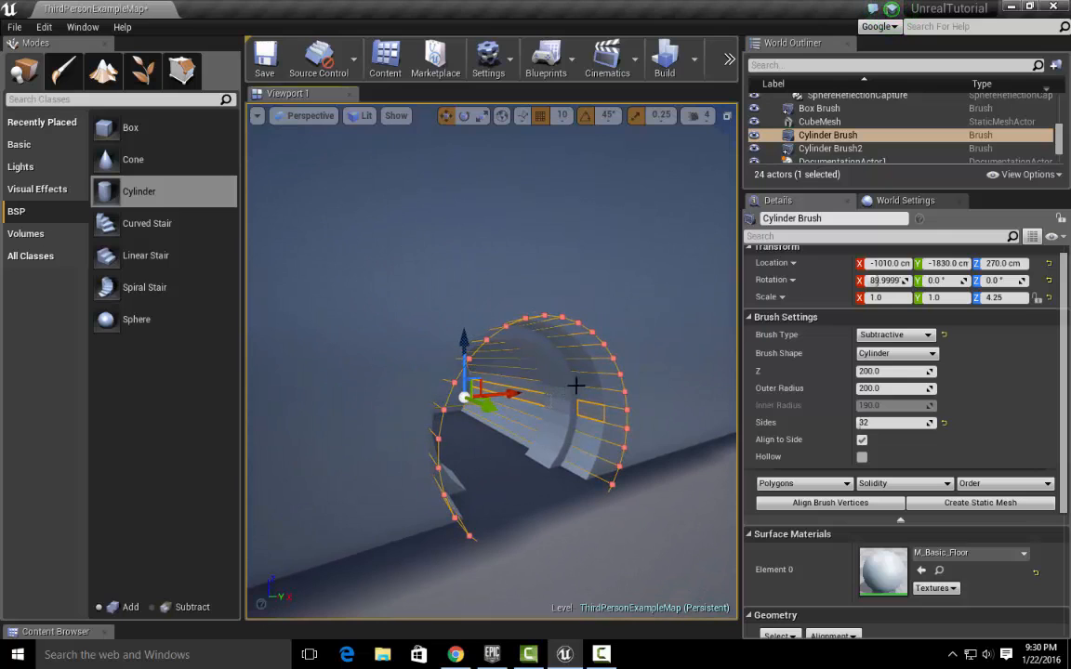
left_click(665, 395)
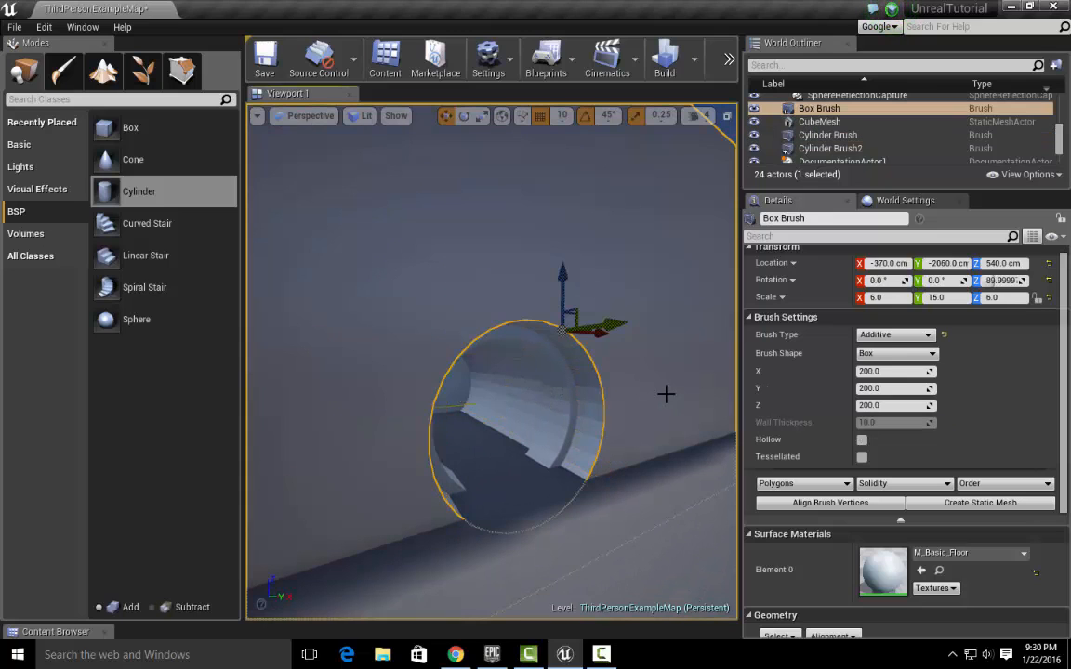
left_click(593, 397)
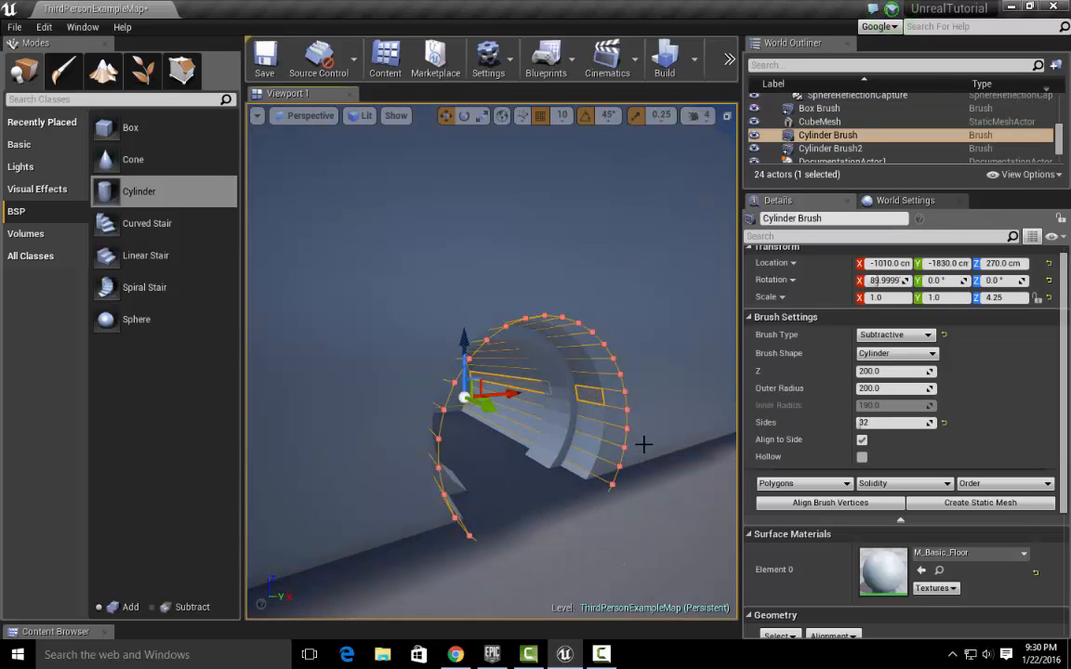
key("ctrl+w")
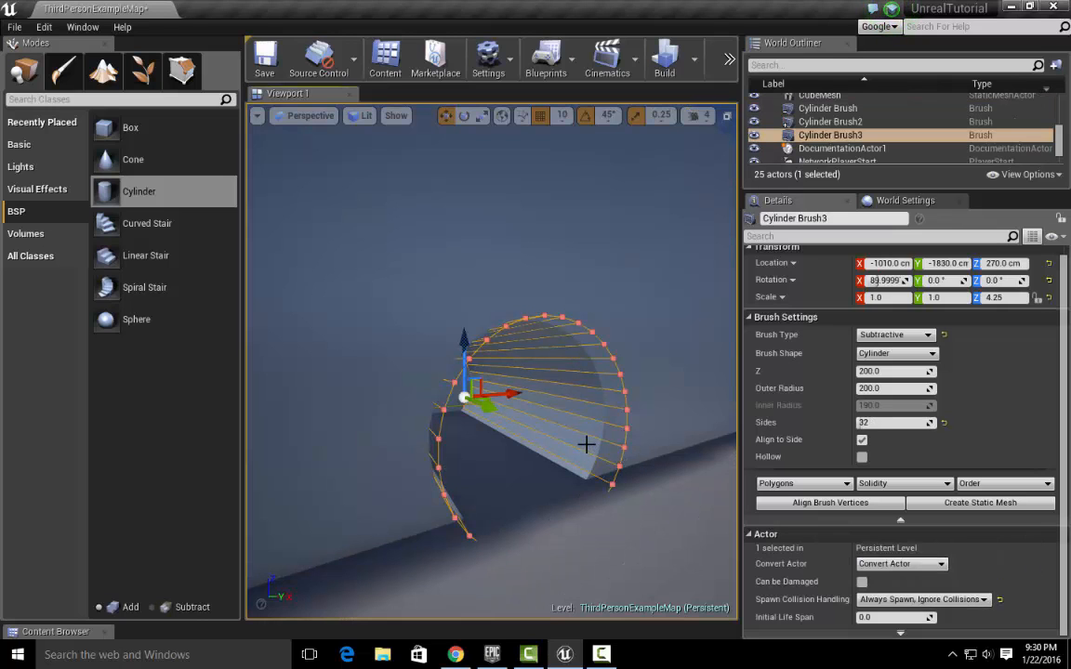
Step: Delete the tunnel's original subtractive brush, Cylinder Brush, and select its remaining duplicate
mouse_move(620, 393)
right_mouse_down()
mouse_move(548, 437)
mouse_move(528, 464)
right_mouse_up()
mouse_move(593, 494)
right_mouse_down()
mouse_move(721, 488)
mouse_move(609, 479)
right_mouse_up()
scroll(593, 495, "down", 3)
scroll(592, 494, "up", 8)
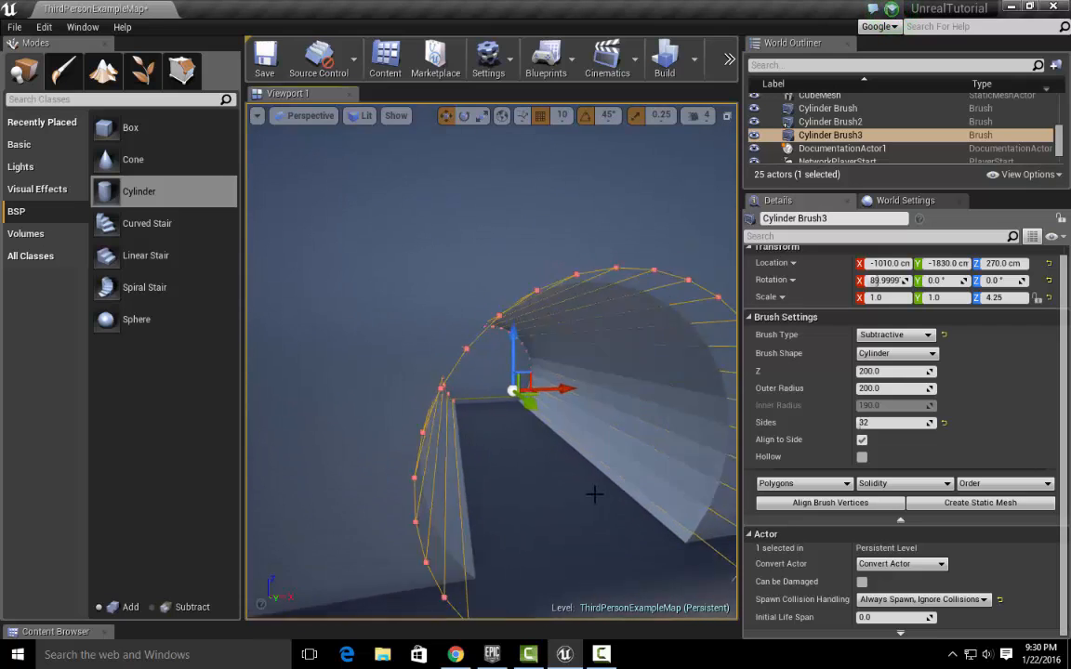
scroll(514, 503, "down", 3)
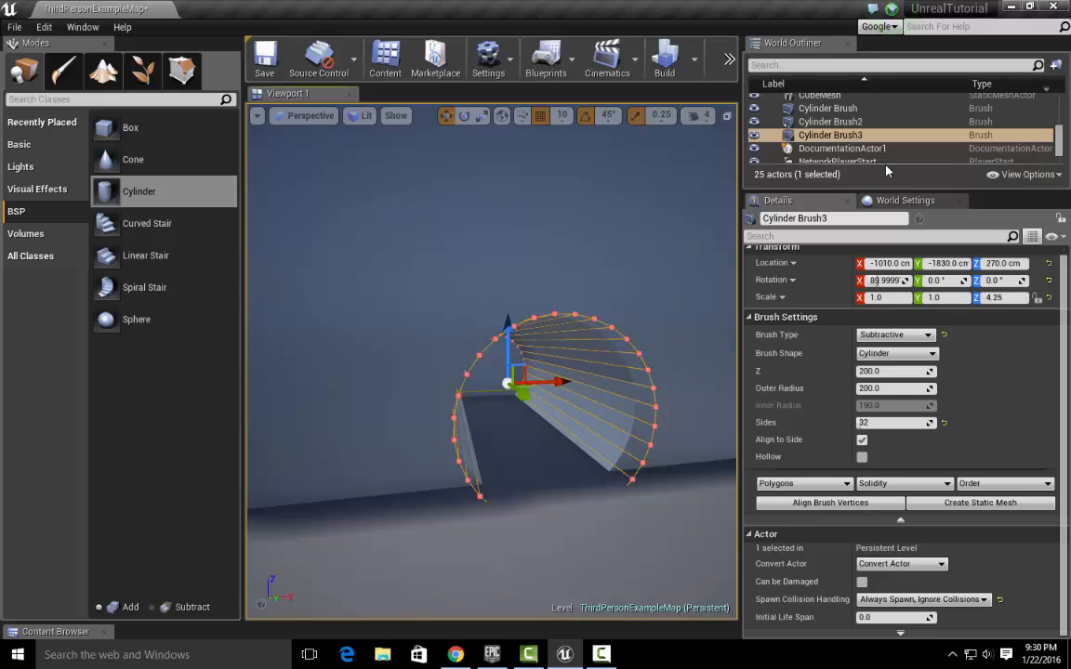
scroll(929, 130, "up", 1)
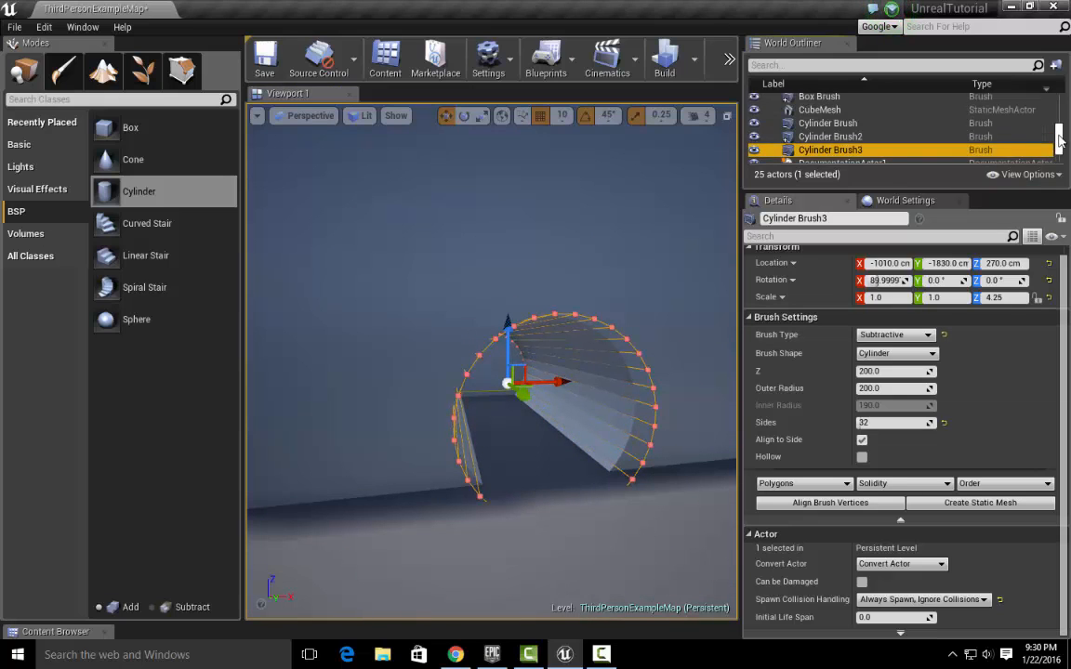
left_click(840, 123)
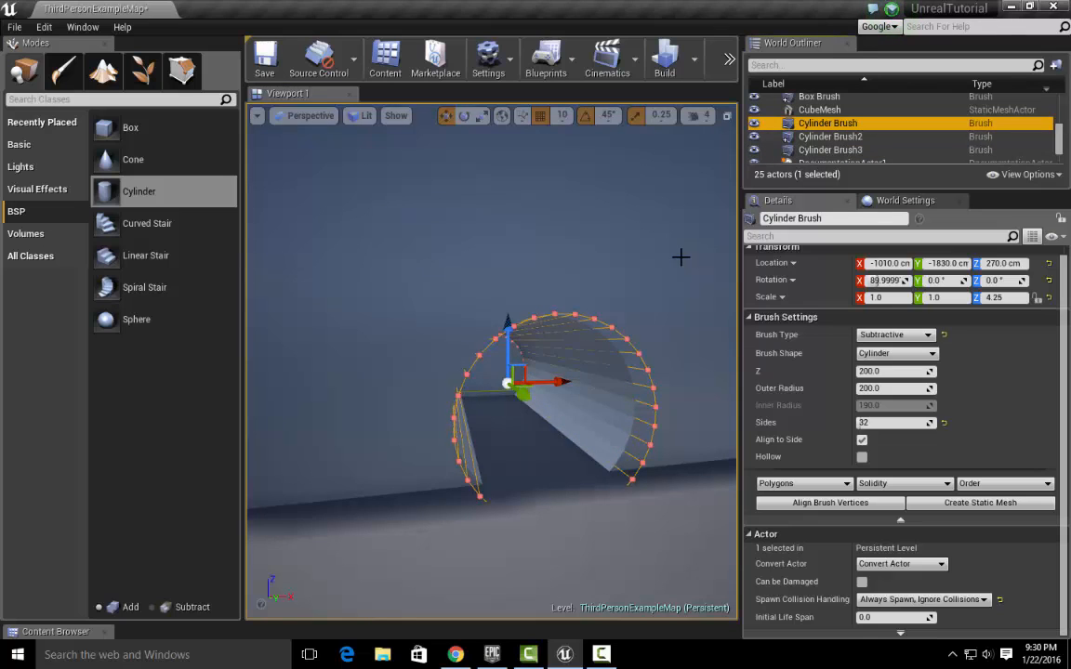
key("Delete")
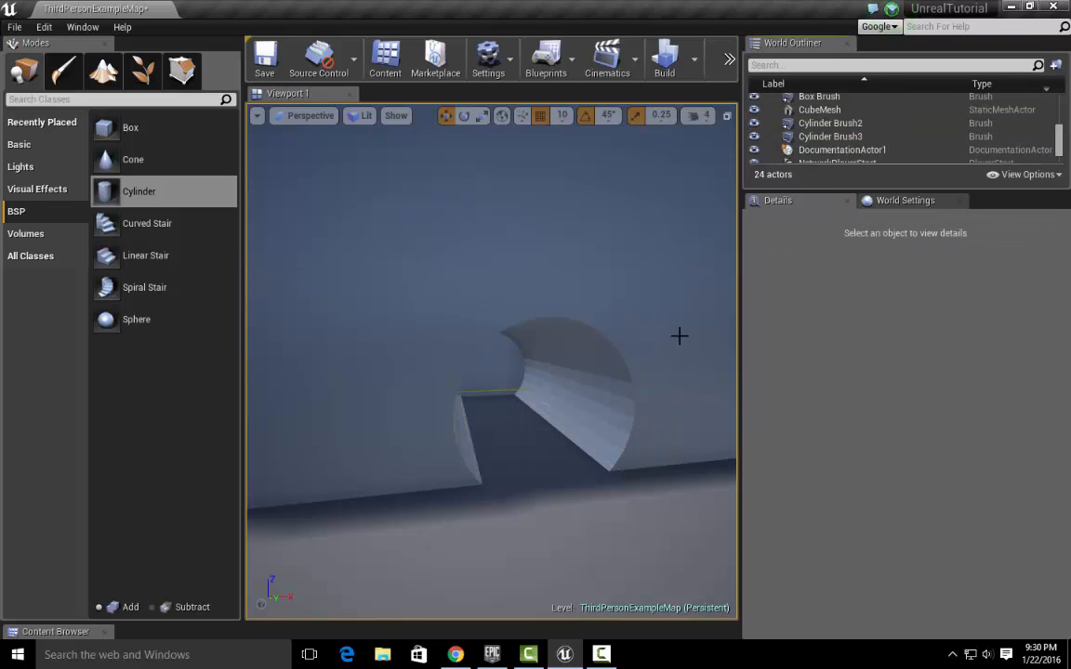
left_click(701, 286)
left_click(574, 366)
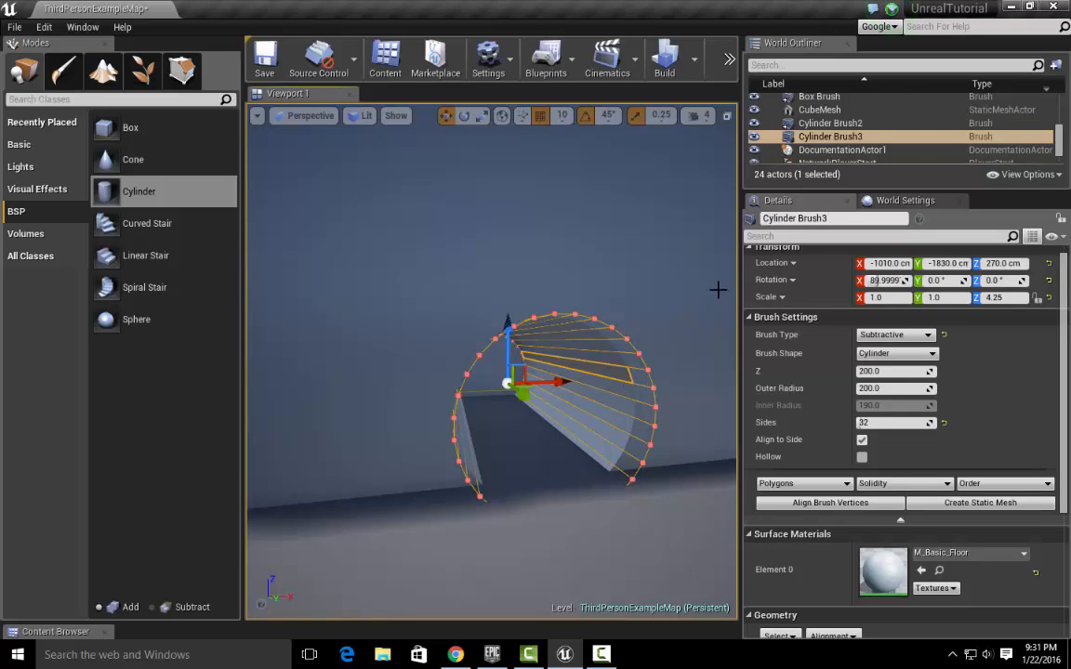
Step: Duplicate the additive ring brush in place and delete the original, Cylinder Brush2
left_click(846, 123)
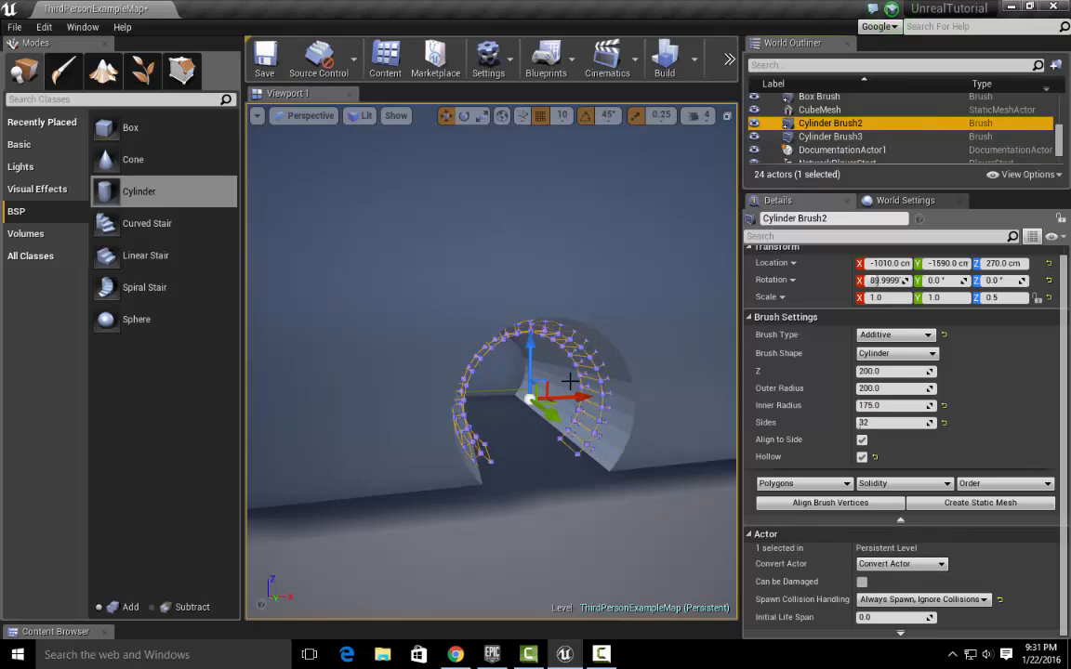
right_click_drag(569, 381, 585, 399)
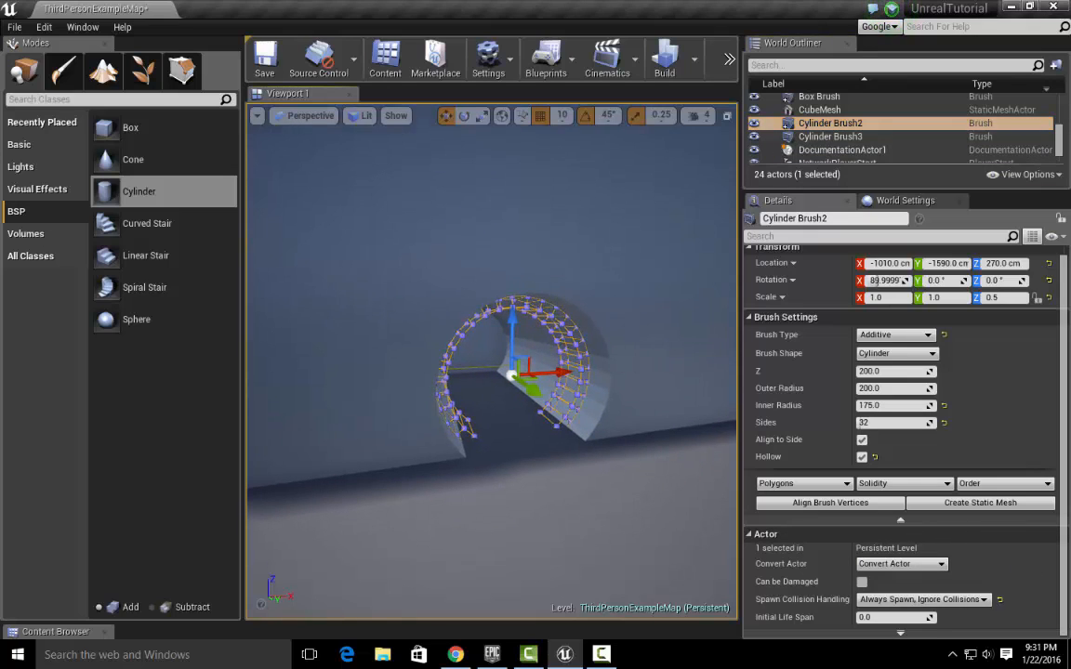
key("ctrl+w")
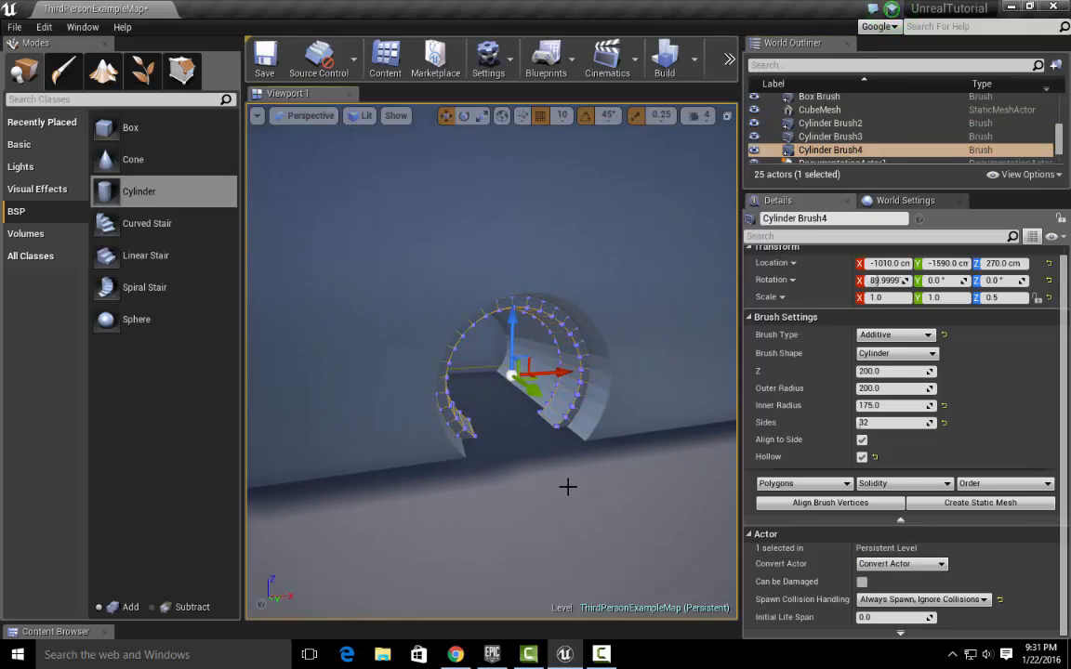
left_click(834, 123)
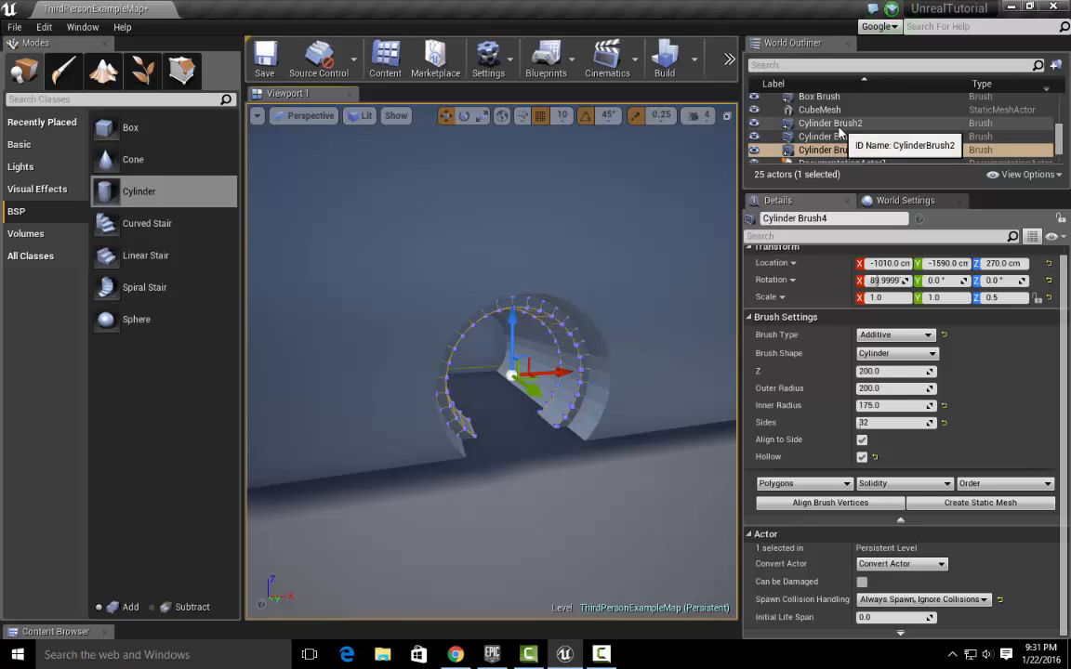
key("Delete")
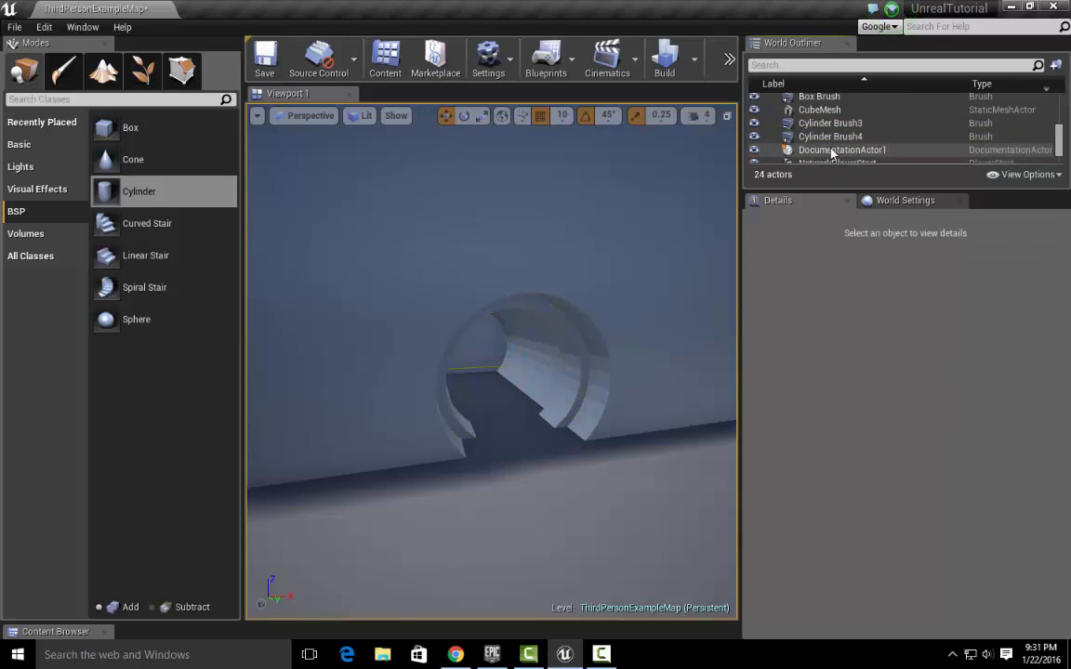
Step: Select the duplicated ring and examine its faces up close inside the tunnel
left_click(581, 368)
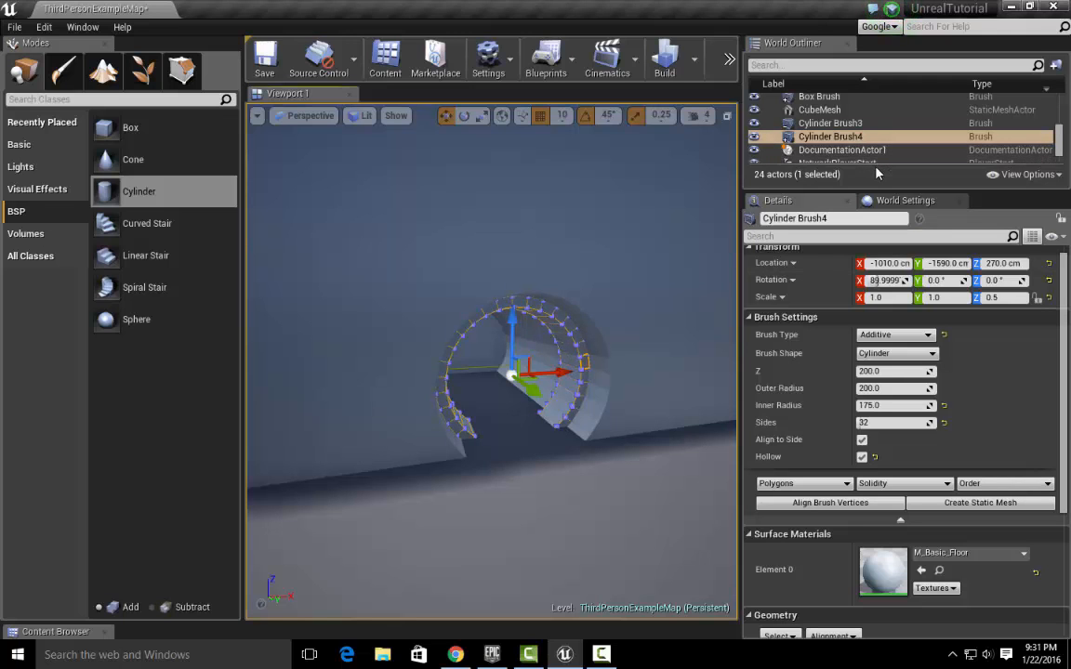
mouse_move(596, 383)
right_mouse_down()
mouse_move(578, 349)
mouse_move(600, 307)
right_mouse_up()
key("w")
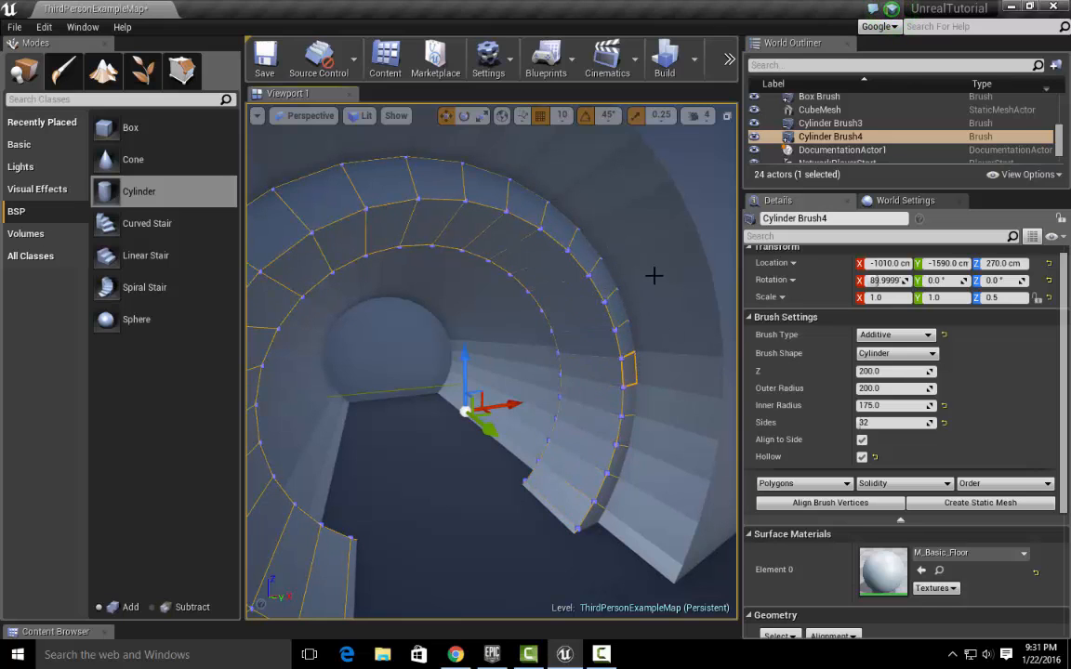
left_click(658, 325)
left_click(601, 544)
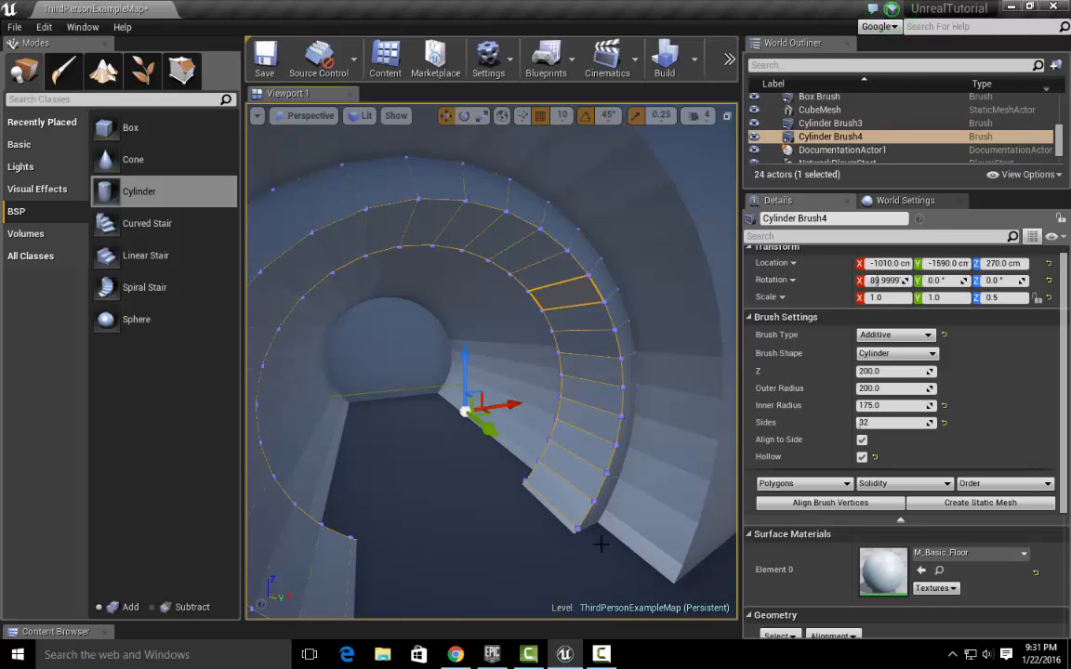
right_click_drag(630, 377, 558, 385)
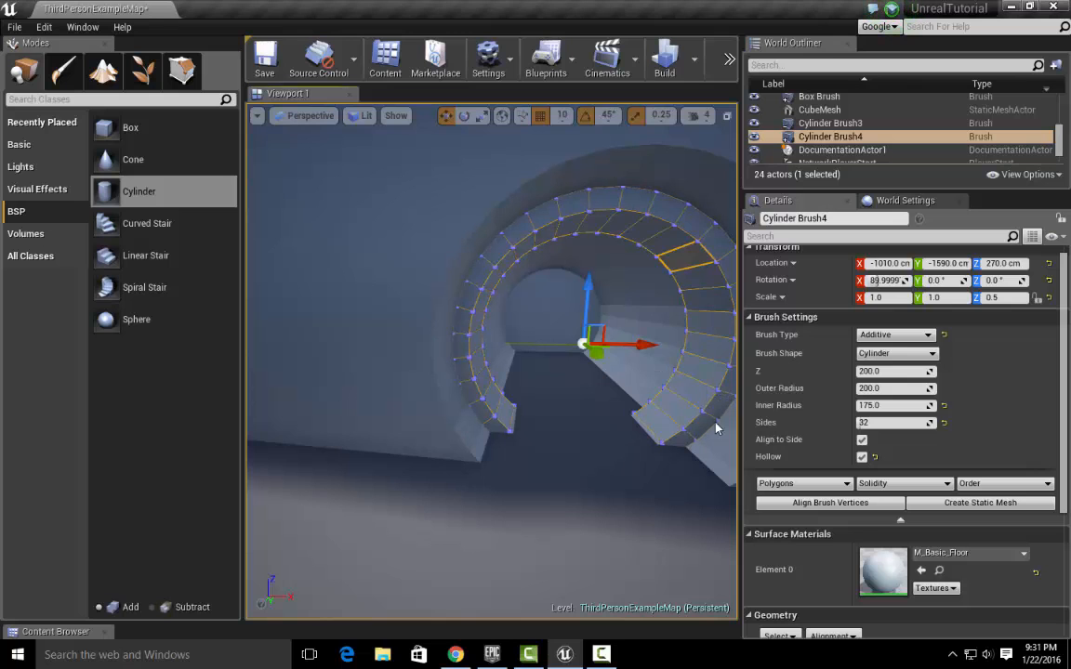
Step: Place an additive box brush on the open floor in front of the tunnel wall
right_click_drag(556, 430, 692, 390)
right_click_drag(521, 372, 556, 415)
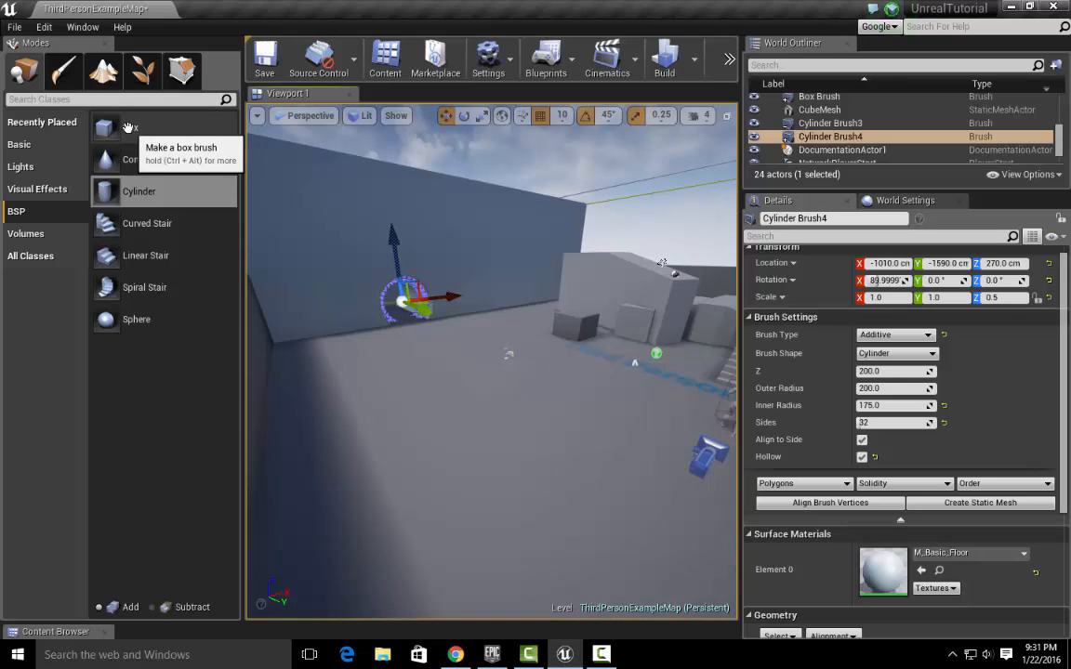
mouse_move(128, 128)
left_mouse_down()
mouse_move(281, 181)
mouse_move(406, 416)
left_mouse_up()
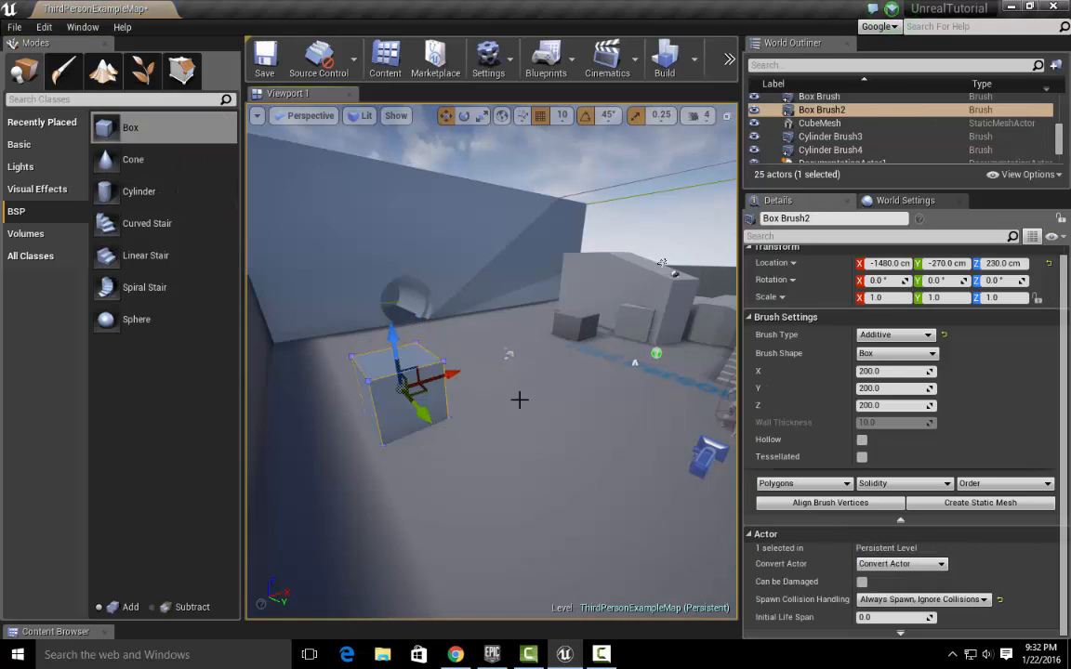
right_click_drag(518, 399, 571, 483)
Step: Expand the Content Browser and replace the box brush with a new one placed while the M_AssetPlatform material is selected
left_click_drag(555, 622, 555, 415)
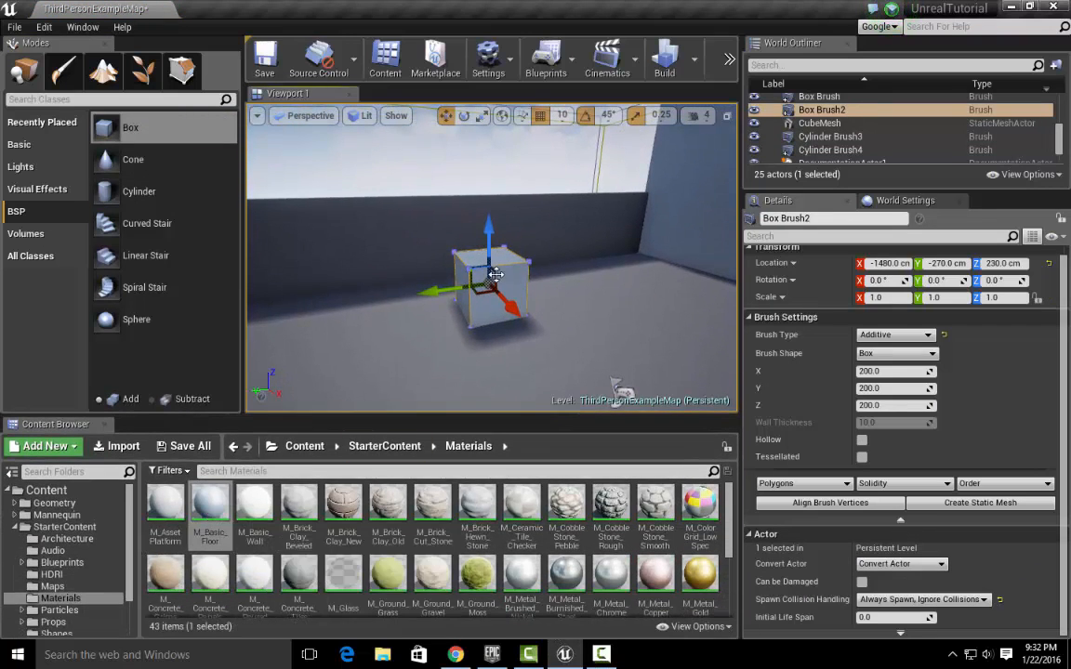
right_click_drag(608, 289, 535, 295)
key("Delete")
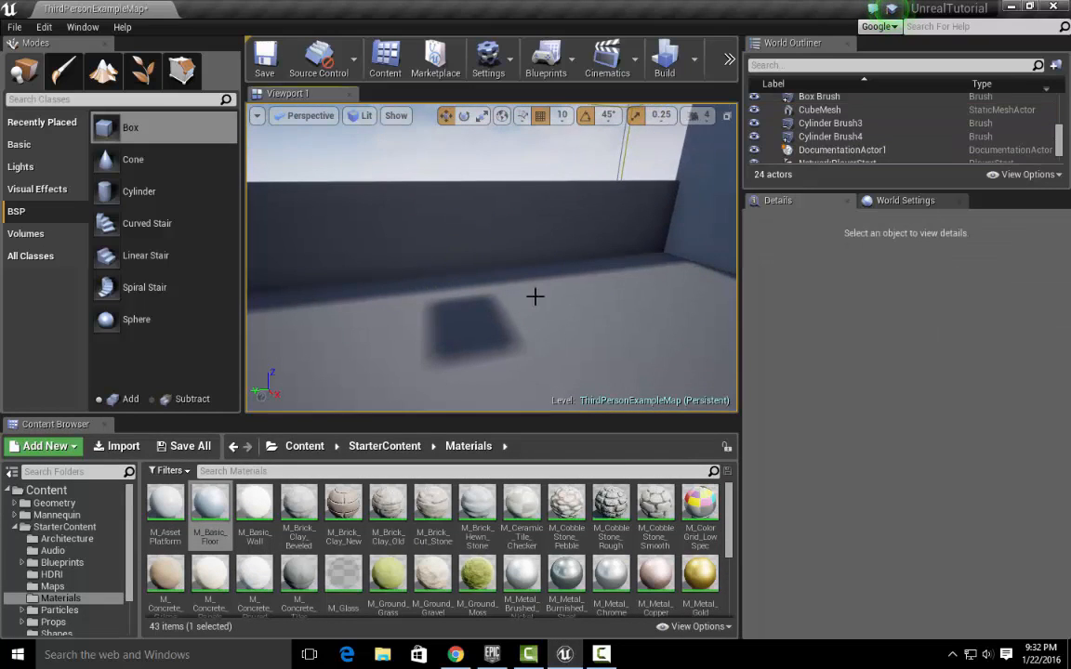
left_click(153, 526)
mouse_move(130, 127)
left_mouse_down()
mouse_move(348, 192)
mouse_move(476, 312)
mouse_move(502, 277)
mouse_move(479, 245)
left_mouse_up()
mouse_move(488, 235)
right_mouse_down()
mouse_move(502, 236)
mouse_move(480, 223)
mouse_move(492, 223)
right_mouse_up()
Step: Set the new box brush's X and Y scale to 0.5
left_click(883, 297)
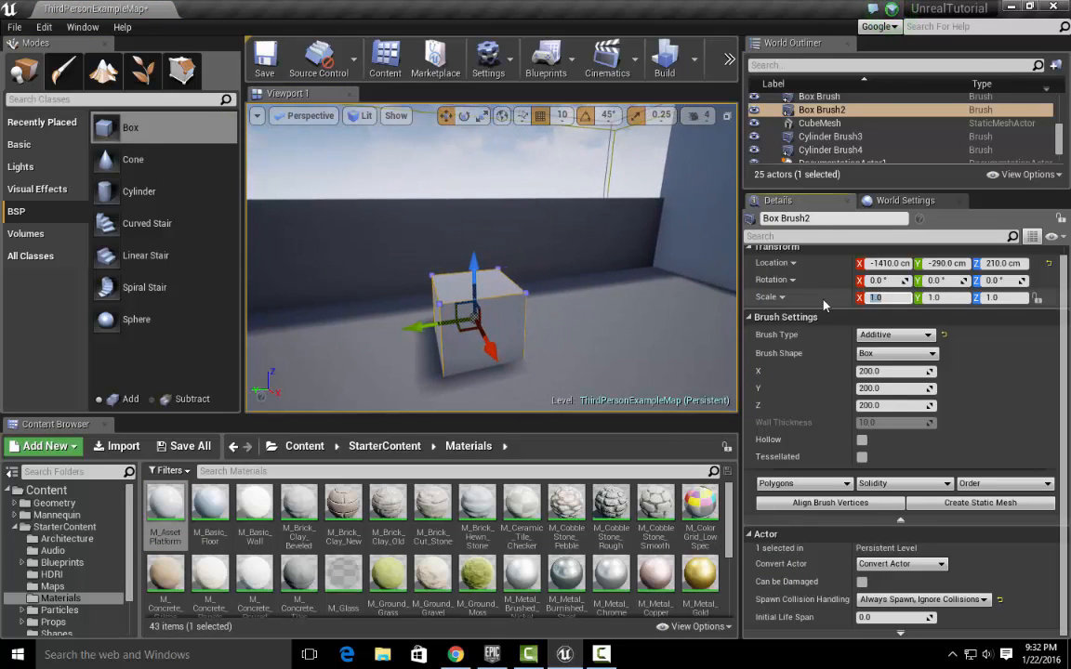
type(".5")
key("Tab")
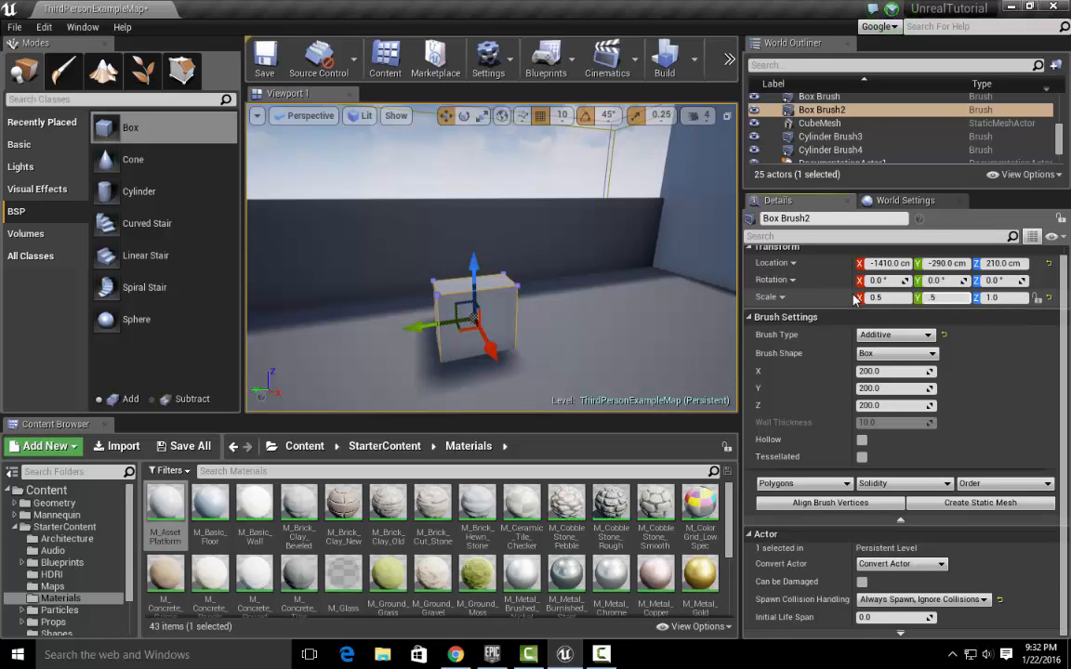
type(".5")
key("Return")
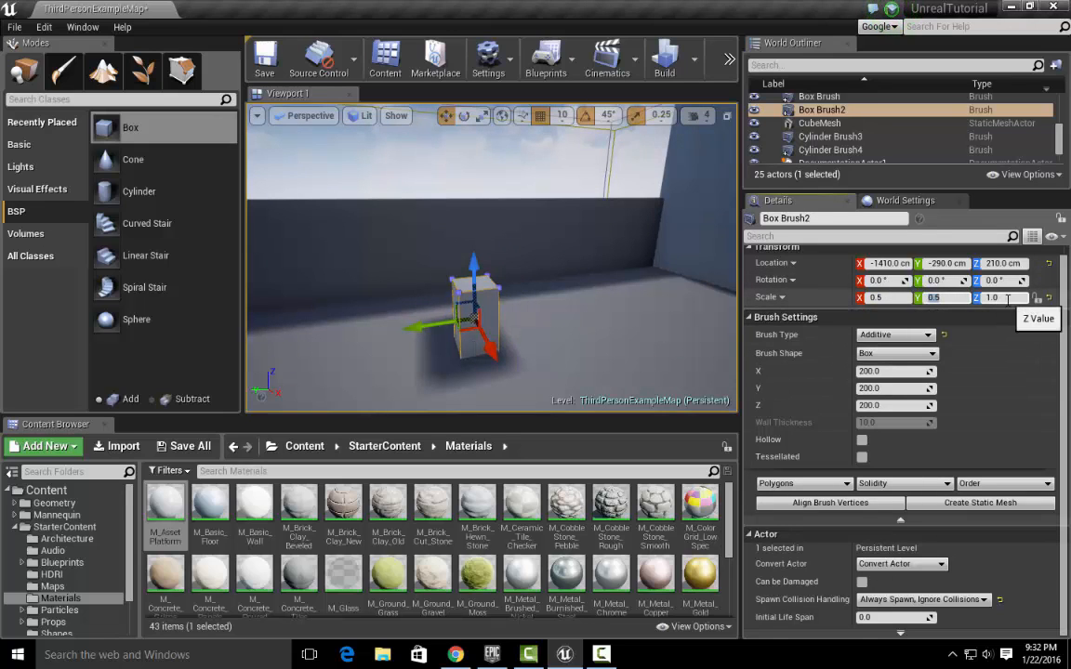
Step: Shrink the Content Browser and stretch the box brush vertically into a pillar with a Z scale of 2.75
right_click_drag(547, 281, 598, 269)
key("s")
key("w")
key("d")
key("a")
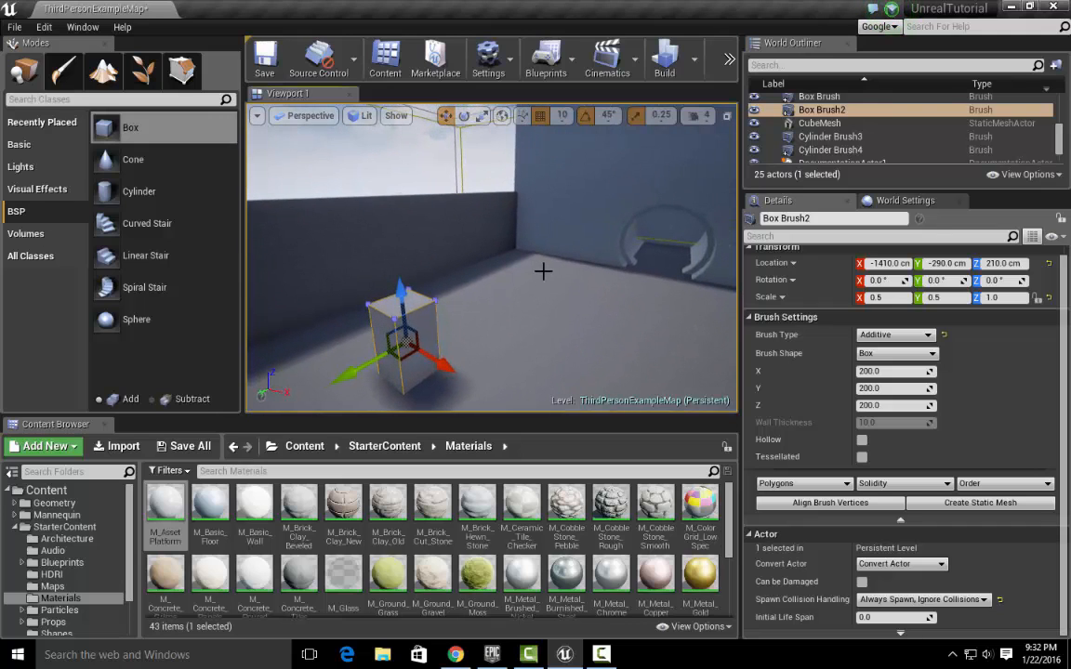
left_click_drag(461, 411, 462, 489)
right_click_drag(588, 322, 589, 358)
key("w")
right_click_drag(500, 377, 500, 362)
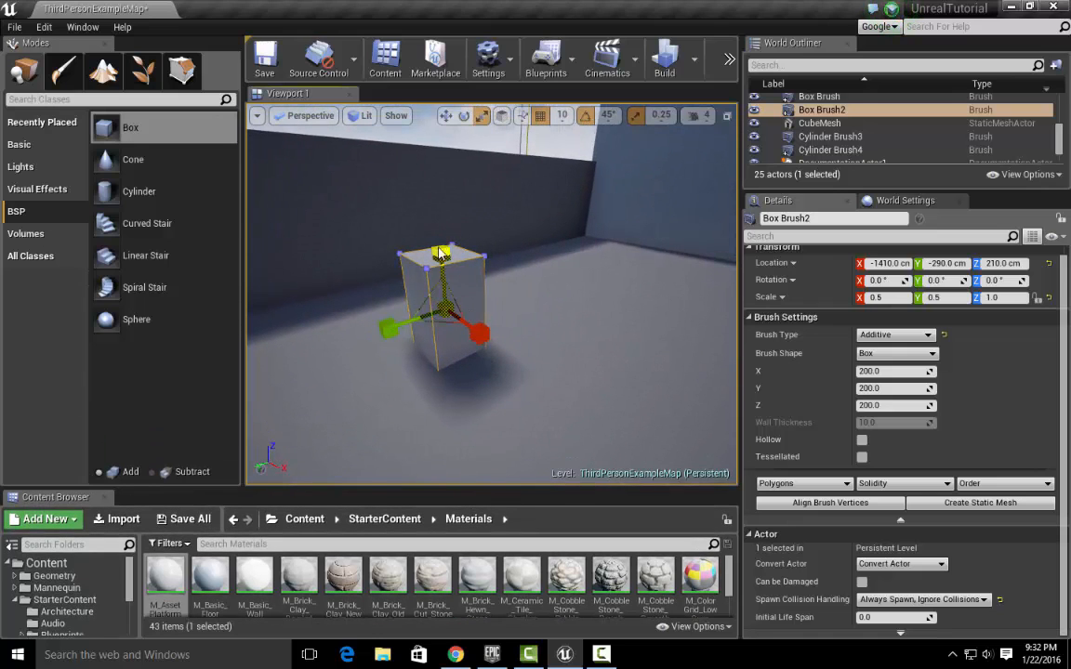
left_click_drag(441, 253, 441, 244)
Step: Raise the pillar to a Z location of 400 cm so that its base sits near the floor
mouse_move(516, 325)
right_mouse_down()
mouse_move(507, 335)
mouse_move(518, 327)
right_mouse_up()
key("s")
key("w")
left_click_drag(487, 246, 503, 183)
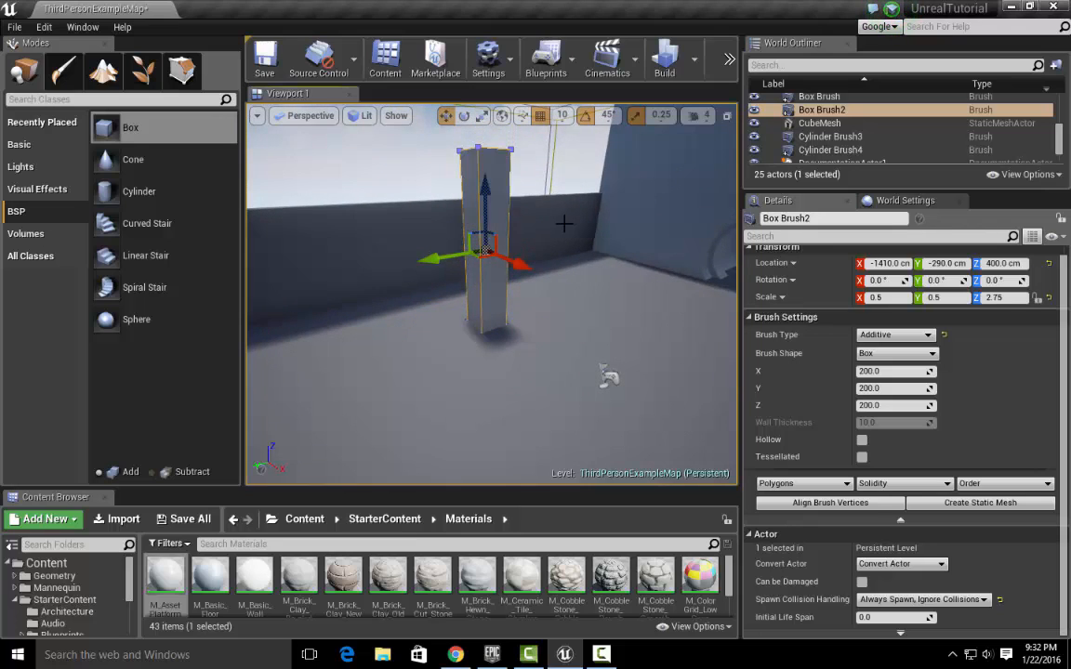
Step: Duplicate the pillar's box brush in place
key("w")
mouse_move(546, 224)
right_mouse_down()
mouse_move(537, 216)
mouse_move(546, 224)
right_mouse_up()
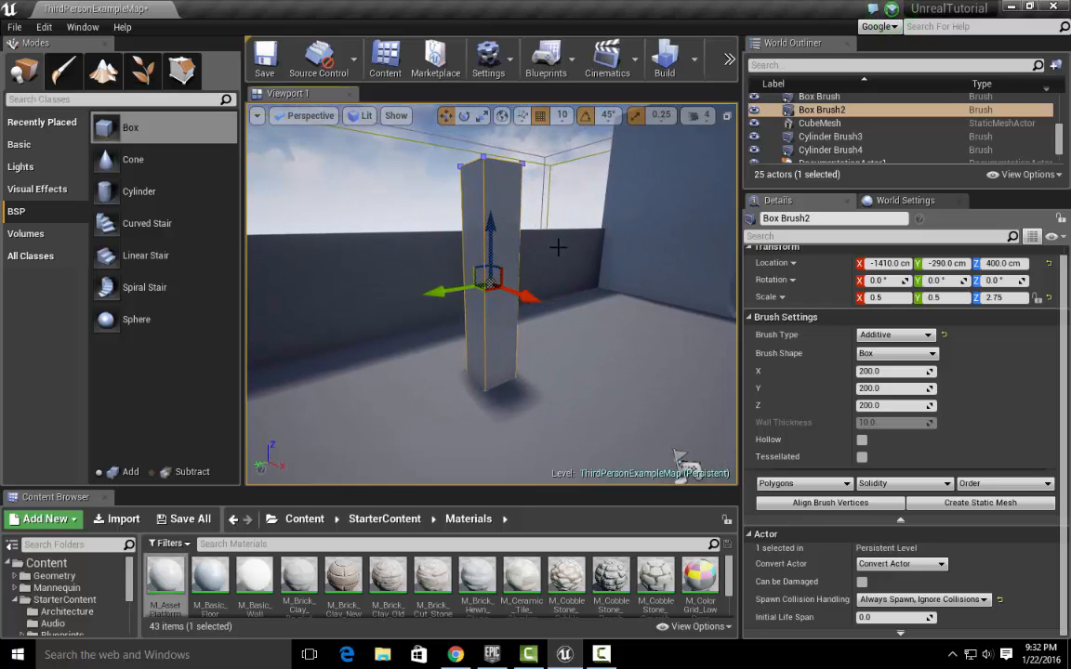
key("a")
right_click_drag(558, 247, 564, 251)
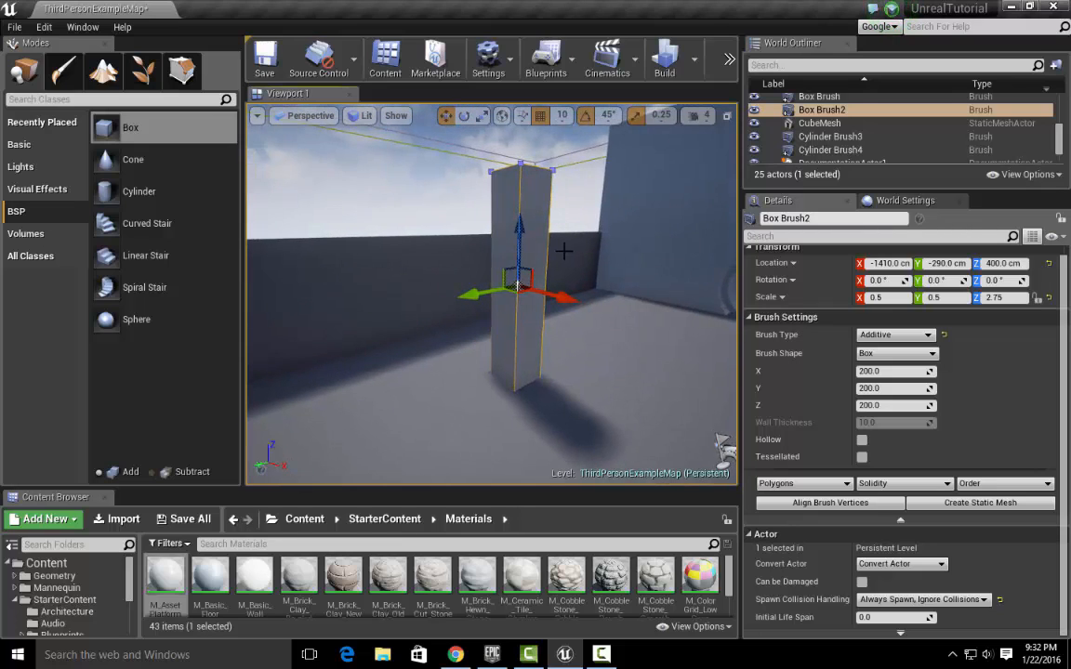
key("ctrl+w")
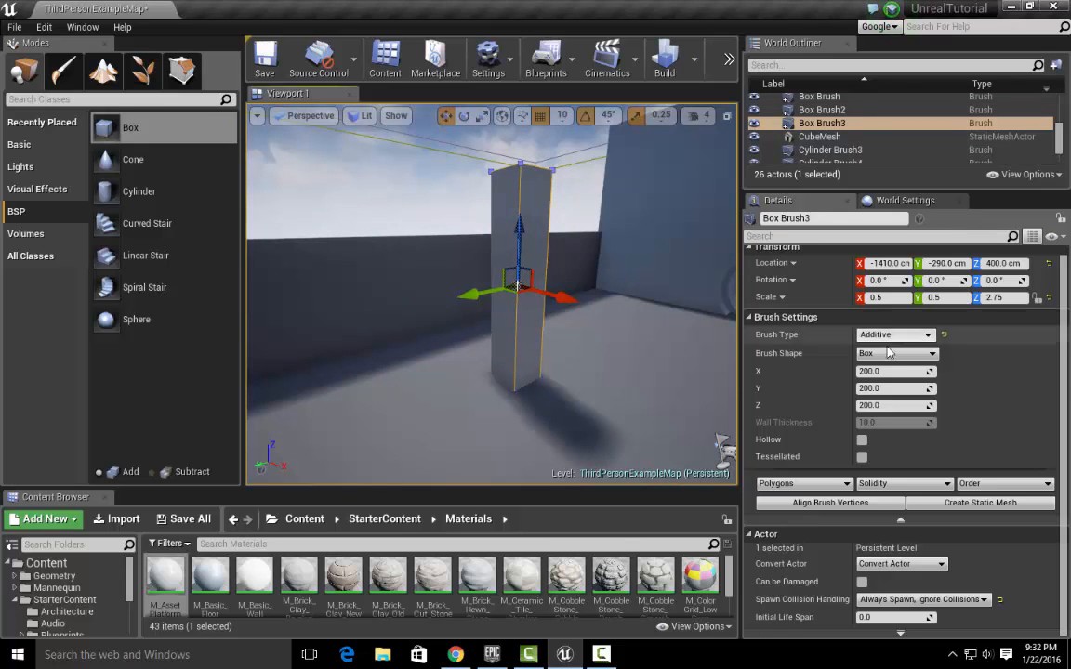
Step: Set the duplicate's Z scale to 0.5 and lower it to the pillar's base at Z 170 cm
left_click(996, 297)
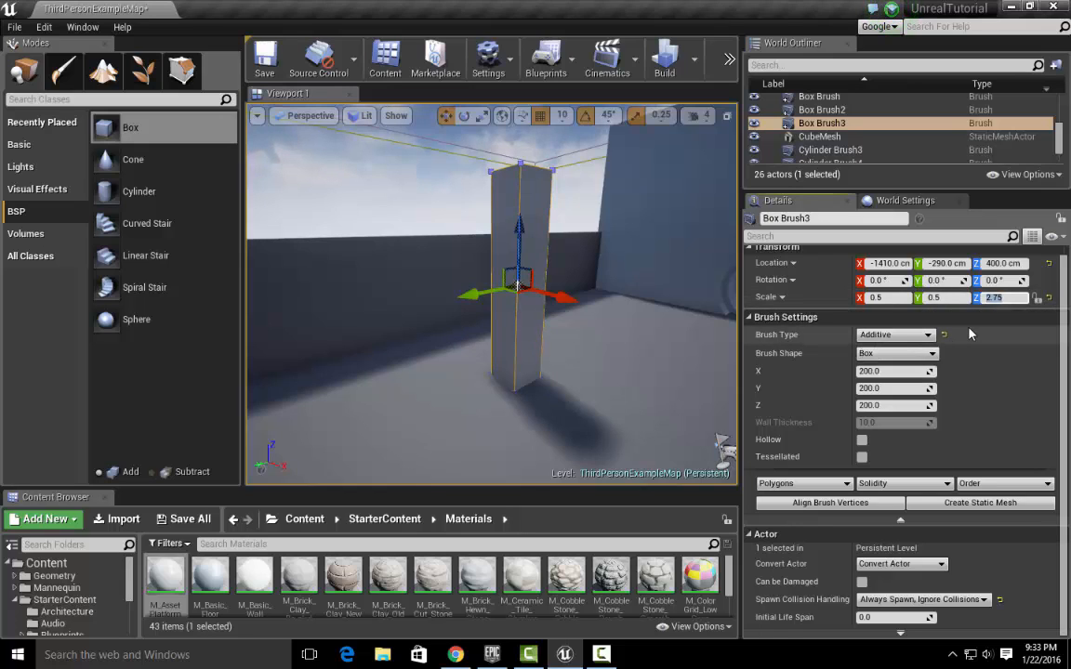
key("Return")
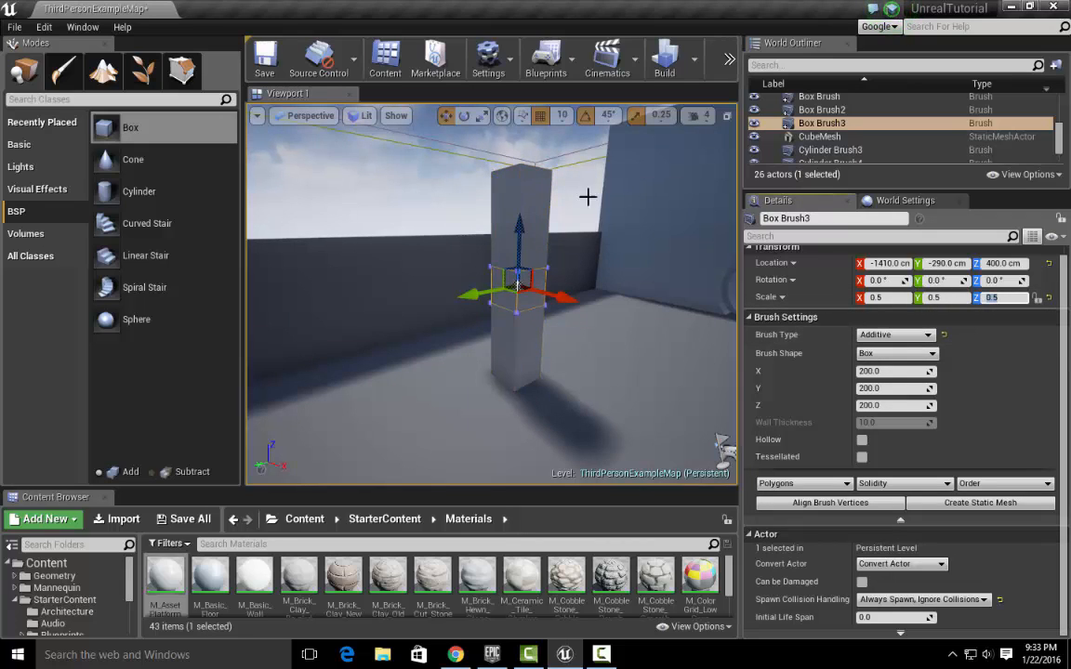
left_click_drag(524, 228, 519, 313)
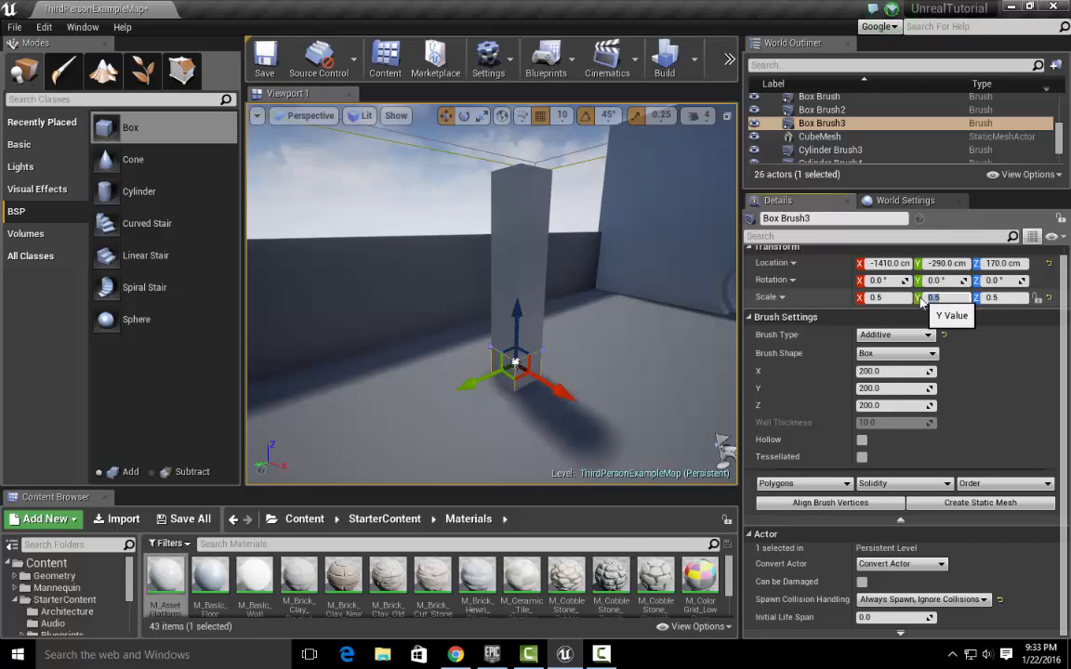
Step: Set the X and Y scale of the box brush at the pillar's base to 0.6
left_click(948, 297)
key("BackSpace")
type("0.6")
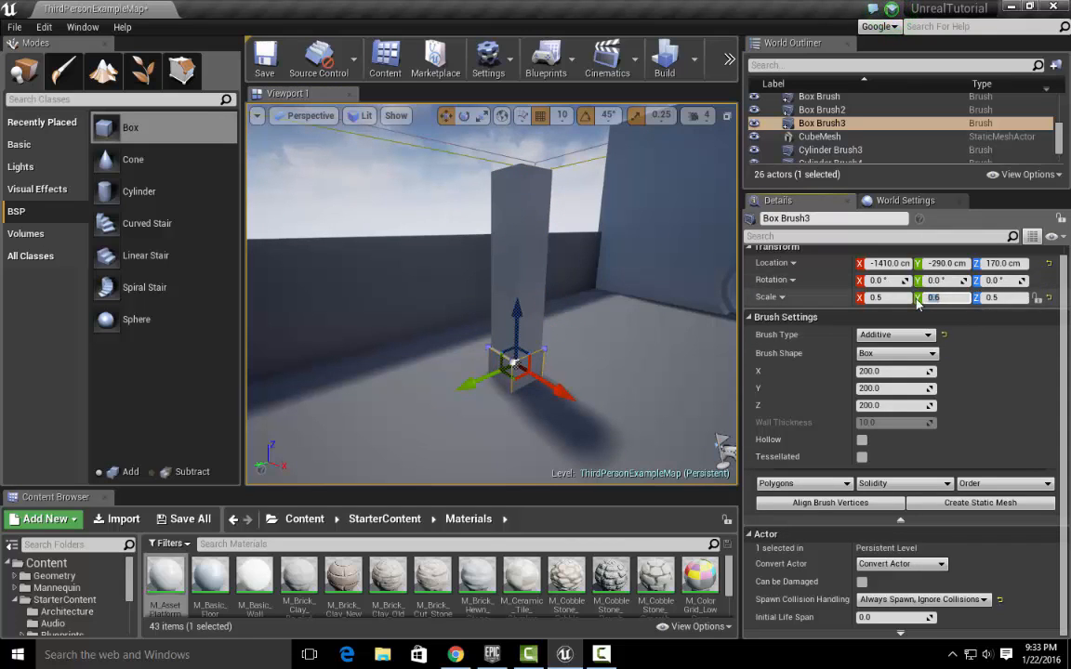
left_click(895, 297)
key("BackSpace")
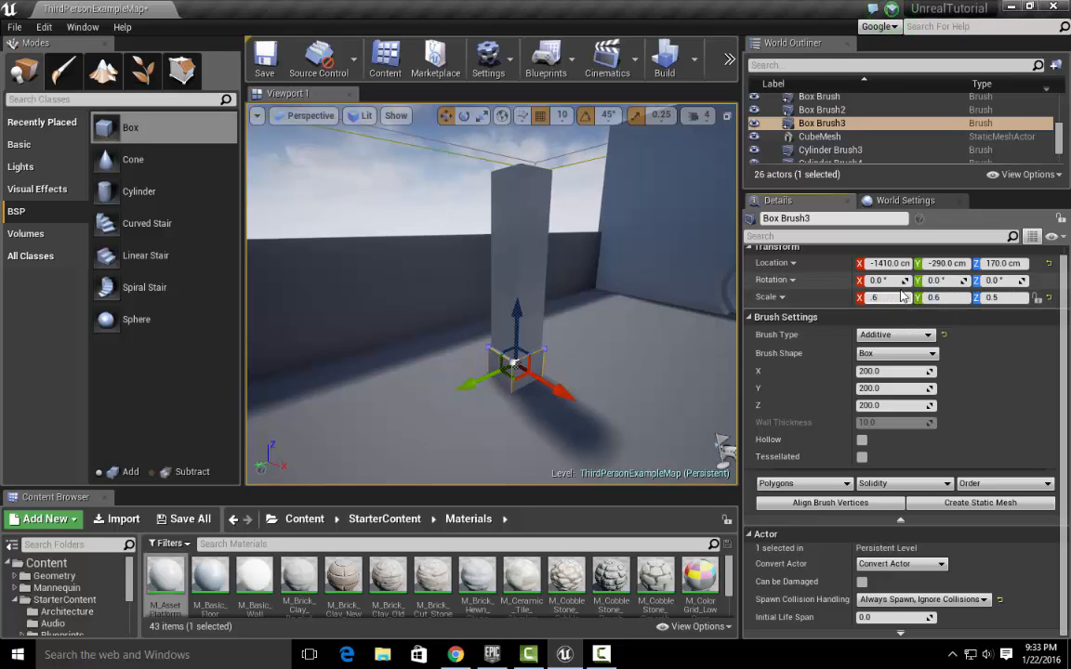
Step: Duplicate the base brush and raise the copy to the top of the pillar at Z 680 cm
mouse_move(591, 342)
right_mouse_down()
mouse_move(591, 407)
mouse_move(548, 427)
mouse_move(535, 409)
mouse_move(497, 409)
mouse_move(529, 367)
mouse_move(539, 317)
mouse_move(534, 357)
mouse_move(418, 363)
mouse_move(473, 362)
mouse_move(511, 307)
mouse_move(530, 358)
mouse_move(535, 339)
mouse_move(589, 344)
right_mouse_up()
key("w")
key("a")
key("d")
key("a")
key("s")
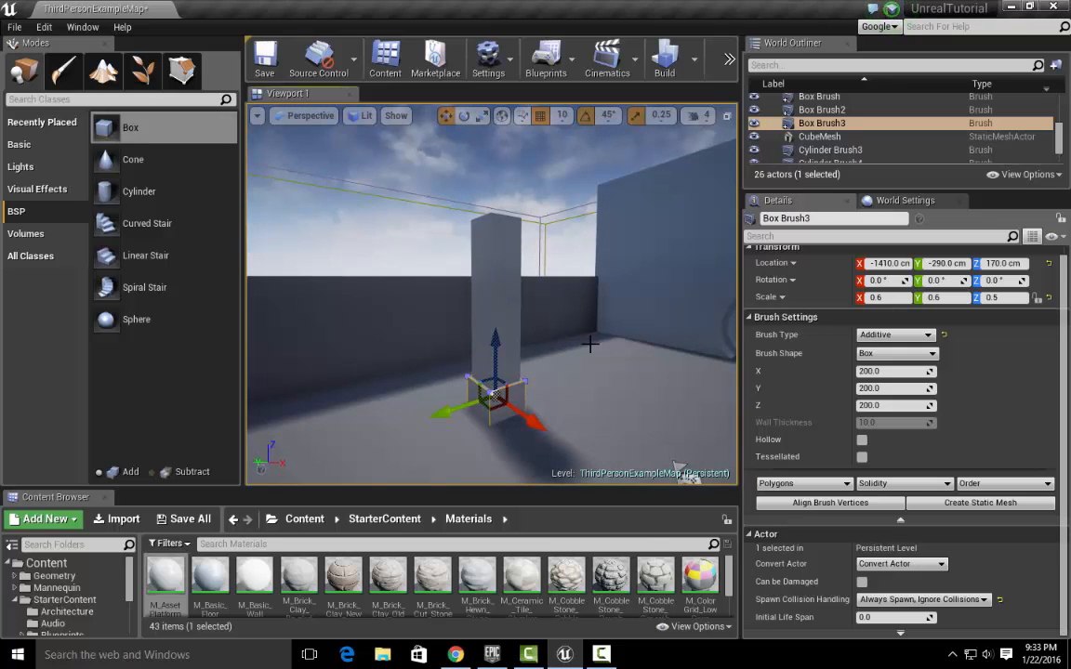
key("ctrl+w")
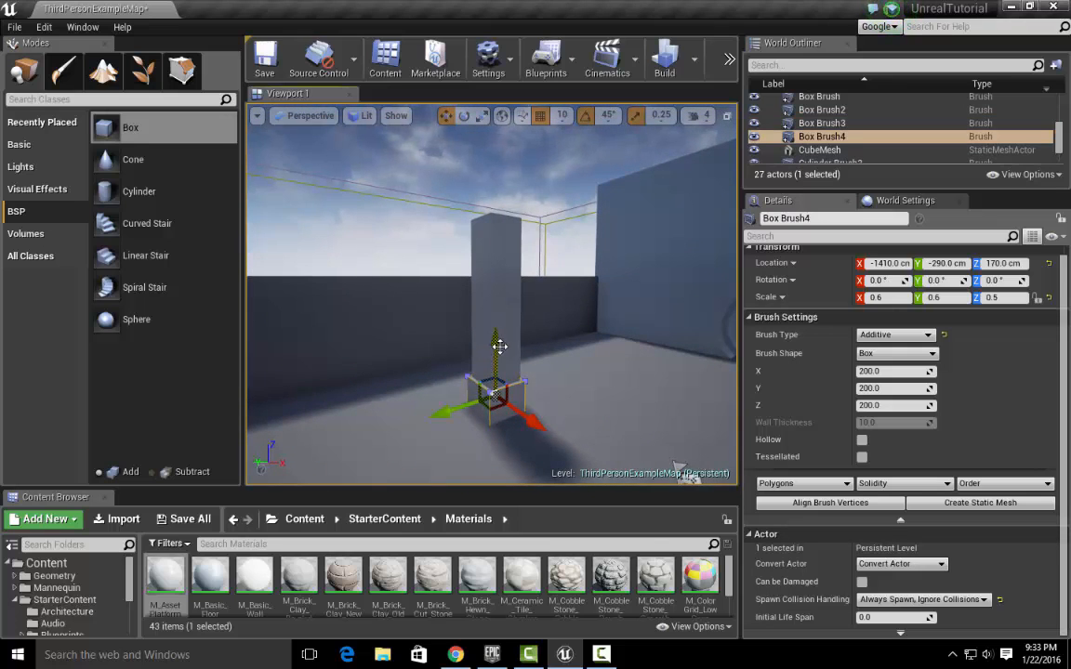
mouse_move(499, 345)
left_mouse_down()
mouse_move(509, 223)
mouse_move(528, 176)
left_mouse_up()
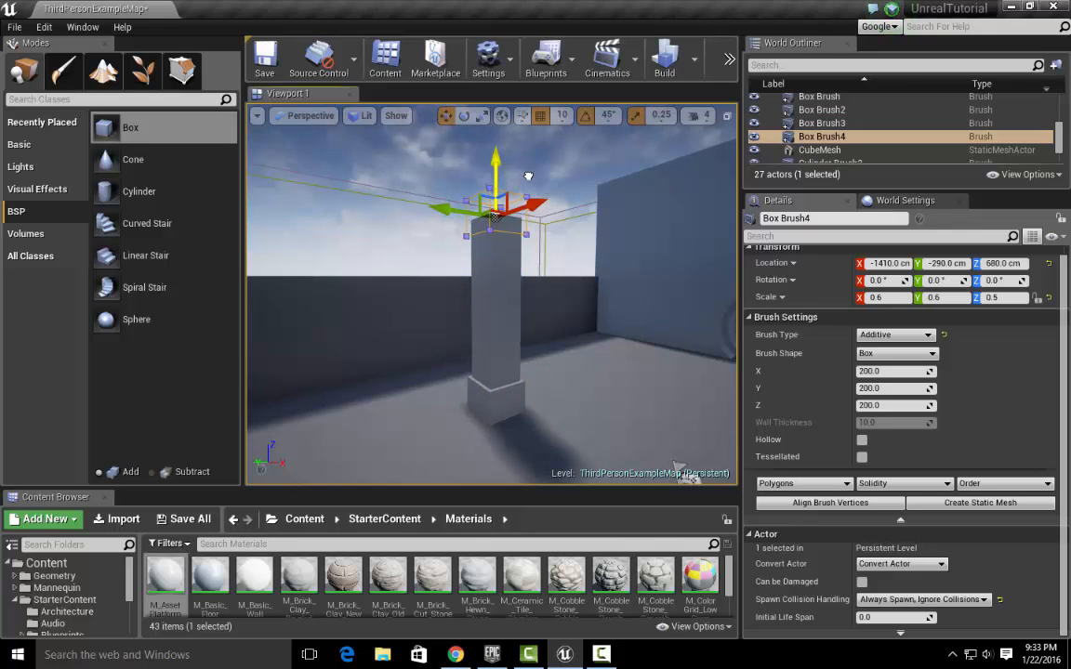
Step: Narrow the box brush on top of the pillar to a Y scale of 0.25
scroll(562, 244, "up", 5)
right_click_drag(573, 246, 562, 186)
key("w")
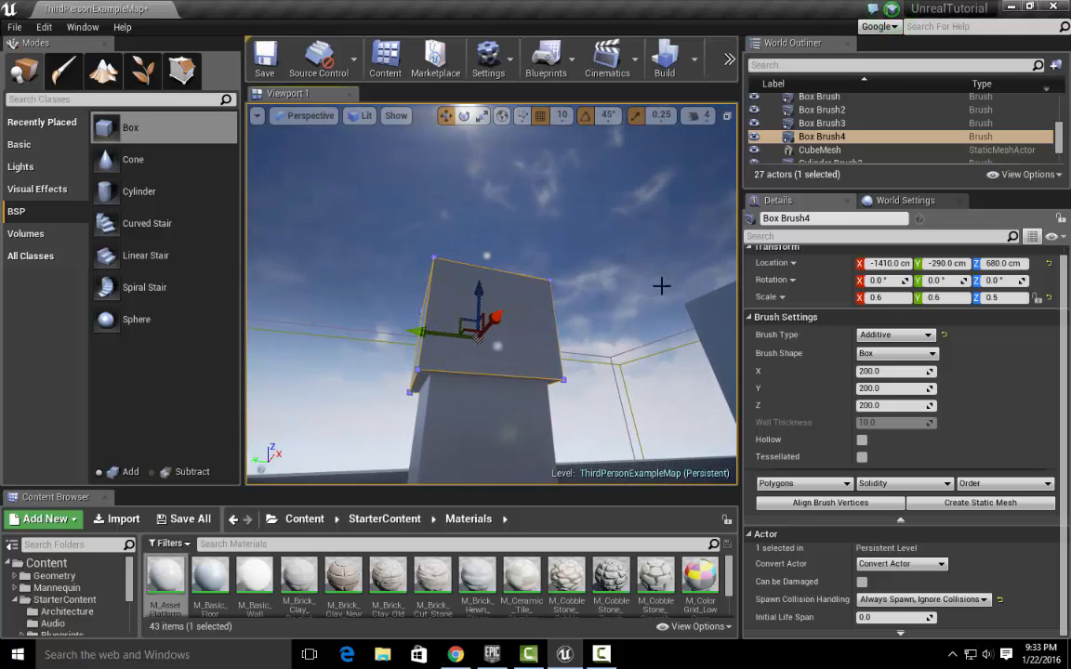
key("r")
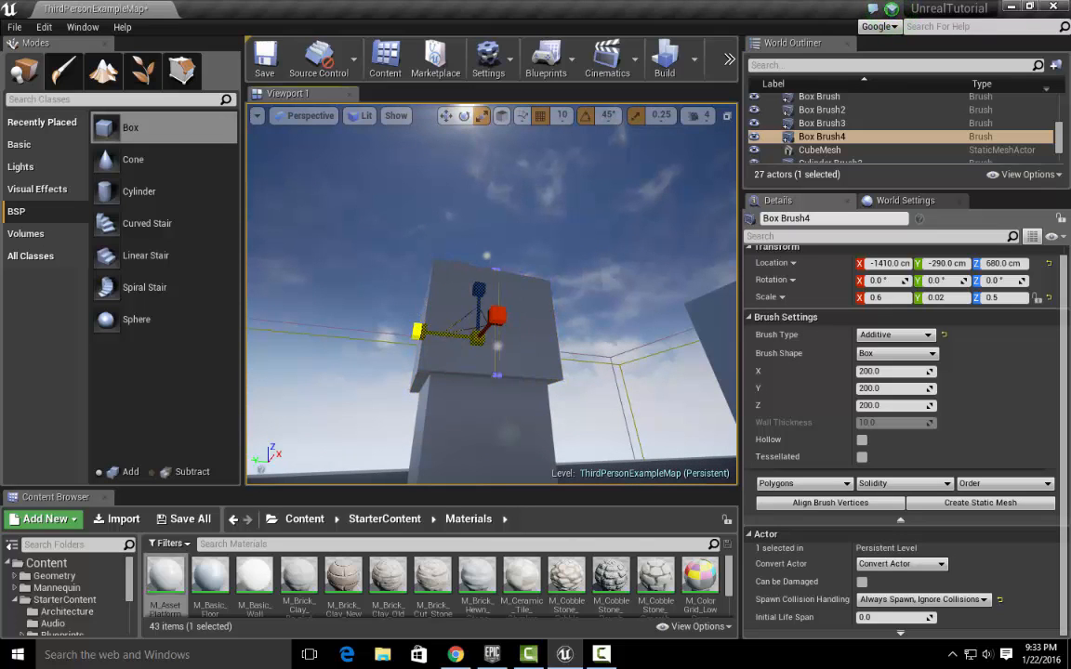
Step: Raise the narrowed top brush to Z 710 cm and shift it along the X axis to -1350 cm
key("d")
right_click_drag(562, 339, 455, 339)
key("w")
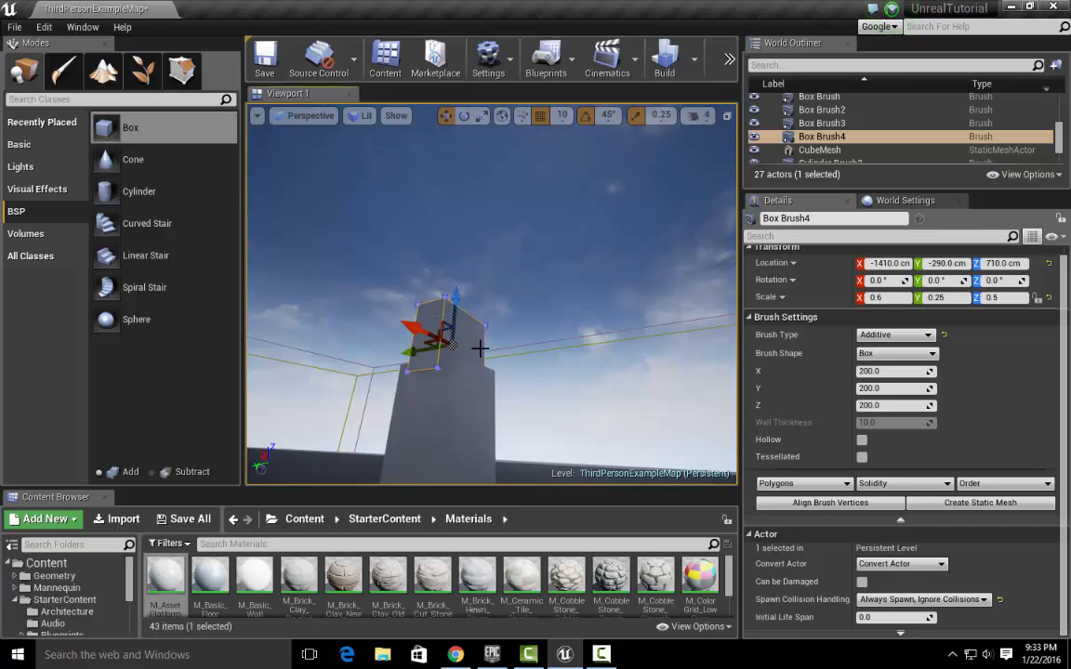
key("a")
right_click_drag(480, 349, 472, 376)
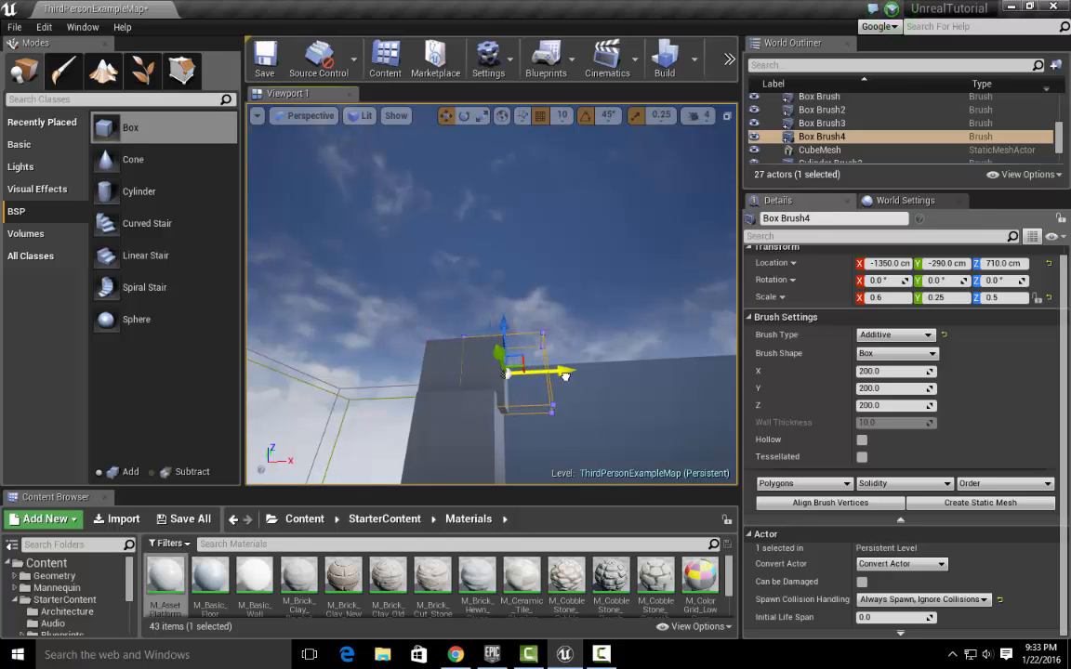
right_click_drag(497, 403, 463, 405)
key("d")
key("a")
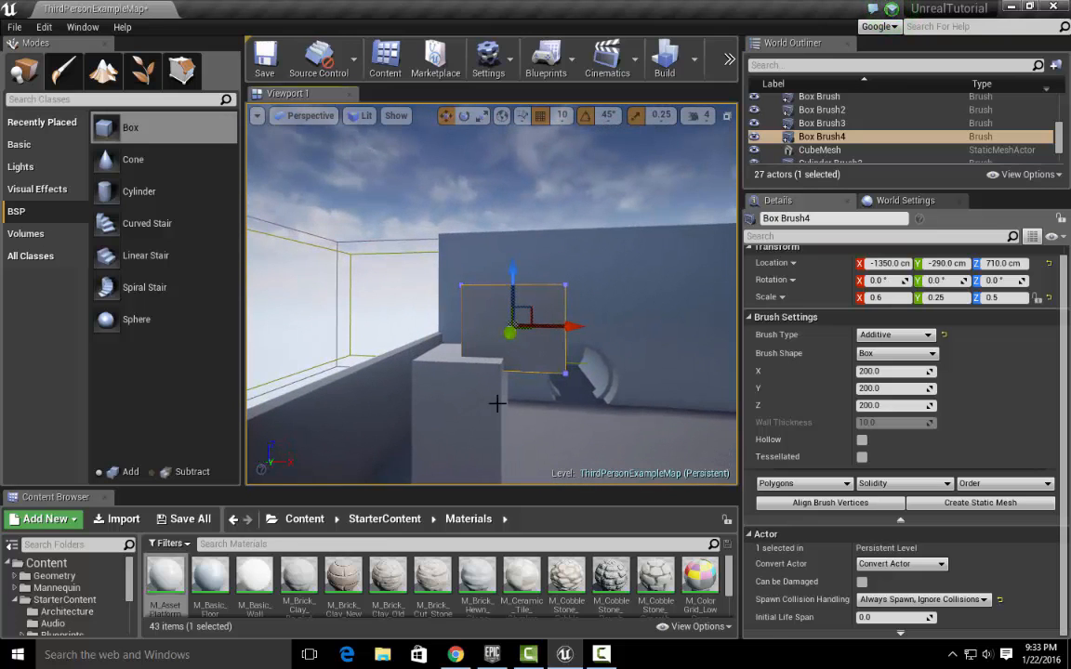
Step: Taper Box Brush4 in geometry editing by moving its two bottom vertices at the outer end inward along X
right_click_drag(648, 424, 553, 331)
key("d")
key("s")
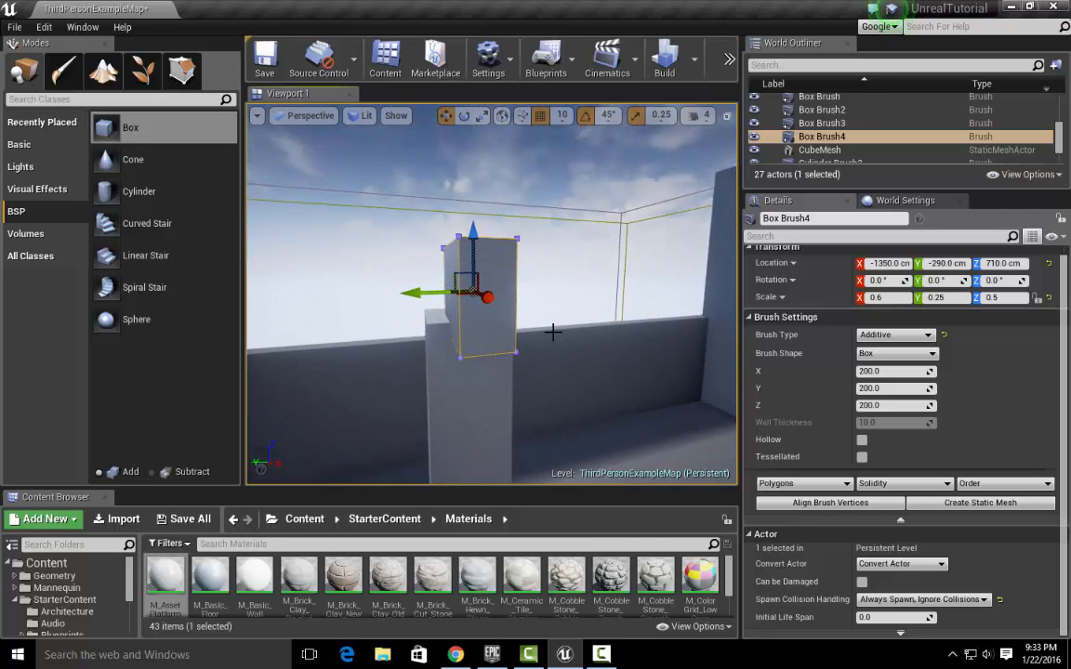
left_click(182, 73)
mouse_move(554, 258)
right_mouse_down()
mouse_move(555, 335)
mouse_move(555, 232)
mouse_move(585, 218)
mouse_move(567, 302)
right_mouse_up()
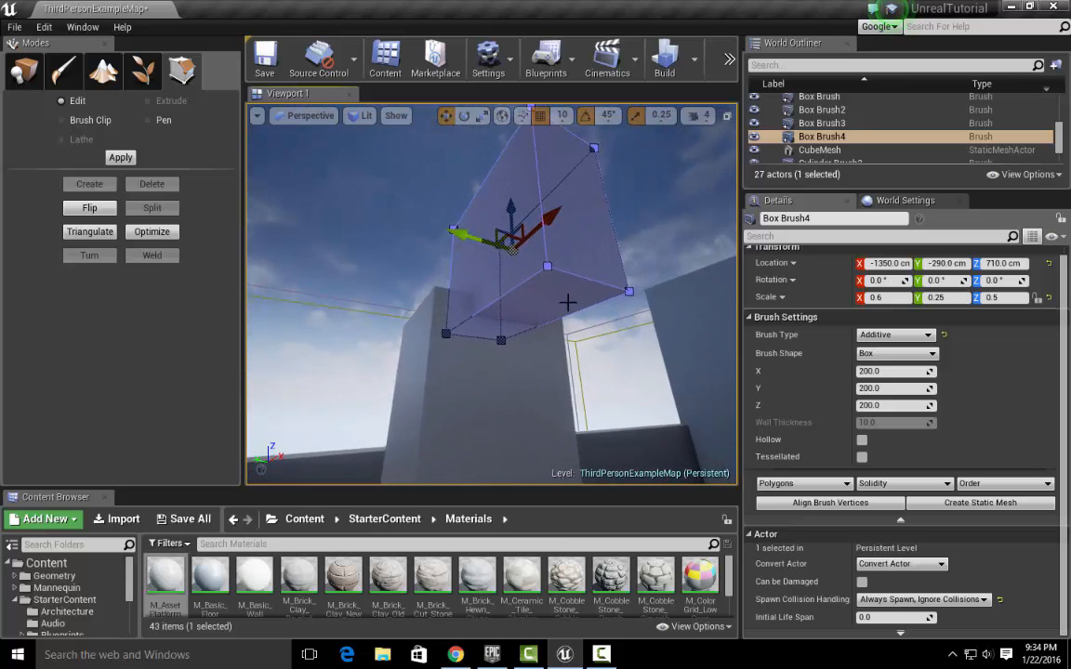
left_click(629, 292)
left_click(547, 267)
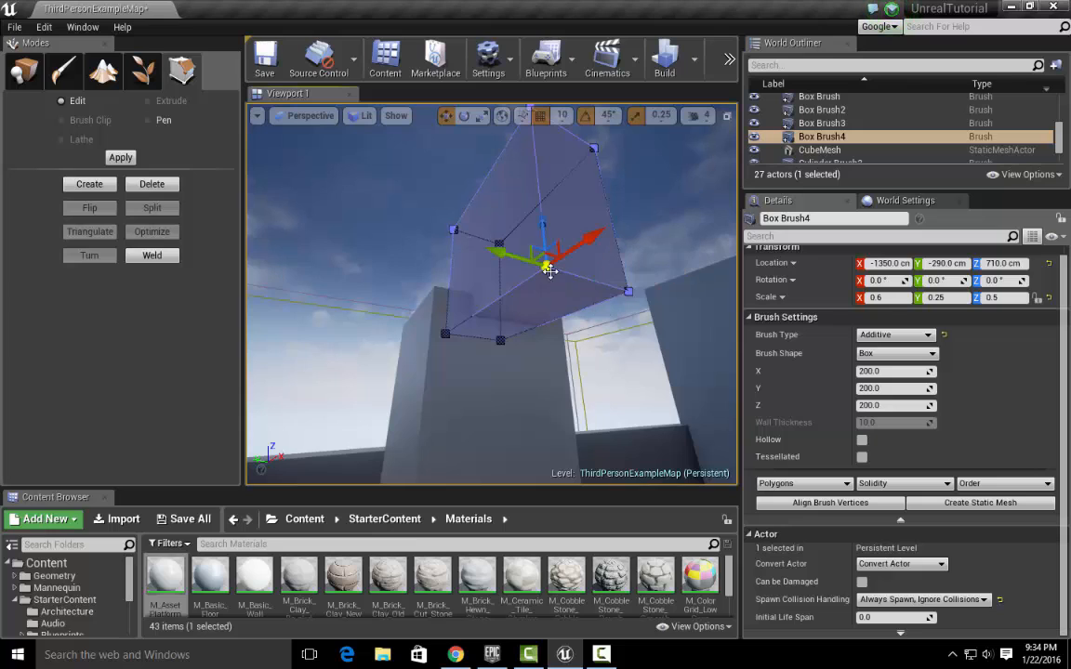
left_click(629, 291, "ctrl")
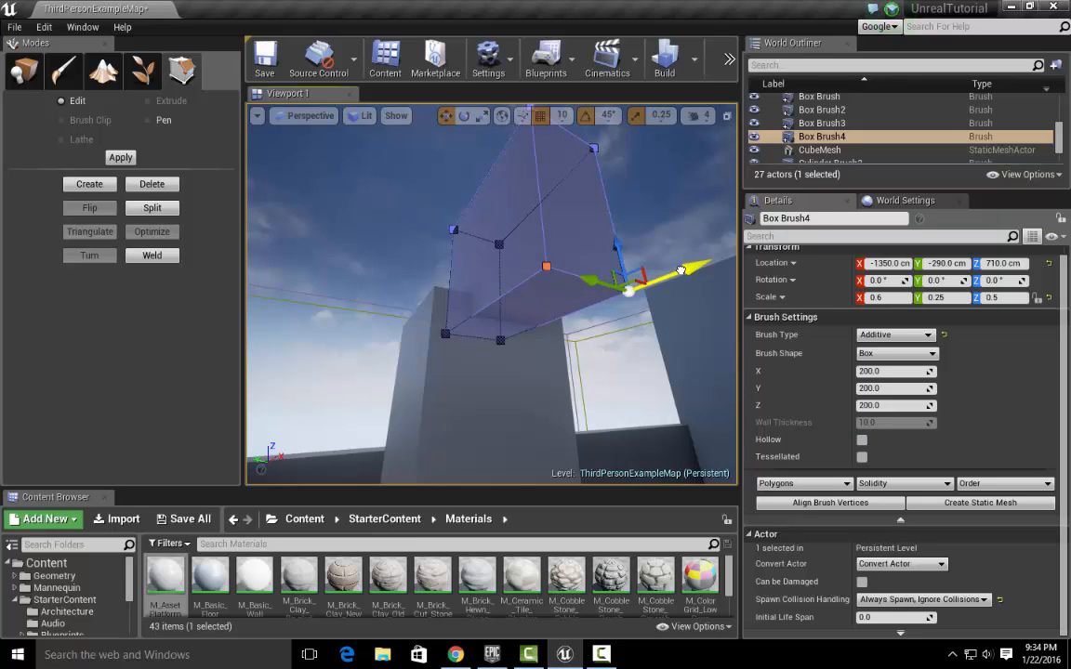
left_click_drag(622, 299, 621, 299)
mouse_move(622, 299)
right_mouse_down()
mouse_move(692, 290)
mouse_move(671, 284)
mouse_move(695, 275)
mouse_move(643, 277)
mouse_move(664, 281)
mouse_move(647, 305)
mouse_move(621, 300)
mouse_move(567, 257)
mouse_move(621, 269)
mouse_move(608, 325)
mouse_move(567, 367)
mouse_move(599, 362)
mouse_move(581, 334)
mouse_move(599, 327)
mouse_move(582, 308)
right_mouse_up()
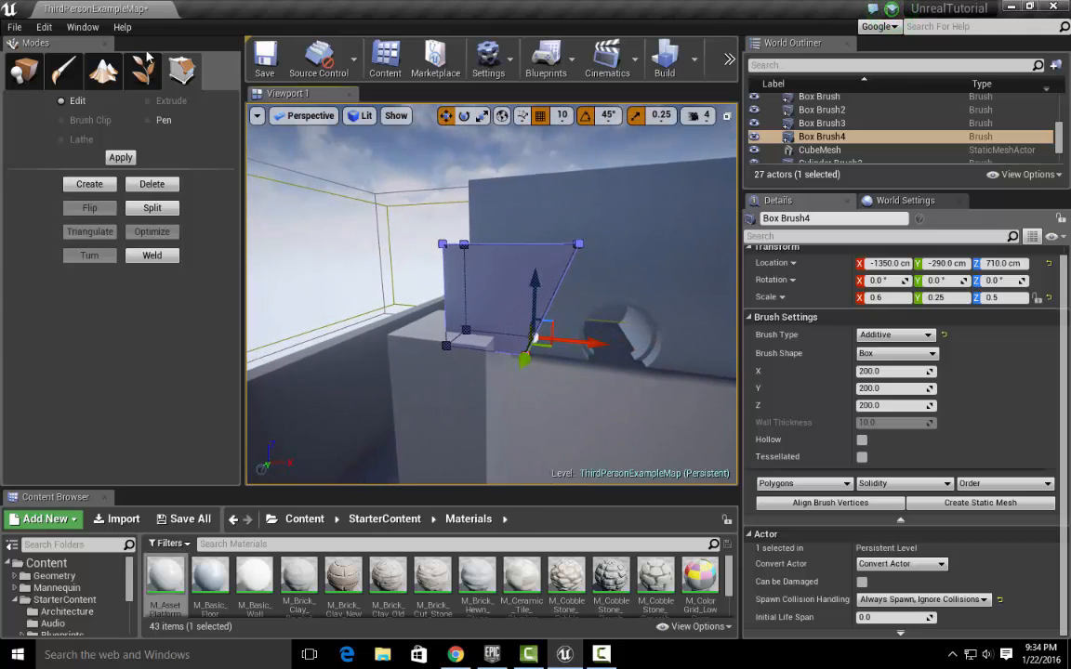
left_click(24, 69)
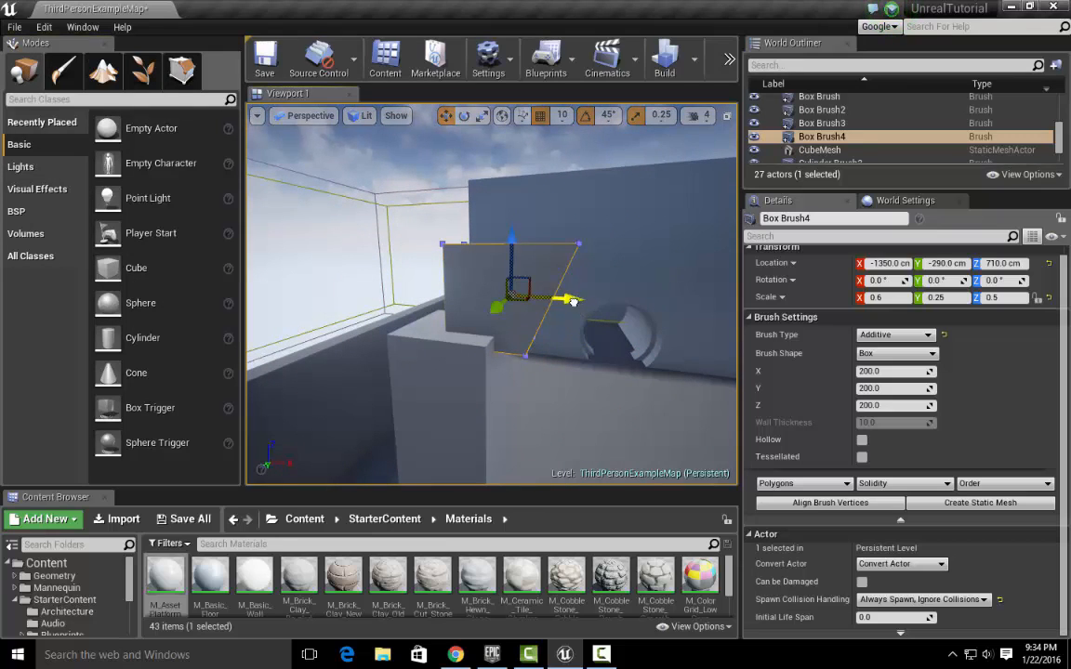
Step: Move the tapered brush onto the column top at X -1380 cm and Z 720 cm
mouse_move(548, 305)
right_mouse_down()
mouse_move(576, 304)
mouse_move(446, 299)
mouse_move(660, 316)
right_mouse_up()
right_click_drag(492, 303, 513, 303)
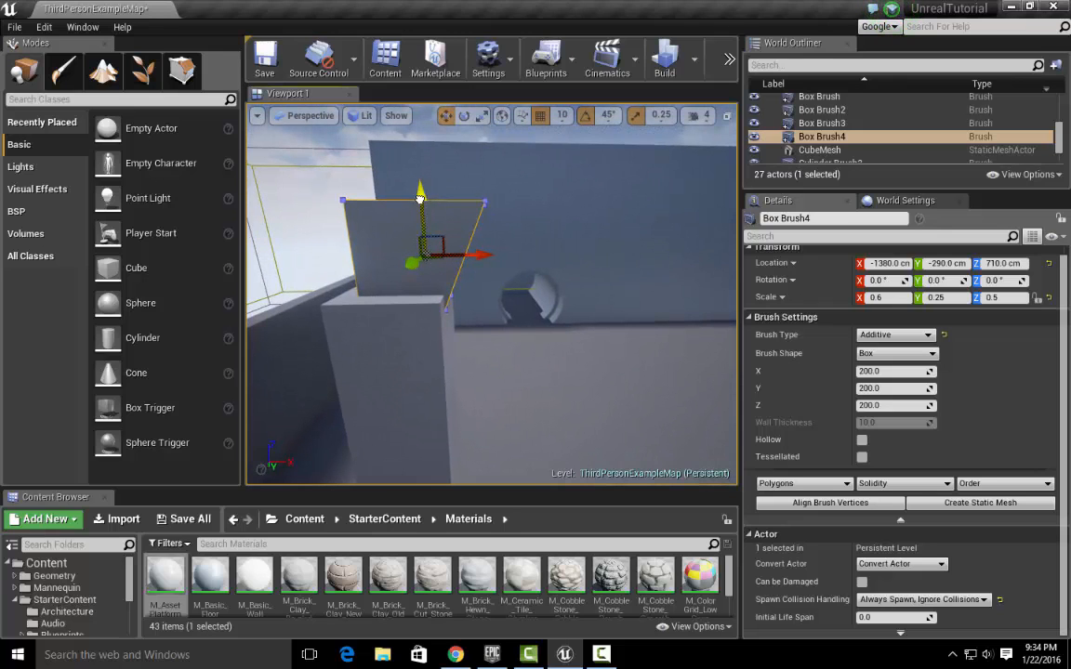
left_click_drag(420, 199, 420, 180)
Step: Widen the viewport by narrowing the adjoining outliner and details area
right_click_drag(482, 263, 355, 263)
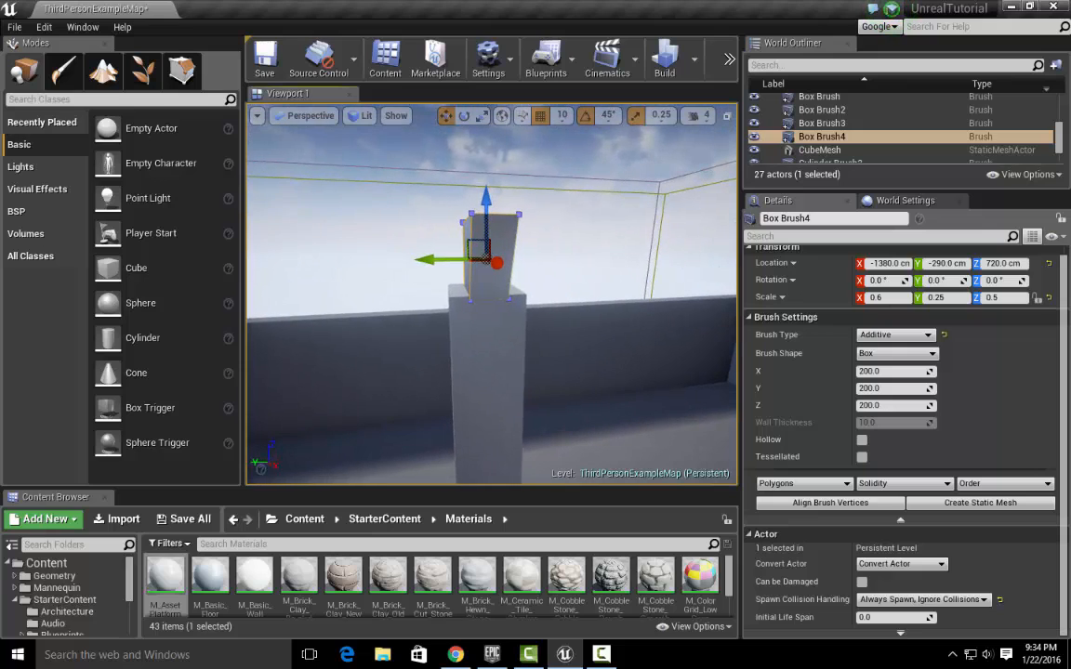
key("r")
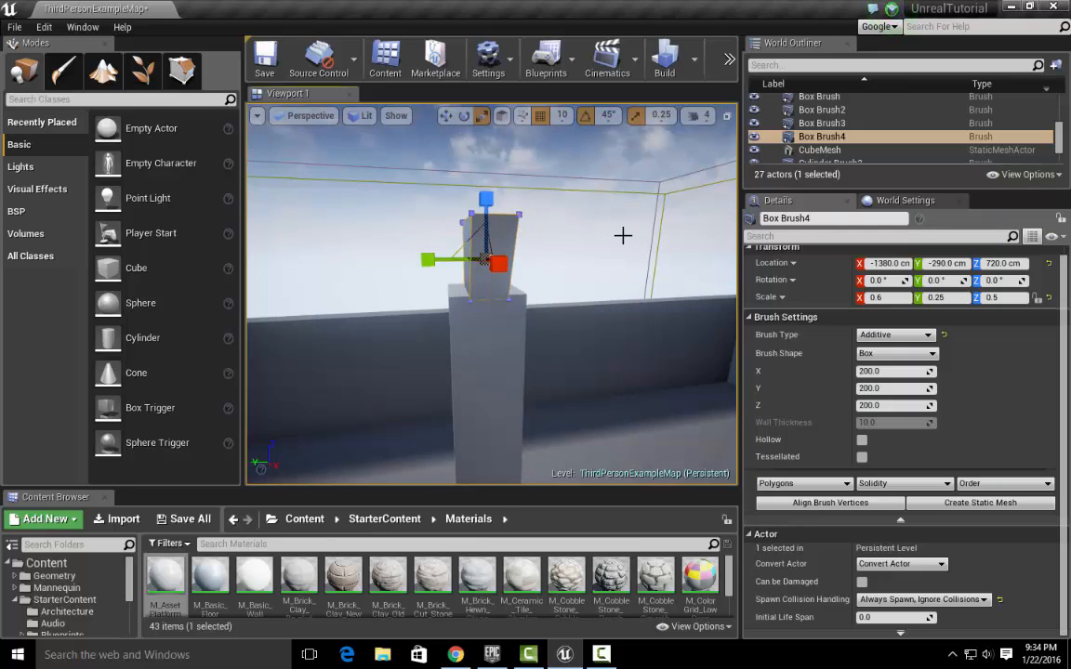
right_click_drag(622, 234, 677, 260)
left_click_drag(741, 266, 790, 269)
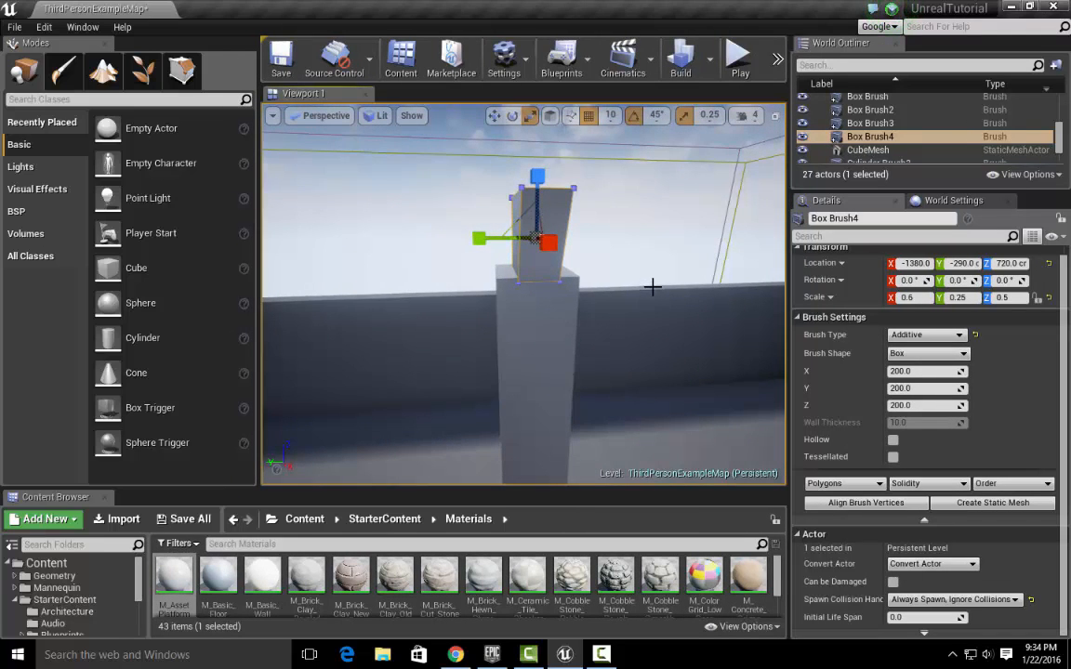
Step: Duplicate the tapered brush and rotate the copy 90° about Z
key("ctrl+w")
key("e")
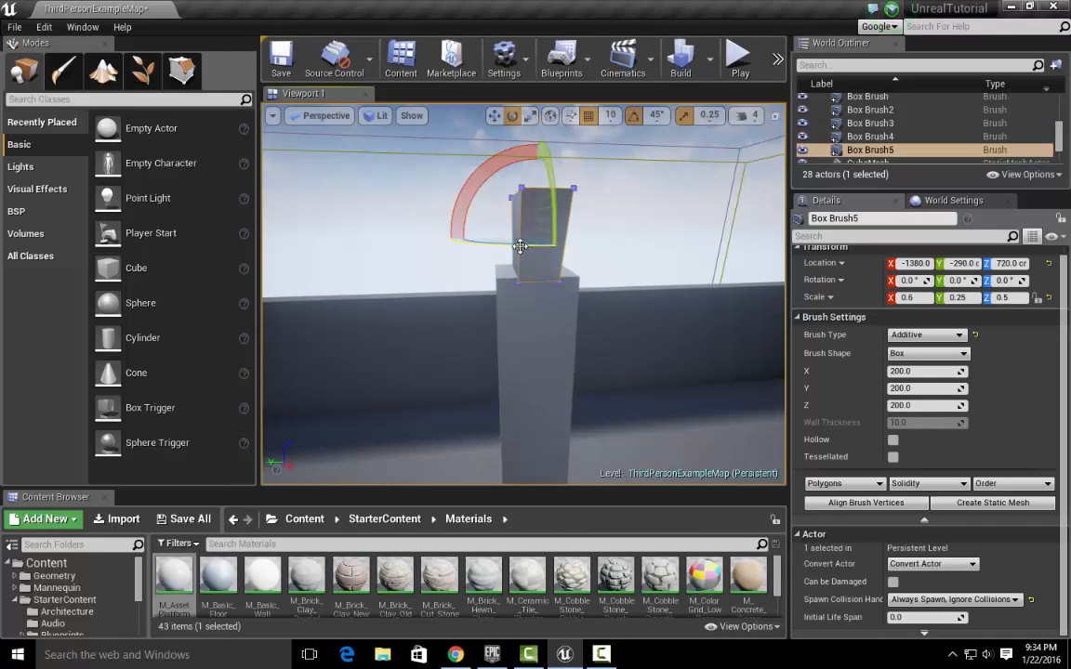
mouse_move(521, 246)
left_mouse_down()
mouse_move(562, 248)
mouse_move(627, 277)
left_mouse_up()
right_click_drag(651, 292, 819, 312)
Step: Position the rotated copy on the adjacent side of the column top at X -1410 cm, Y -260 cm
key("w")
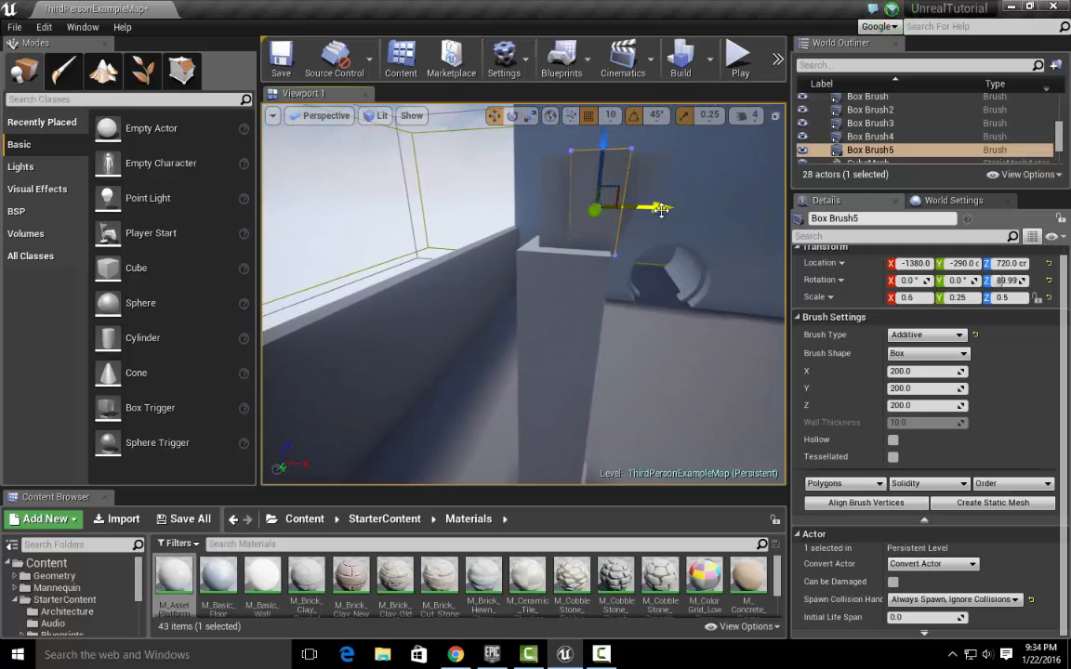
left_click_drag(660, 210, 633, 213)
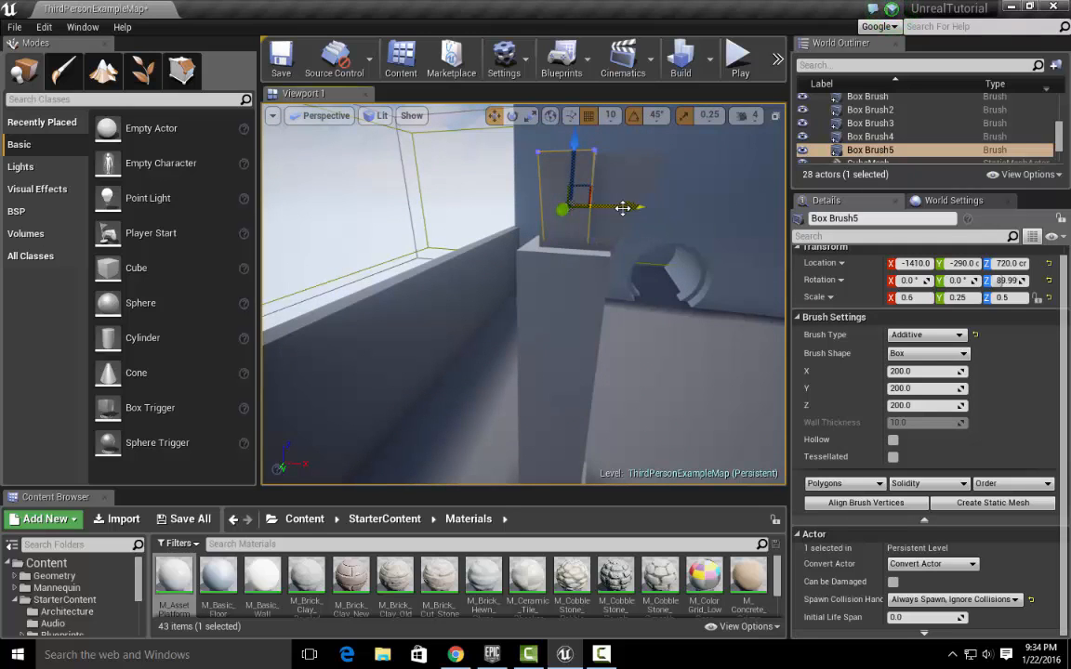
mouse_move(563, 210)
left_mouse_down()
mouse_move(554, 221)
mouse_move(574, 220)
left_mouse_up()
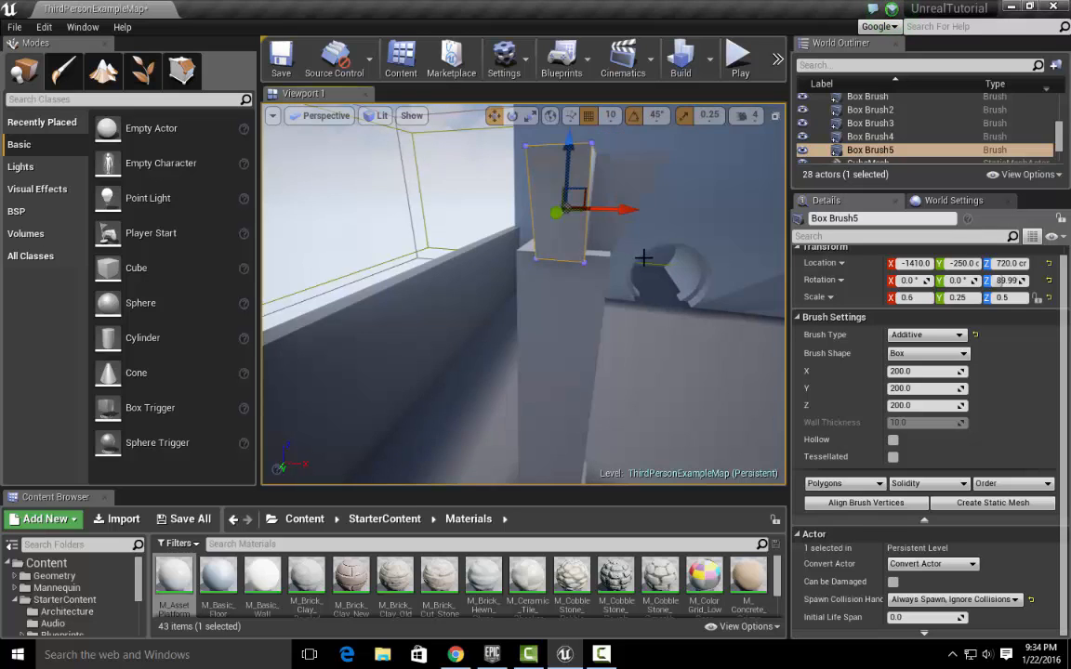
right_click_drag(643, 257, 631, 257)
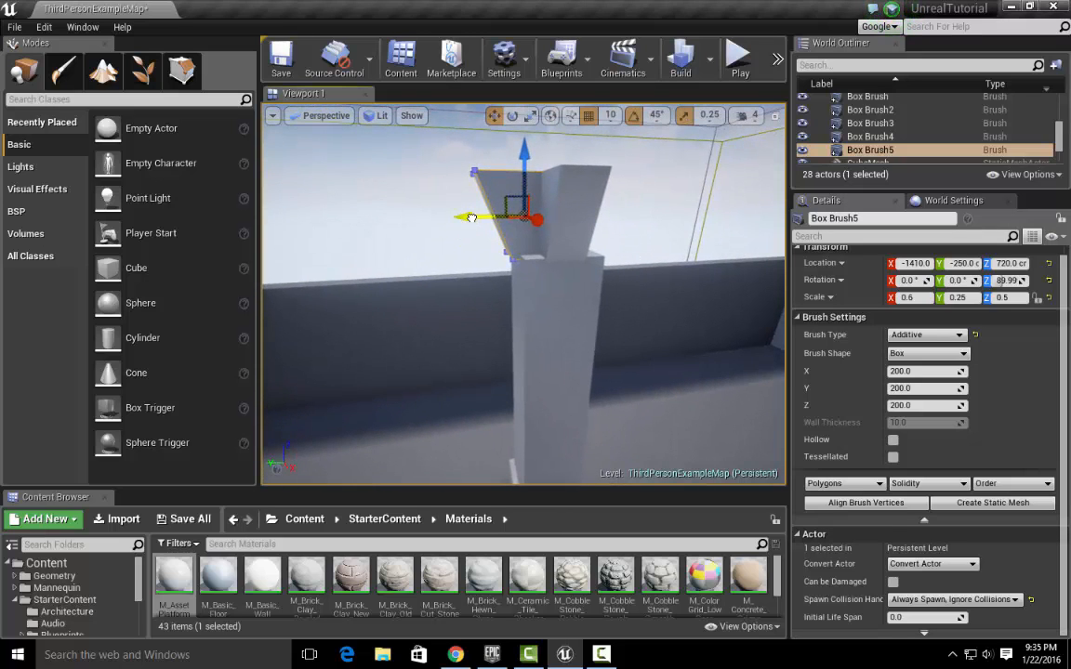
left_click_drag(472, 217, 478, 217)
right_click_drag(627, 268, 619, 267)
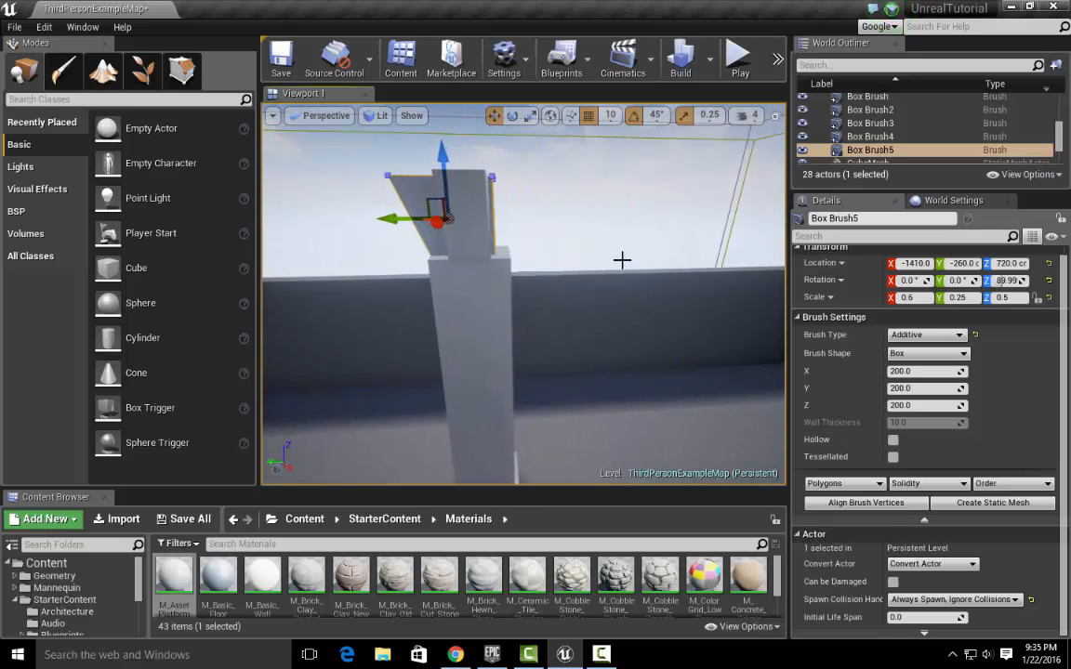
Step: Duplicate the rotated piece, turn the copy to -90° about Z and place it on the opposite side at Y -320 cm
key("ctrl+w")
mouse_move(396, 224)
left_mouse_down()
mouse_move(506, 248)
mouse_move(506, 223)
mouse_move(460, 223)
left_mouse_up()
key("e")
mouse_move(516, 263)
right_mouse_down()
mouse_move(491, 268)
mouse_move(520, 279)
right_mouse_up()
key("w")
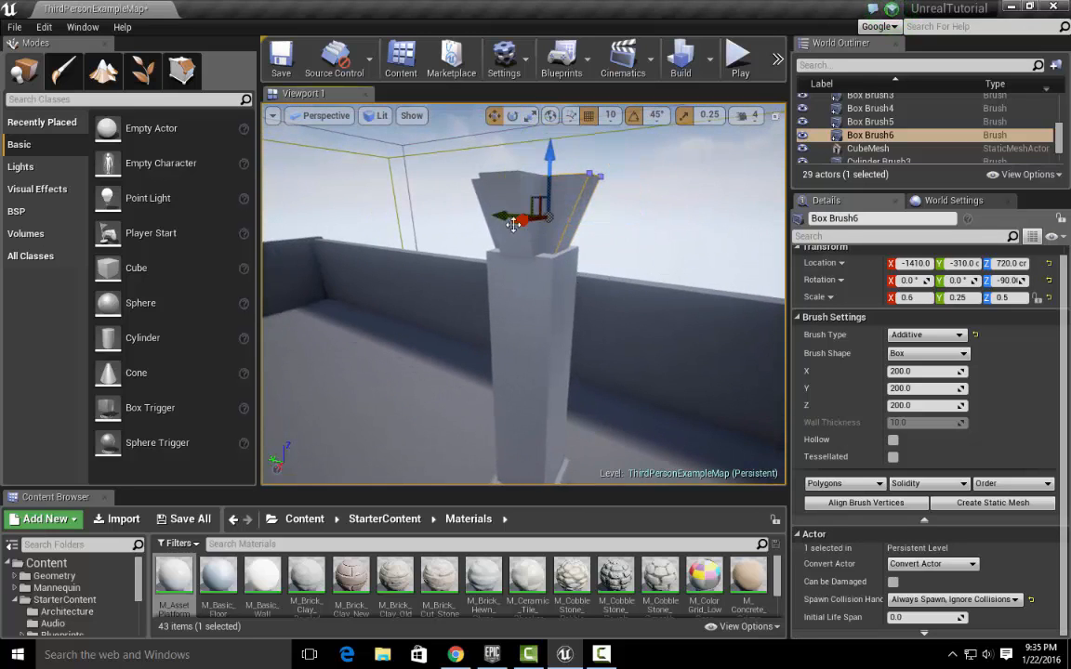
left_click_drag(500, 216, 508, 215)
Step: Duplicate the -90° piece, rotate the copy to 180° about Z and fit it on the column top's remaining side
key("a")
right_click_drag(593, 272, 621, 264)
key("d")
right_click_drag(677, 300, 654, 301)
key("ctrl+w")
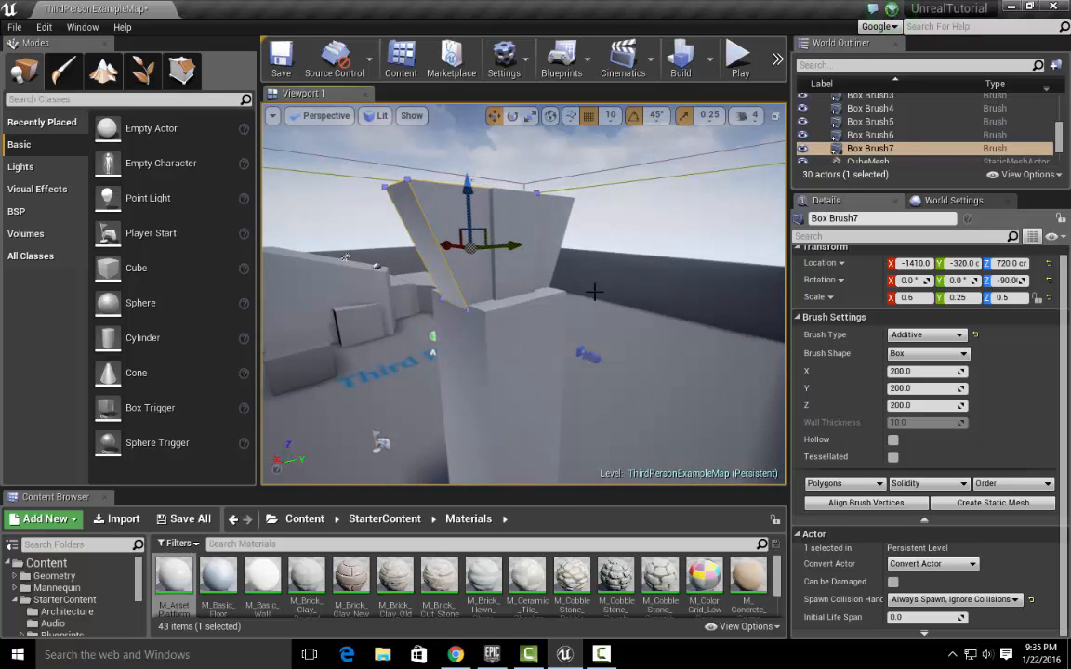
mouse_move(446, 248)
left_mouse_down()
mouse_move(497, 240)
mouse_move(346, 258)
left_mouse_up()
key("e")
key("w")
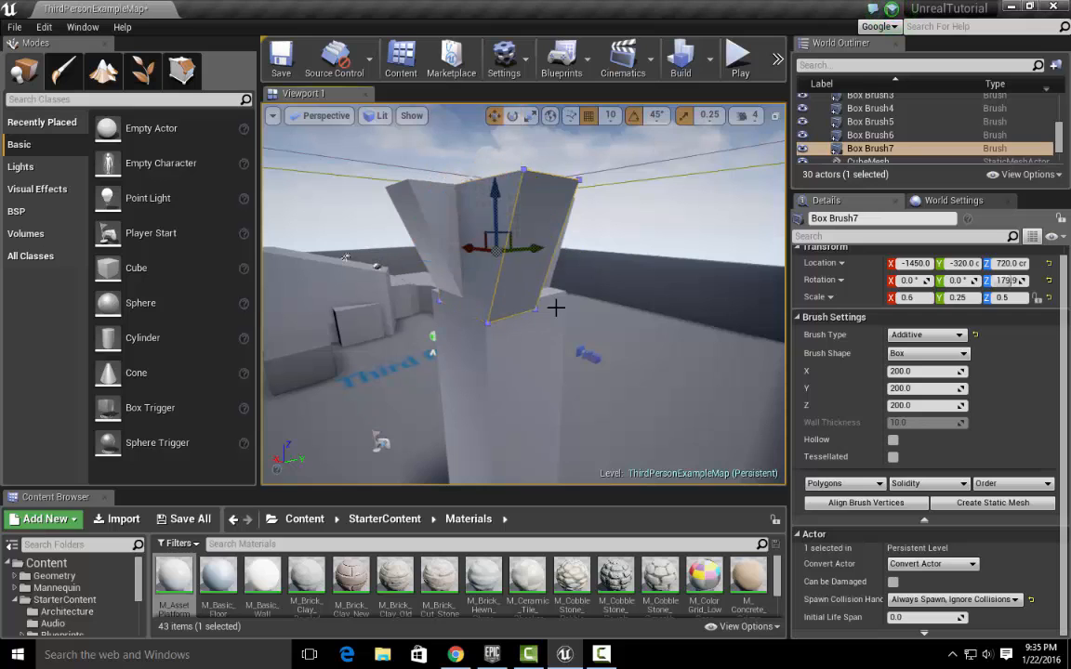
left_click_drag(467, 248, 558, 249)
key("a")
mouse_move(559, 249)
right_mouse_down()
mouse_move(688, 253)
mouse_move(548, 251)
right_mouse_up()
left_click_drag(536, 262, 506, 263)
Step: Duplicate the column's base block and raise the copy to Z 660 cm, below the flared pieces
mouse_move(602, 354)
right_mouse_down()
mouse_move(650, 353)
mouse_move(666, 446)
mouse_move(642, 465)
mouse_move(604, 409)
mouse_move(578, 411)
right_mouse_up()
left_click(572, 388)
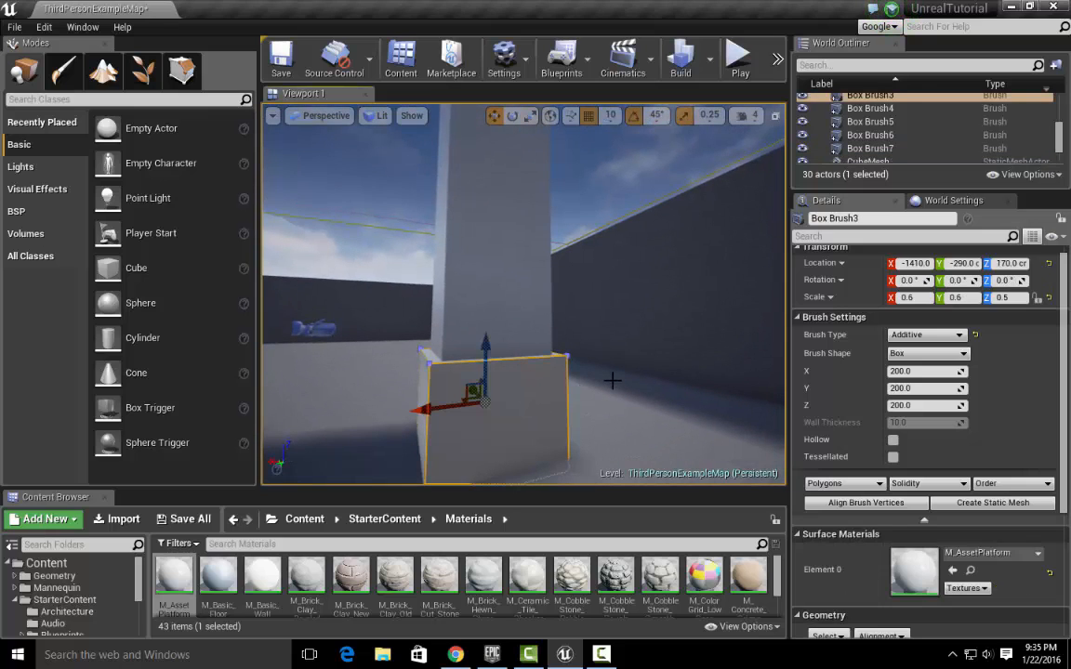
key("ctrl+w")
scroll(573, 287, "down", 5)
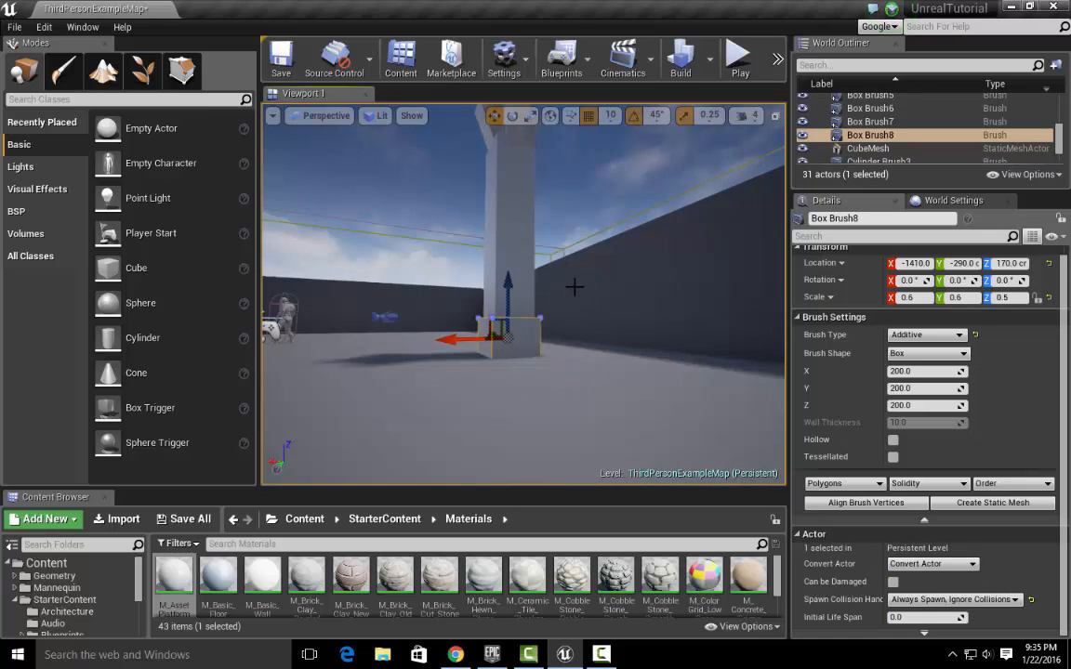
left_click_drag(503, 284, 507, 126)
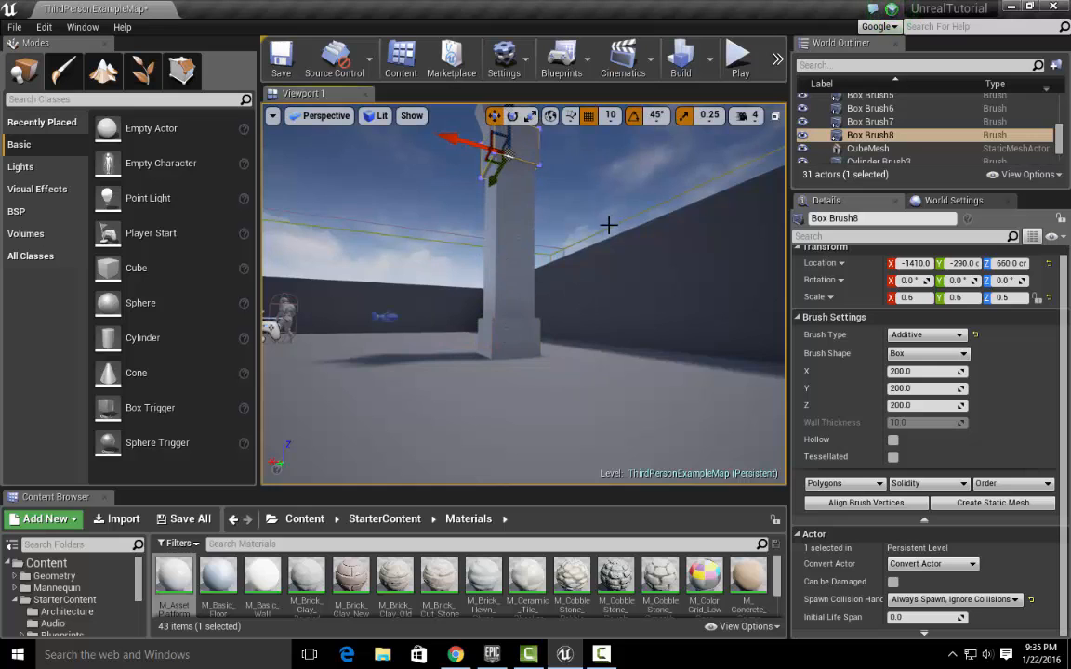
key("f")
mouse_move(614, 228)
right_mouse_down()
mouse_move(595, 232)
mouse_move(624, 244)
mouse_move(604, 229)
mouse_move(631, 280)
right_mouse_up()
Step: Flatten the raised block into a thin collar by setting its Z scale to 0.1
key("r")
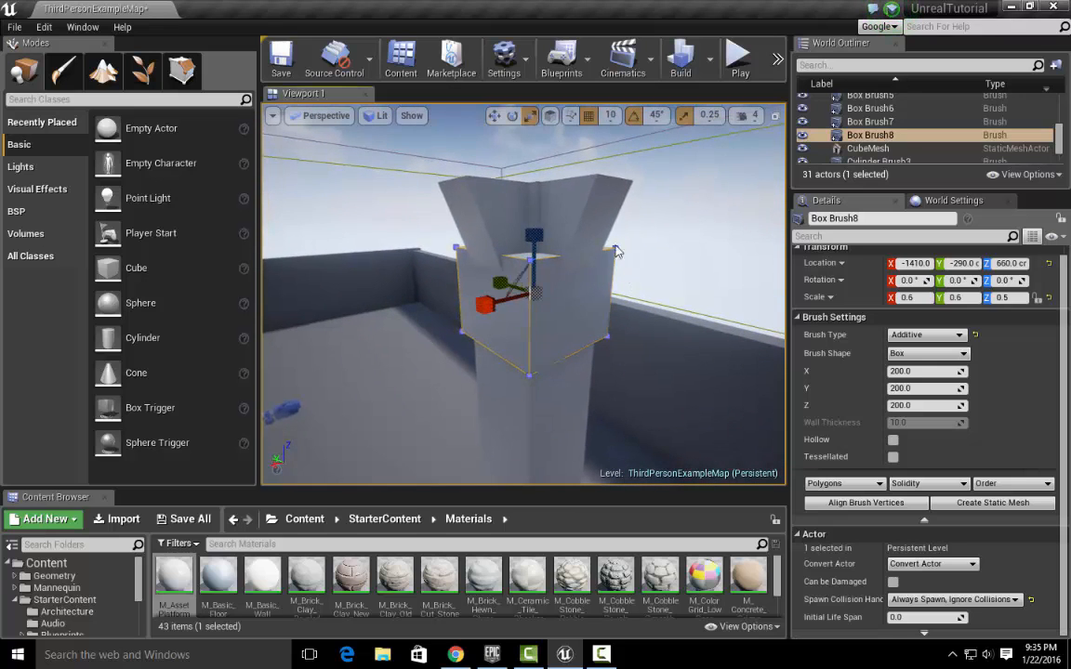
mouse_move(537, 236)
left_mouse_down()
mouse_move(535, 279)
mouse_move(545, 241)
left_mouse_up()
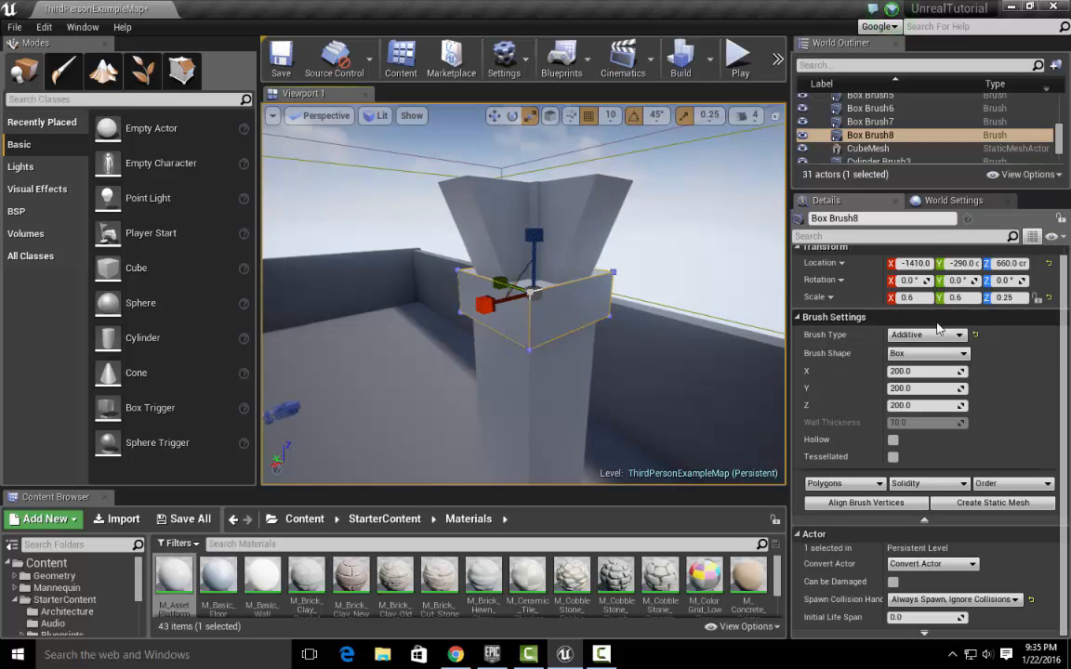
left_click(1026, 298)
type(".15")
key("Return")
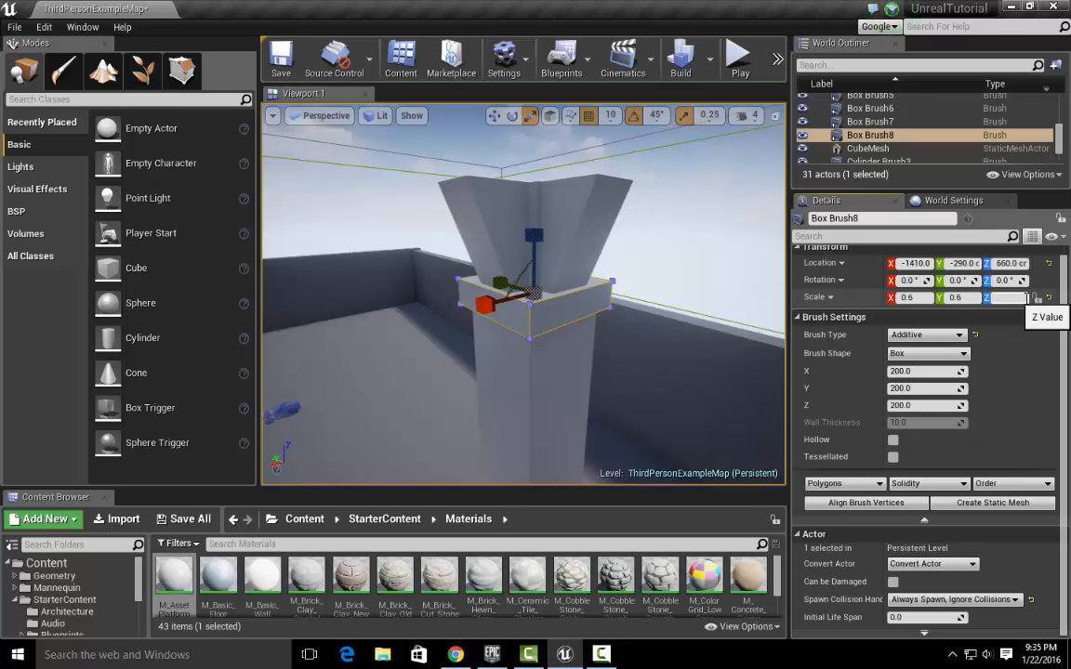
key("Return")
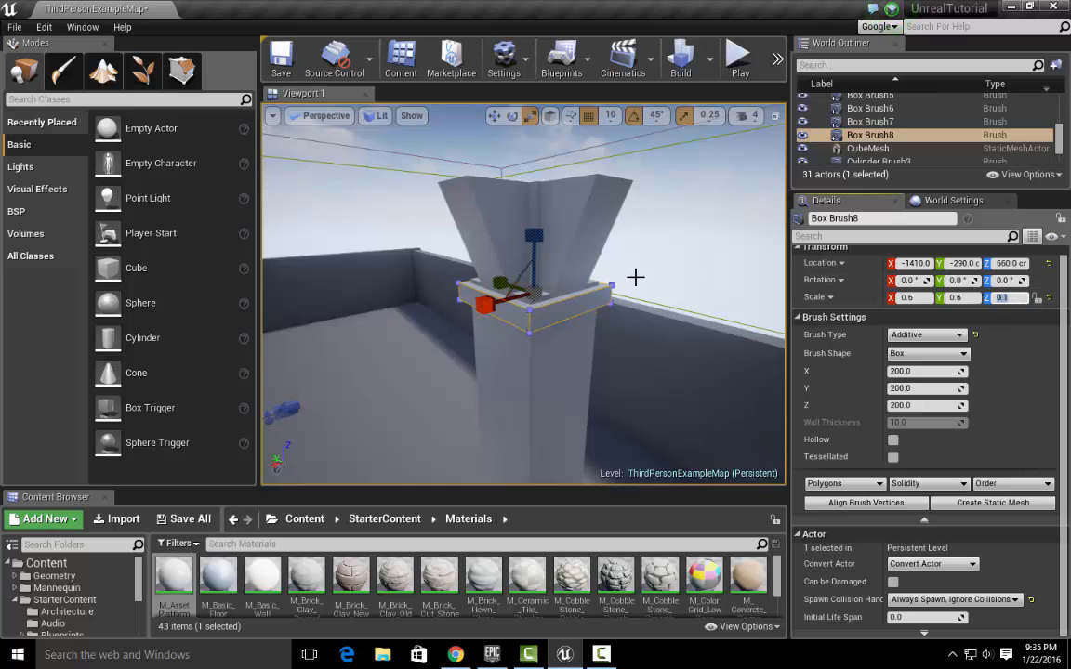
Step: Raise the collar to Z 670 cm, against the underside of the flared pieces
right_click_drag(589, 226, 573, 225)
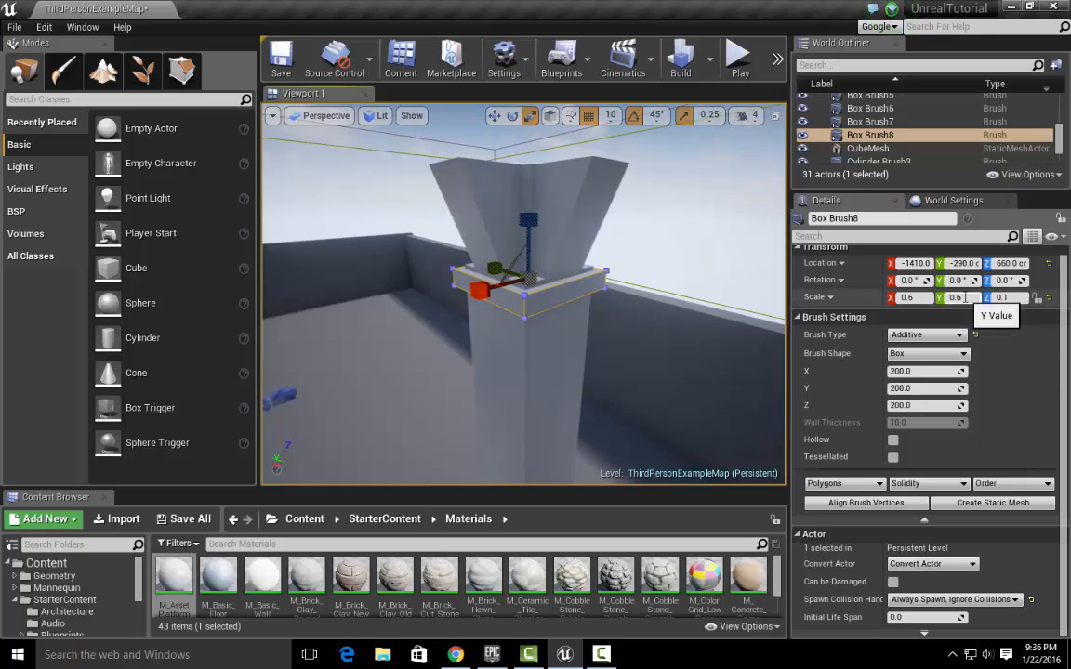
key("w")
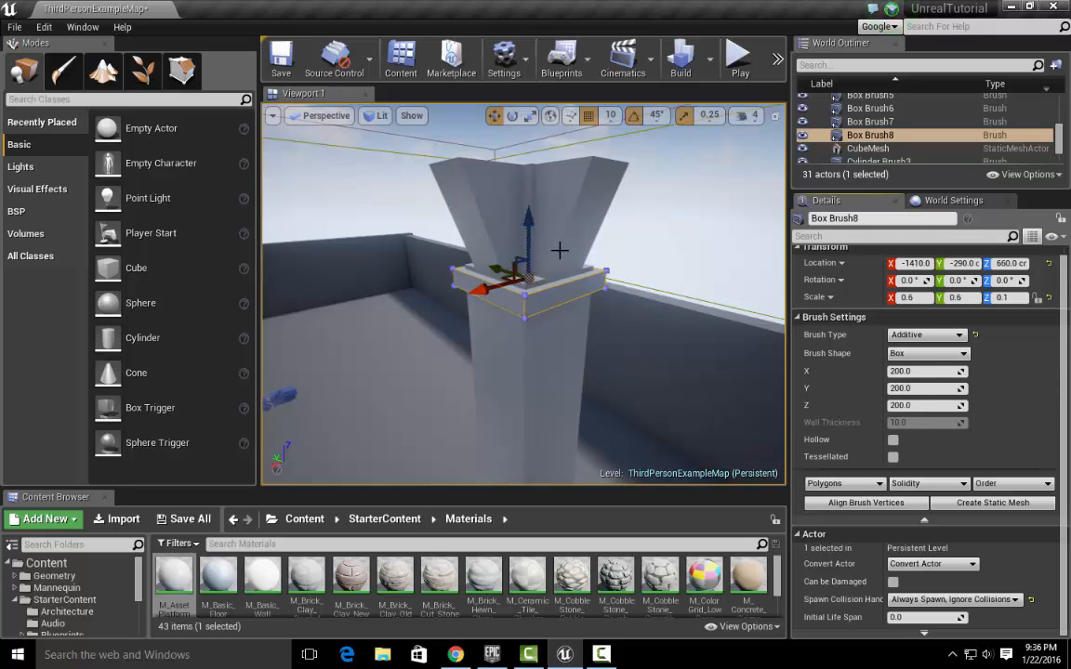
left_click_drag(534, 220, 544, 218)
key("d")
mouse_move(616, 292)
right_mouse_down()
mouse_move(334, 290)
mouse_move(367, 296)
mouse_move(432, 344)
mouse_move(418, 371)
mouse_move(464, 270)
mouse_move(581, 277)
right_mouse_up()
key("a")
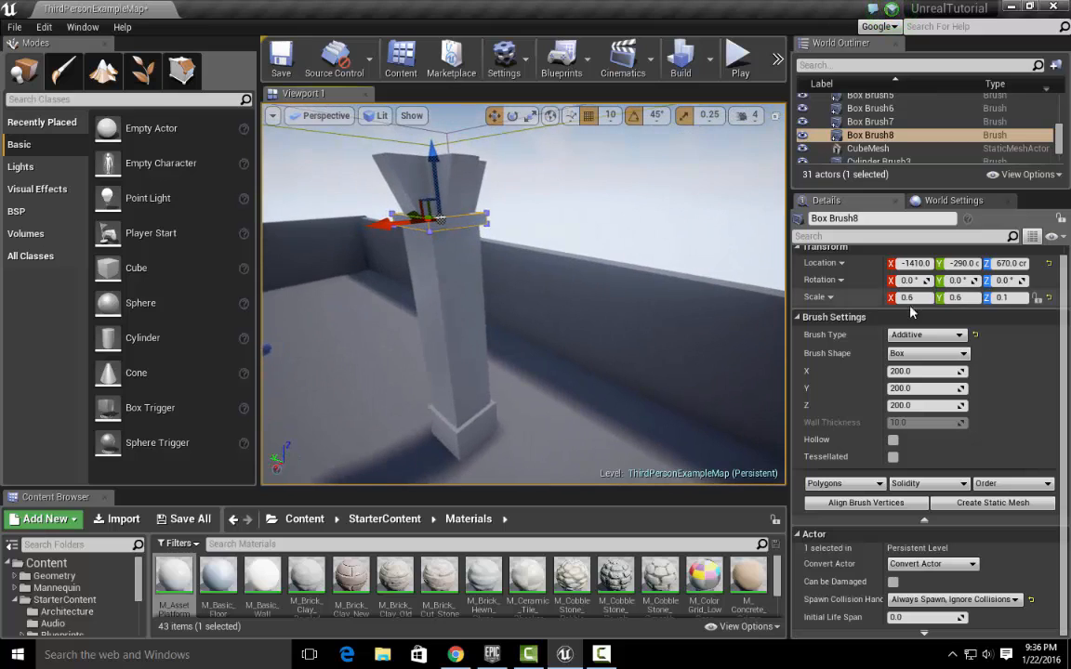
Step: Set the collar's X and Y scale to 0.55
left_click(971, 297)
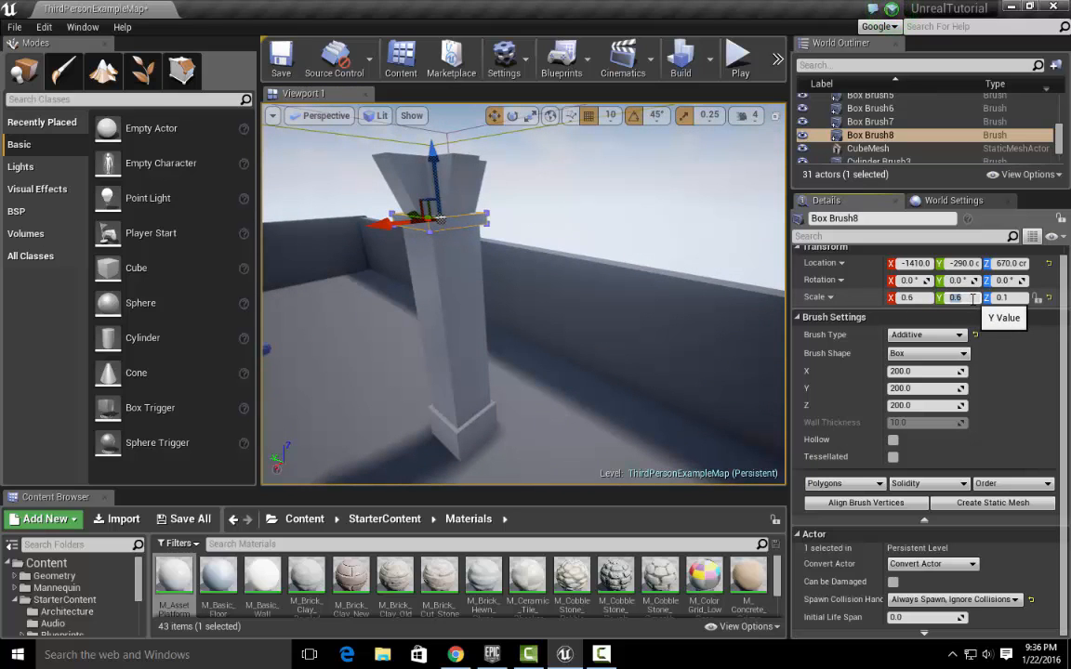
left_click(916, 298)
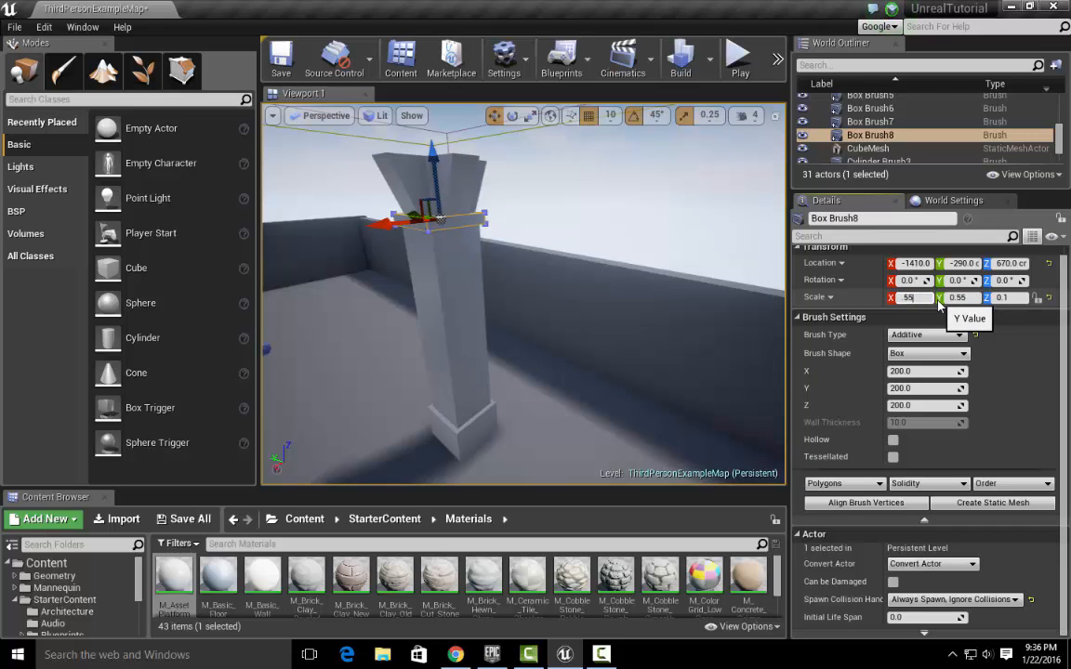
left_click(469, 435)
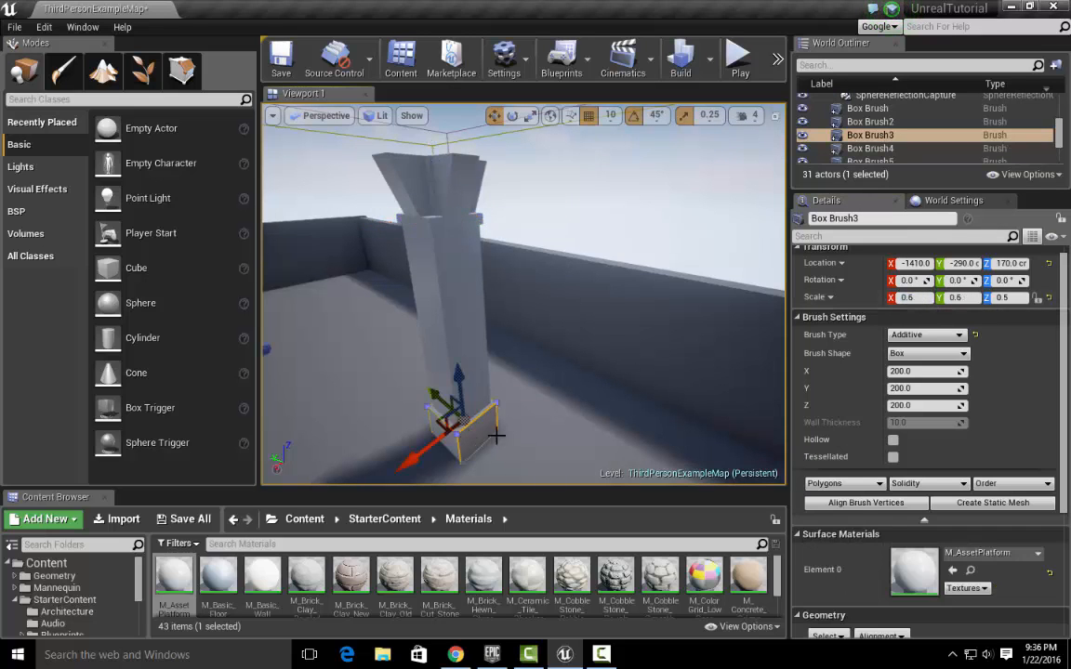
Step: Duplicate the collar and raise the copy to Z 770 cm at the top of the flared pieces
mouse_move(497, 435)
right_mouse_down()
mouse_move(464, 339)
mouse_move(540, 415)
right_mouse_up()
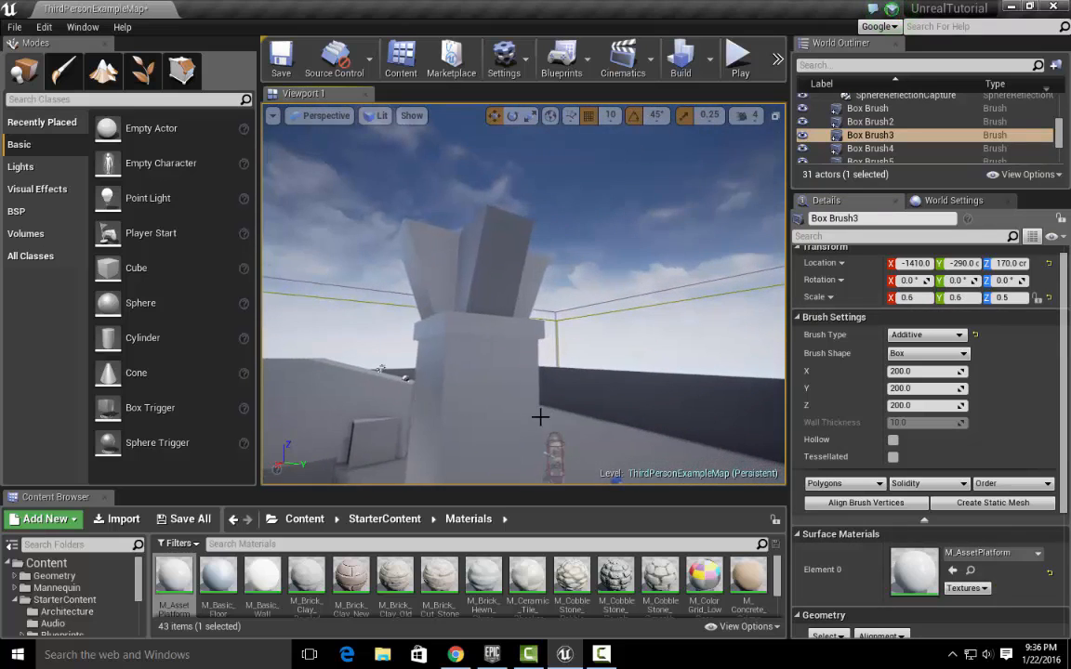
left_click(526, 325)
key("ctrl+w")
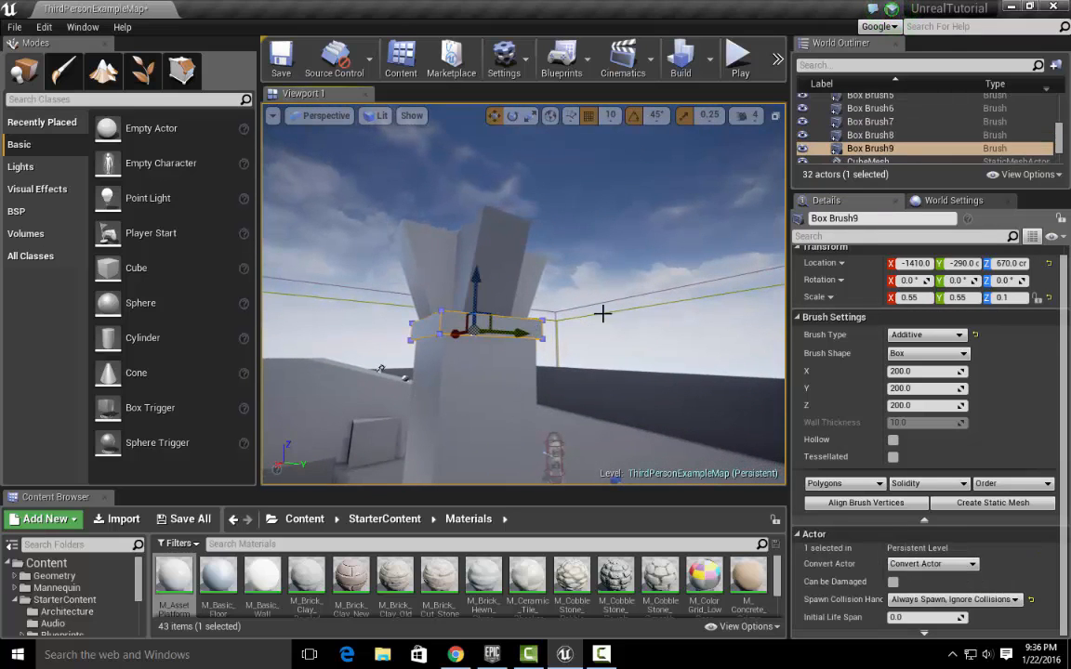
left_click_drag(476, 275, 479, 184)
mouse_move(478, 185)
right_mouse_down()
mouse_move(521, 191)
mouse_move(557, 242)
mouse_move(613, 288)
mouse_move(646, 297)
mouse_move(508, 175)
right_mouse_up()
left_click_drag(517, 183, 522, 201)
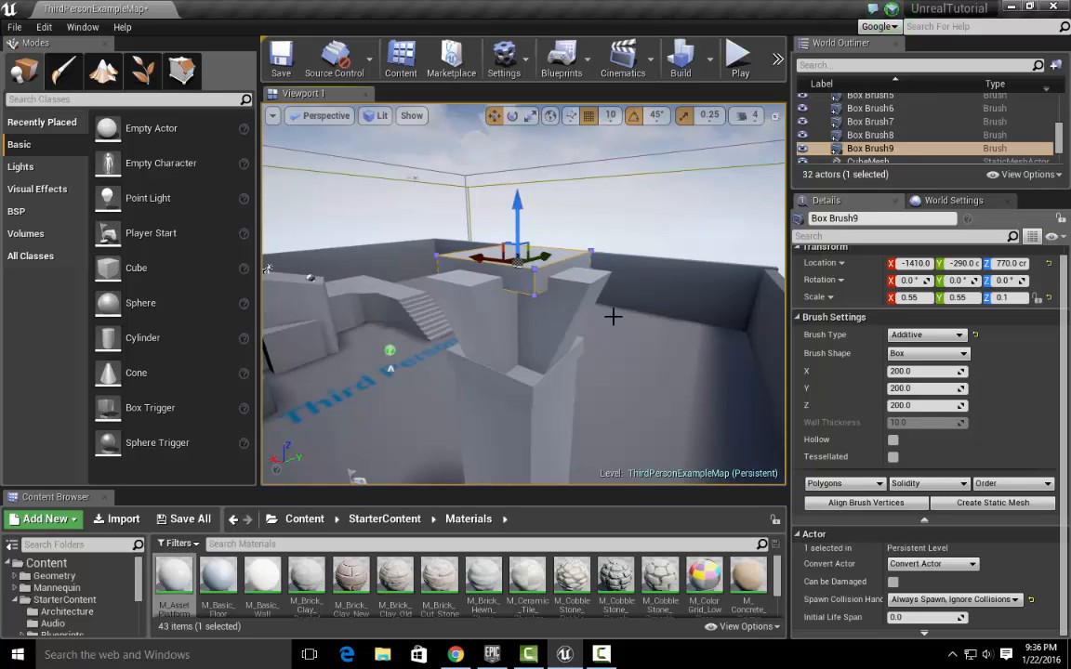
Step: Widen the top slab on the flared capital to an X and Y scale of 0.9
key("r")
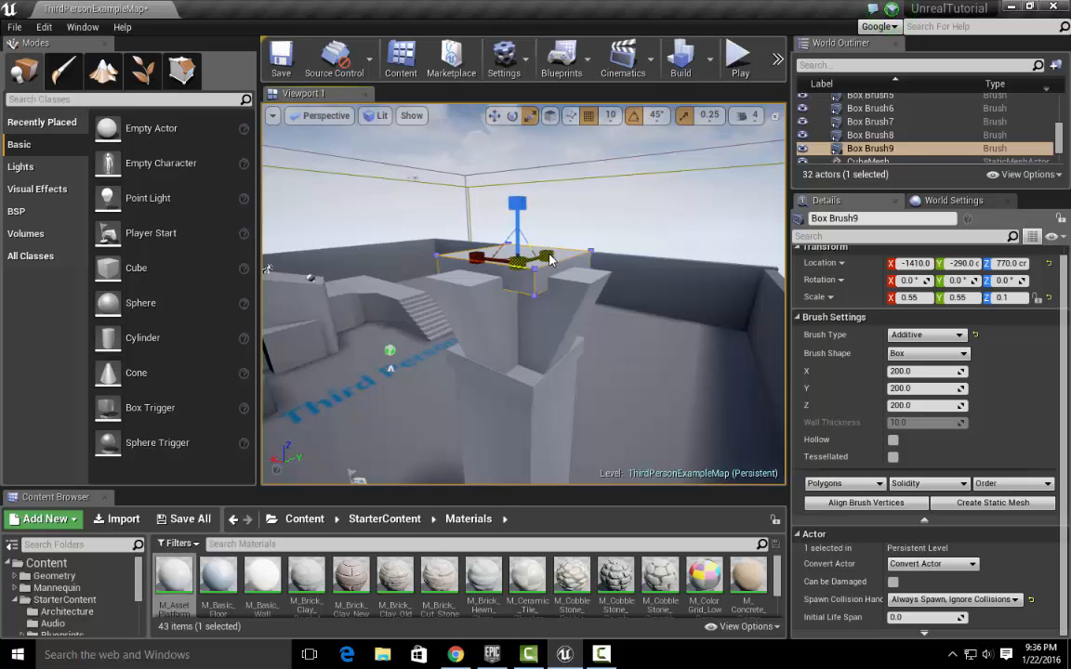
mouse_move(549, 260)
left_mouse_down()
mouse_move(470, 251)
mouse_move(506, 295)
left_mouse_up()
mouse_move(521, 279)
right_mouse_down()
mouse_move(506, 390)
mouse_move(525, 232)
mouse_move(507, 228)
mouse_move(535, 233)
mouse_move(521, 237)
mouse_move(562, 218)
mouse_move(539, 214)
mouse_move(537, 228)
mouse_move(534, 218)
mouse_move(548, 223)
right_mouse_up()
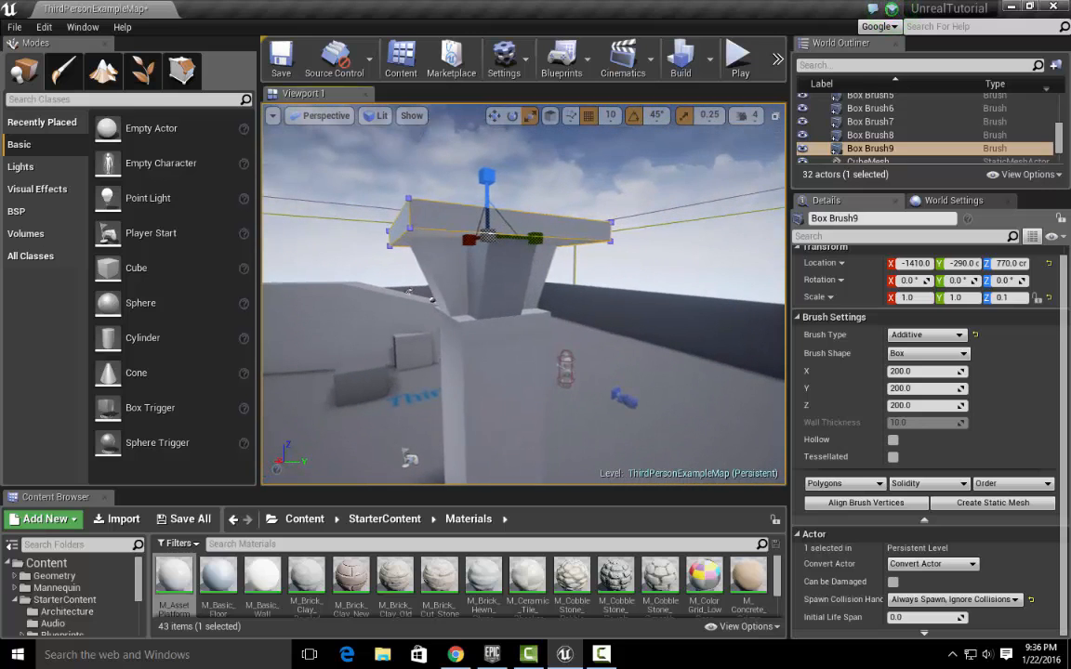
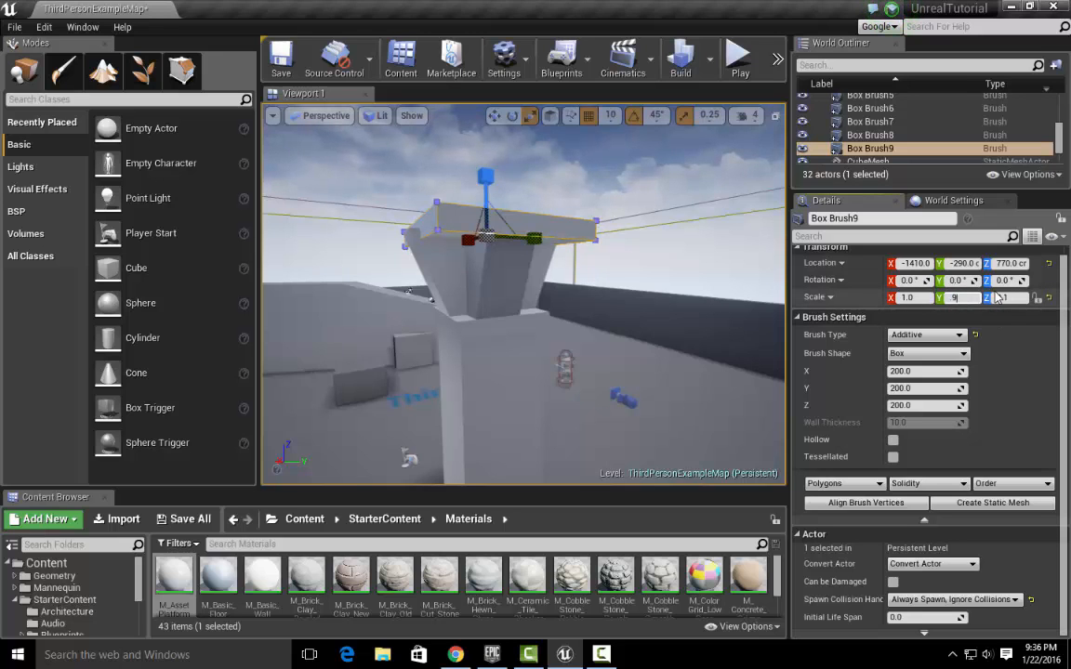
mouse_move(651, 275)
right_mouse_down()
mouse_move(595, 265)
mouse_move(711, 267)
right_mouse_up()
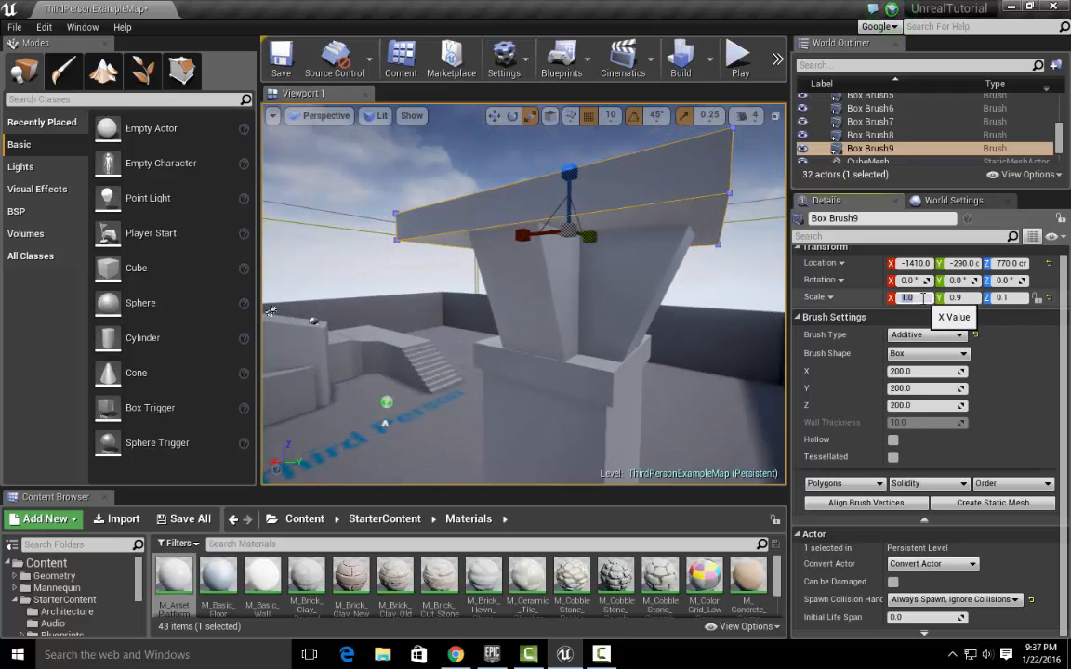
key("Return")
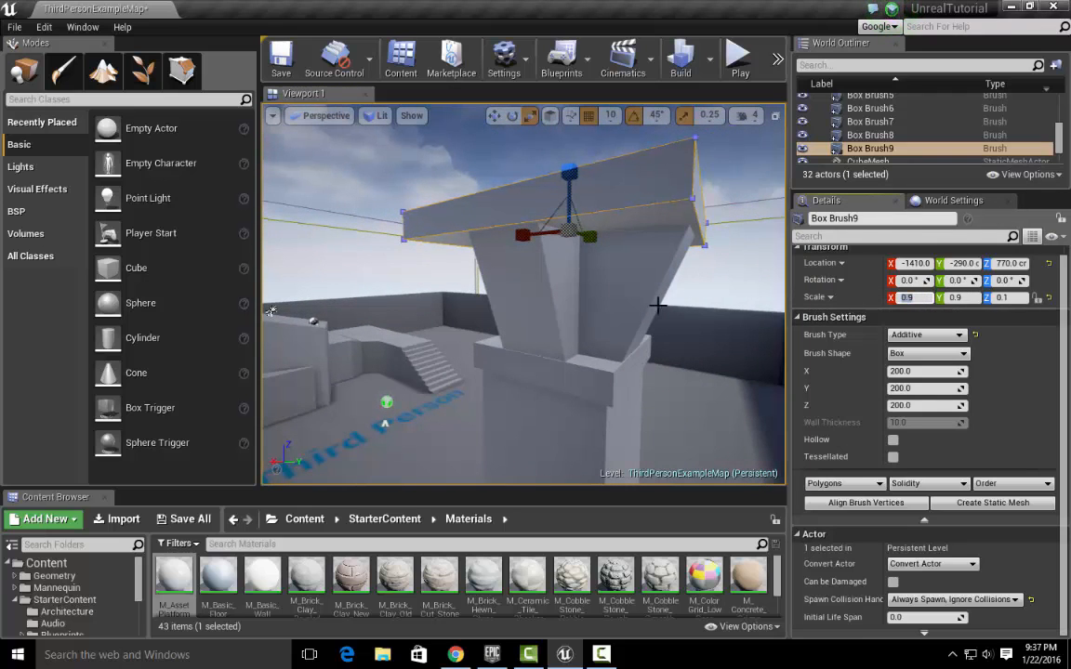
Step: Thin the top slab by setting its Z scale to 0.07
right_click_drag(591, 276, 539, 275)
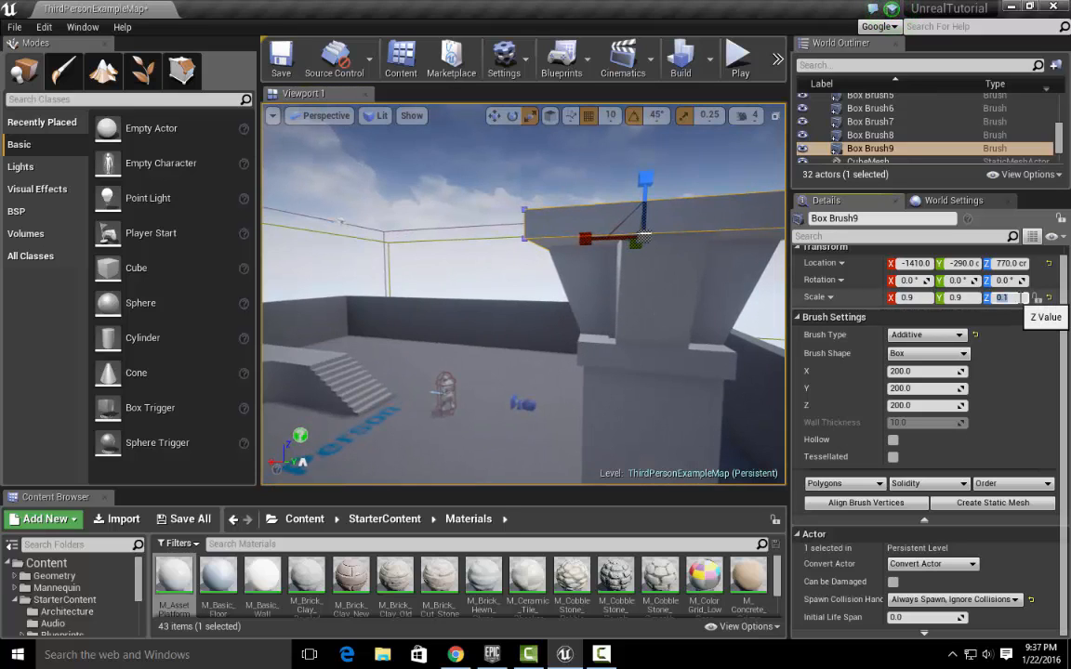
key("Return")
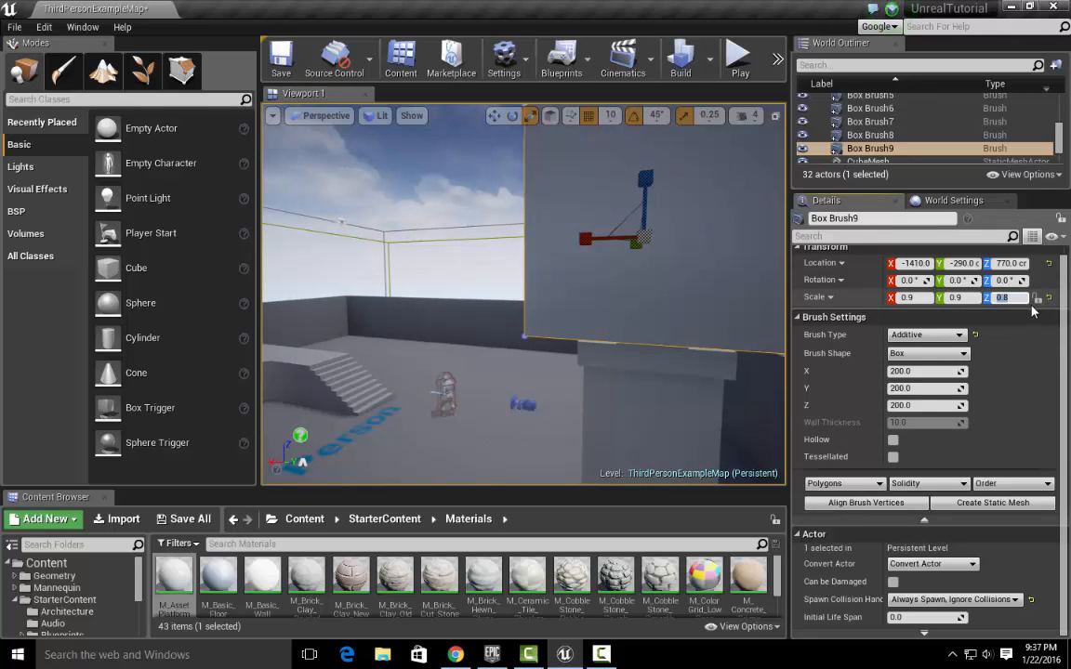
key("Return")
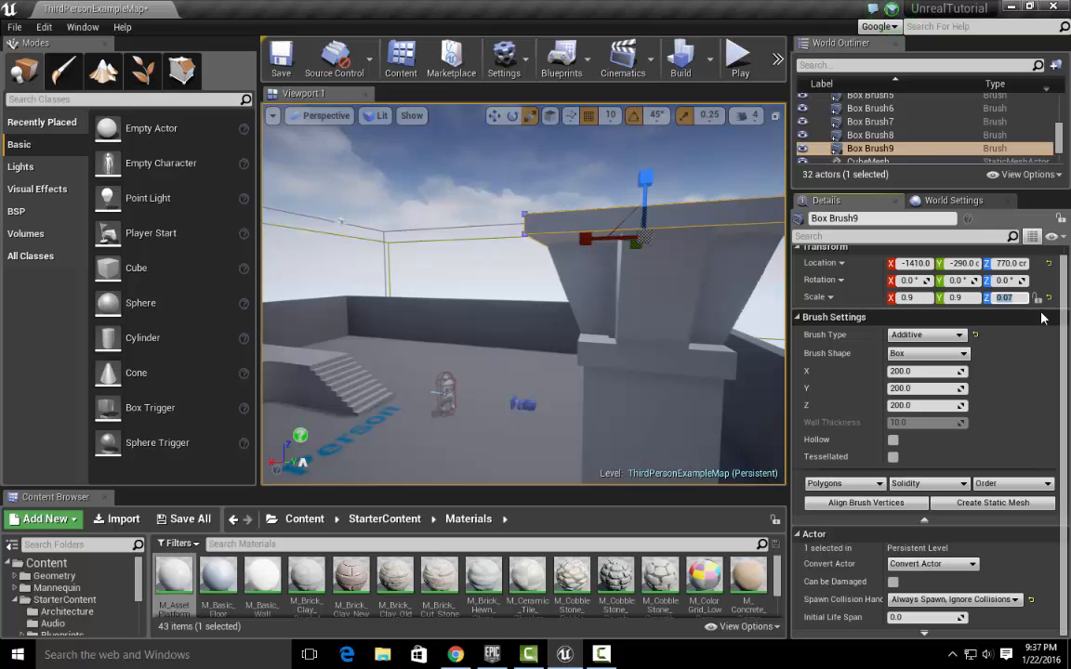
Step: Play the level in the viewport and run the character up to the finished column
key("d")
mouse_move(721, 318)
right_mouse_down()
mouse_move(447, 316)
mouse_move(567, 325)
mouse_move(563, 386)
mouse_move(576, 320)
mouse_move(590, 399)
mouse_move(558, 414)
right_mouse_up()
key("a")
key("a")
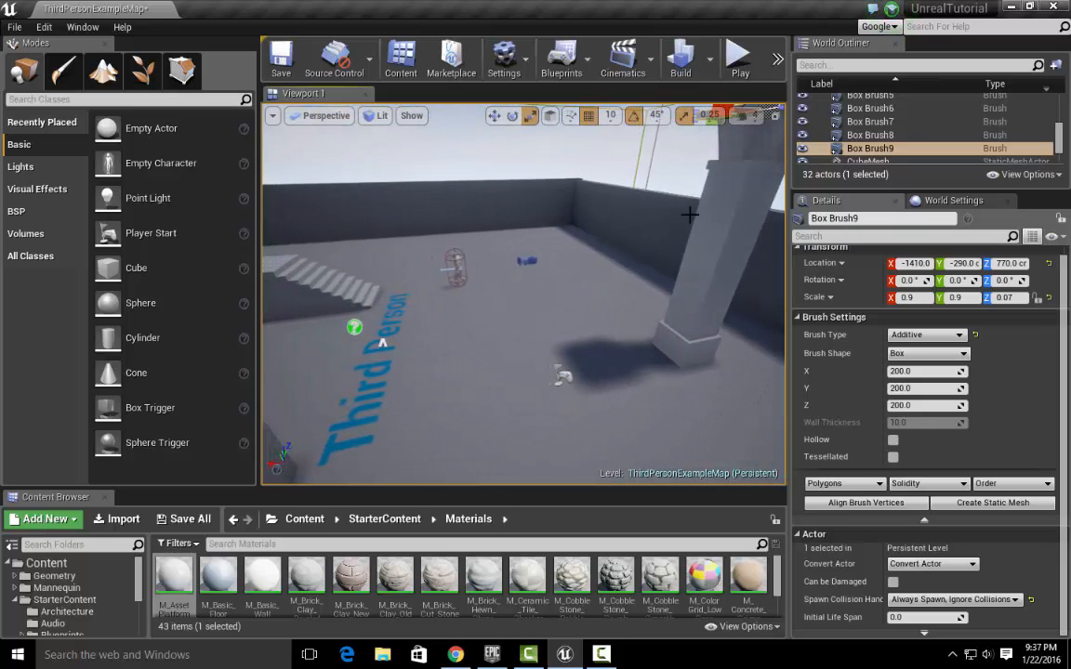
left_click(739, 62)
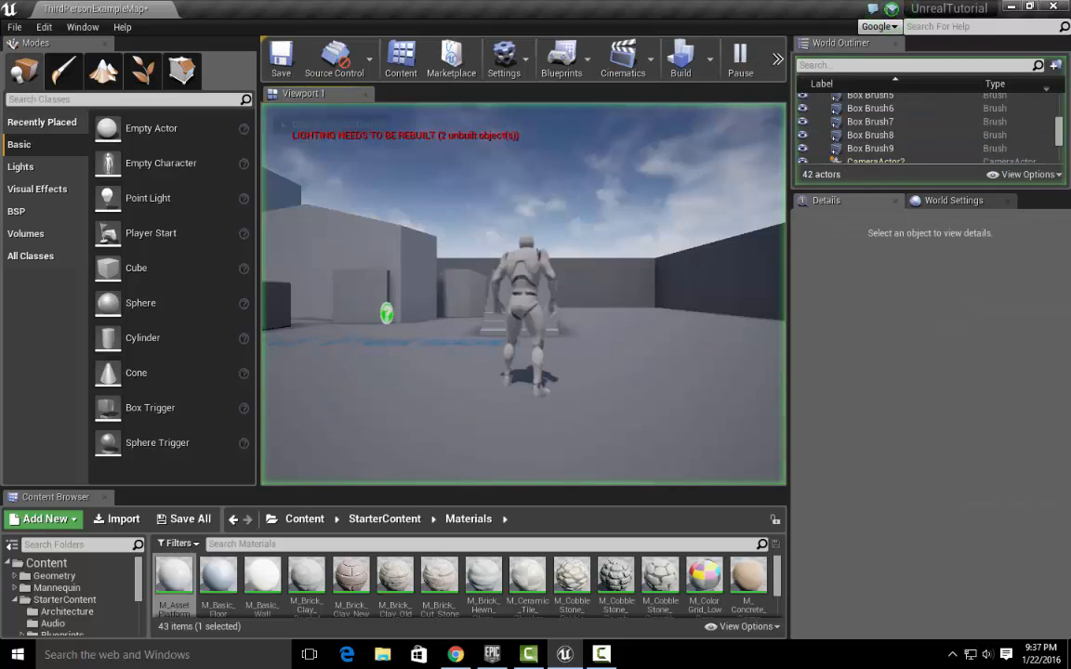
key("w")
key("w")
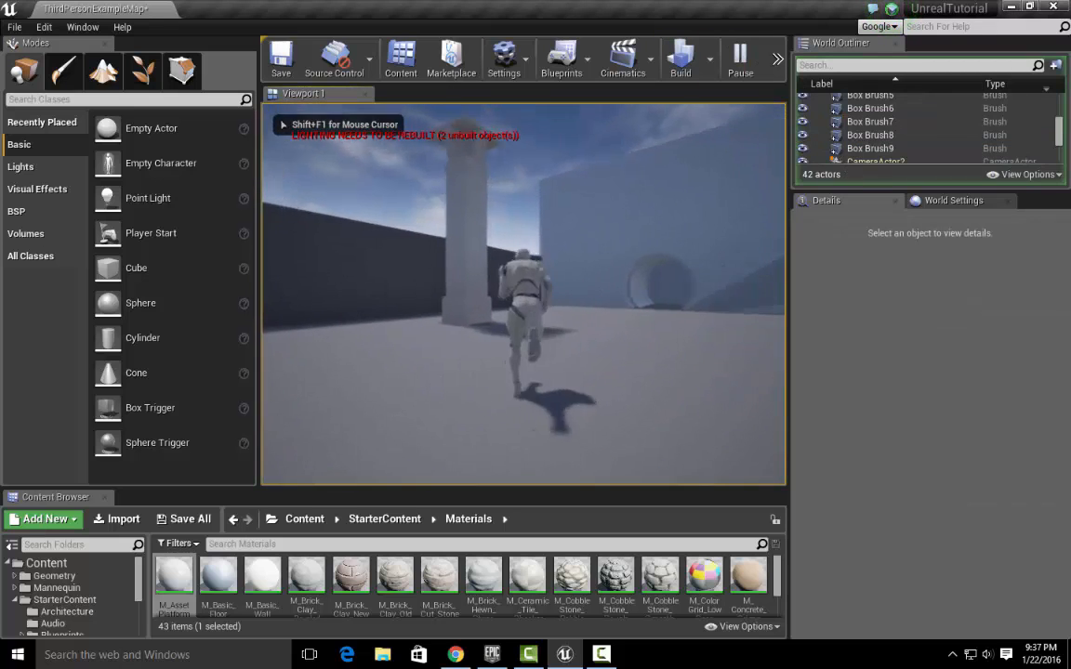
key("d")
key("s")
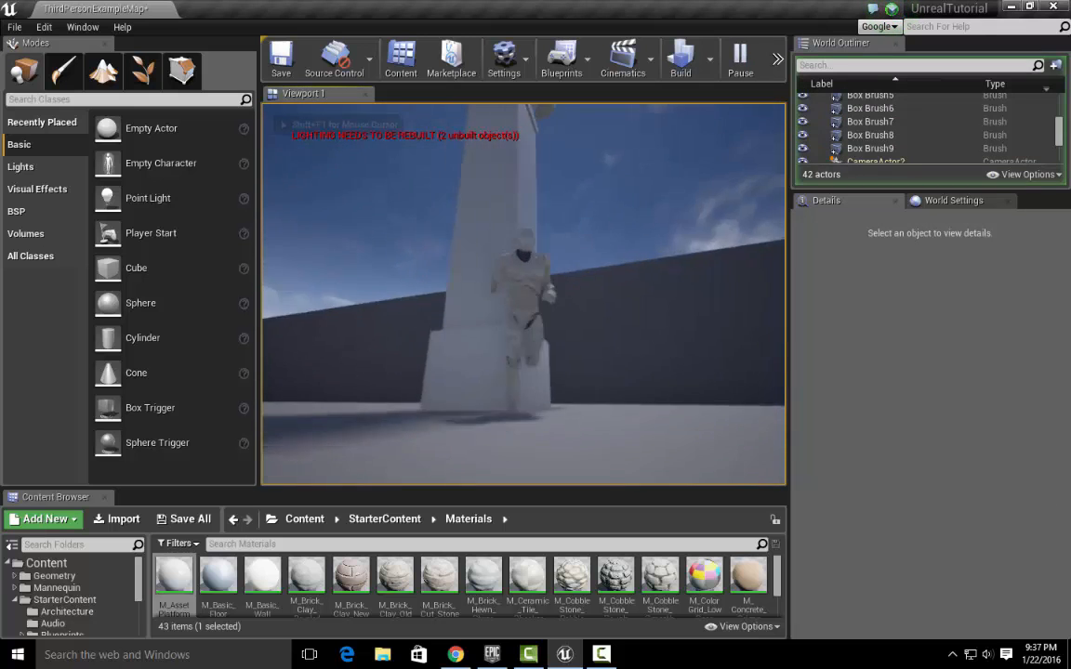
Step: Circle the column with the character to examine its base, shaft and flared capital from all sides
key("a")
key("s")
key("d")
key("w")
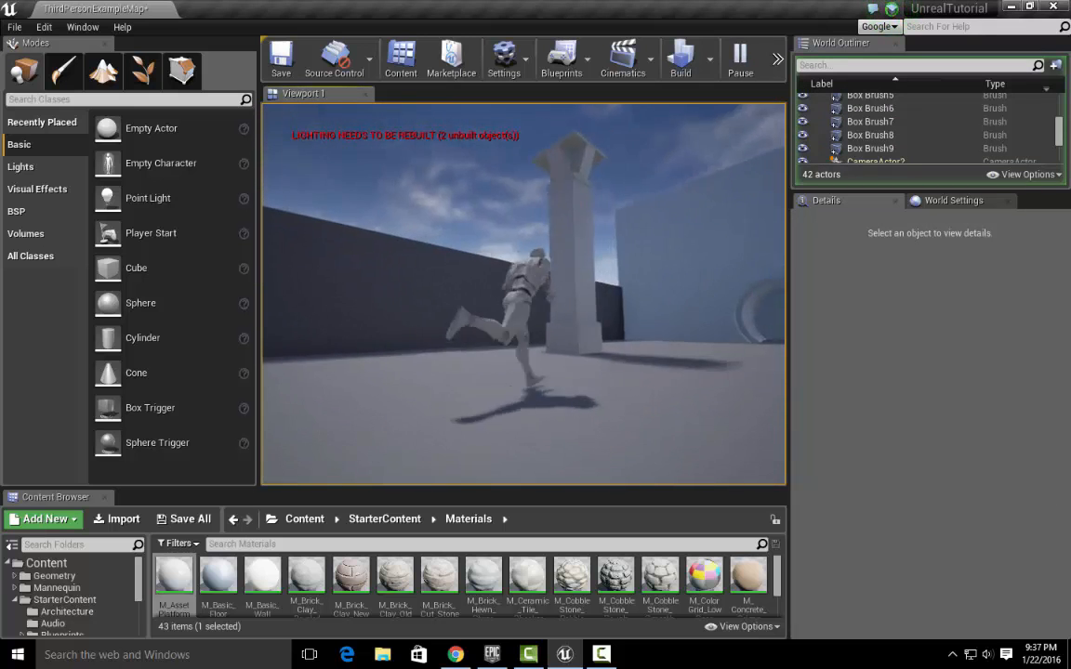
key("s")
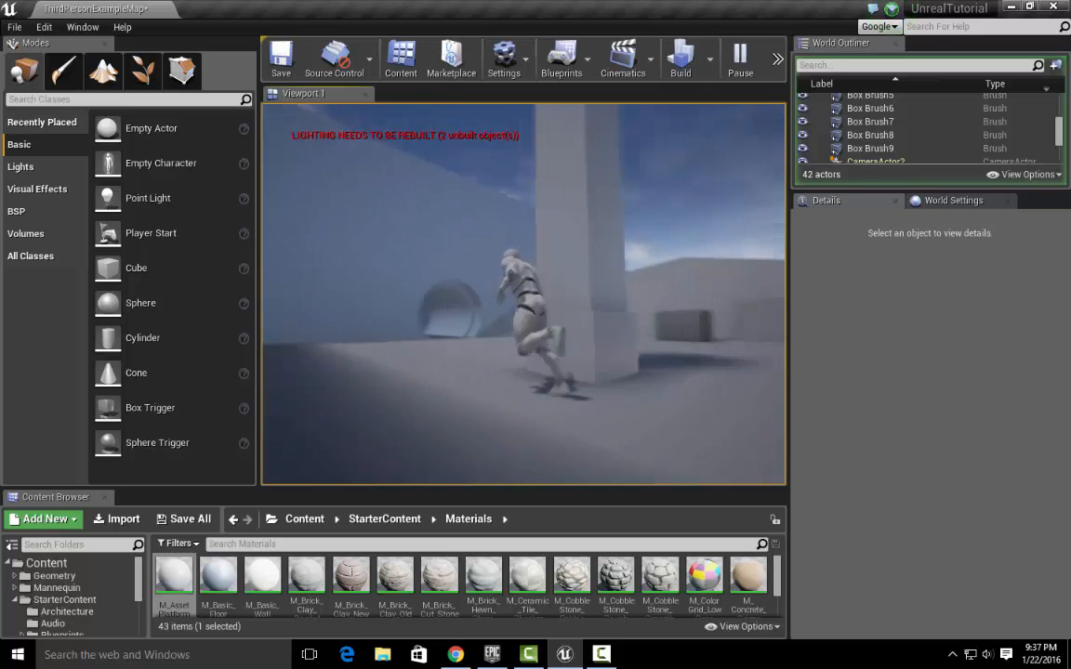
key("w")
key("s")
key("d")
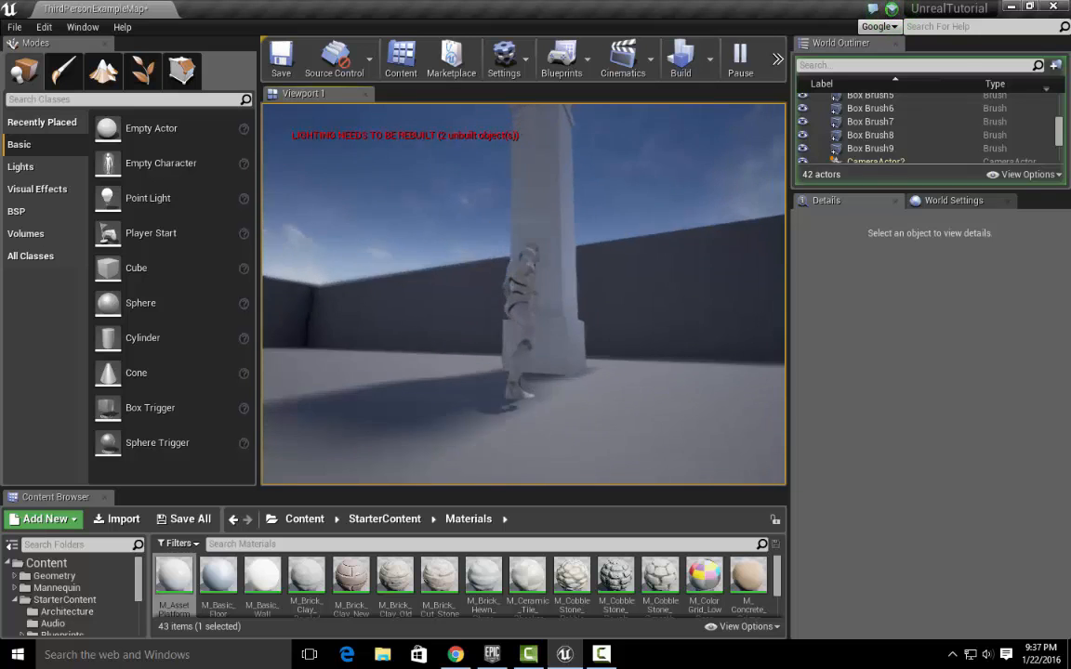
key("a")
key("d")
key("s")
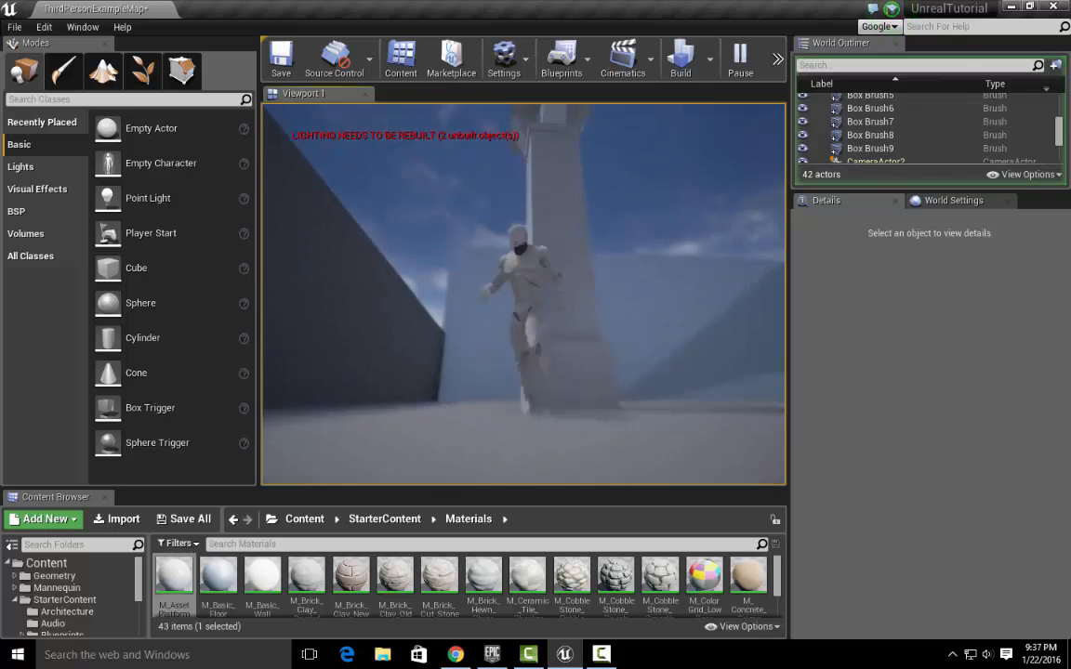
key("d")
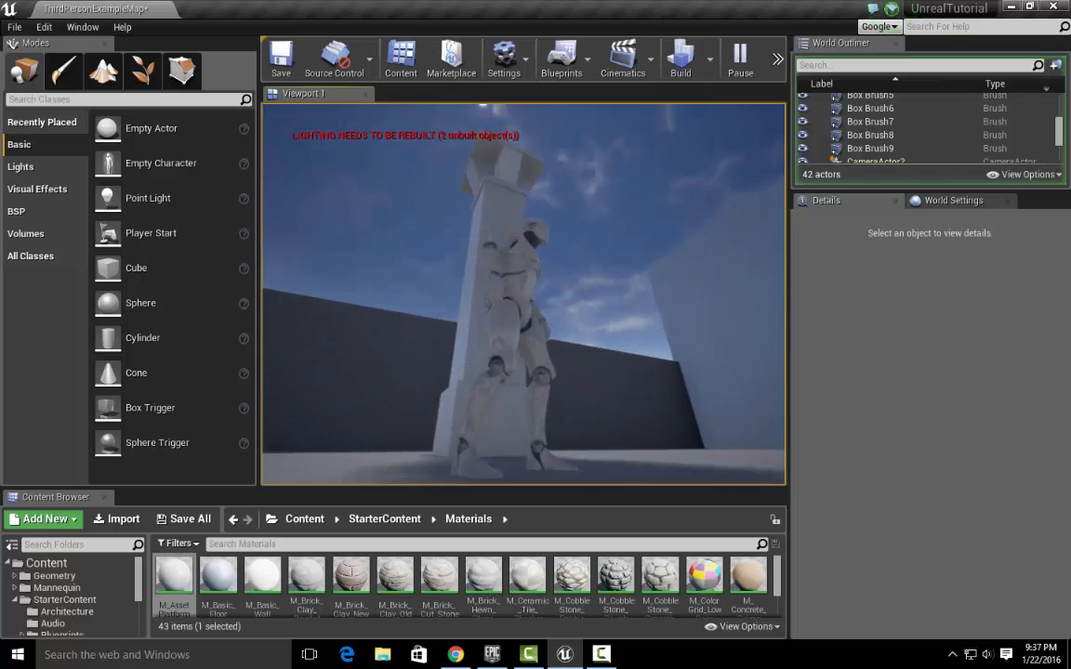
key("a")
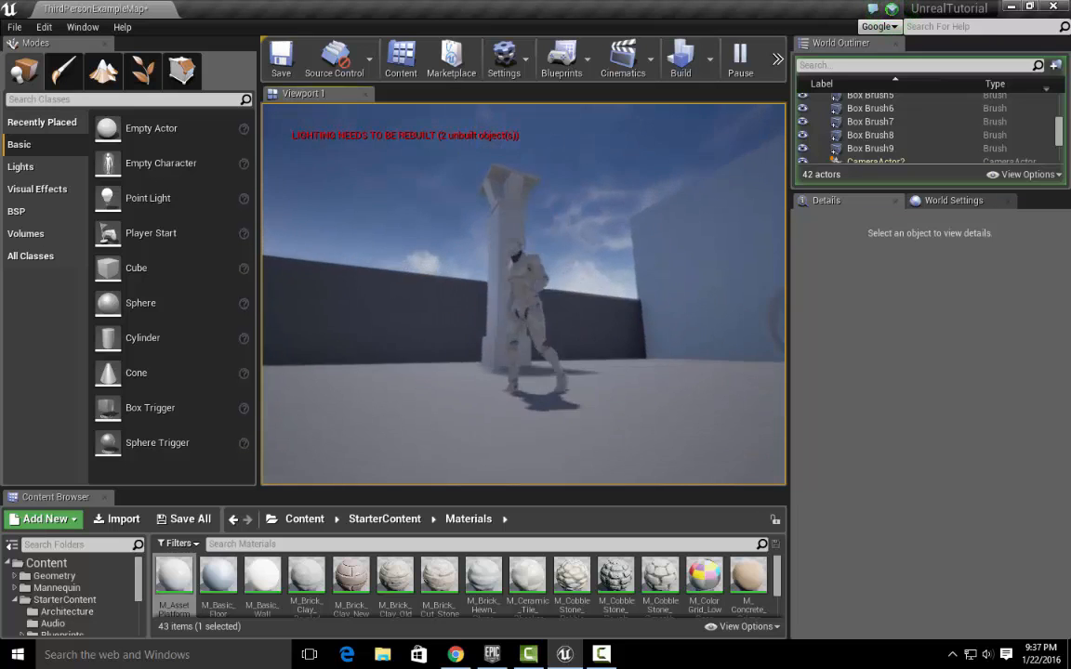
Step: Run the character past the blocks and the staircase over to the round tunnel opening in the wall
key("w")
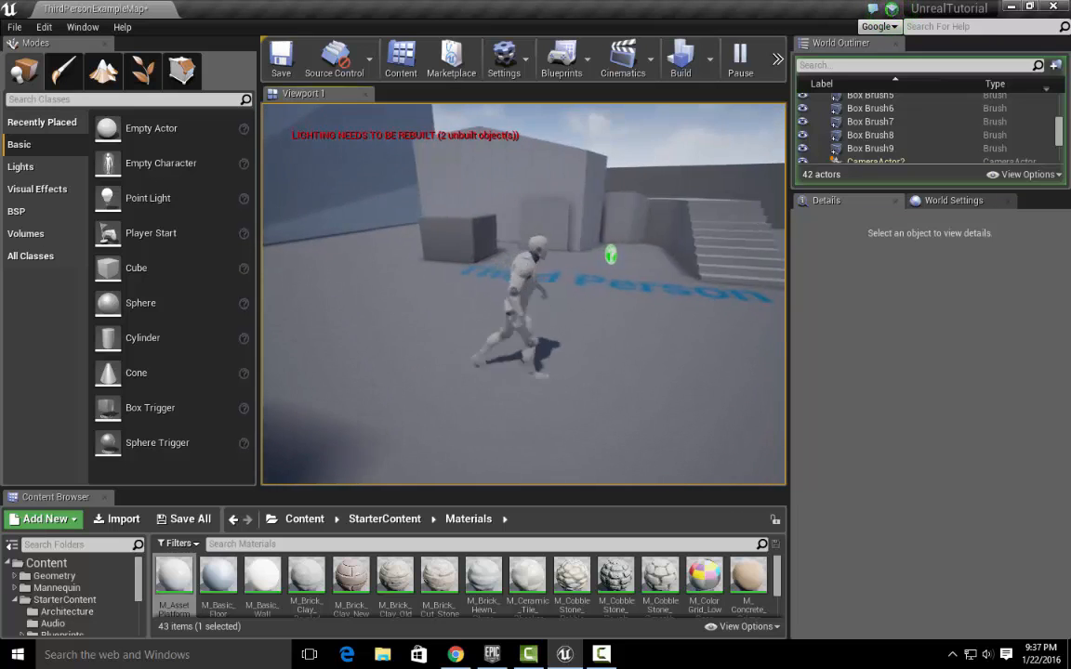
key("w")
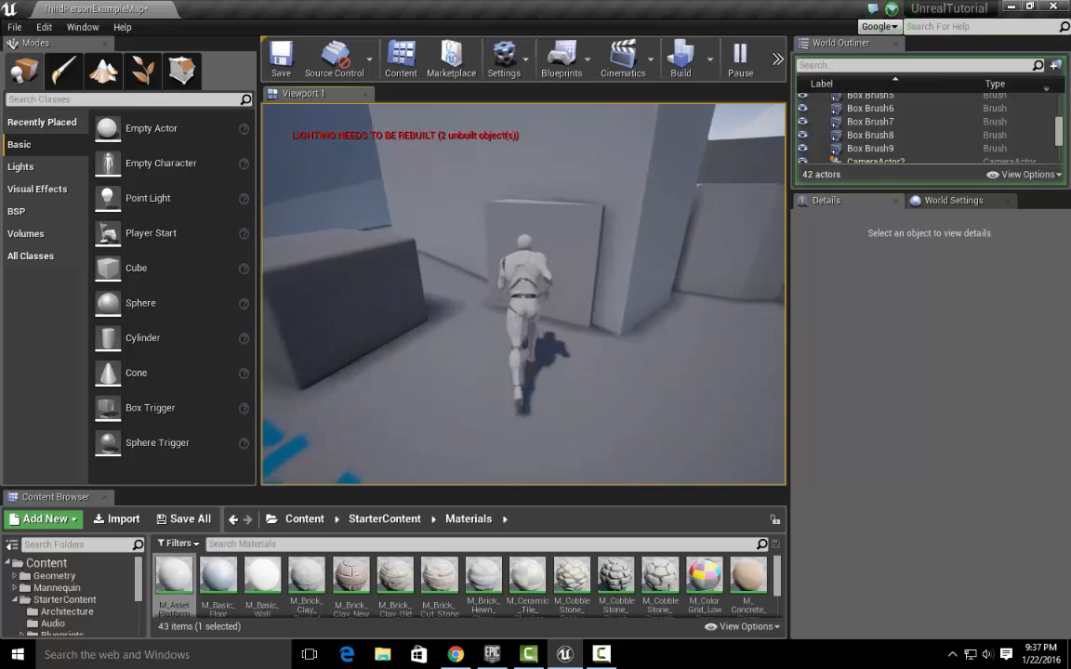
key("d")
key("w")
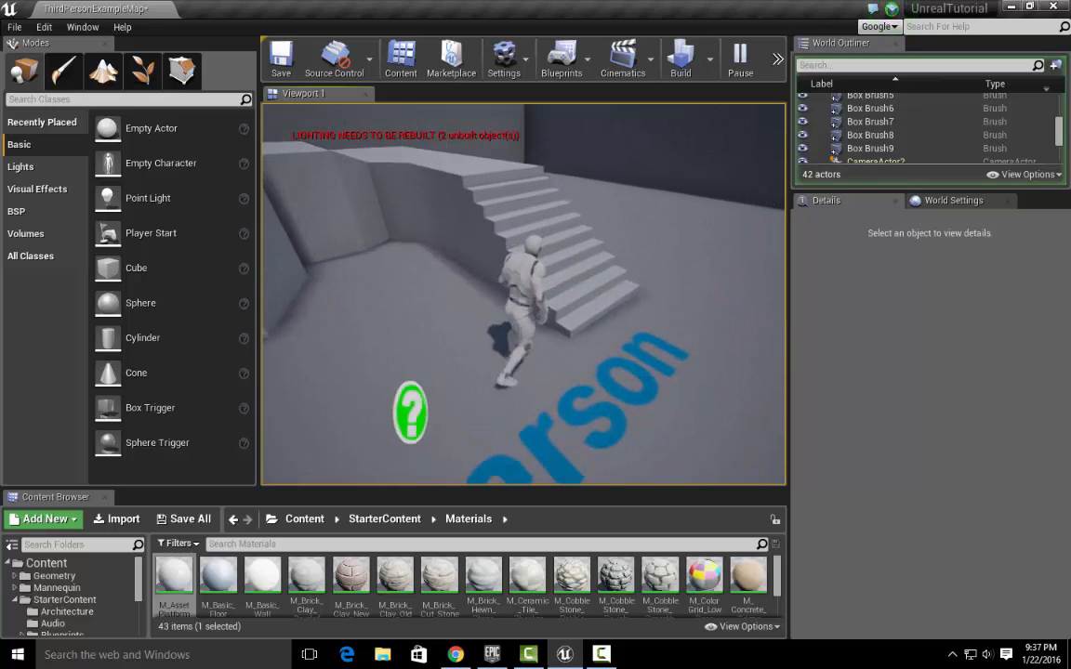
key("w")
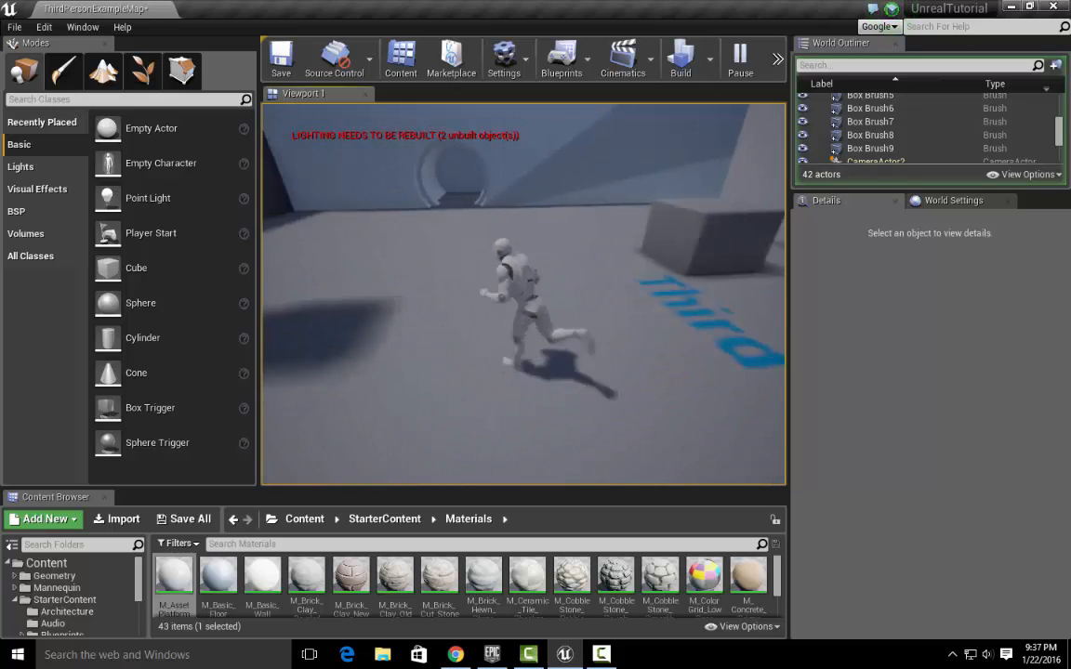
key("w")
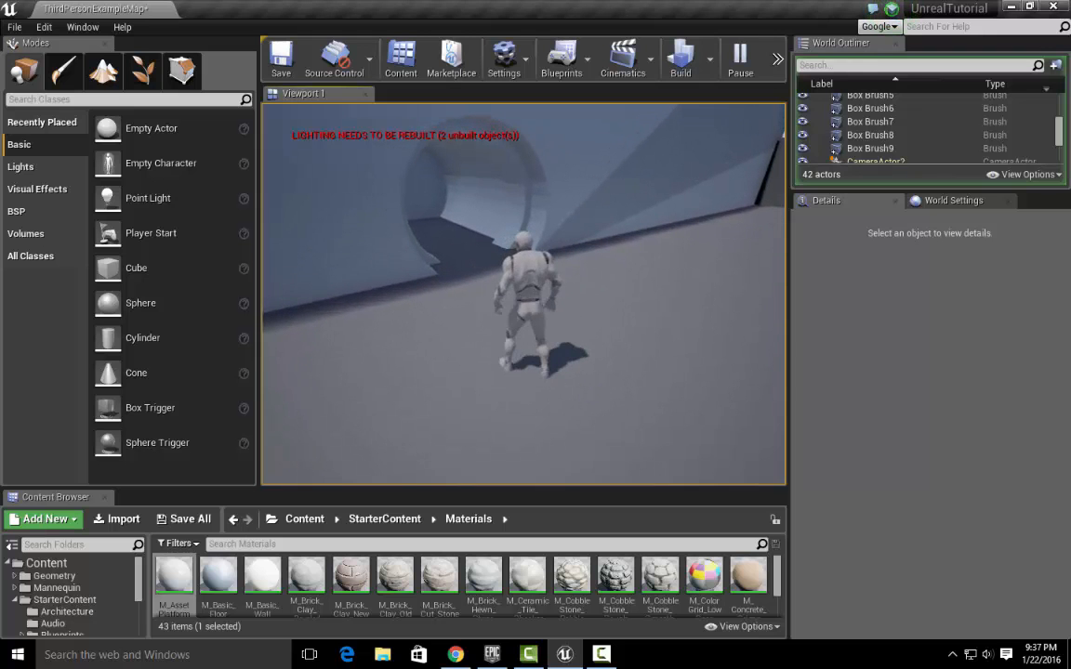
Step: Run in and out of the round tunnel to inspect its interior, floor and ringed entrance
key("w")
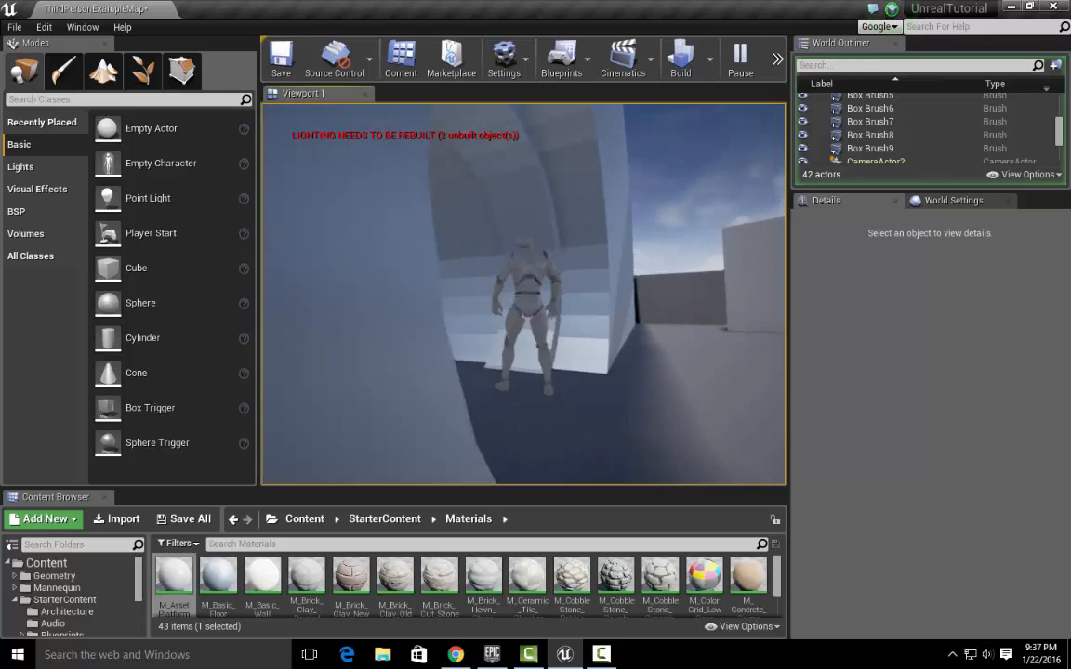
key("w")
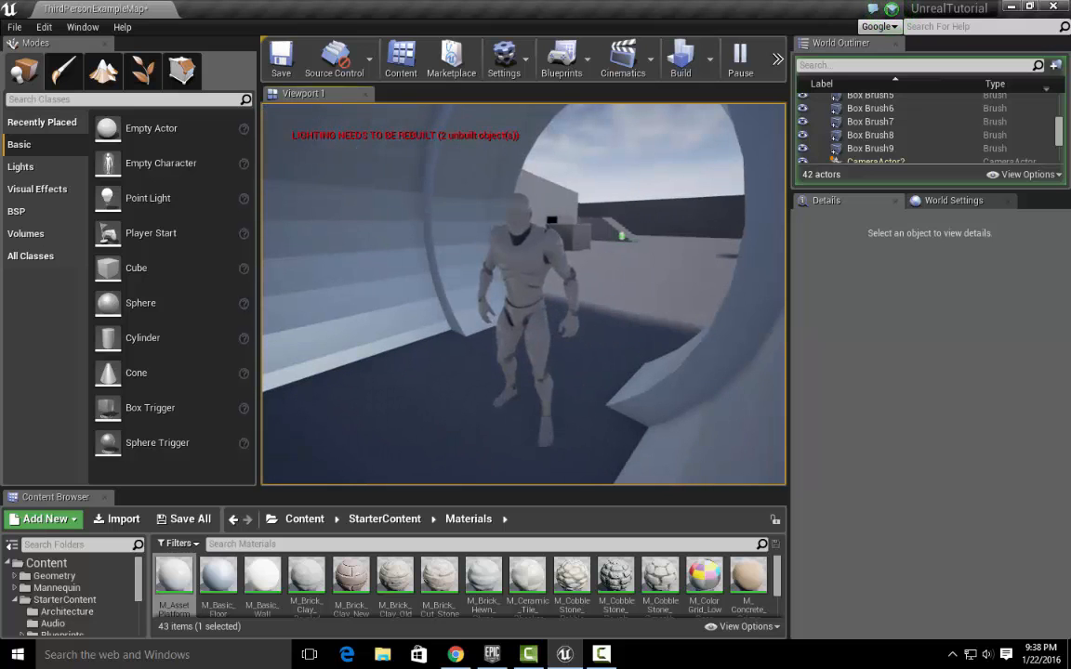
key("s")
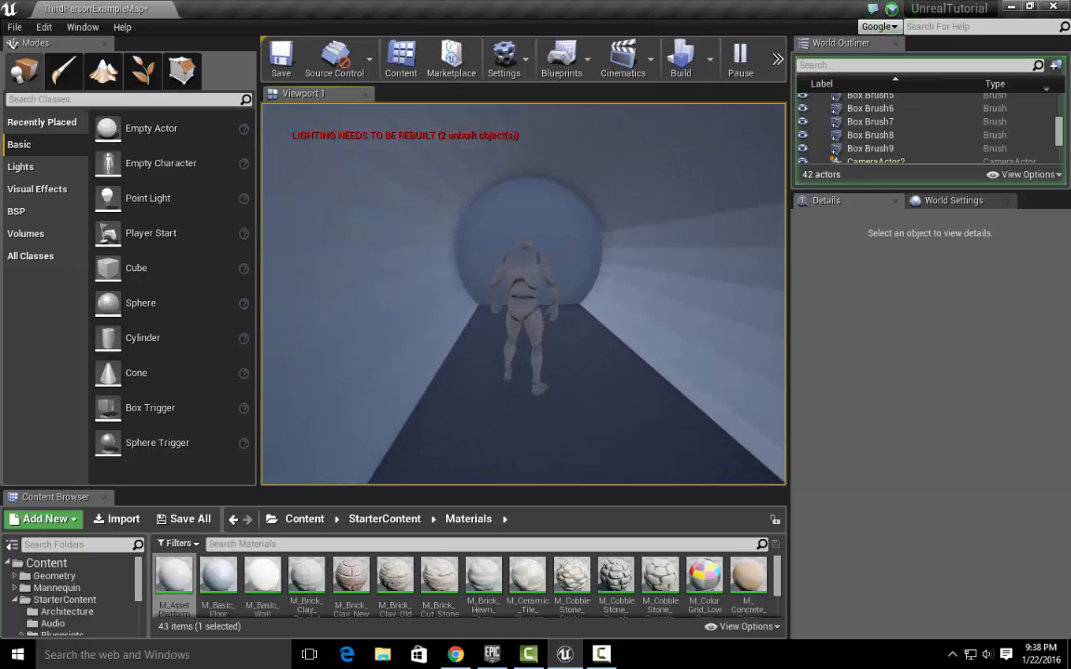
key("s")
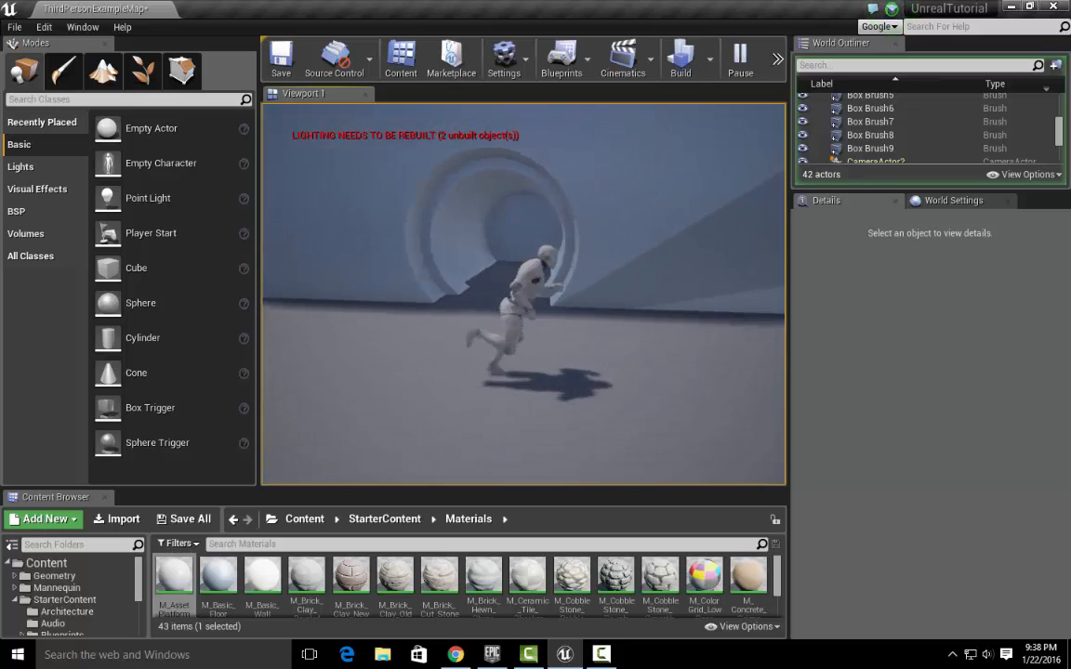
key("w")
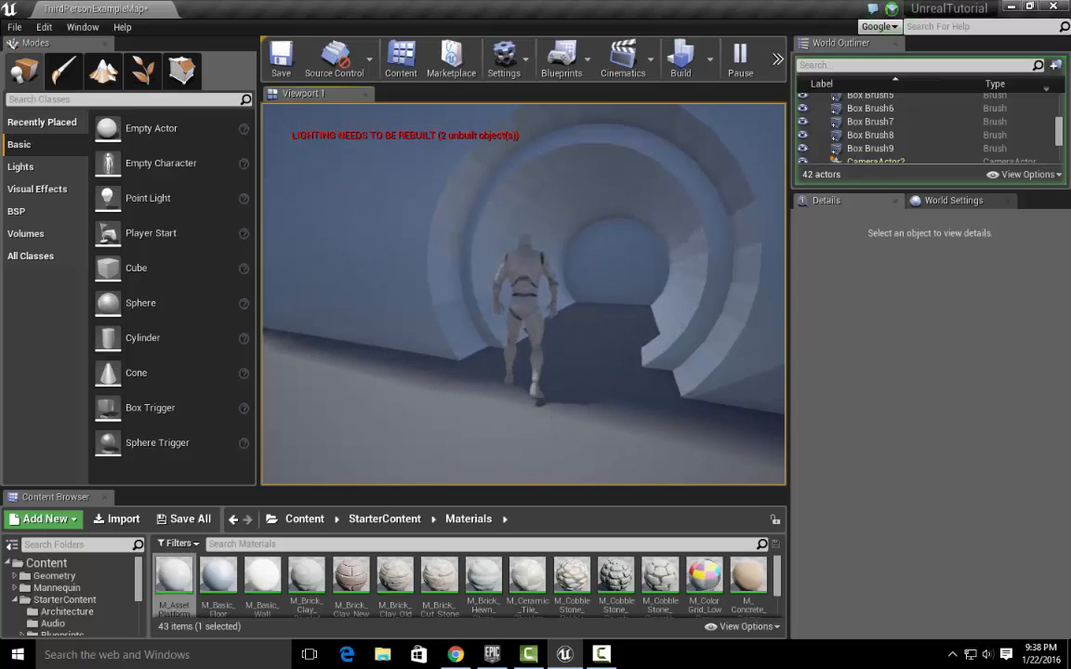
key("a")
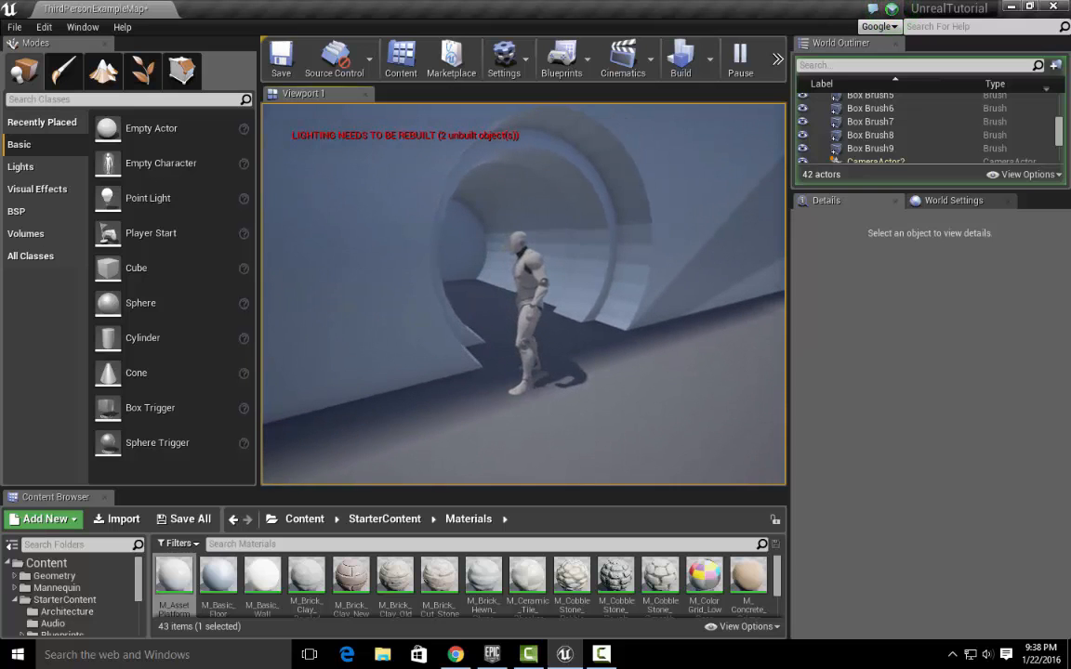
key("w")
key("a")
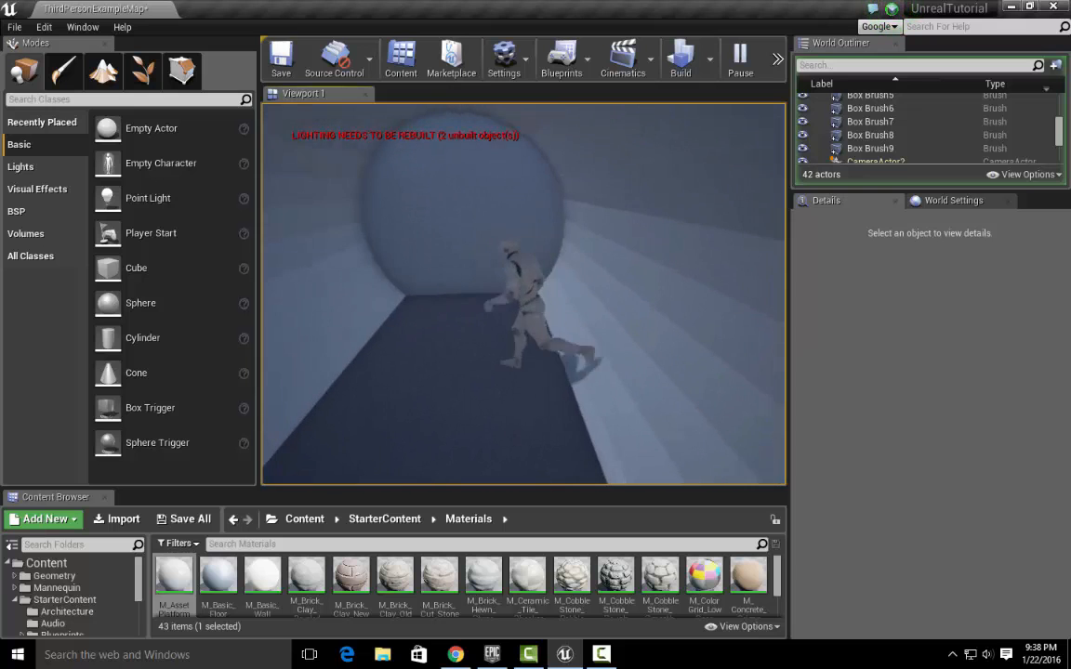
key("w")
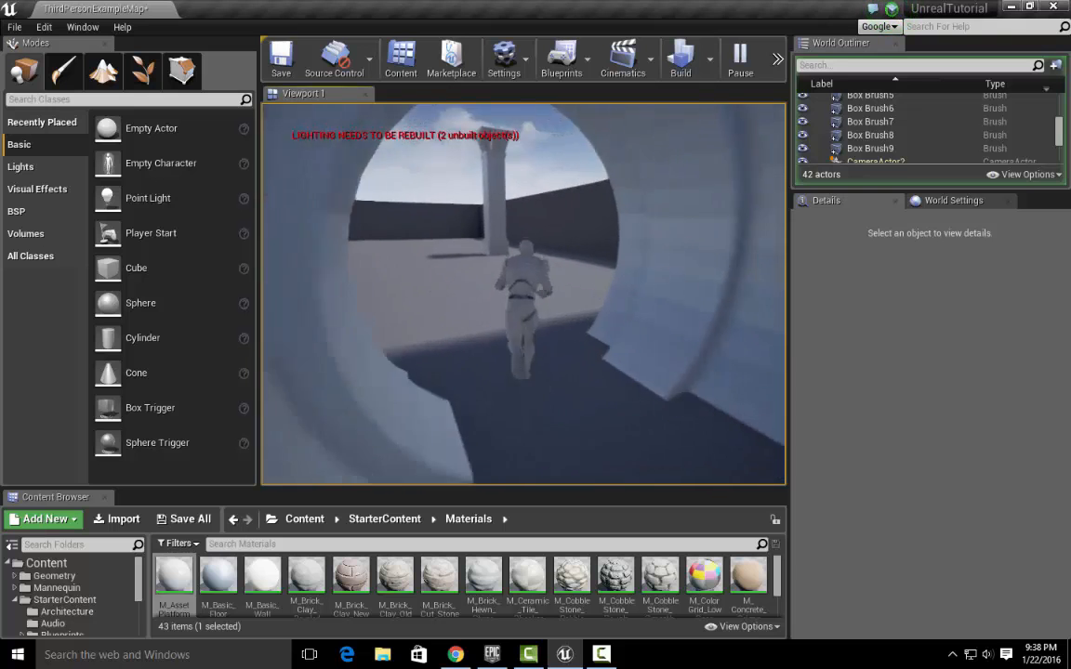
key("a")
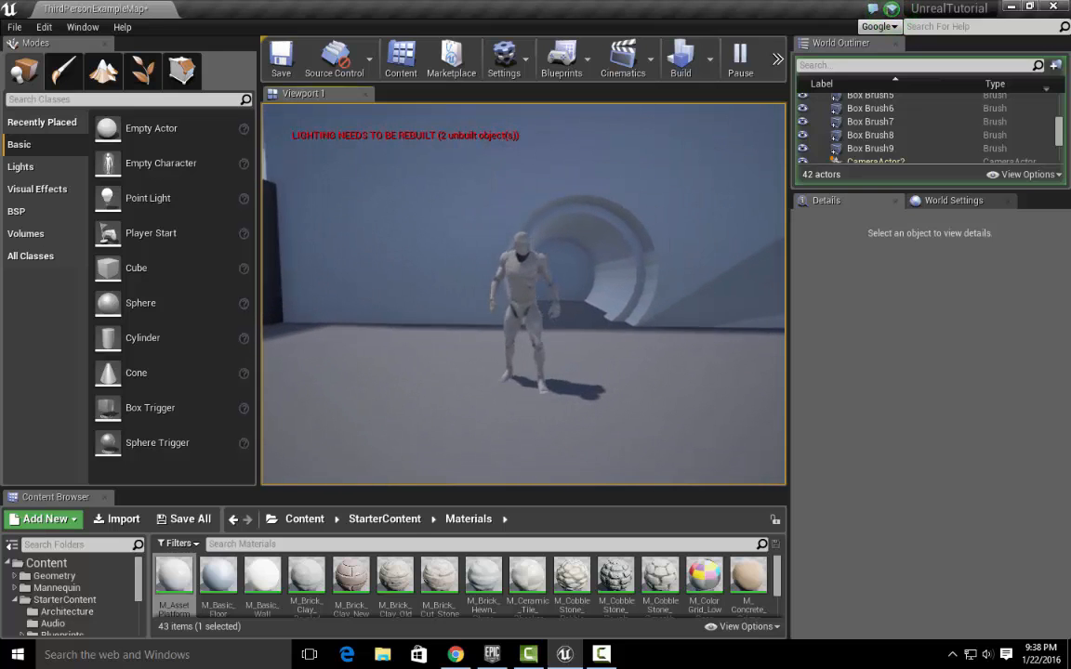
key("d")
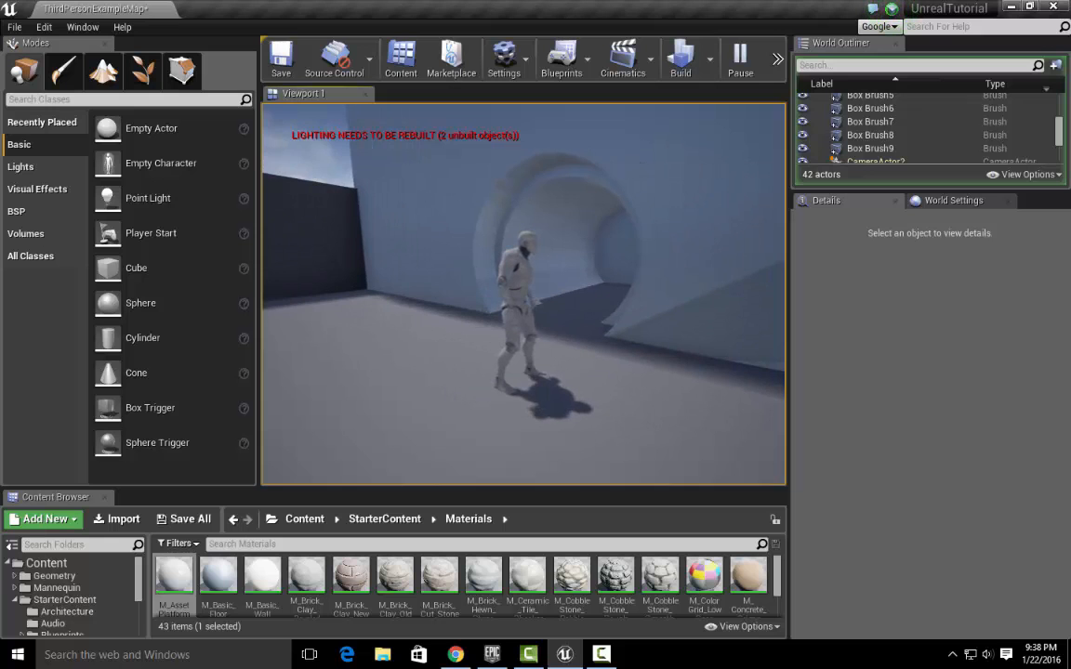
Step: Run the character back to the column and view it together with the tunnel wall
key("a")
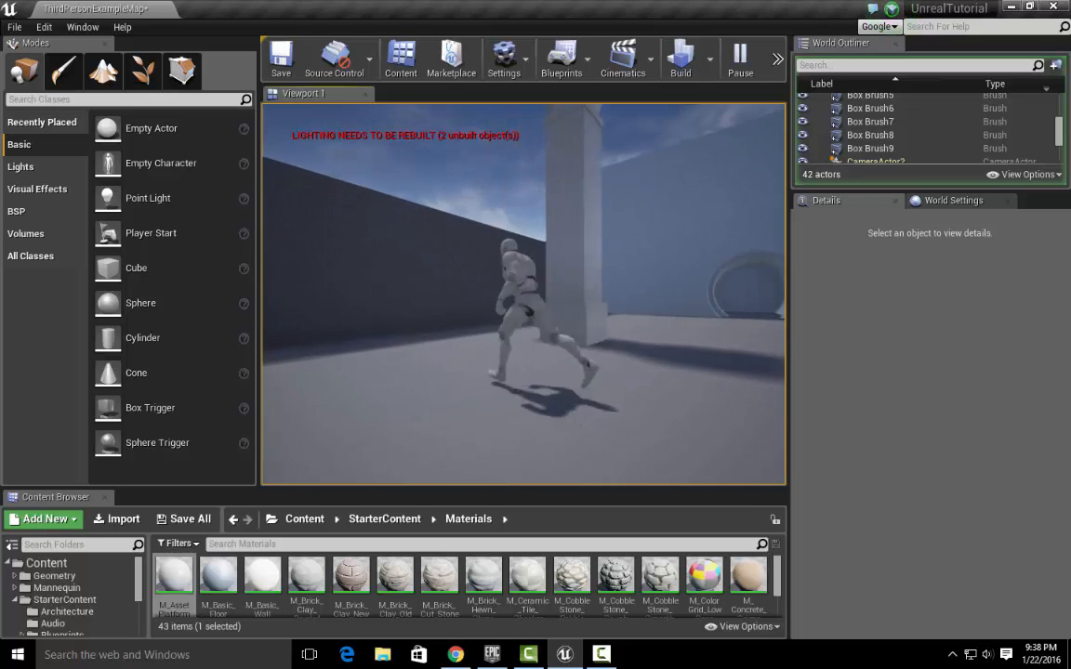
key("d")
key("s")
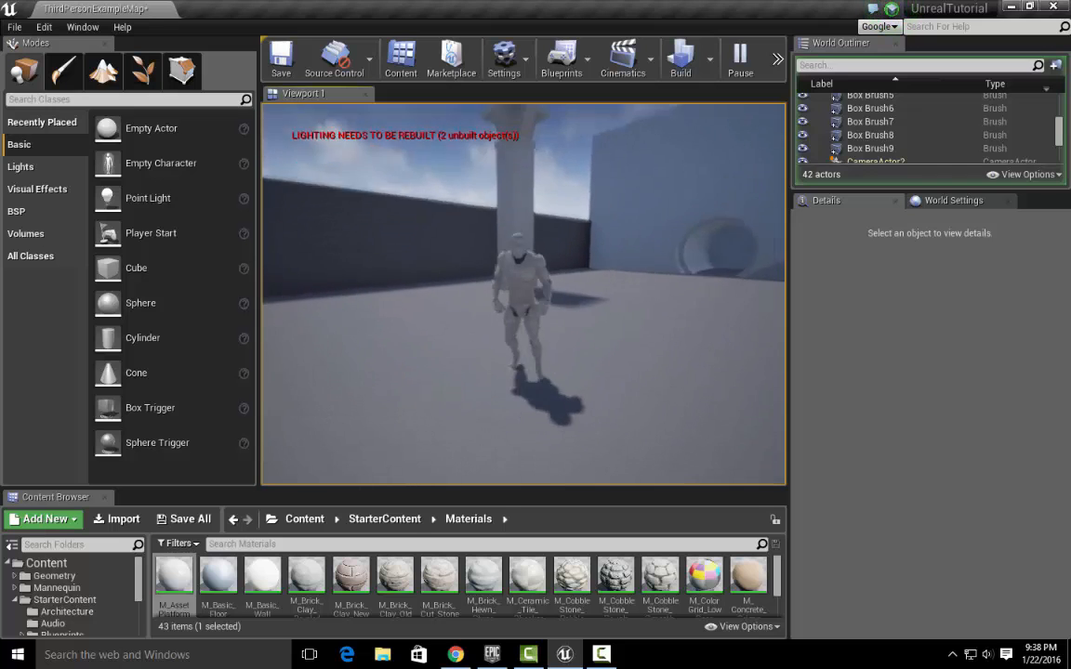
Step: Run the character toward the column and end the play-test
key("w")
key("w")
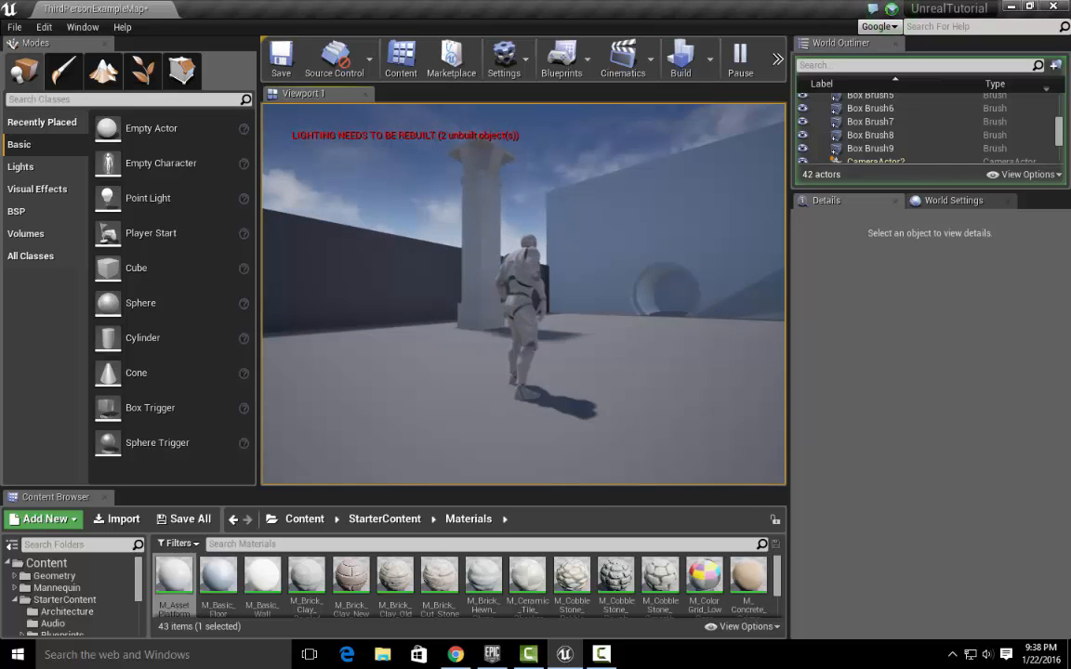
key("Escape")
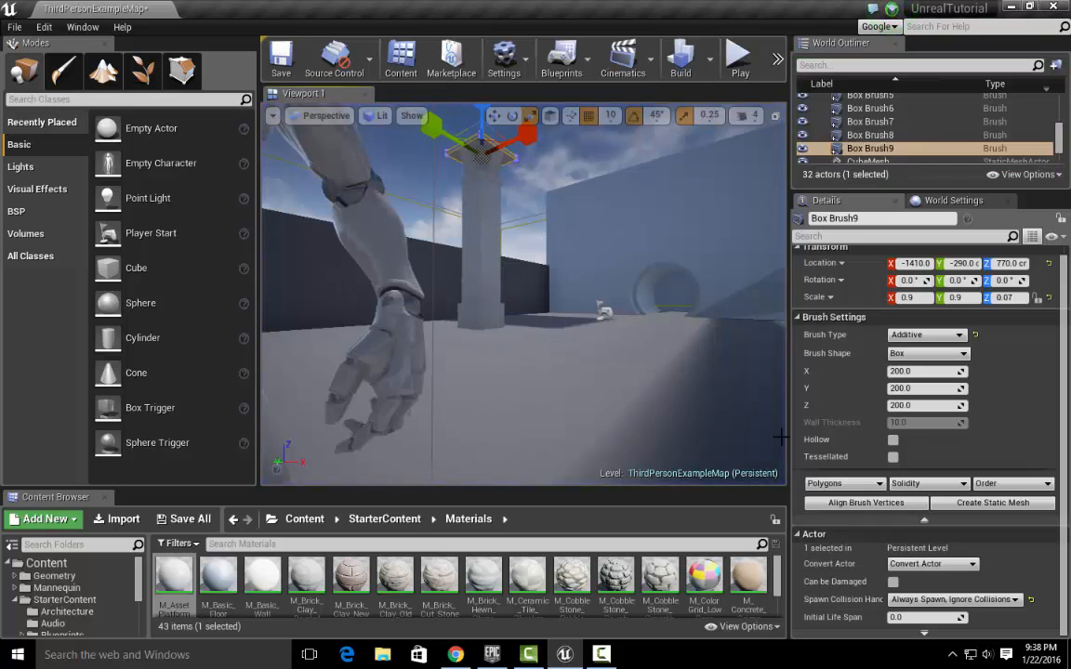
Step: Enlarge the viewport by shrinking the content browser and details area, and give the World Outliner more height
left_click_drag(685, 500, 685, 555)
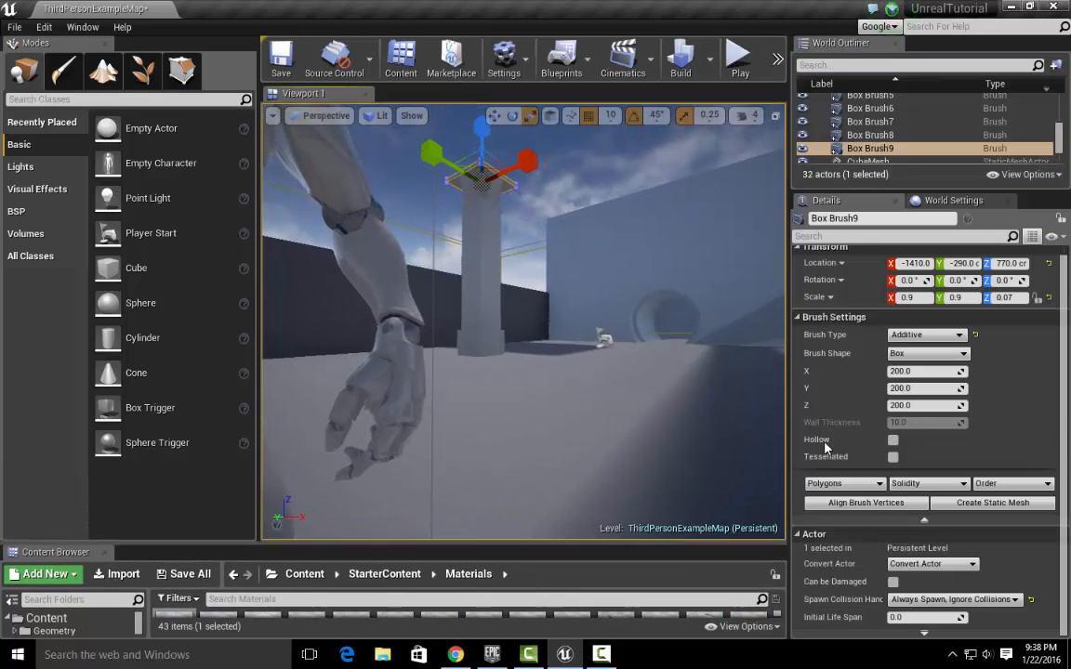
left_click_drag(789, 406, 847, 406)
key("w")
mouse_move(728, 356)
right_mouse_down()
mouse_move(727, 279)
mouse_move(726, 414)
mouse_move(726, 351)
right_mouse_up()
key("s")
key("w")
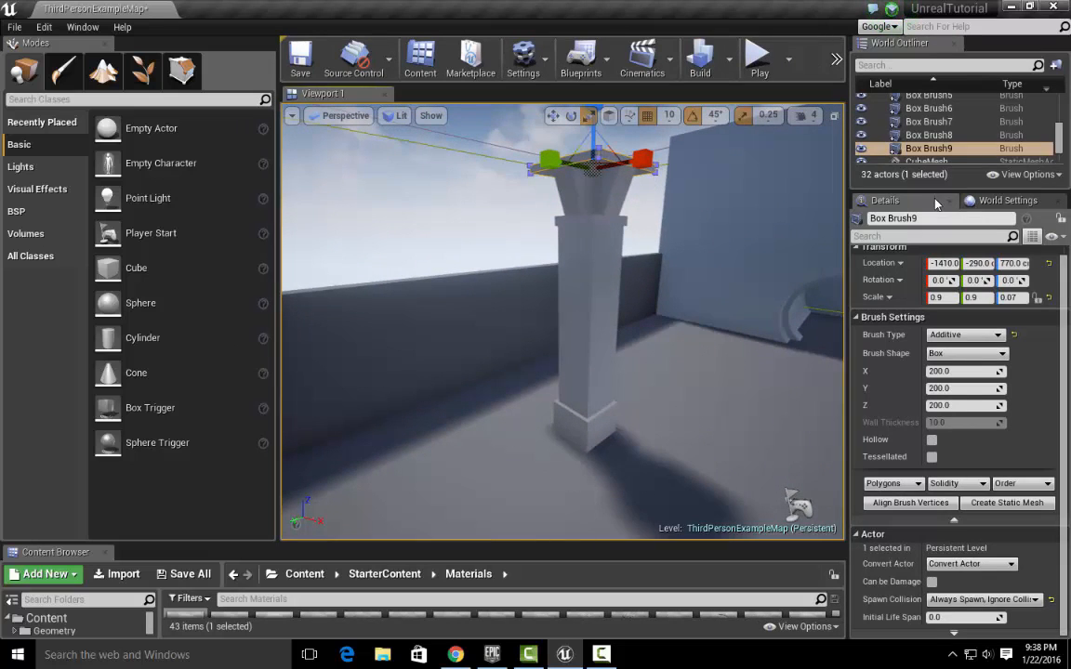
left_click_drag(936, 193, 938, 477)
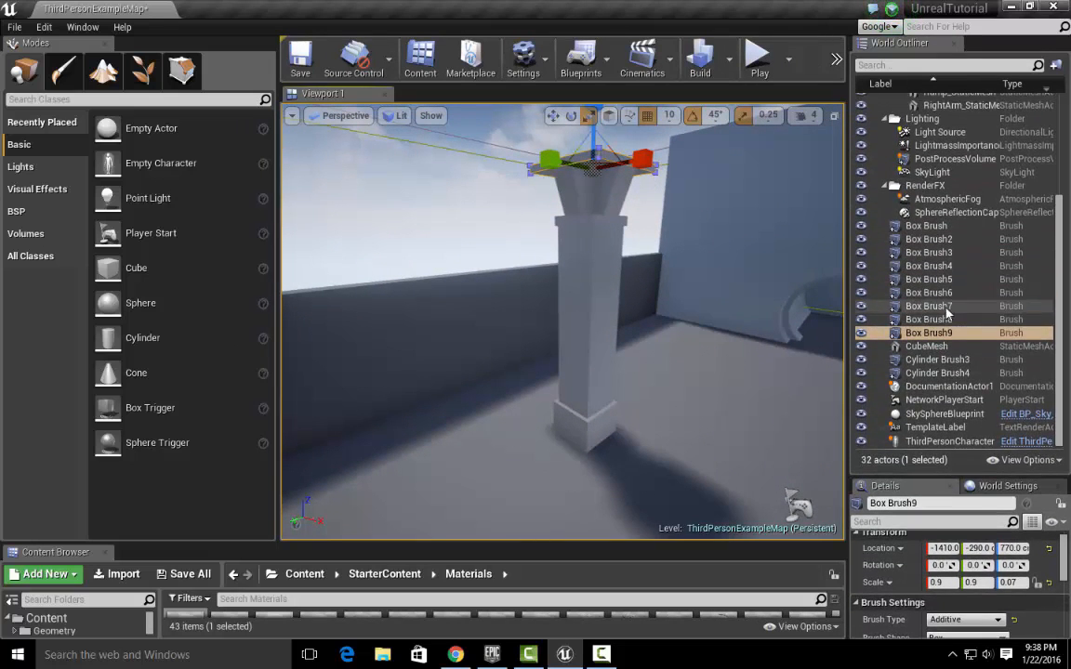
Step: Select all the brushes forming the column, Box Brush2 through Box Brush9, and group them
left_click(635, 203)
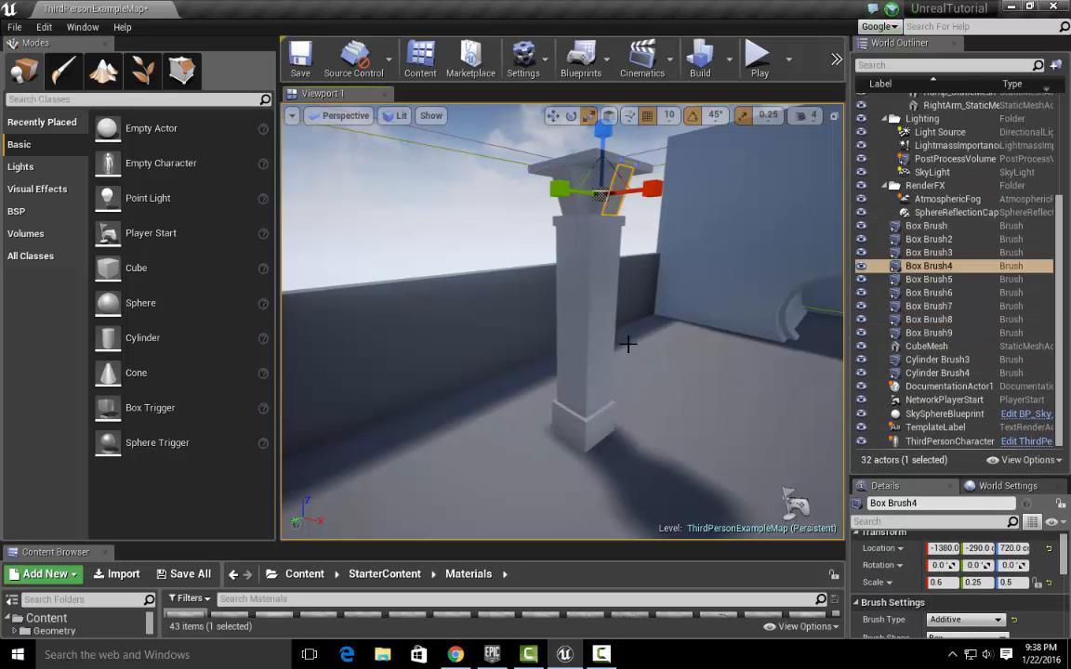
scroll(630, 344, "down", 3)
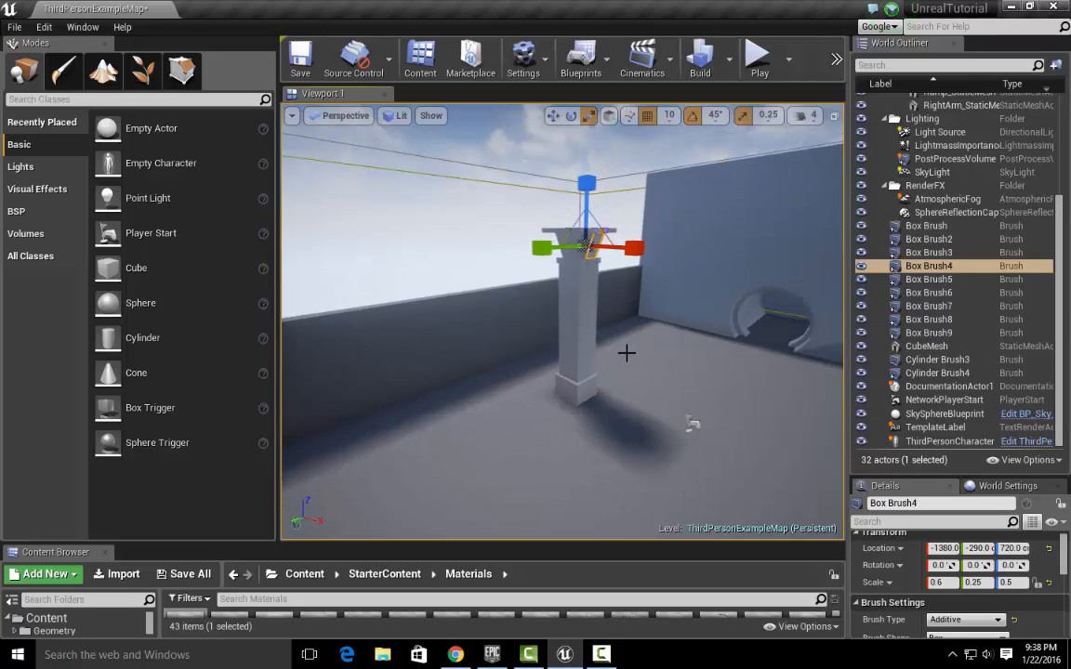
mouse_move(630, 344)
right_mouse_down()
mouse_move(530, 341)
mouse_move(650, 365)
mouse_move(786, 368)
mouse_move(604, 350)
mouse_move(610, 379)
mouse_move(586, 394)
mouse_move(639, 296)
right_mouse_up()
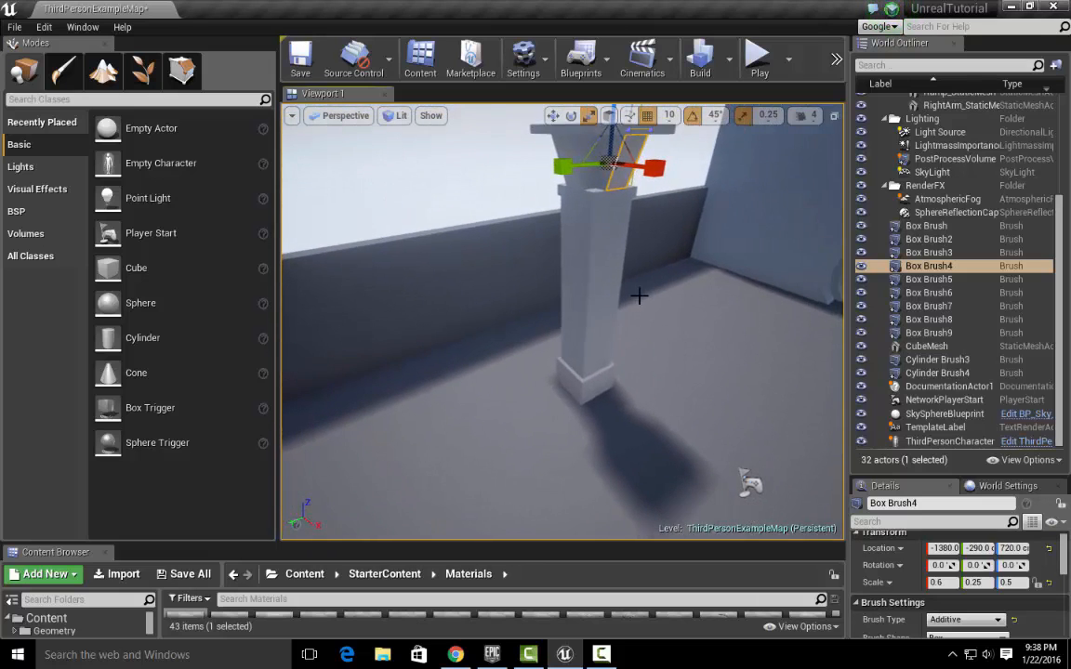
left_click(595, 389, "ctrl")
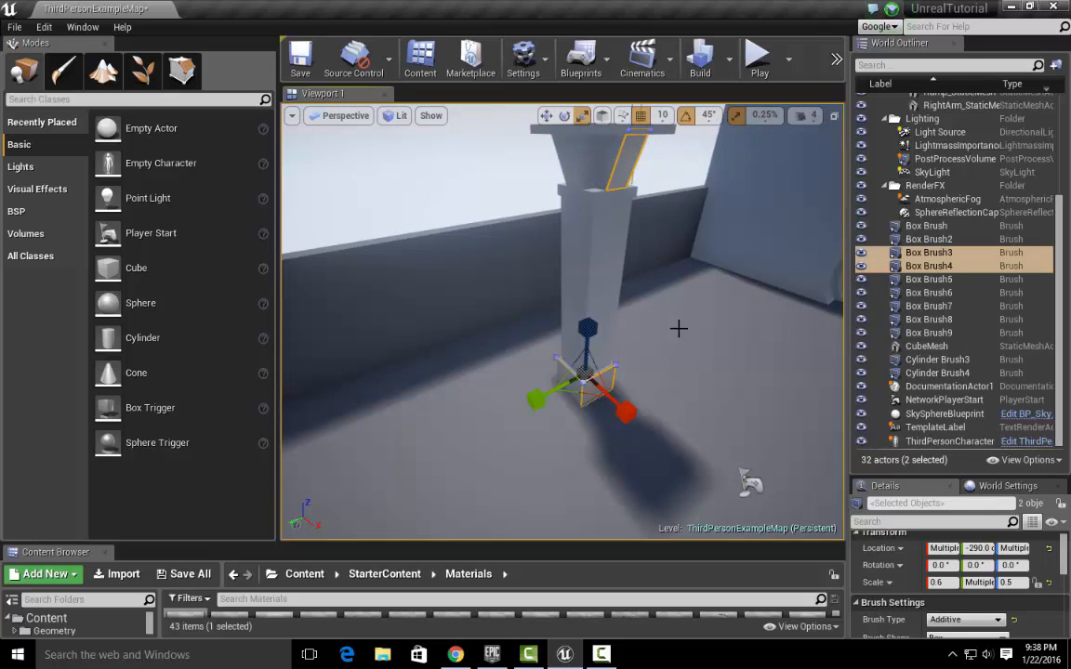
left_click(606, 280, "ctrl")
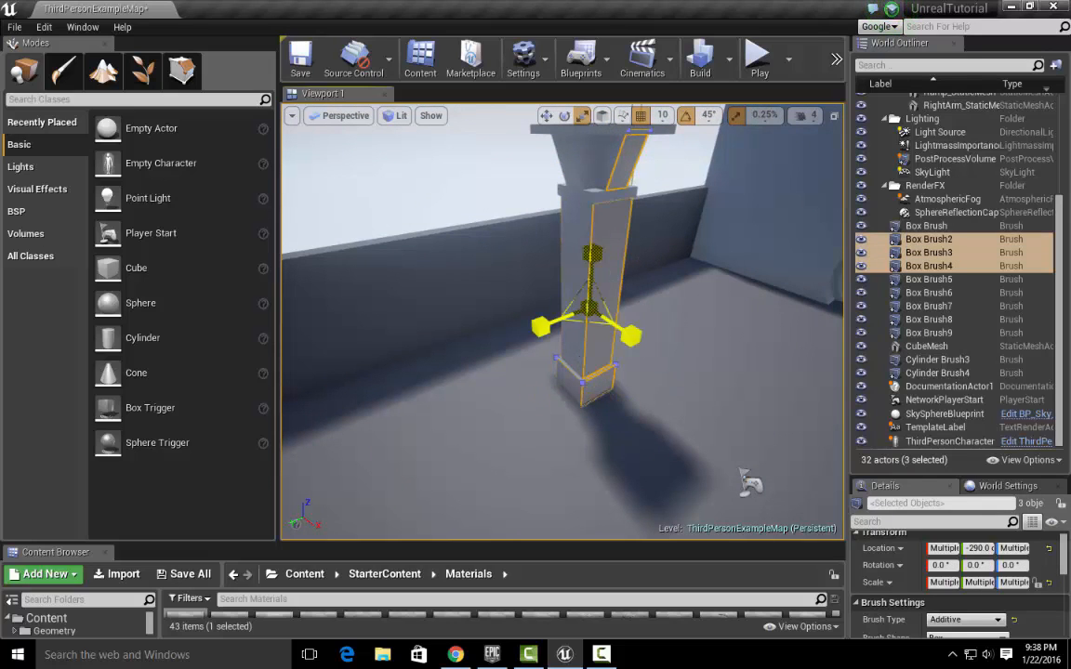
left_click(573, 180, "ctrl")
left_click(594, 147, "ctrl")
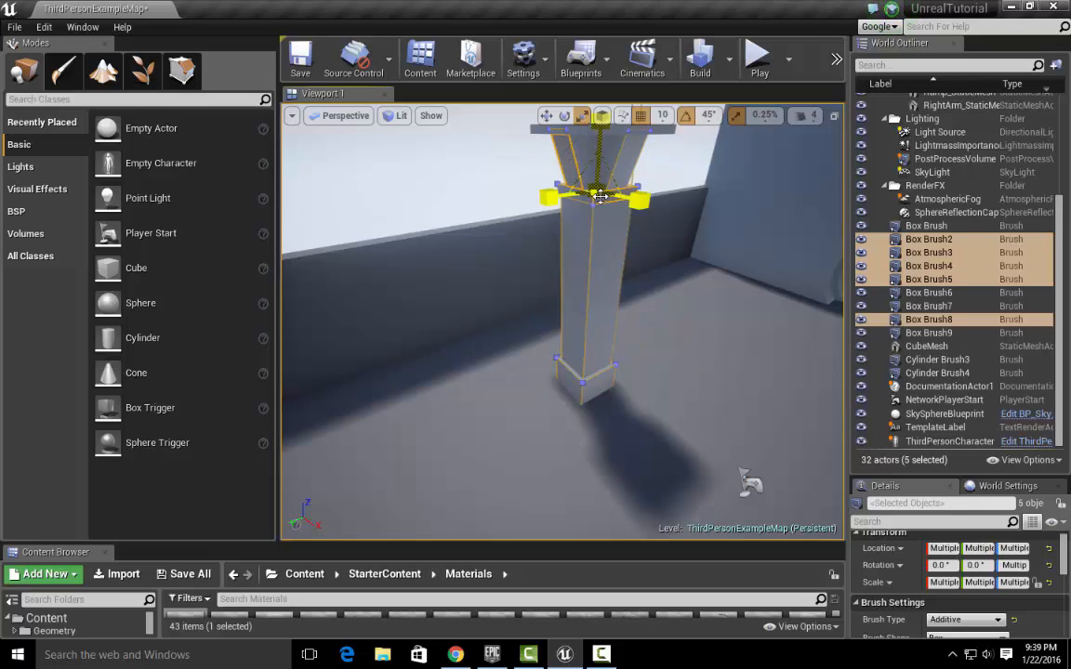
left_click(545, 140, "ctrl")
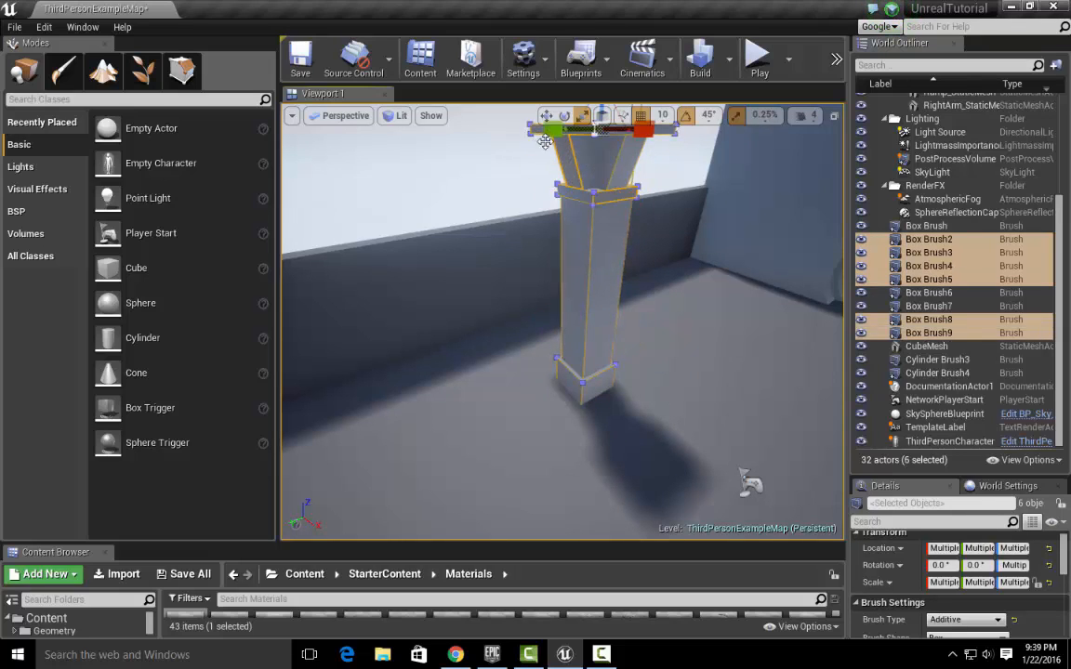
mouse_move(562, 279)
right_mouse_down()
mouse_move(604, 213)
mouse_move(693, 219)
mouse_move(670, 221)
right_mouse_up()
left_click(604, 289, "ctrl")
right_click_drag(604, 289, 772, 293)
right_click_drag(624, 365, 697, 363)
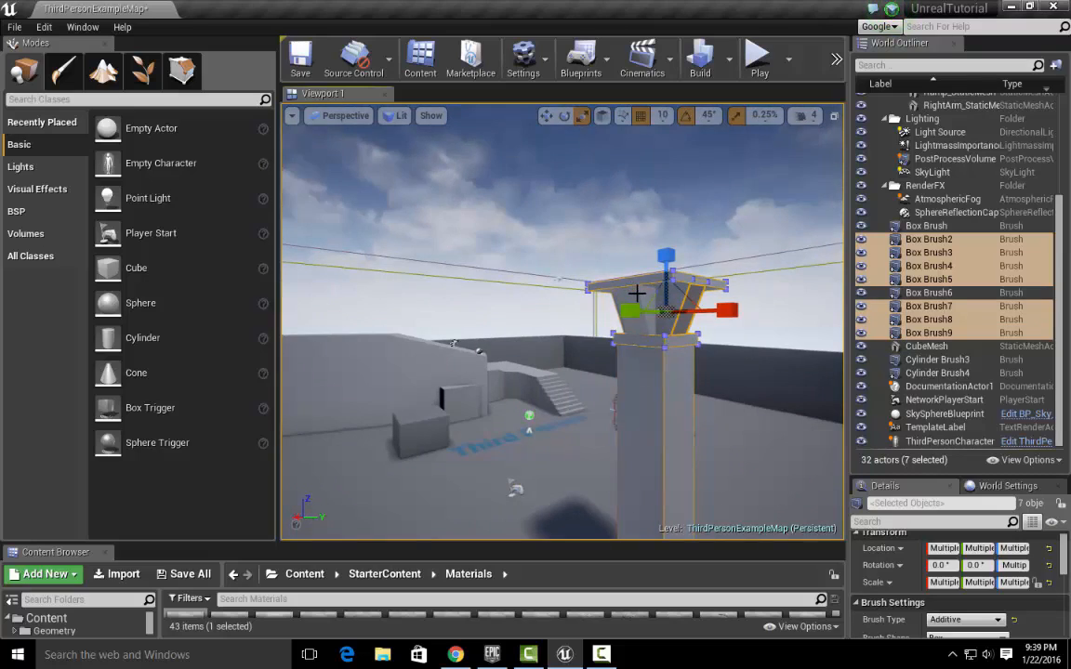
left_click(636, 294, "ctrl")
right_click_drag(677, 406, 827, 400)
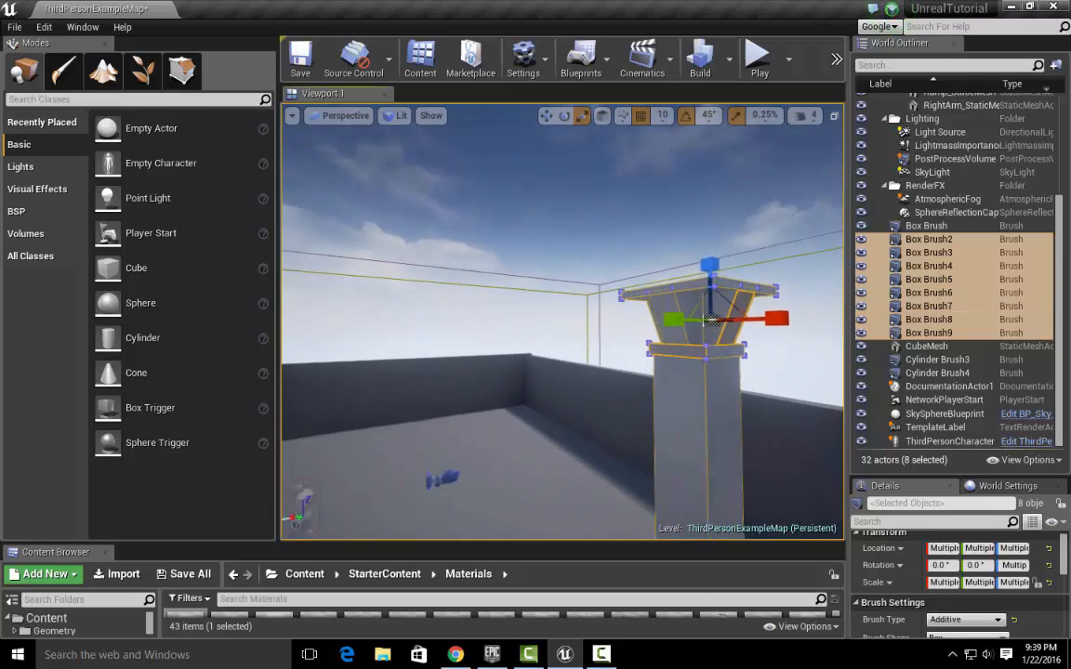
right_click_drag(704, 321, 619, 220)
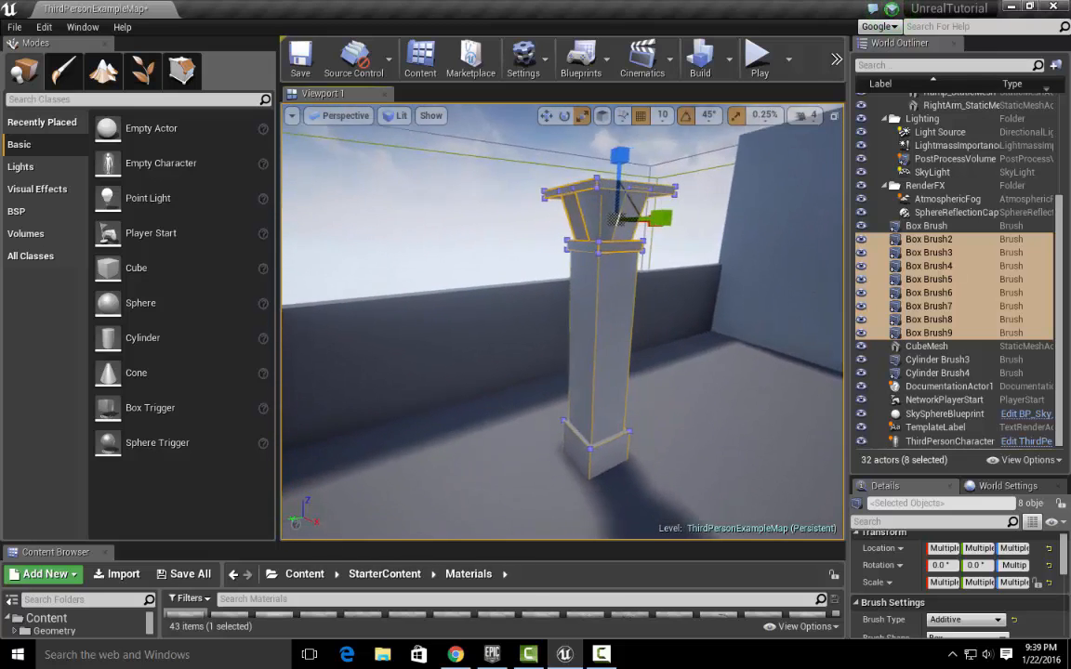
mouse_move(679, 410)
right_mouse_down()
mouse_move(711, 423)
mouse_move(721, 456)
mouse_move(679, 409)
right_mouse_up()
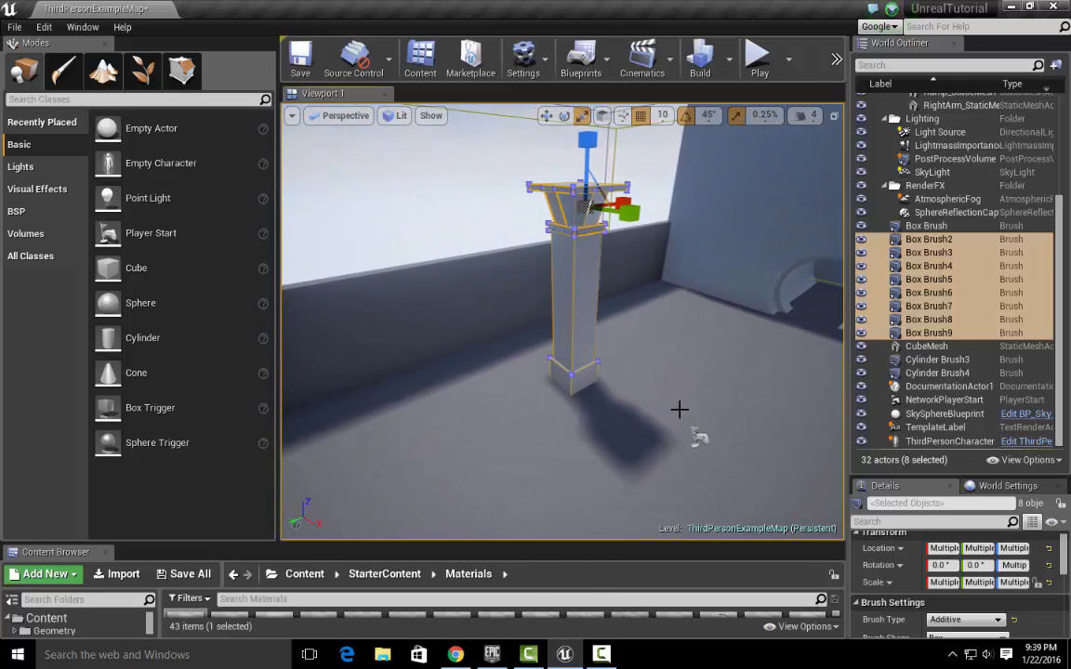
key("ctrl+g")
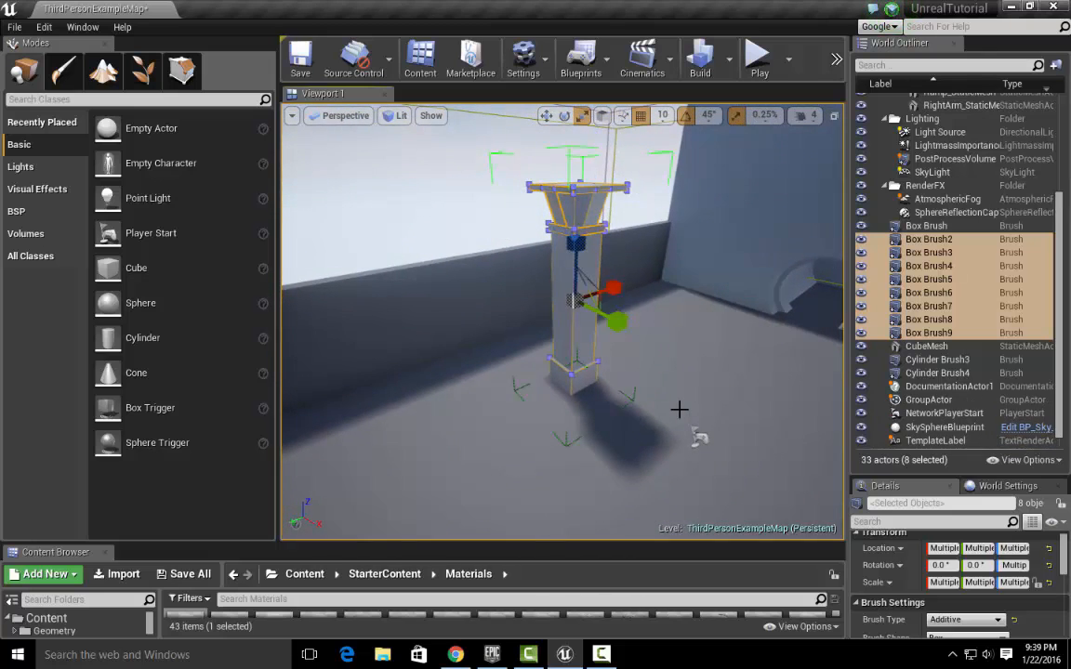
Step: Move the grouped column as a single unit across the floor along both horizontal axes beside the wall
right_click_drag(654, 291, 663, 276)
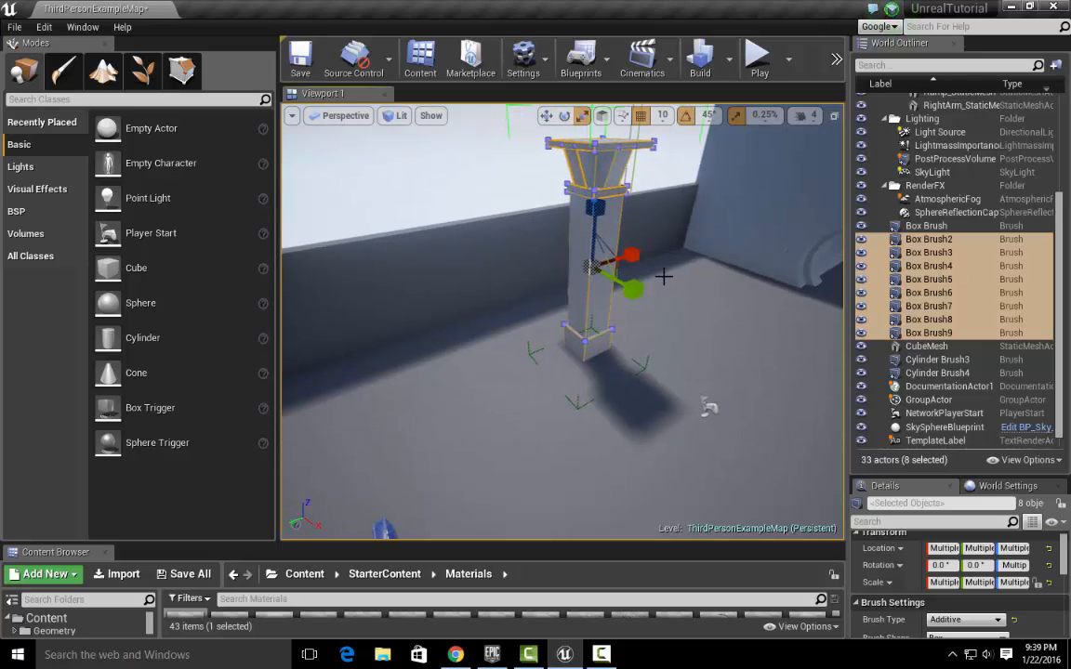
right_click_drag(679, 212, 570, 268)
left_click_drag(572, 278, 734, 337)
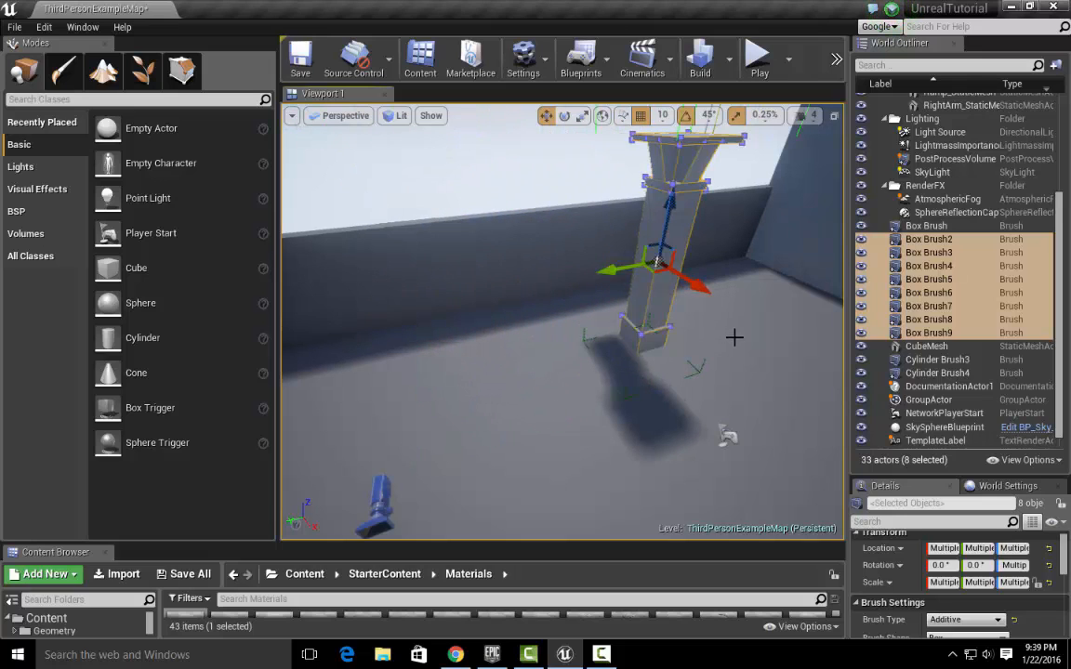
left_click_drag(614, 270, 624, 296)
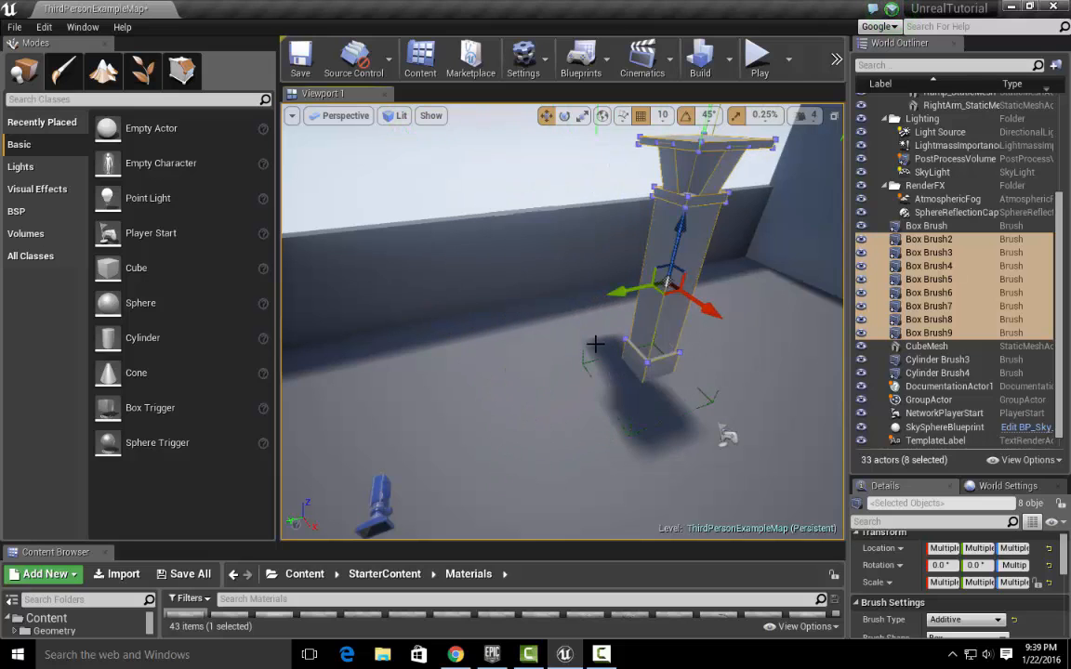
right_click_drag(624, 296, 669, 295)
left_click_drag(623, 307, 393, 311)
mouse_move(620, 352)
right_mouse_down()
mouse_move(711, 352)
mouse_move(620, 352)
right_mouse_up()
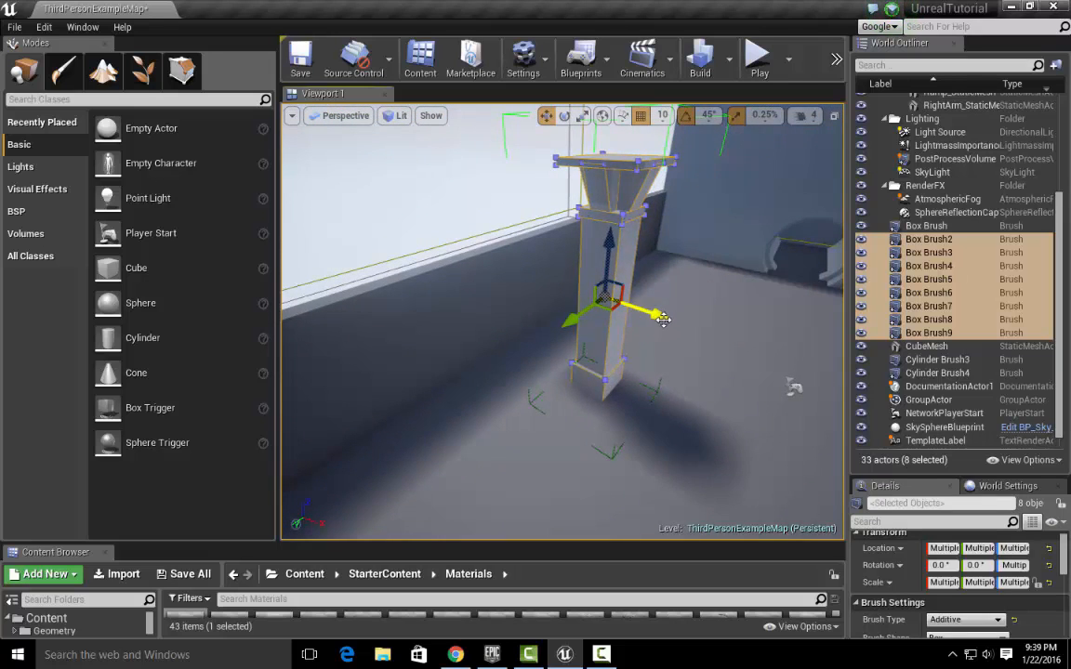
left_click_drag(662, 322, 727, 346)
right_click_drag(727, 398, 687, 398)
scroll(727, 398, "down", 8)
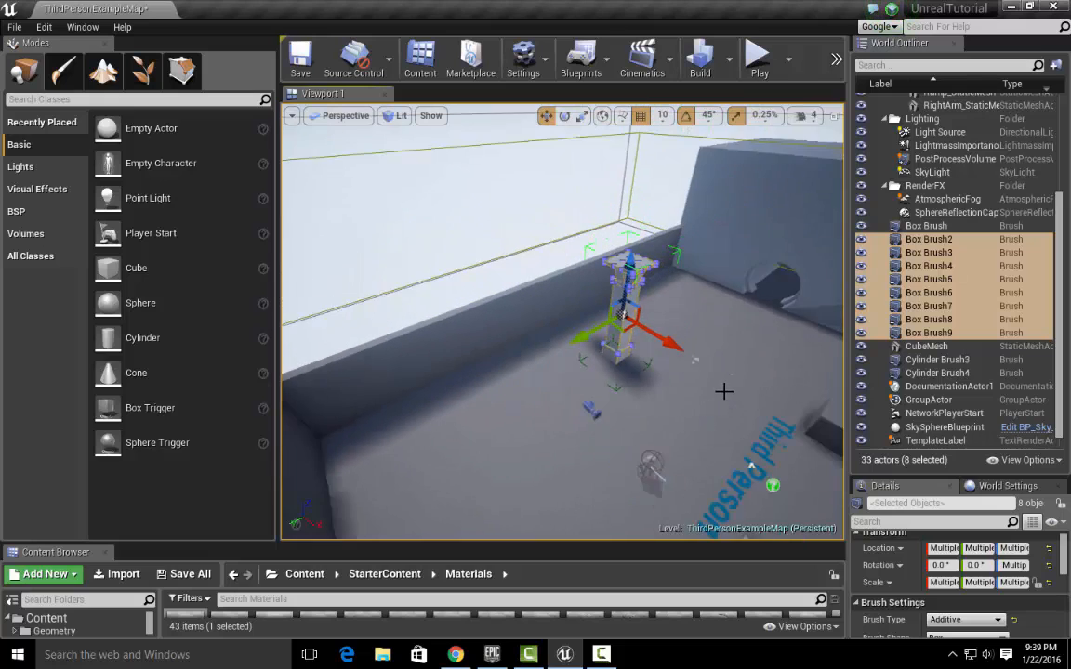
Step: Stretch Wall6 behind the column to a vertical scale of about 10 and raise it to Z 667.7
left_click(519, 325)
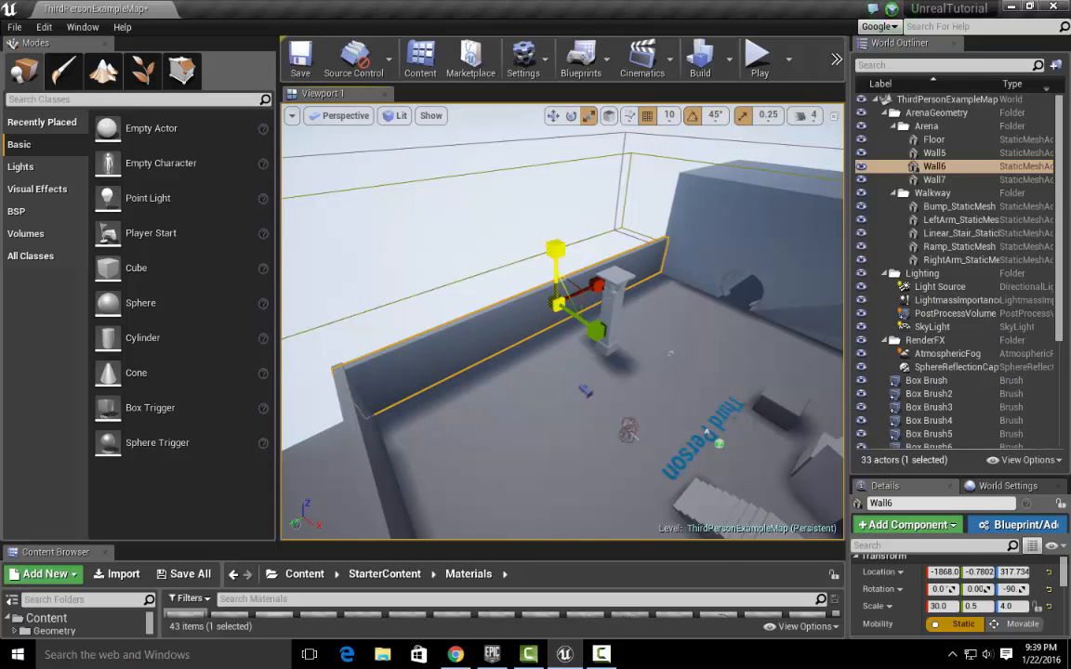
left_click_drag(554, 249, 581, 355)
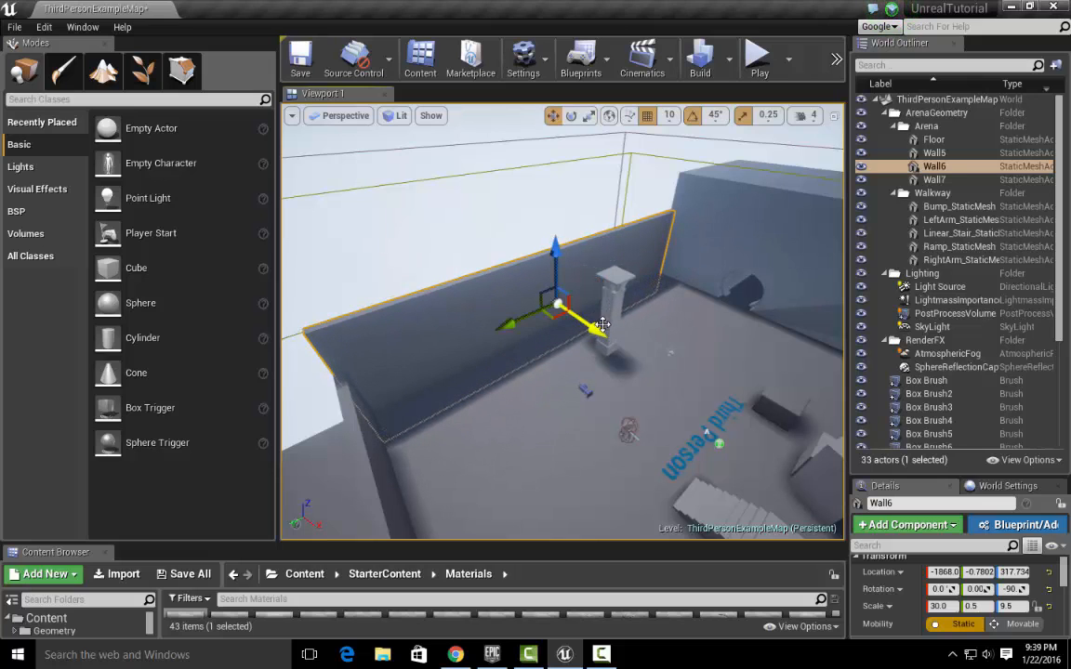
left_click_drag(558, 247, 577, 200)
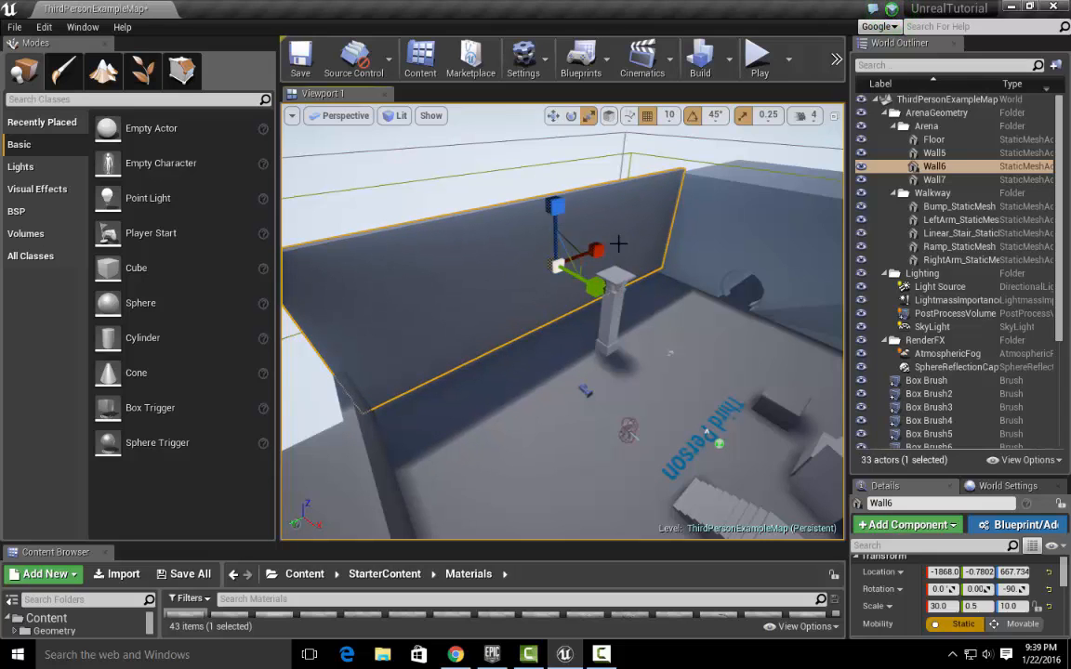
left_click_drag(558, 207, 561, 221)
Step: Stretch Wall5 to a vertical scale of 12 and raise it to line up with the adjoining tall wall
right_click_drag(604, 225, 650, 258)
left_click(605, 261)
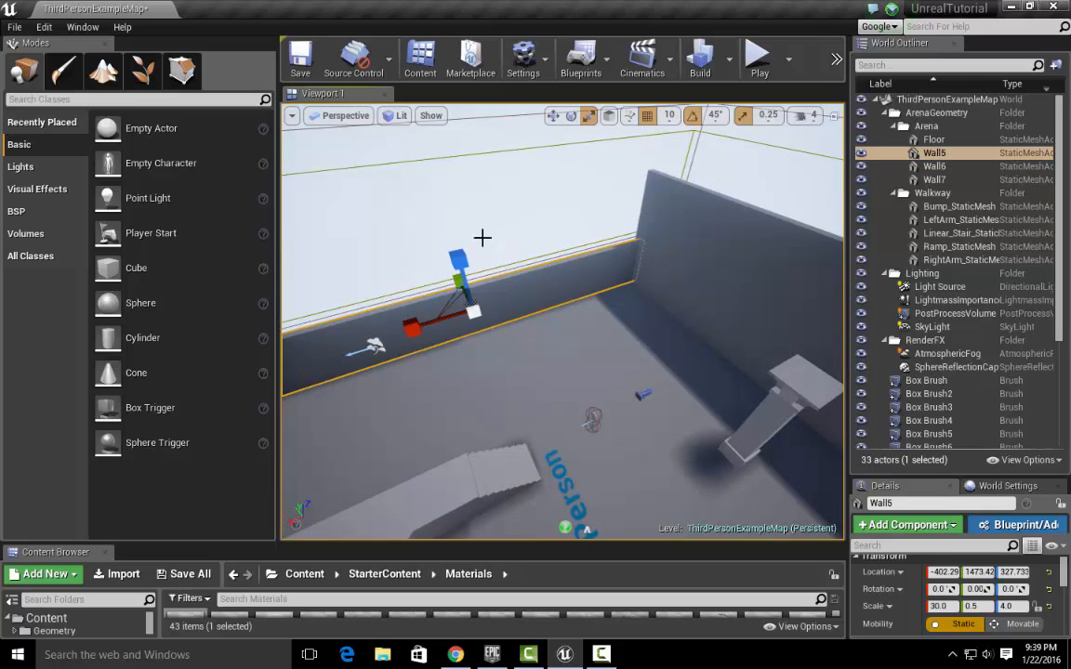
left_click_drag(459, 298, 463, 236)
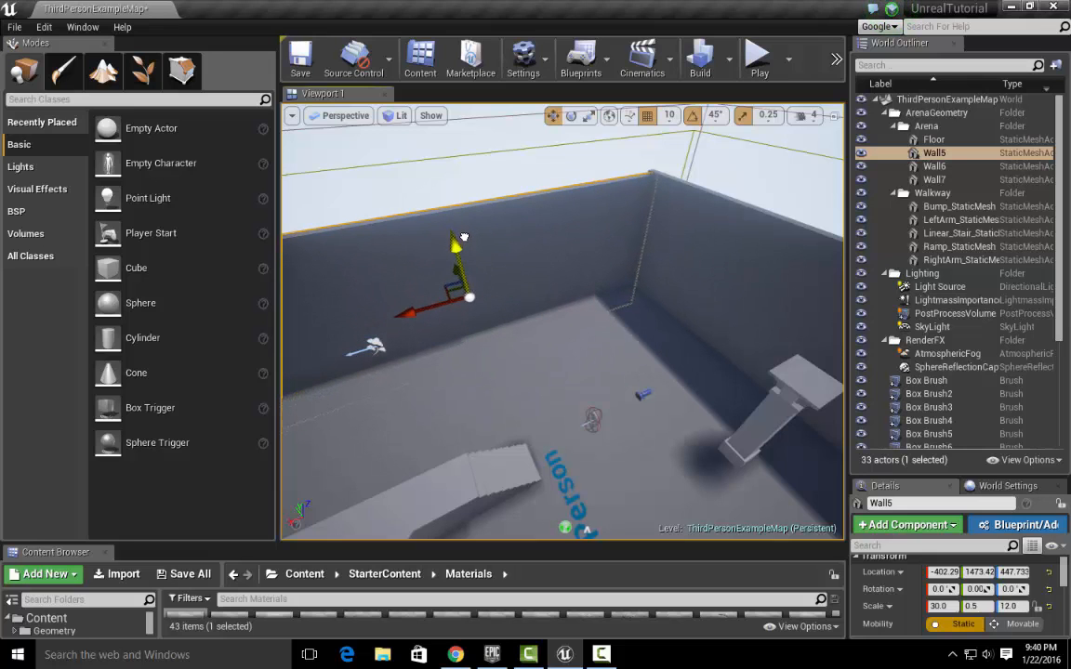
right_click_drag(493, 235, 488, 235)
Step: Stretch Wall7 behind the ramp and stairs to a vertical scale of 11.75 and raise it to Z 527.7
right_click_drag(613, 313, 670, 323)
left_click(587, 313)
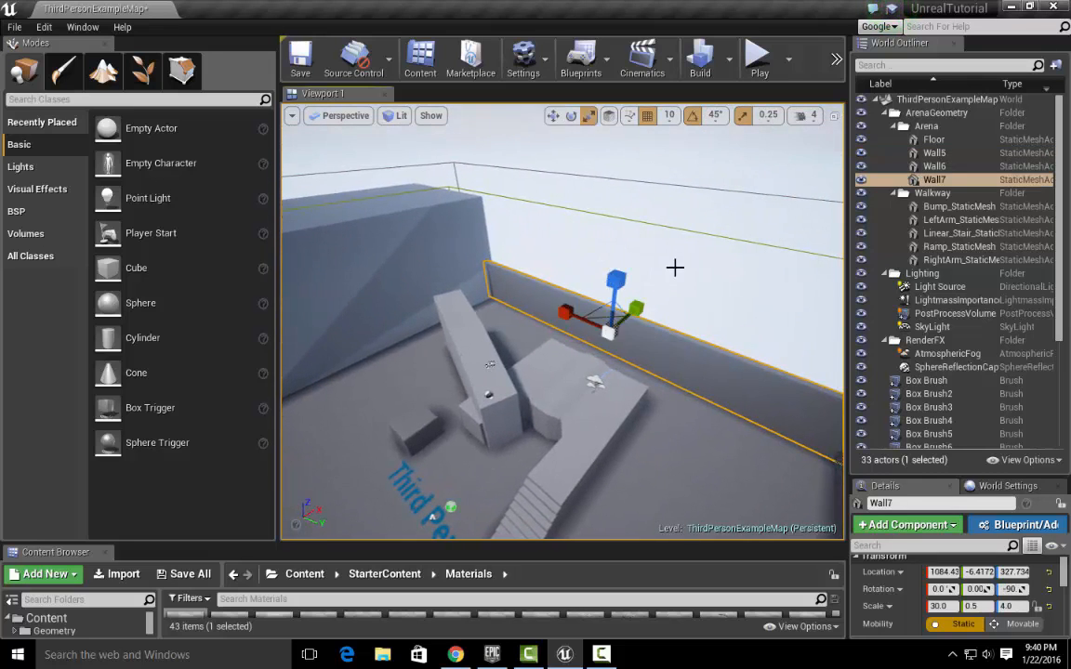
left_click_drag(618, 281, 617, 258)
Step: Duplicate Wall7 into the middle of the arena at X -535.6 and rotate the copy 90° to lie flat
scroll(613, 313, "down", 8)
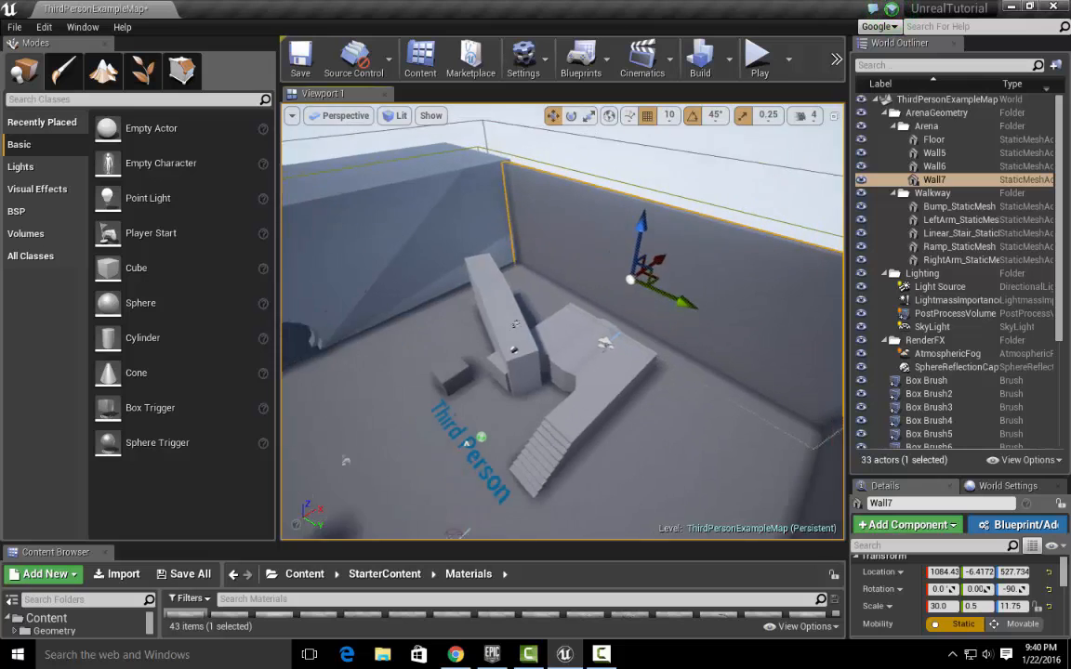
key("ctrl+w")
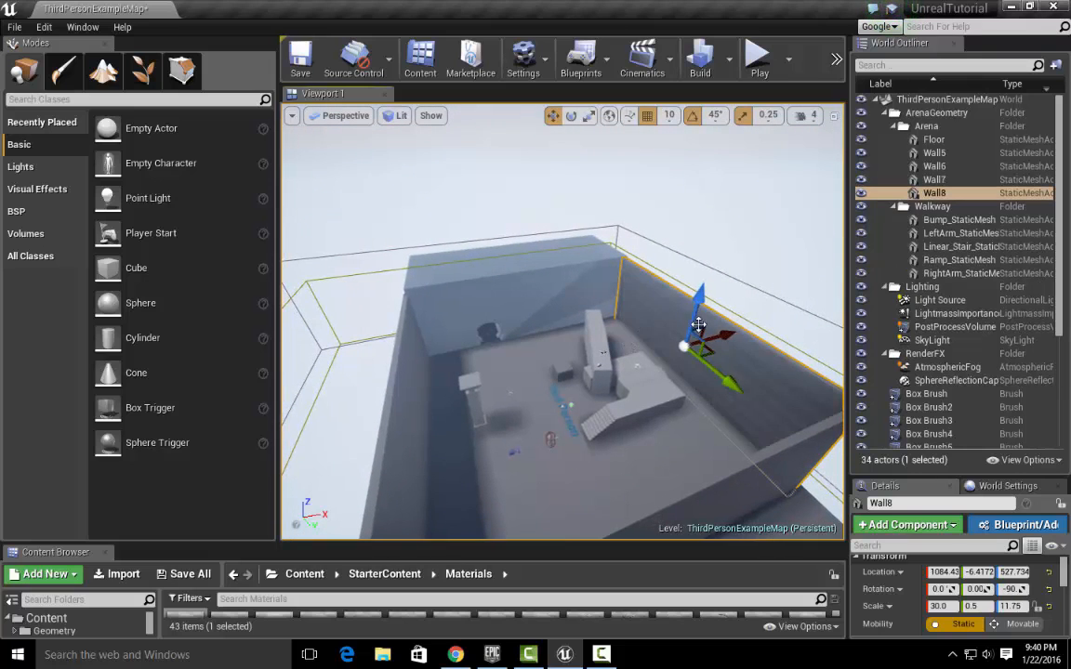
left_click_drag(718, 336, 616, 348)
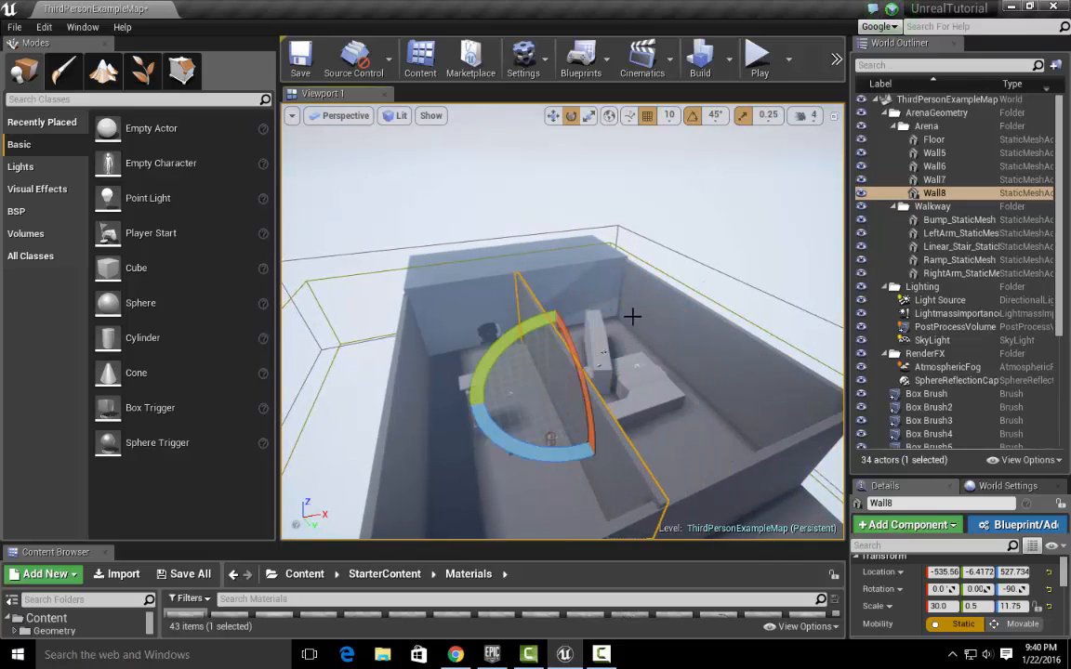
left_click_drag(522, 325, 613, 263)
Step: Raise the flat wall copy to Z 1027.7 and widen it to a scale of 28.25 to roof the arena
key("w")
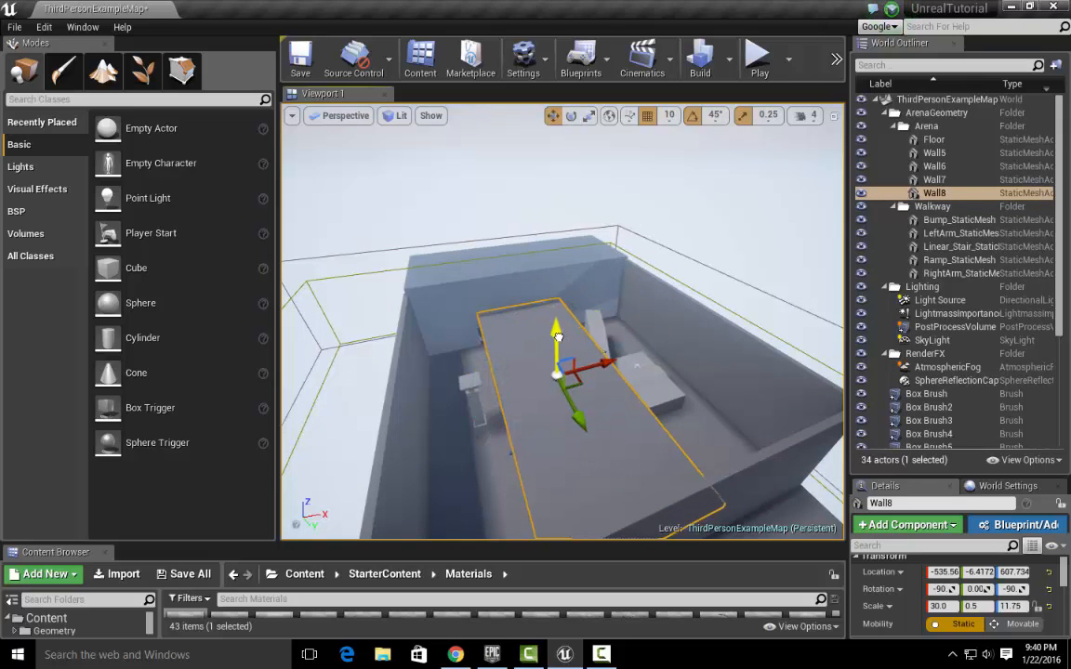
left_click_drag(555, 336, 562, 294)
key("a")
mouse_move(508, 348)
right_mouse_down()
mouse_move(622, 352)
mouse_move(702, 321)
mouse_move(734, 328)
mouse_move(706, 344)
mouse_move(509, 348)
right_mouse_up()
key("d")
key("e")
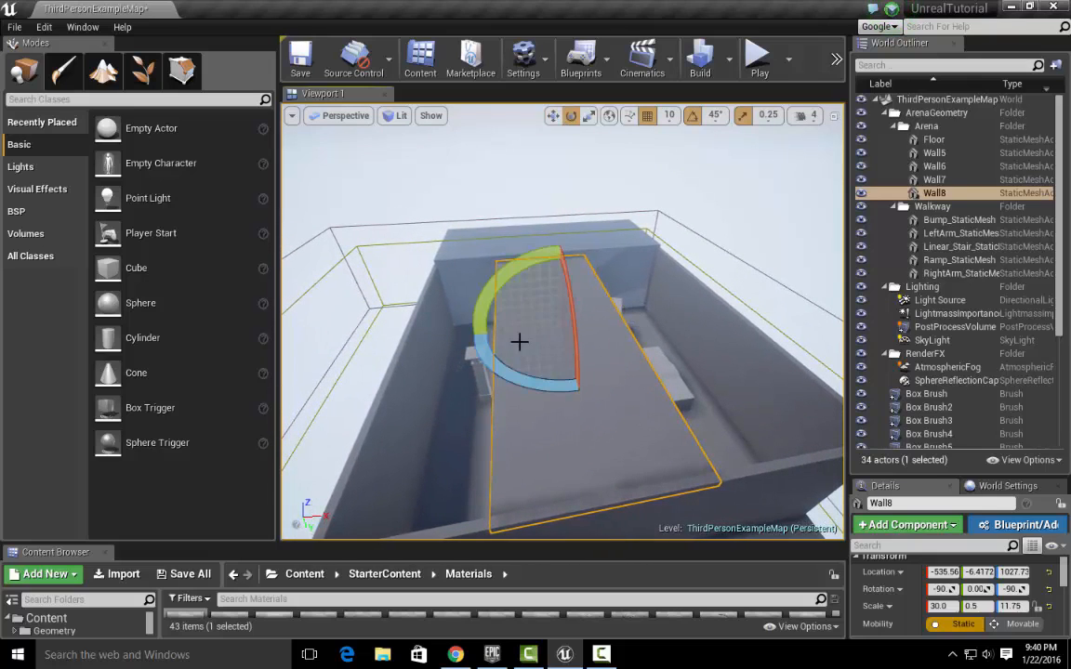
key("r")
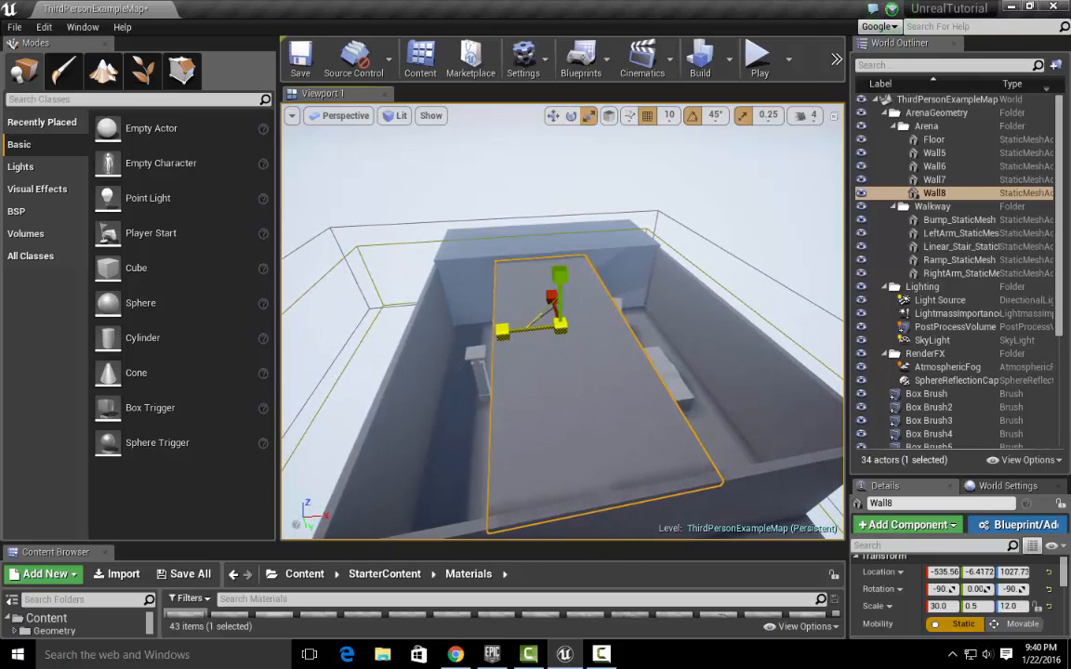
left_click_drag(501, 330, 350, 346)
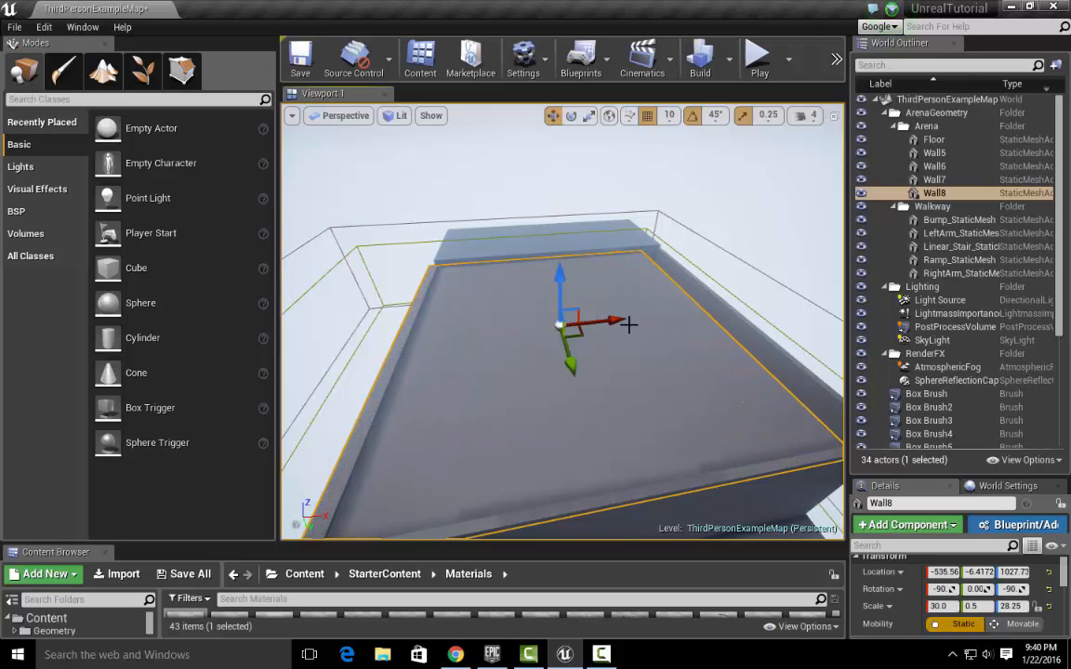
Step: Widen the flat ceiling copy to a scale of 30.25 and shift it to X -345.6 to cover the arena
left_click_drag(628, 323, 638, 322)
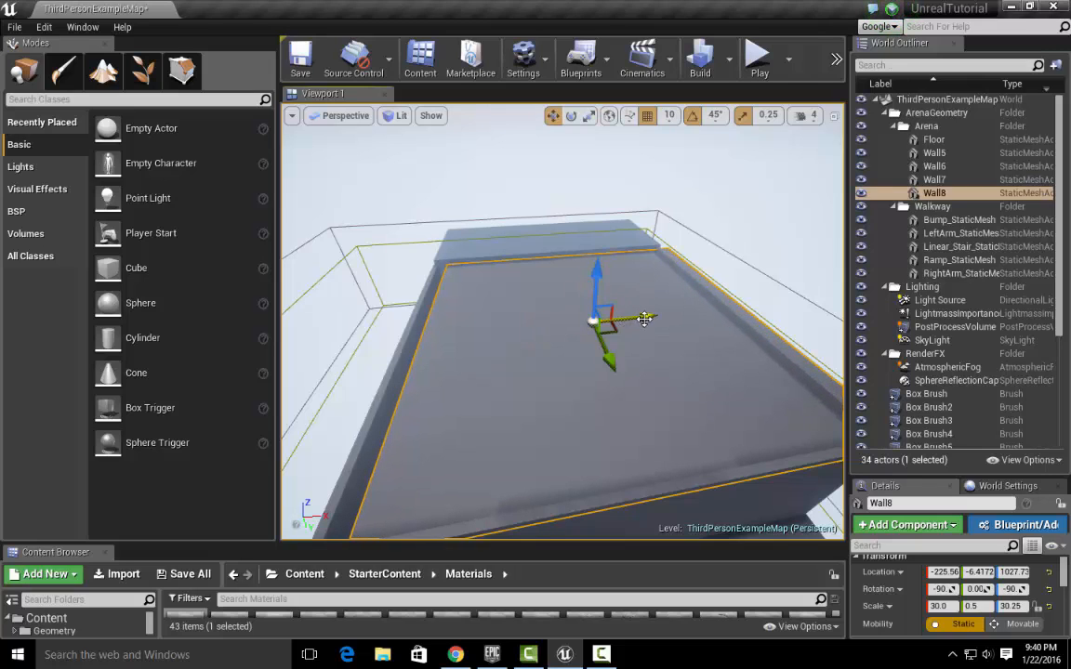
left_click_drag(644, 318, 633, 320)
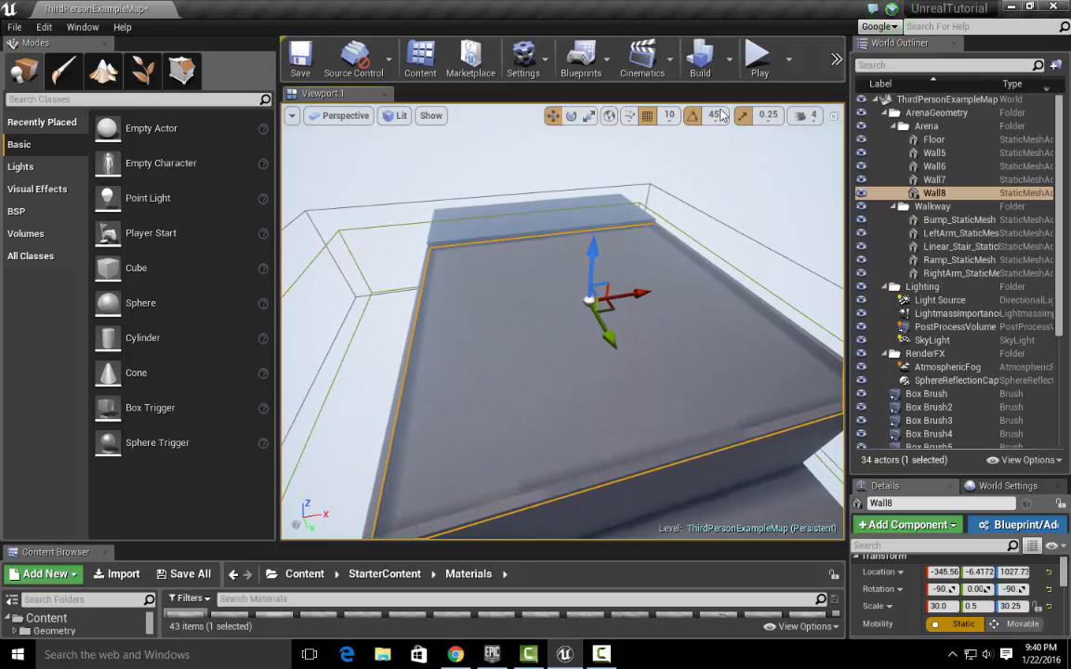
Step: Play-test the level, running the character around the column to judge its height against the ceiling
left_click(758, 58)
left_click(562, 321)
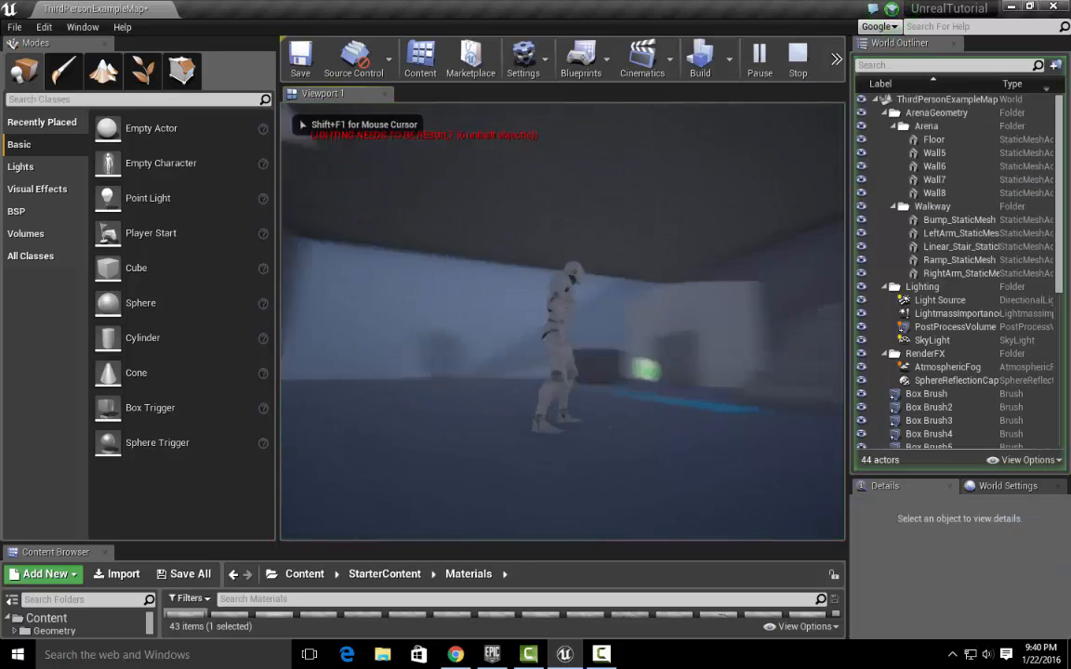
key("w")
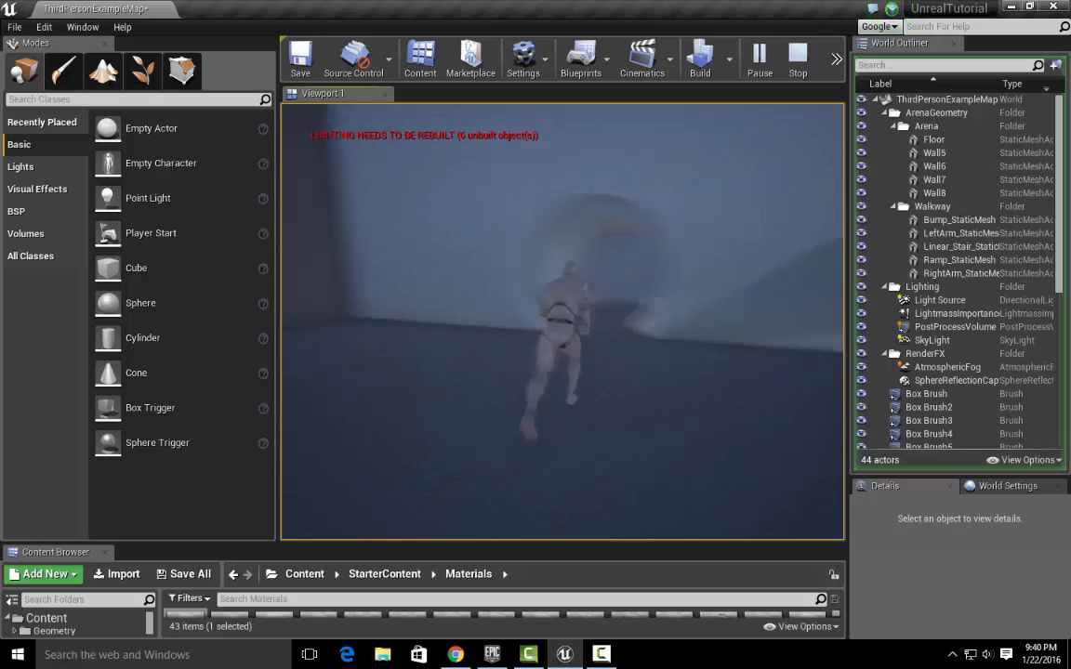
key("a")
key("a")
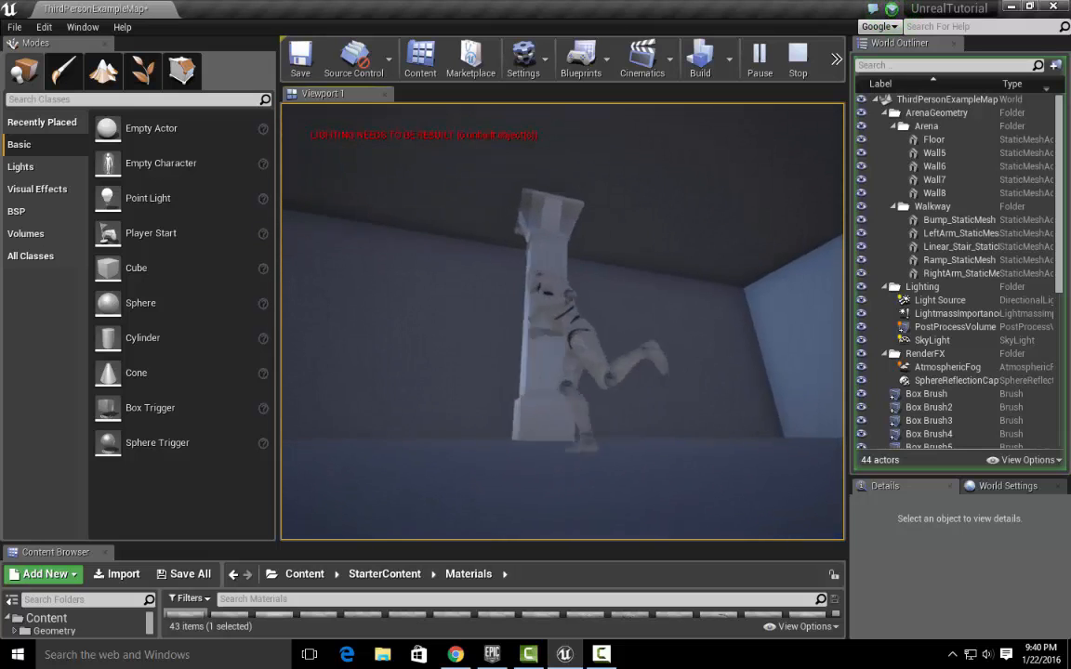
key("a")
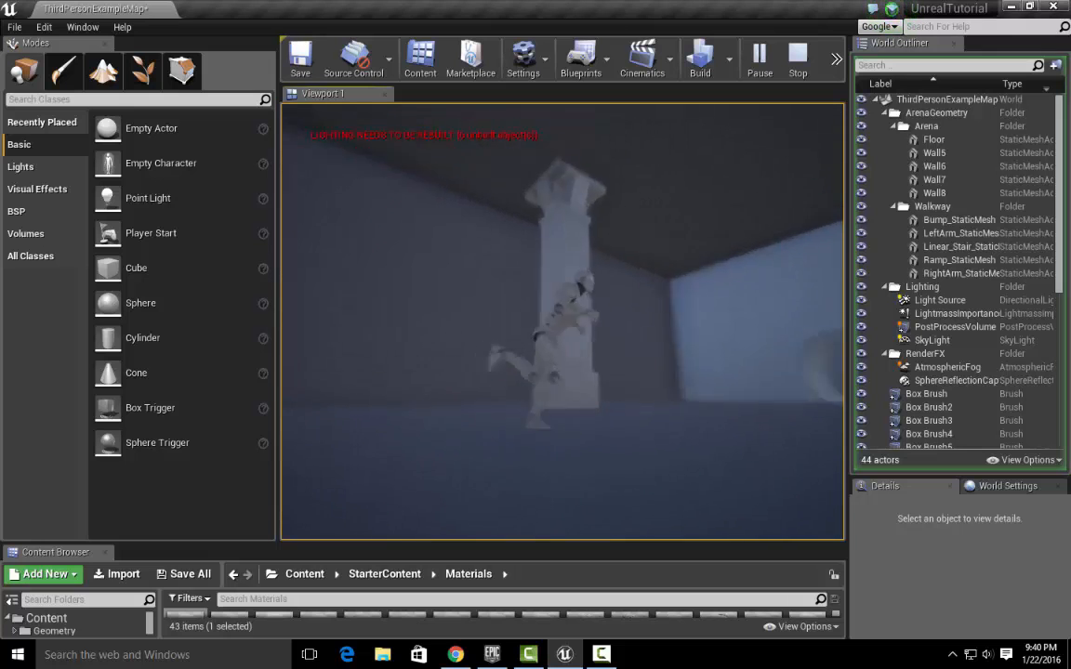
key("s")
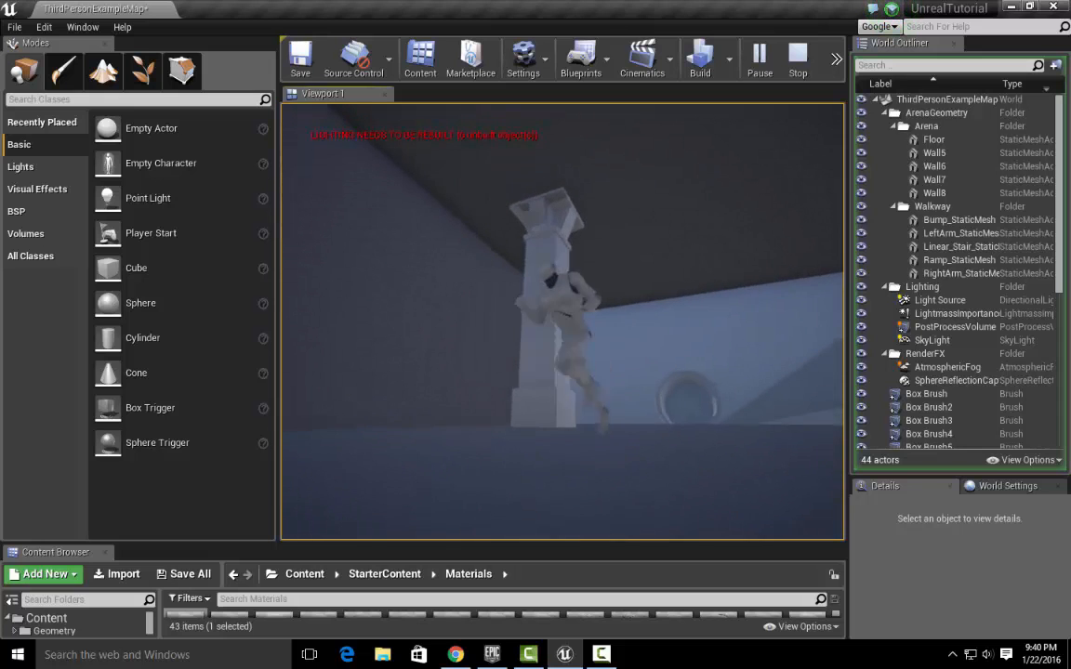
key("a")
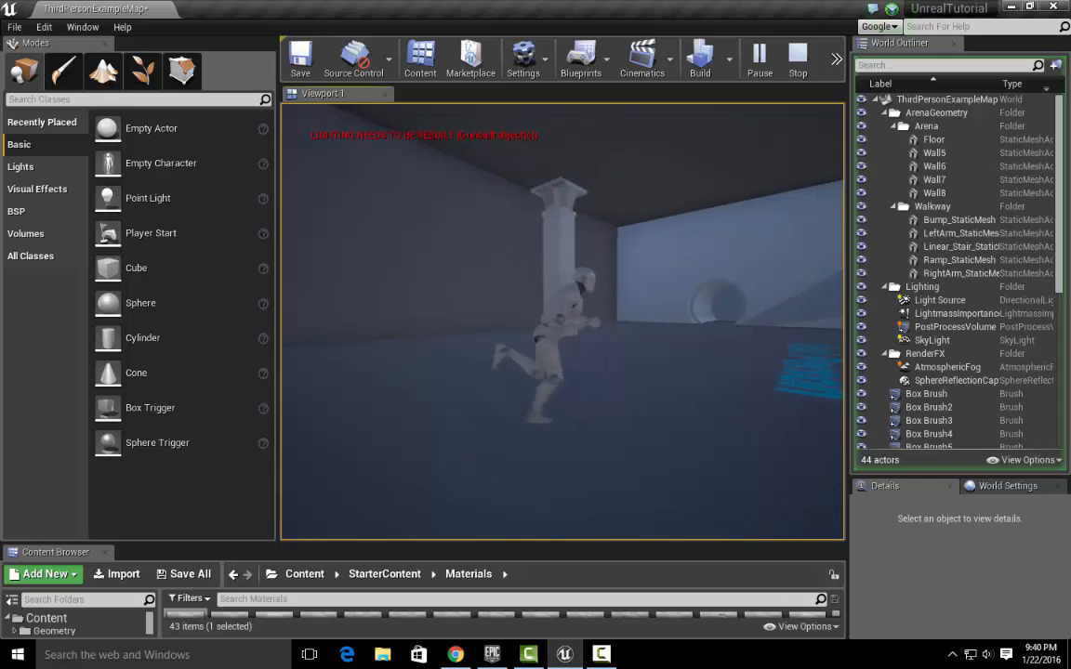
key("w")
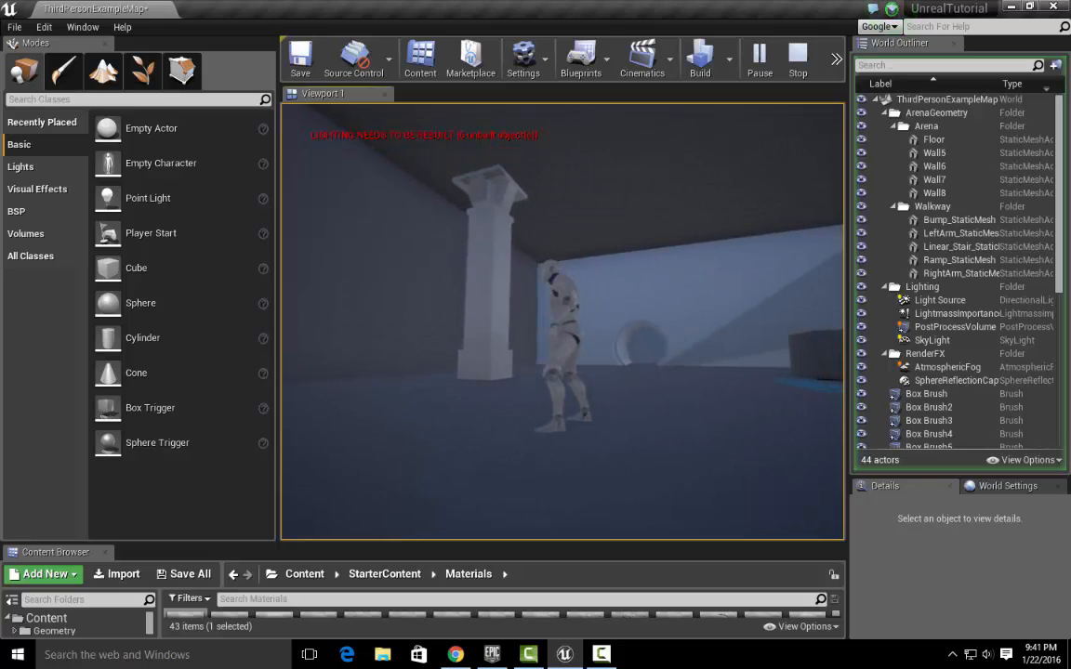
key("Escape")
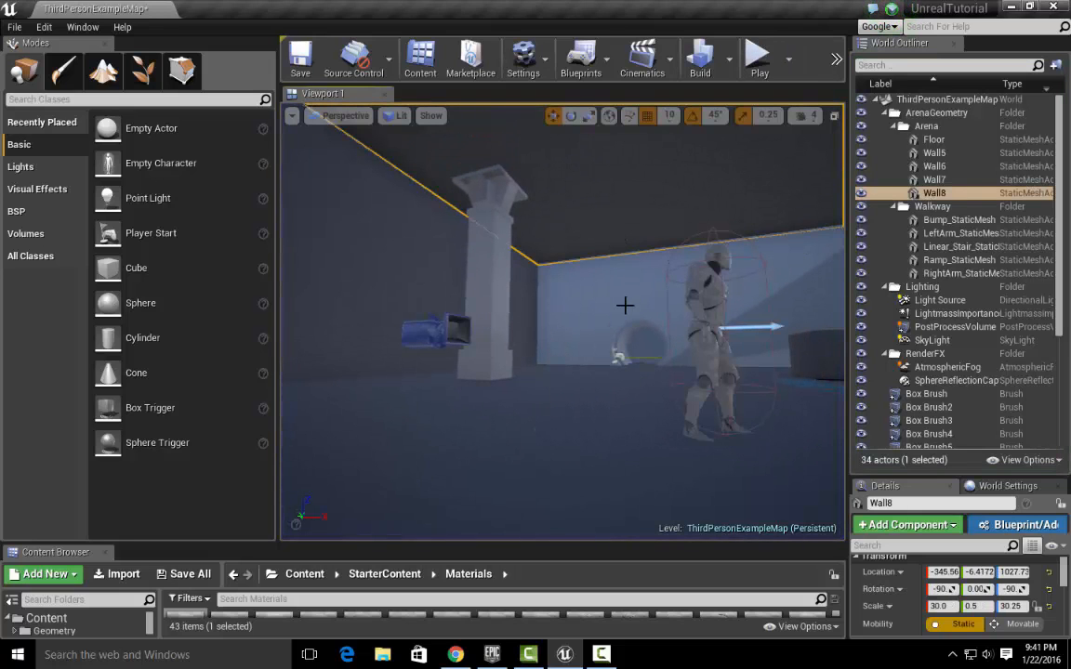
Step: Lower the ceiling slab Wall8 to Z 797.7 so it meets the column's capital
scroll(624, 297, "down", 8)
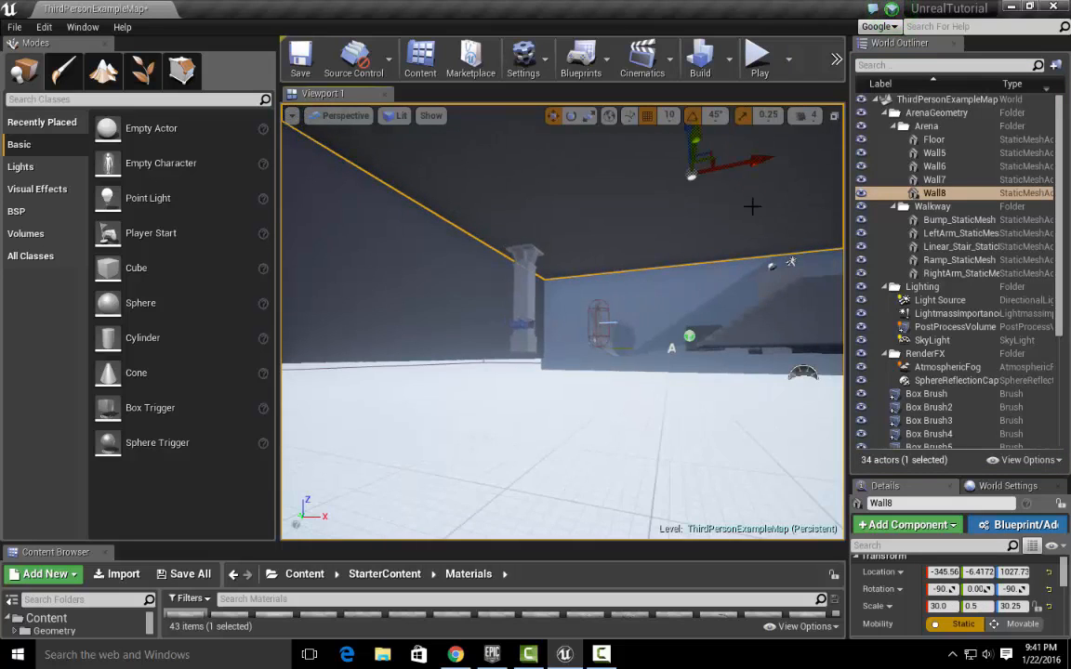
right_click_drag(730, 295, 645, 251)
right_click_drag(742, 212, 736, 269)
left_click_drag(645, 216, 645, 226)
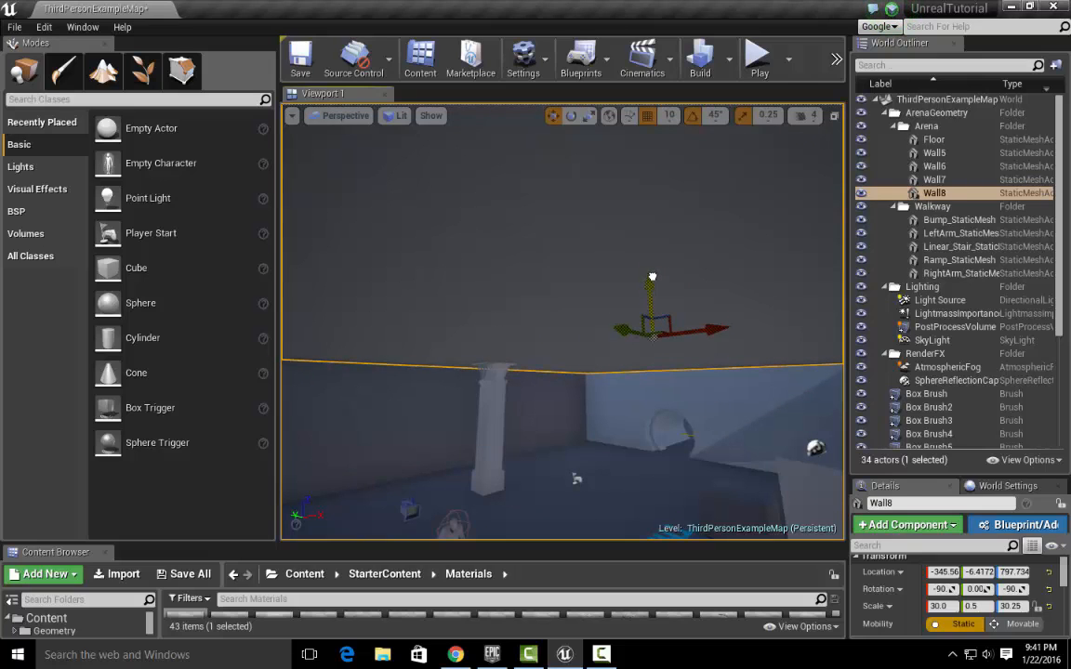
right_click_drag(616, 301, 631, 325)
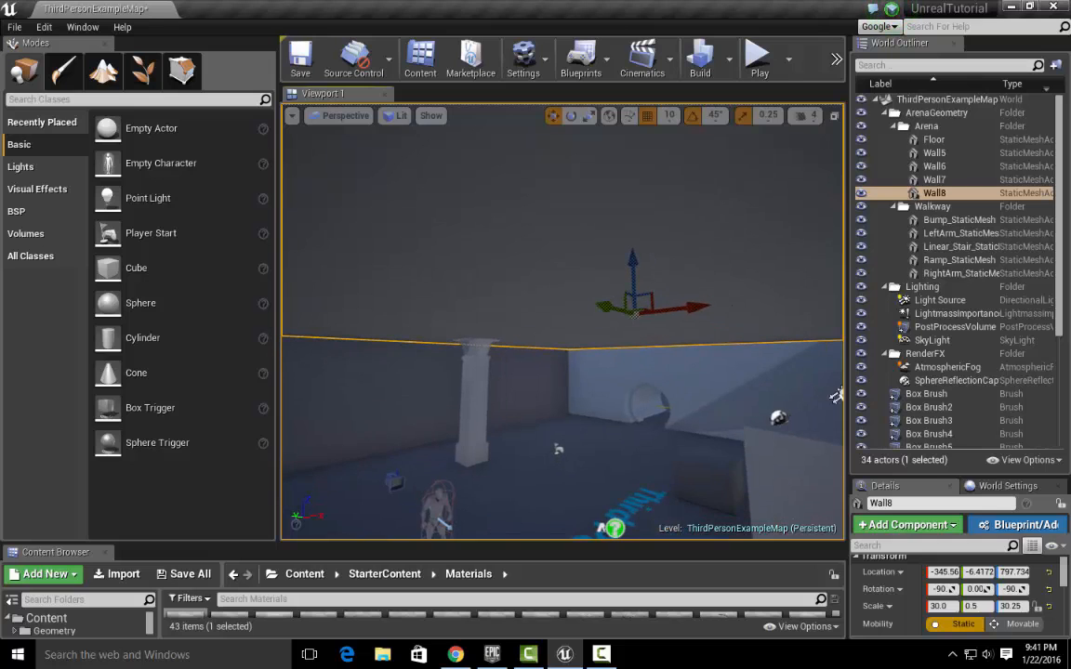
Step: Play-test the level again and examine how the column meets the lowered ceiling from several sides
left_click(759, 58)
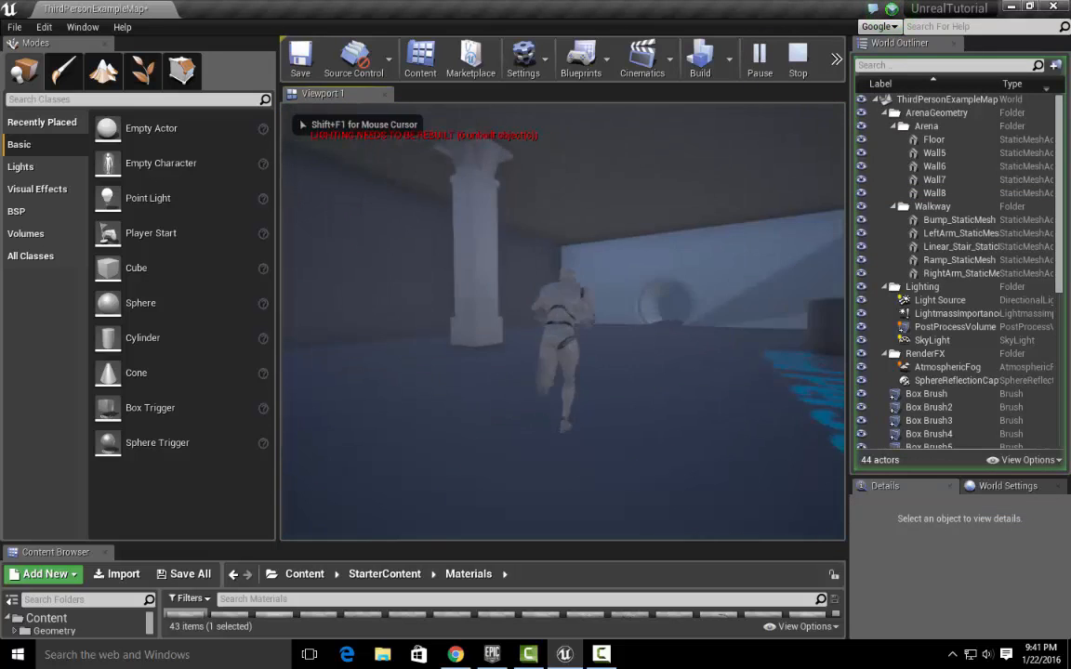
key("w")
key("space")
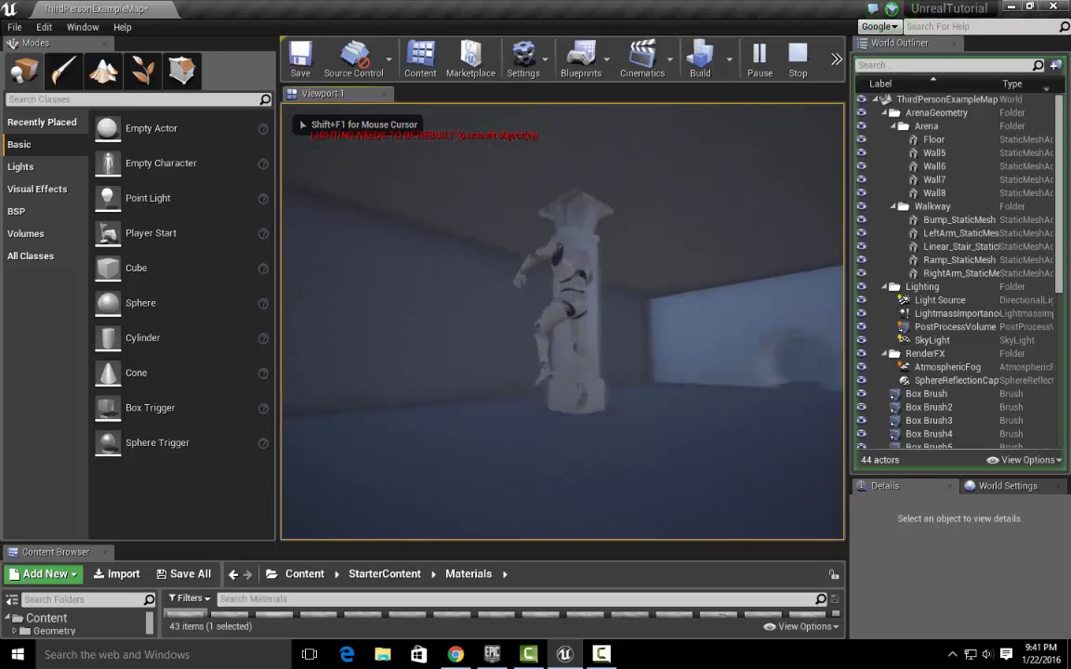
key("w")
key("d")
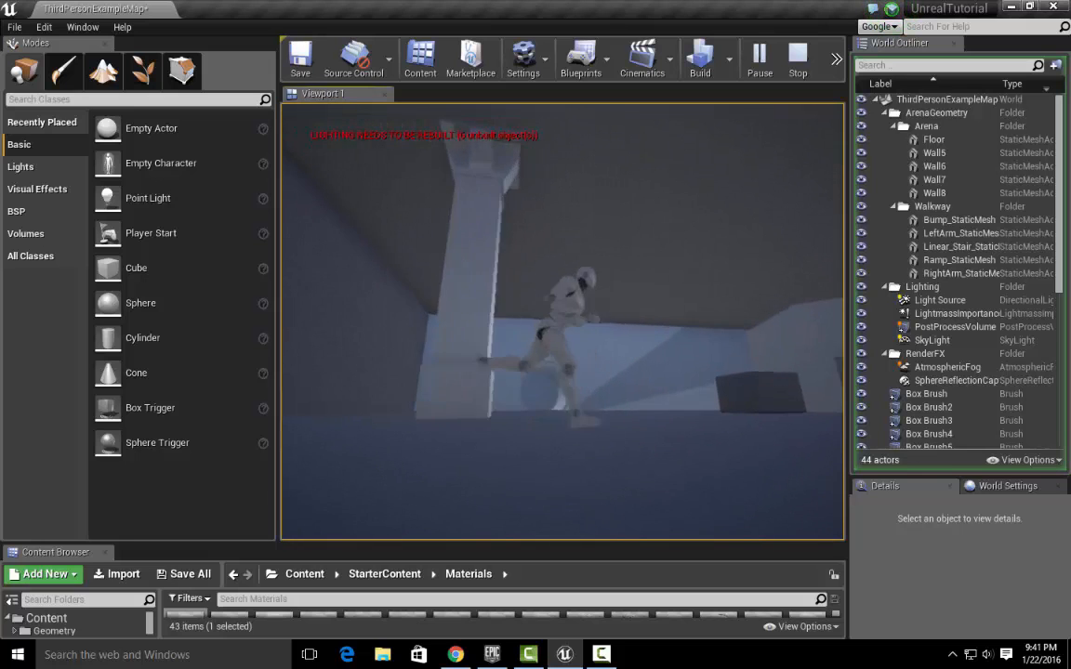
key("d")
key("a")
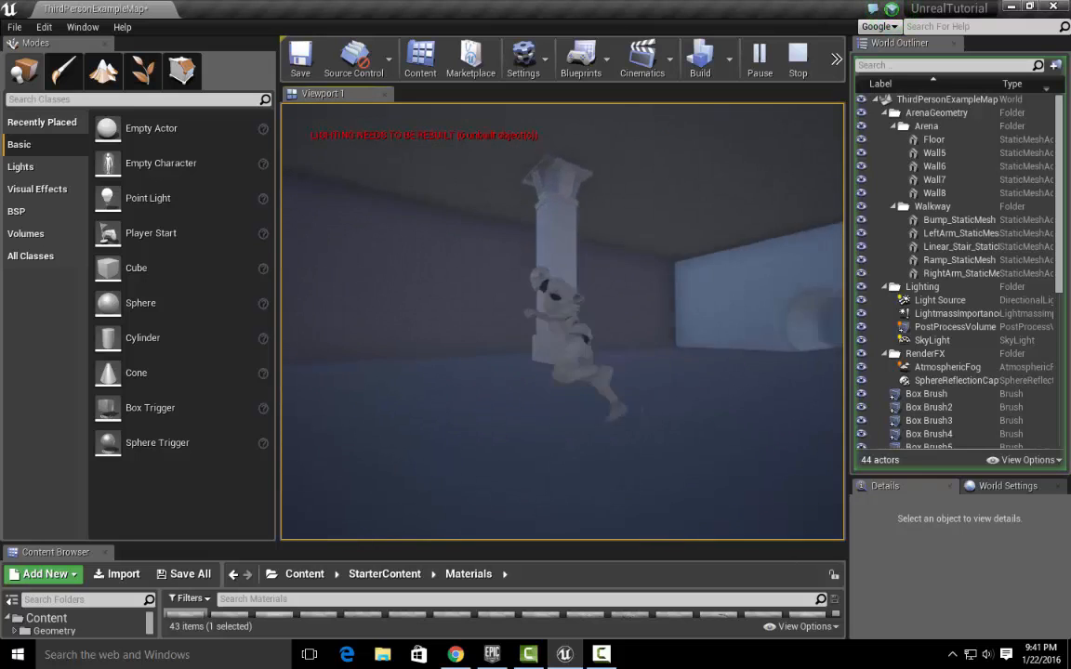
key("d")
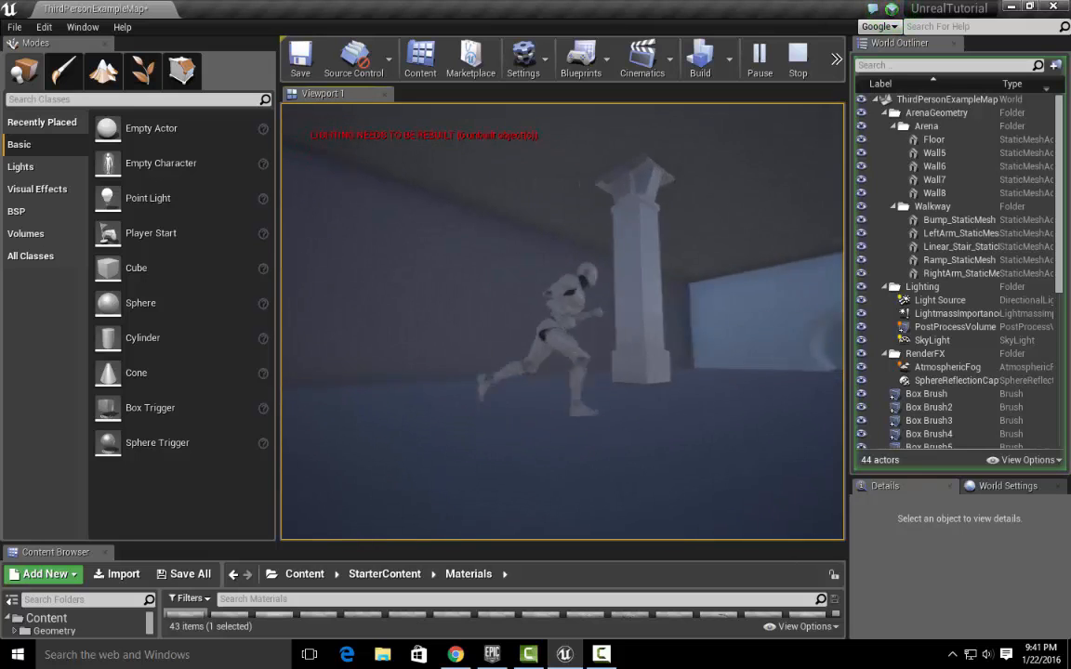
key("a")
key("d")
key("a")
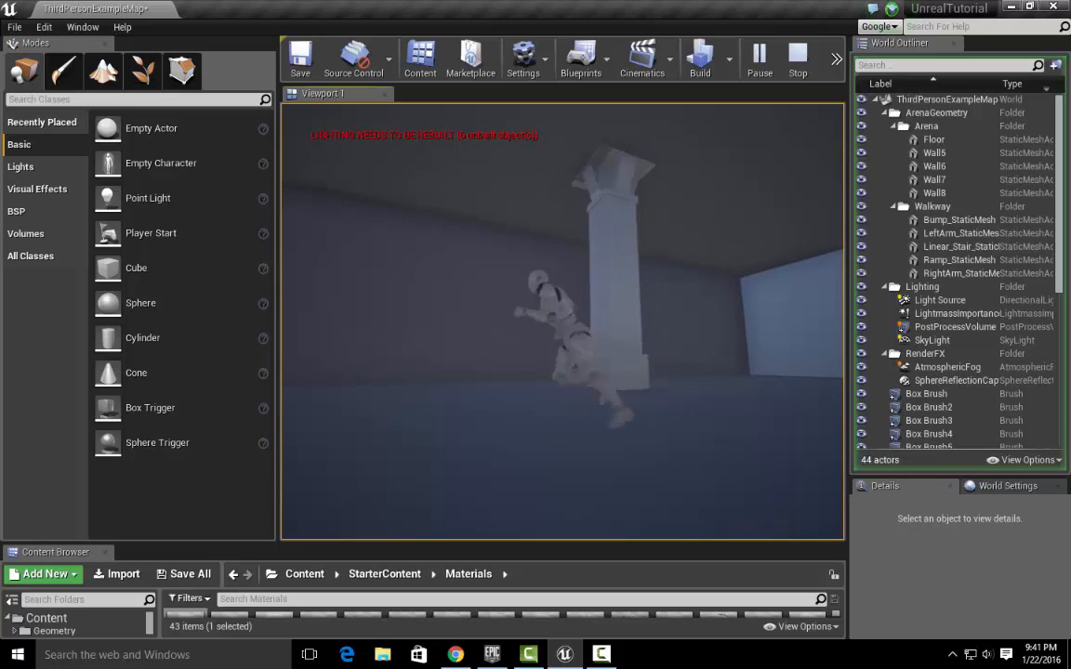
key("Escape")
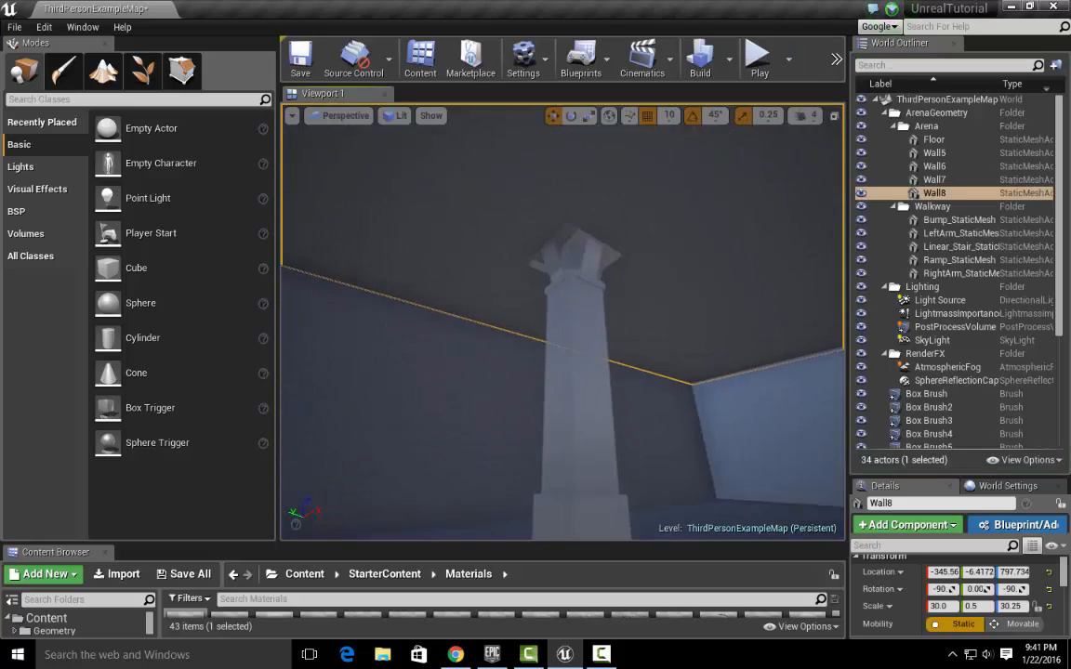
Step: Duplicate the grouped column and place the copy beside it along the long wall, towards the corner away from the tunnel
key("s")
right_click_drag(562, 320, 376, 311)
mouse_move(652, 306)
right_mouse_down()
mouse_move(595, 306)
mouse_move(717, 303)
mouse_move(653, 306)
right_mouse_up()
key("s")
left_click(629, 335)
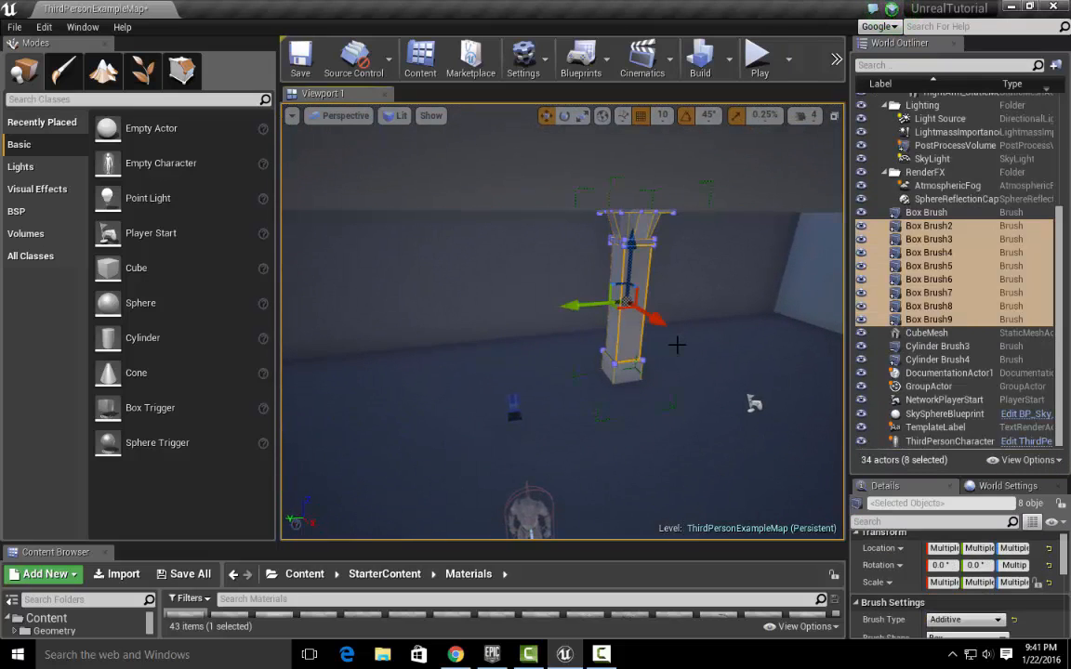
key("ctrl+v")
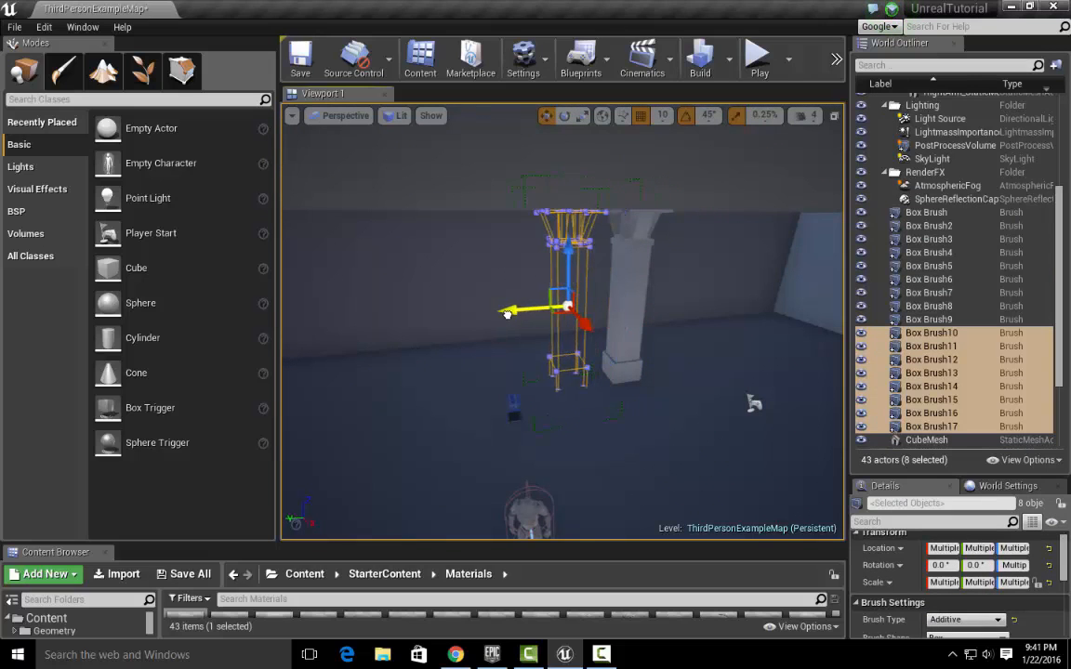
left_click_drag(447, 317, 386, 324)
key("f")
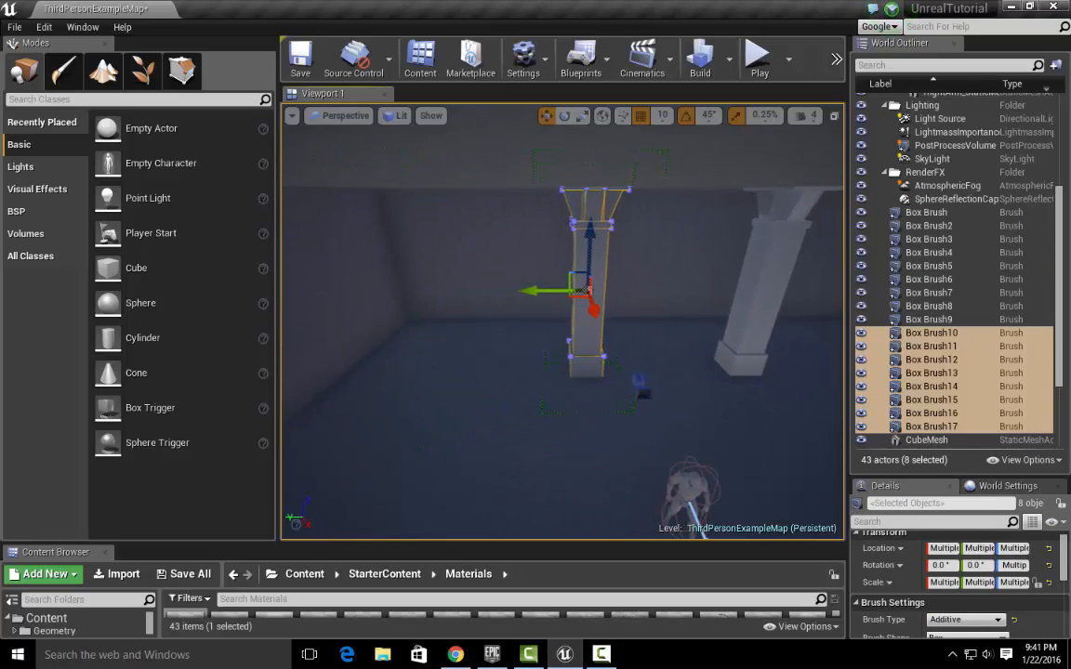
Step: Duplicate the copied column and place the new one further along the row, nearer the corner
key("ctrl+v")
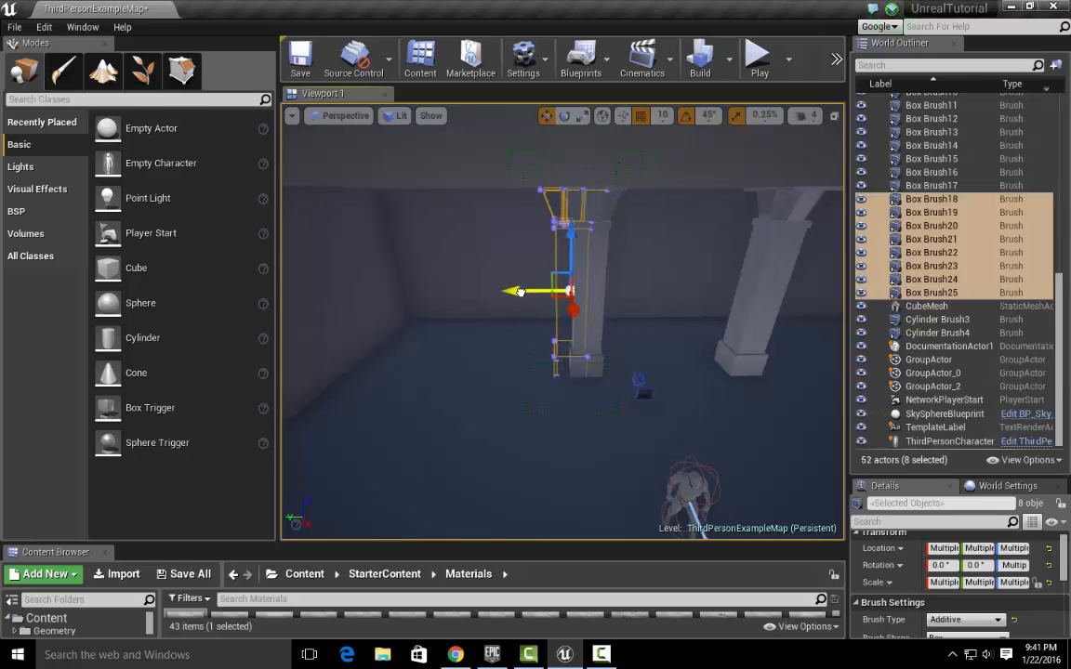
left_click_drag(521, 291, 360, 292)
mouse_move(527, 316)
right_mouse_down()
mouse_move(613, 325)
mouse_move(474, 279)
mouse_move(539, 278)
mouse_move(474, 283)
mouse_move(483, 297)
mouse_move(566, 317)
right_mouse_up()
key("d")
key("a")
key("d")
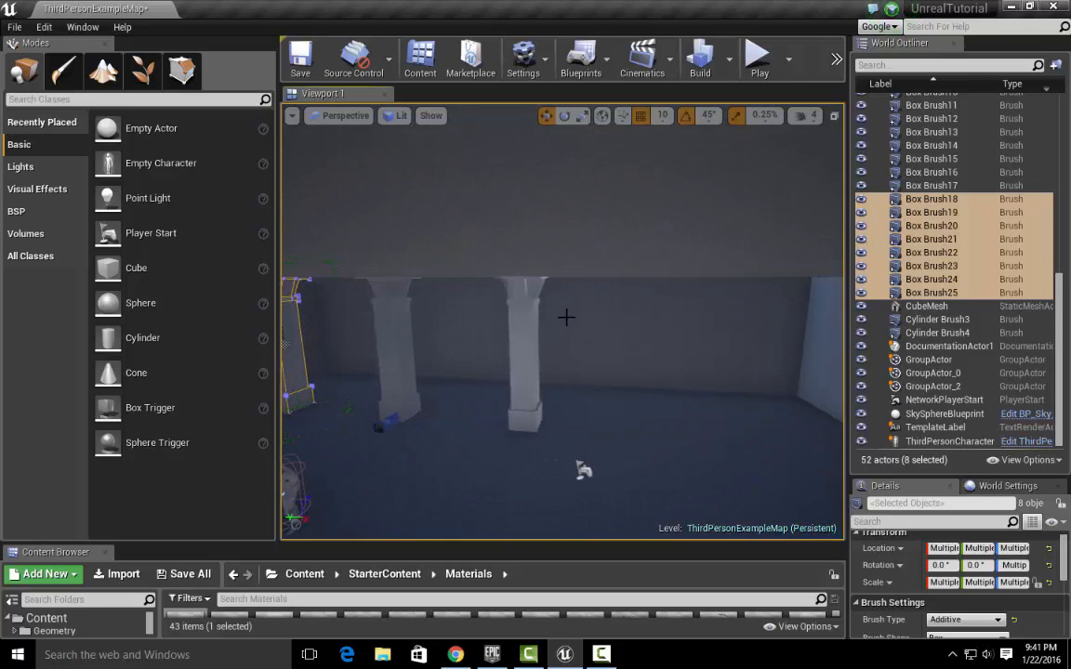
Step: Duplicate the original column and place the copy on its other side, towards the tunnel wall
left_click(539, 346)
left_click_drag(470, 355, 600, 378, "alt")
mouse_move(614, 418)
right_mouse_down()
mouse_move(567, 408)
mouse_move(632, 402)
mouse_move(609, 416)
right_mouse_up()
key("a")
key("s")
key("d")
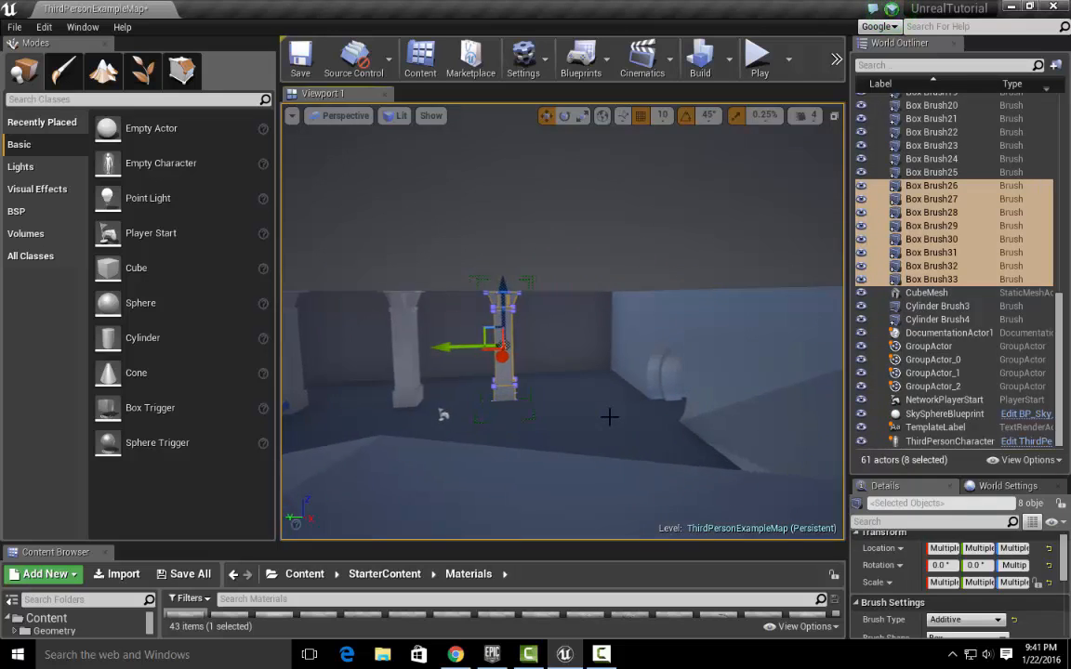
Step: Duplicate the newest column next to the tunnel wall and adjust the spacing of the column beside it
left_click_drag(471, 369, 471, 369, "alt")
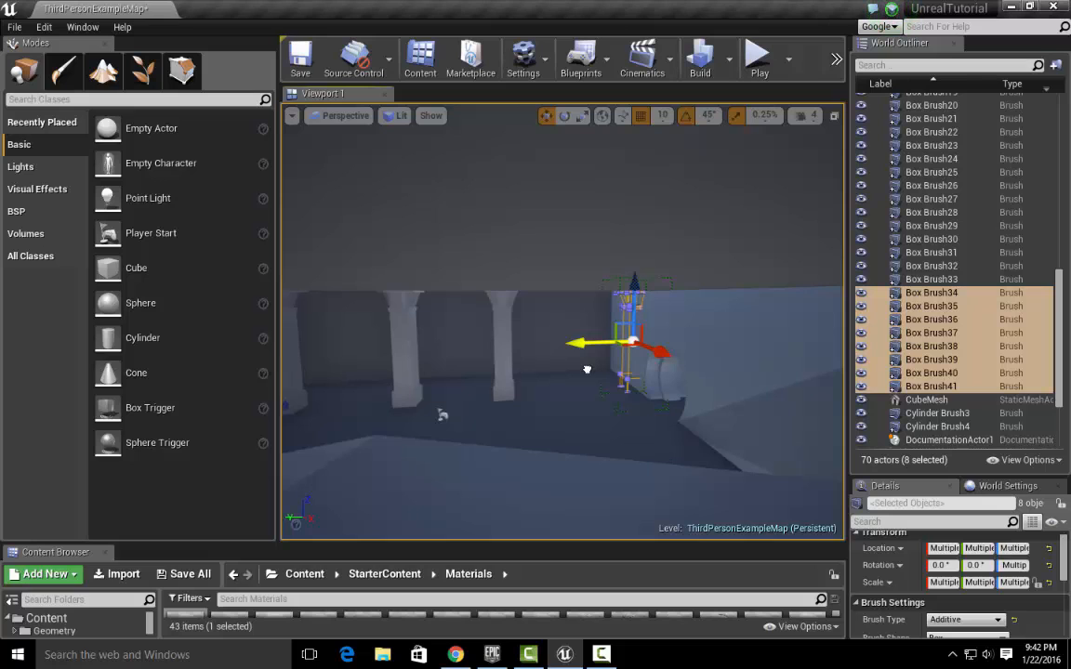
key("ctrl+z")
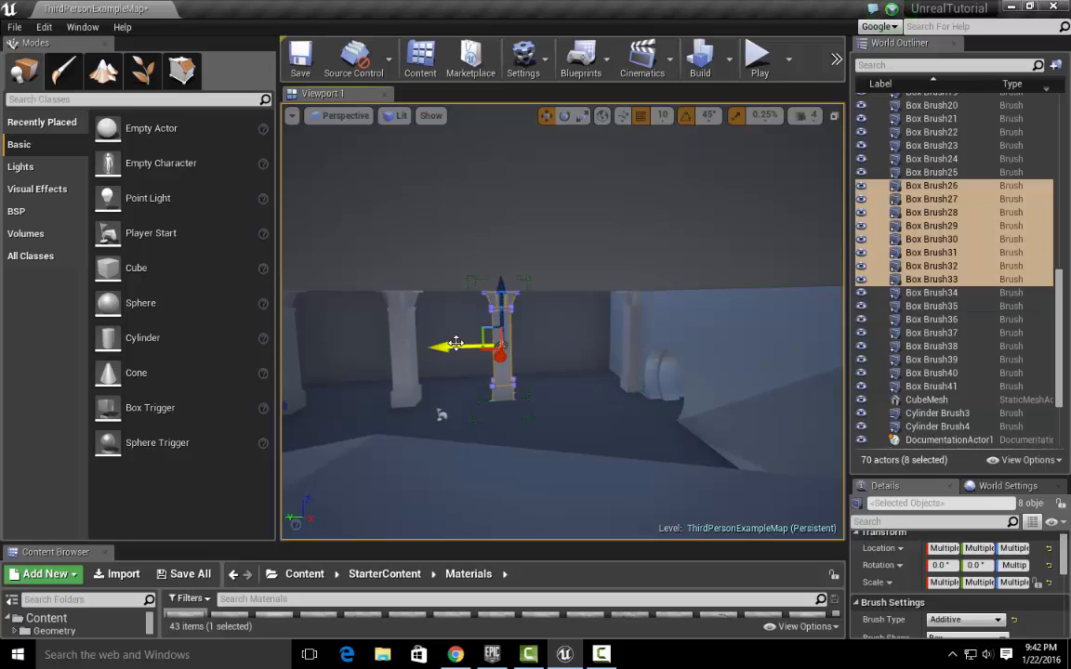
left_click_drag(482, 352, 487, 352)
mouse_move(478, 387)
right_mouse_down()
mouse_move(457, 379)
mouse_move(480, 408)
mouse_move(493, 402)
mouse_move(483, 409)
right_mouse_up()
Step: Move the end column farthest from the tunnel closer to the corner wall
left_click(557, 387)
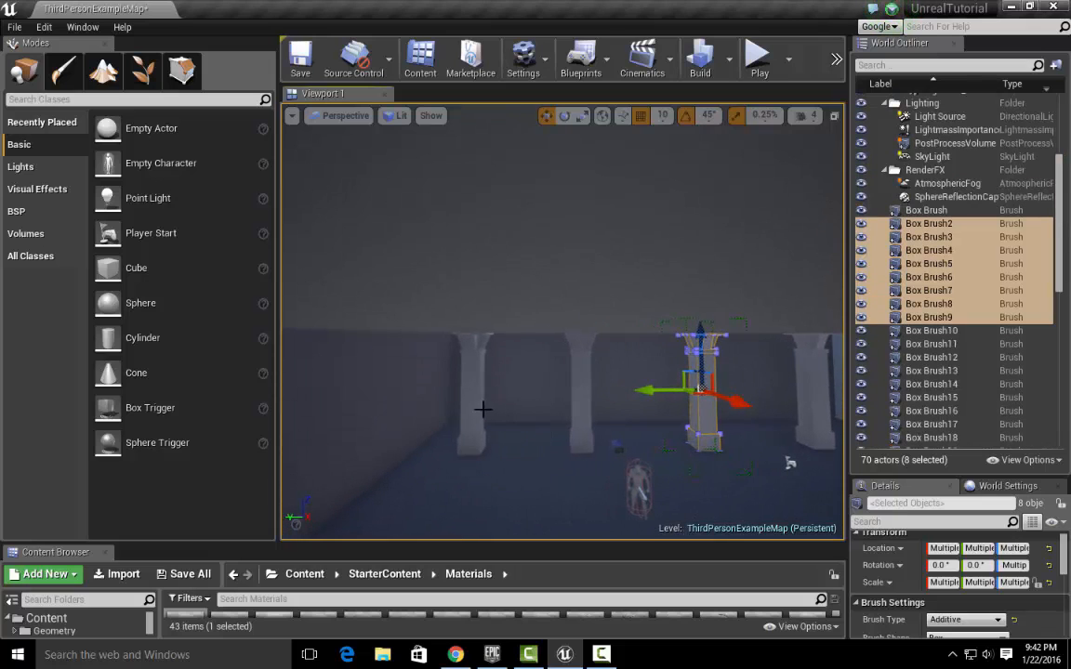
left_click(462, 402)
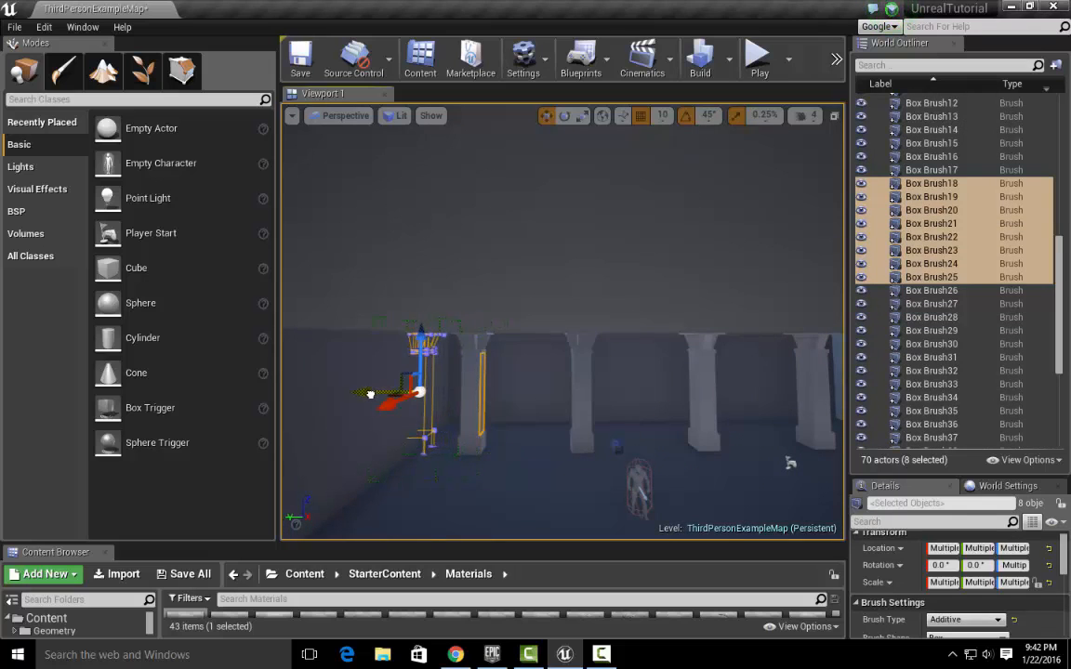
left_click_drag(366, 397, 385, 399)
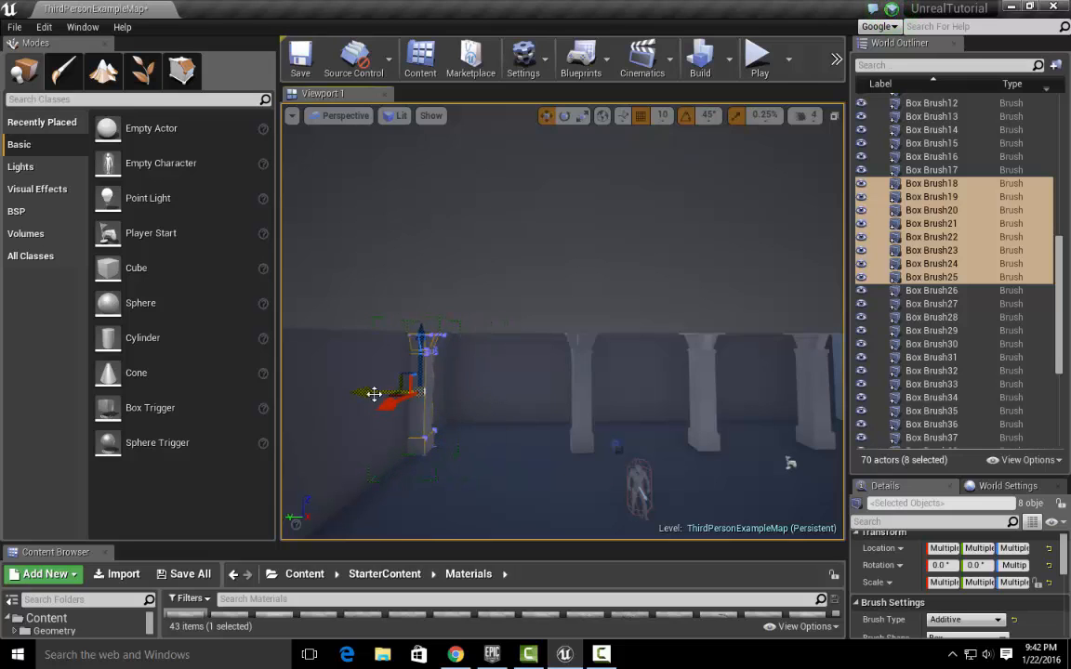
Step: Shift the second column and the original middle column towards the corner to space the row of five evenly
left_click(582, 402)
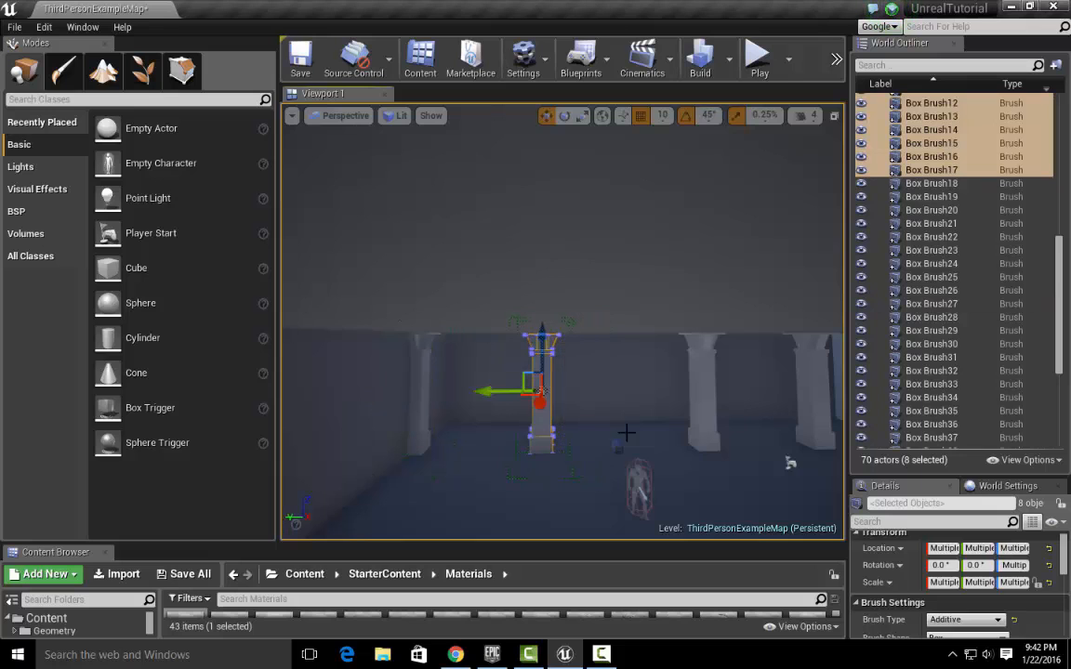
key("Right")
left_click(605, 405)
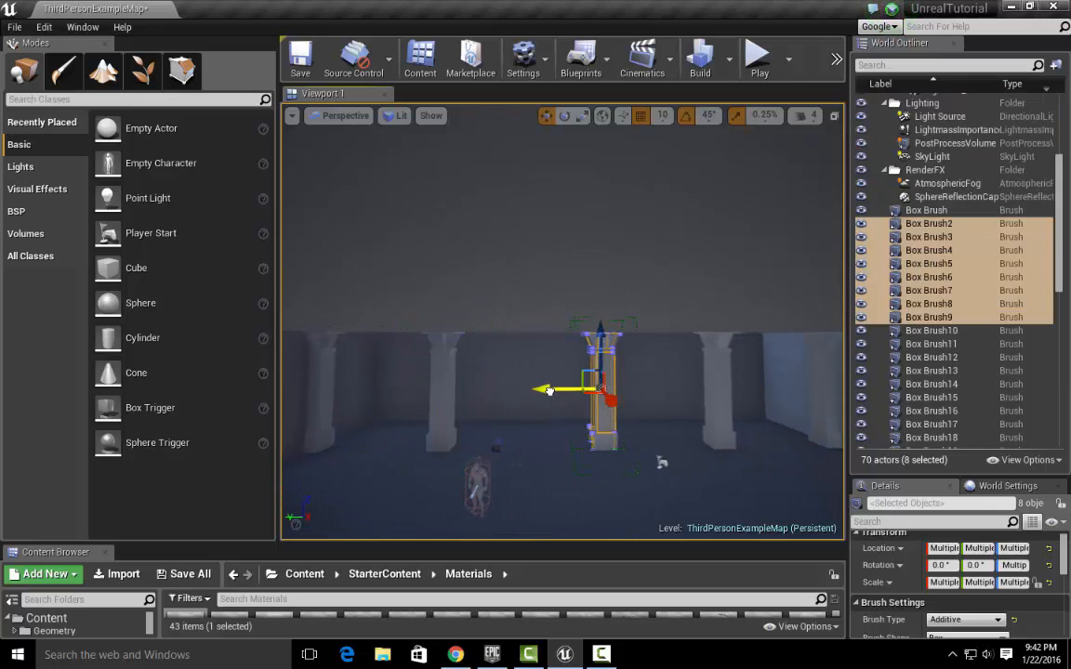
left_click_drag(534, 392, 531, 392)
mouse_move(531, 392)
right_mouse_down()
mouse_move(632, 395)
mouse_move(531, 390)
right_mouse_up()
right_click_drag(762, 394, 763, 394)
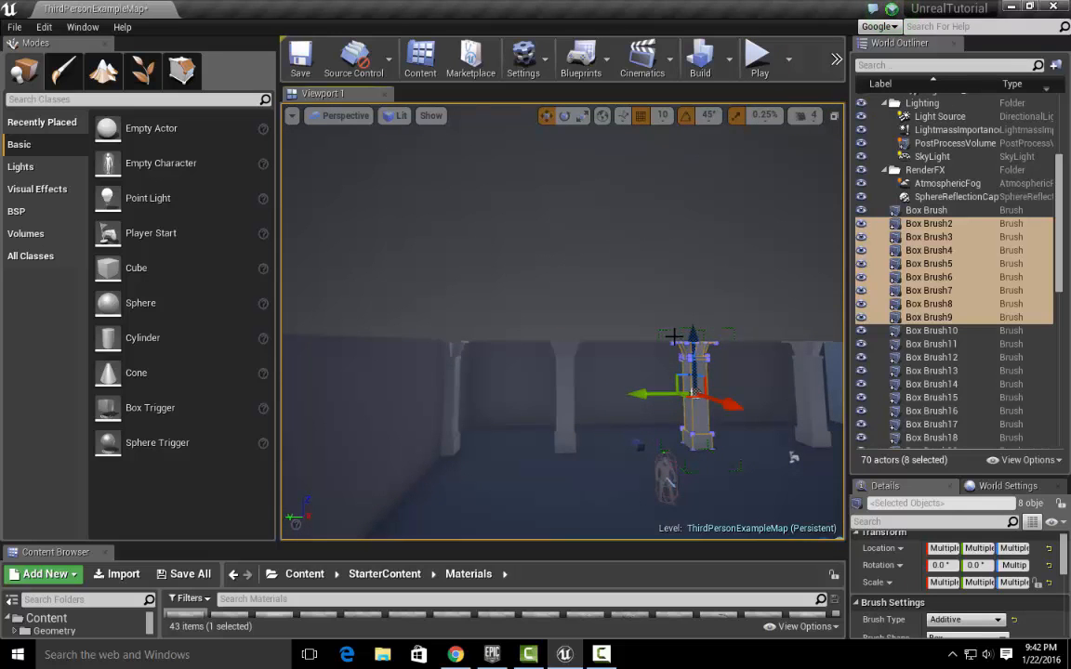
mouse_move(728, 354)
right_mouse_down()
mouse_move(794, 357)
mouse_move(728, 354)
right_mouse_up()
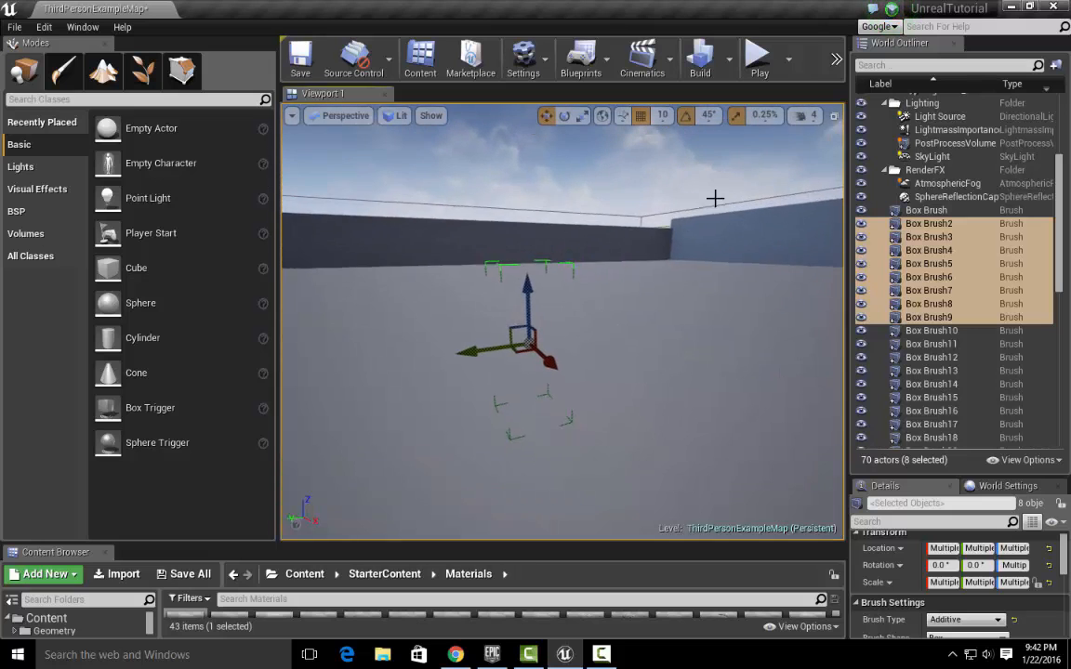
Step: Play-test the level by running the character along the row of columns and around the tunnel entrance, and end the session
left_click(756, 56)
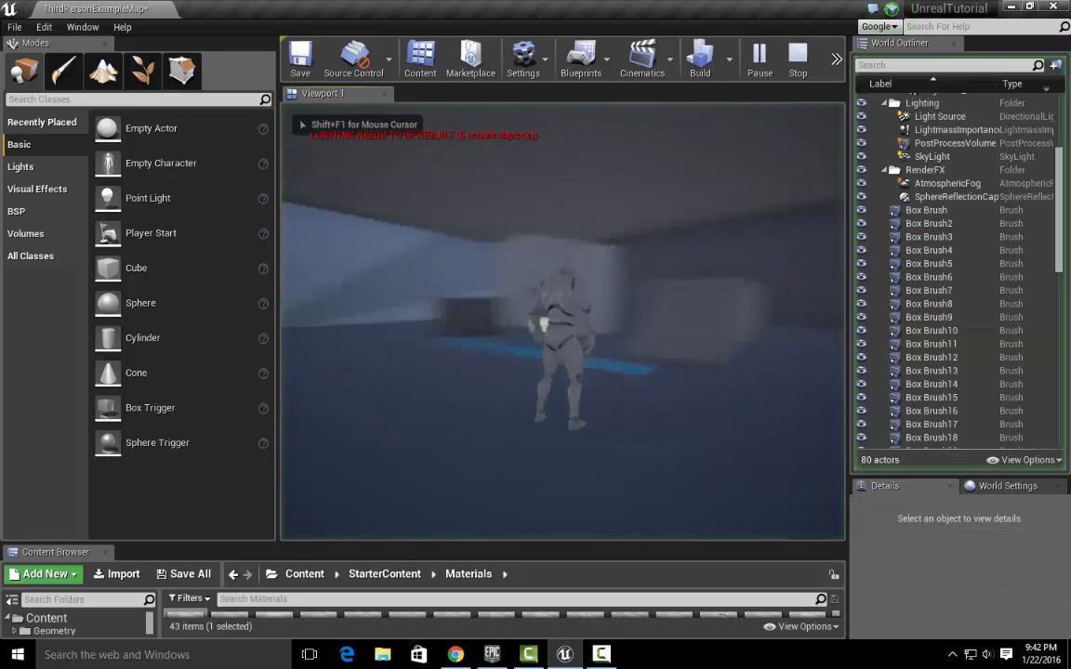
key("w")
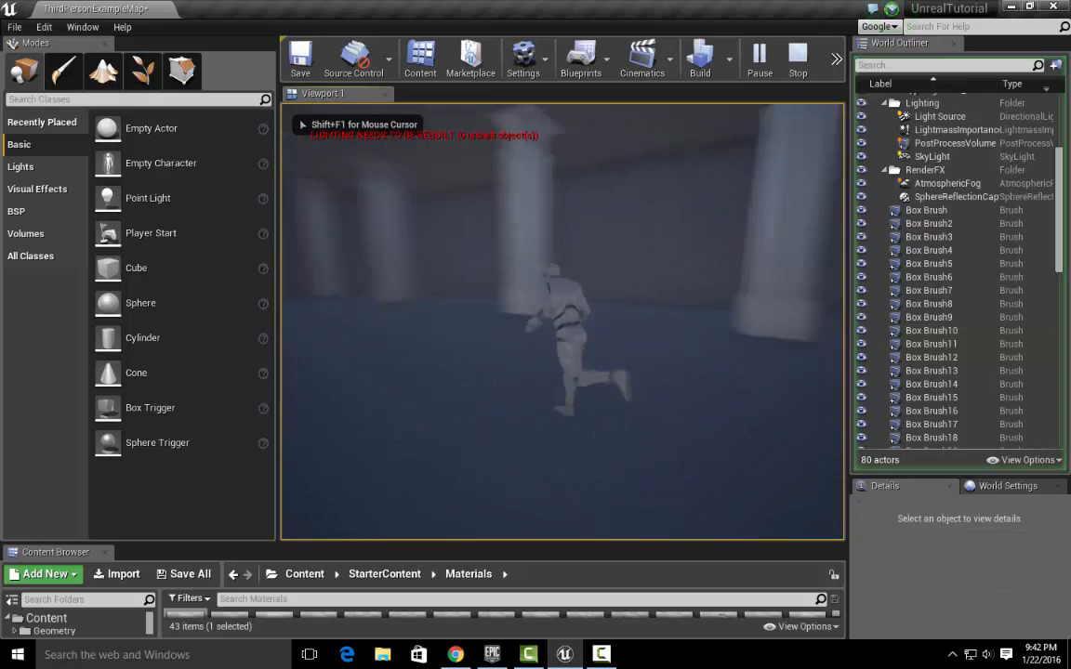
key("w")
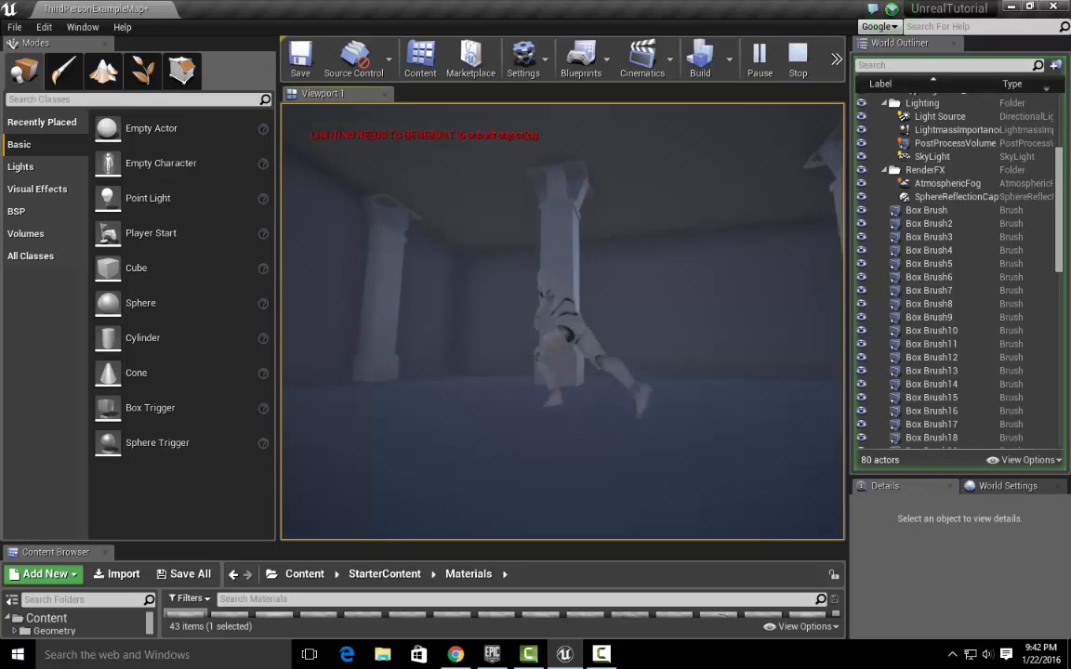
key("w")
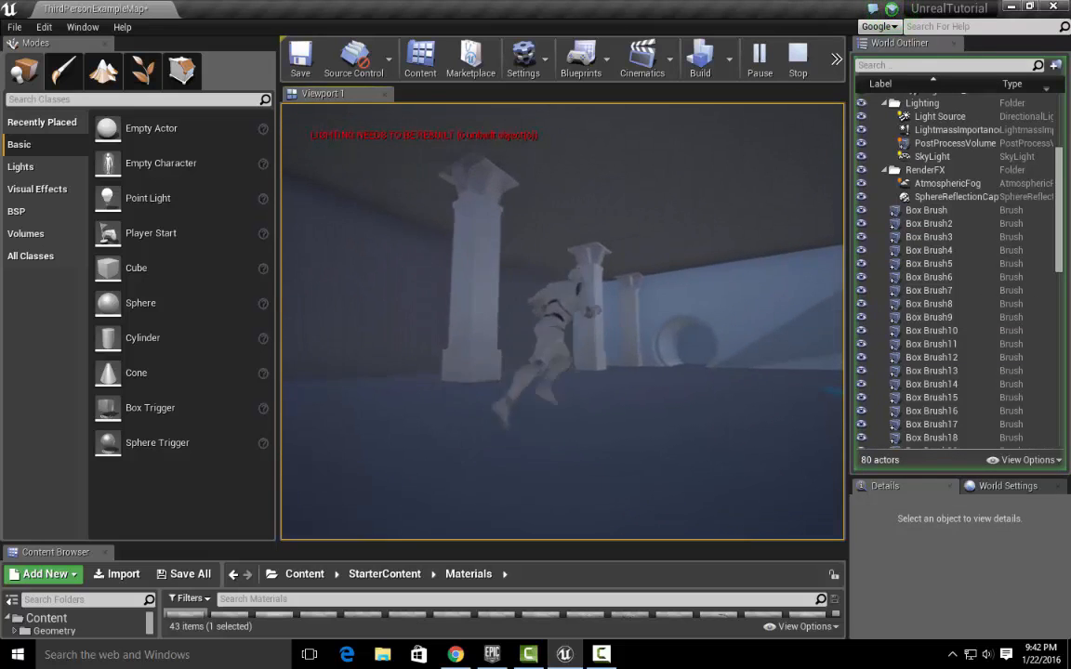
key("w")
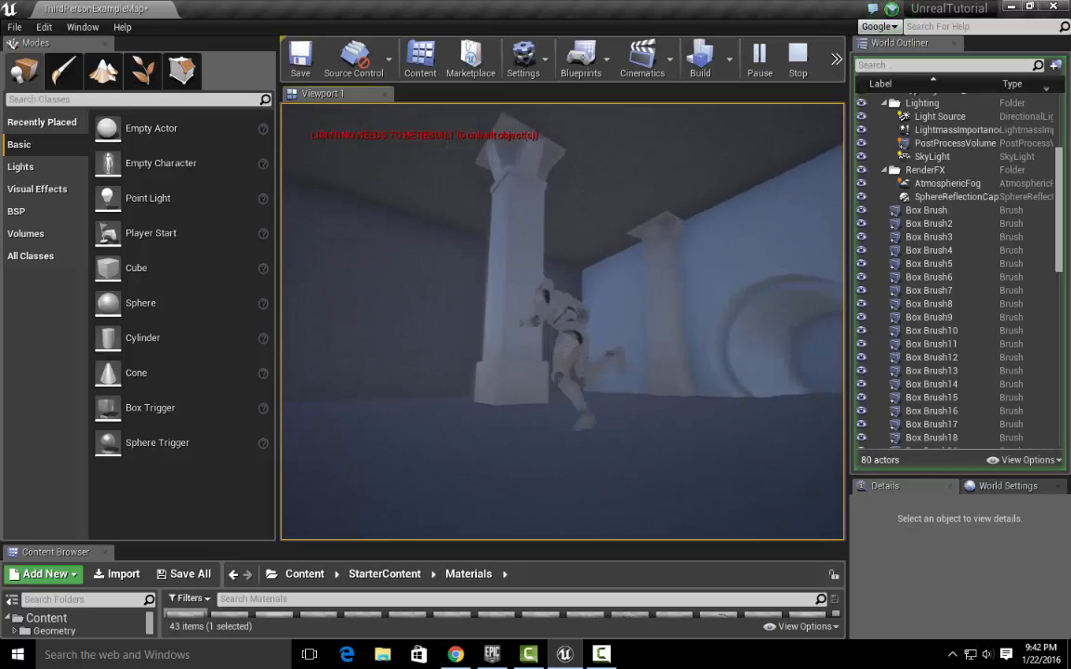
key("w")
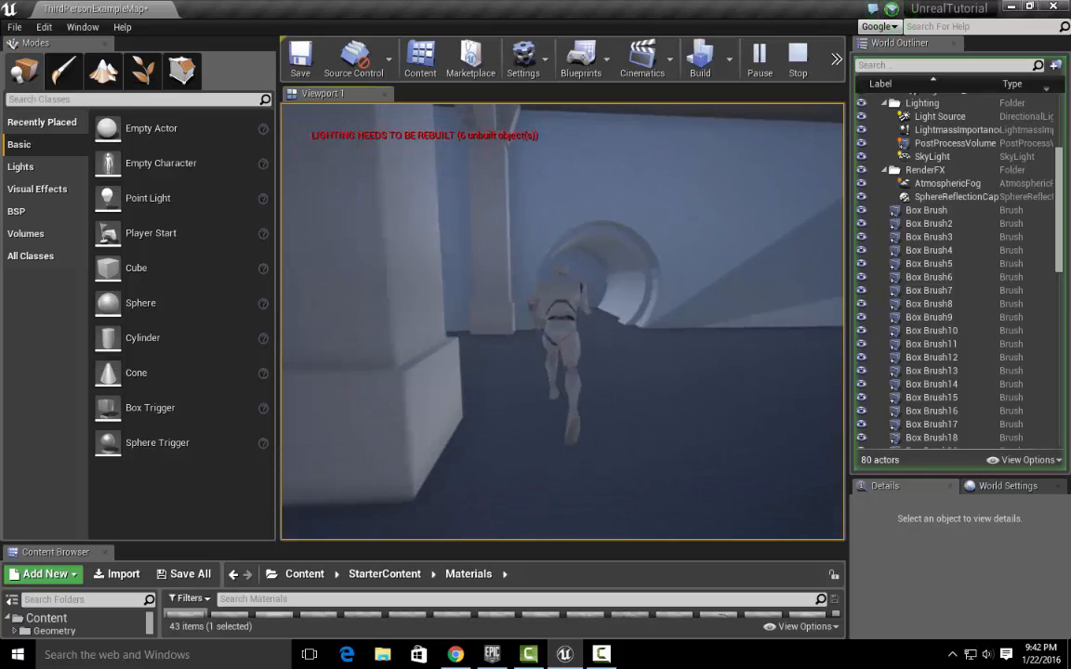
key("w")
key("d")
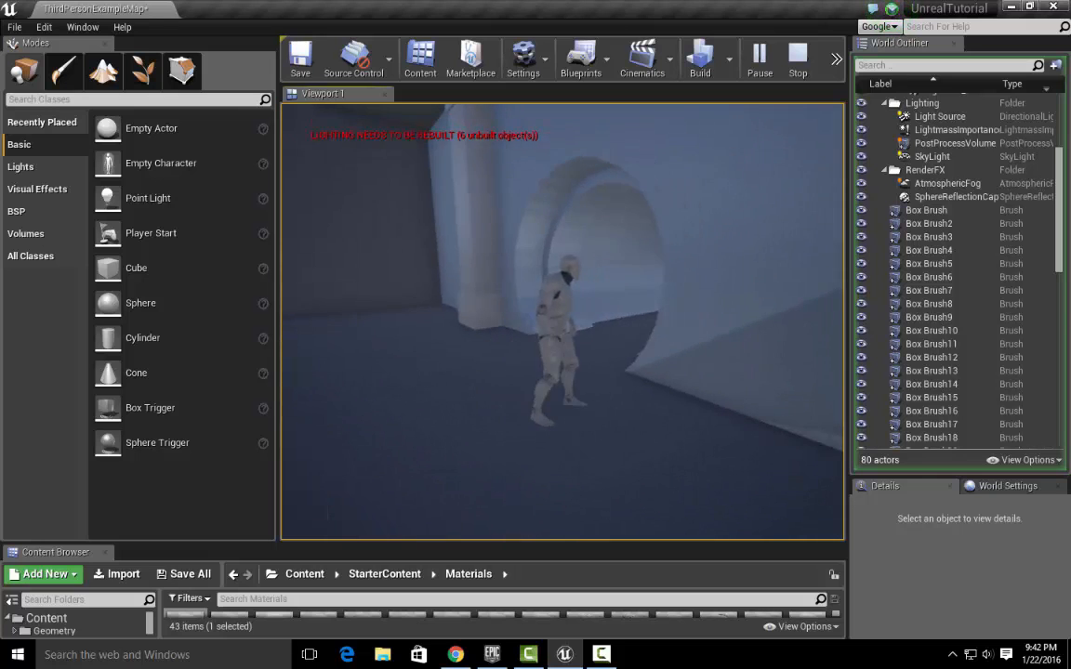
key("w")
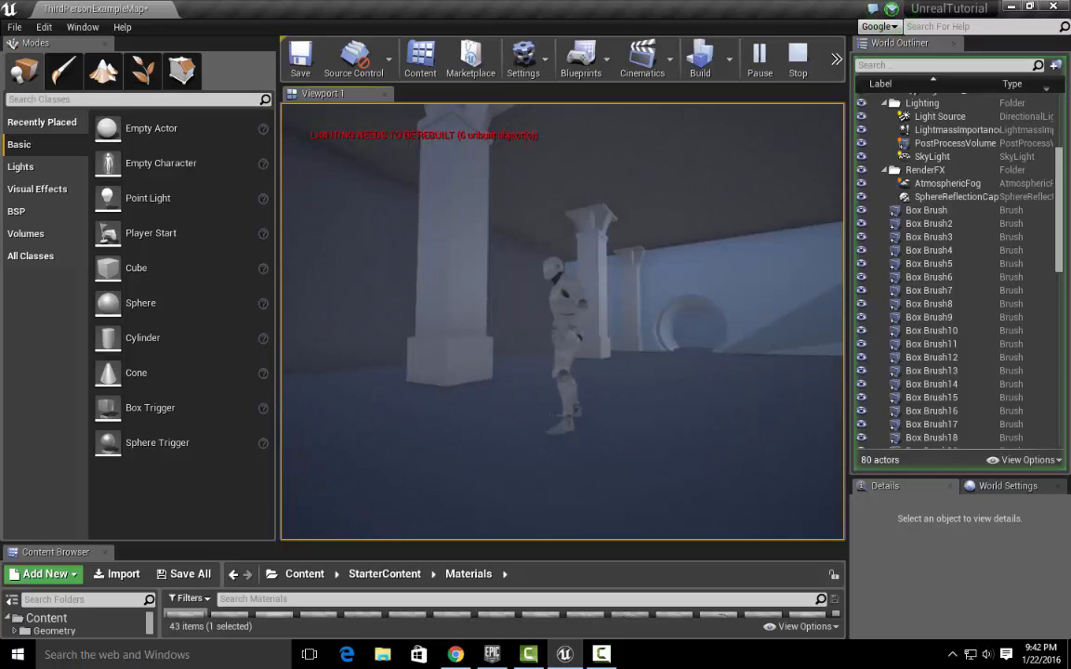
key("d")
key("s")
key("w")
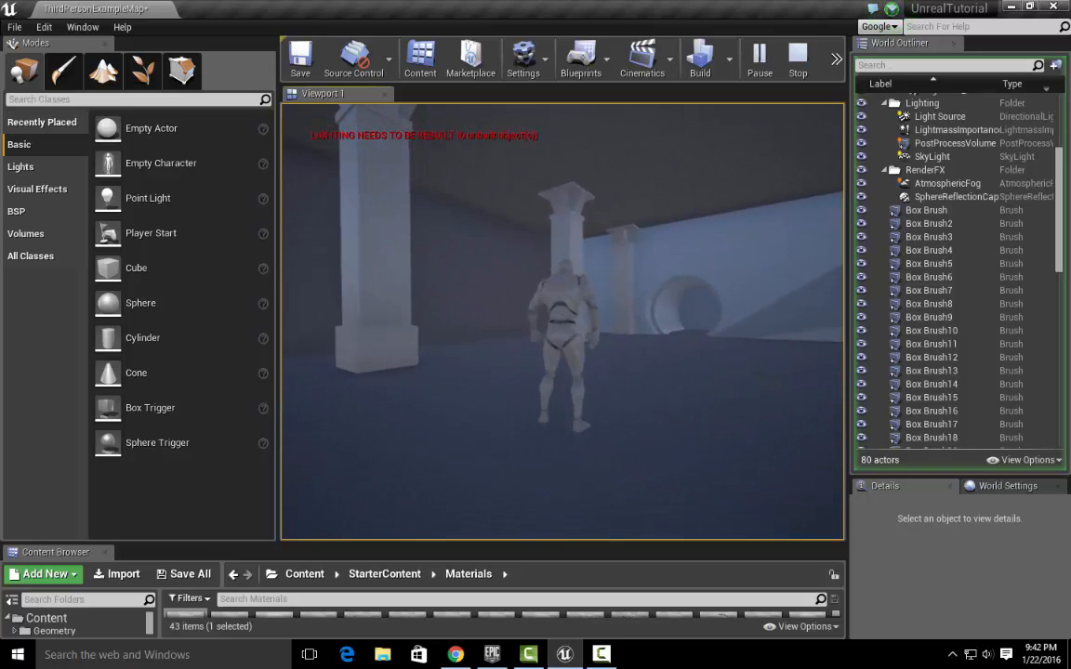
key("Escape")
Step: Enlarge the Content Browser and Details areas and select all brushes of the original middle column
mouse_move(562, 321)
right_mouse_down()
mouse_move(520, 418)
mouse_move(511, 343)
mouse_move(549, 349)
mouse_move(558, 325)
right_mouse_up()
key("s")
key("w")
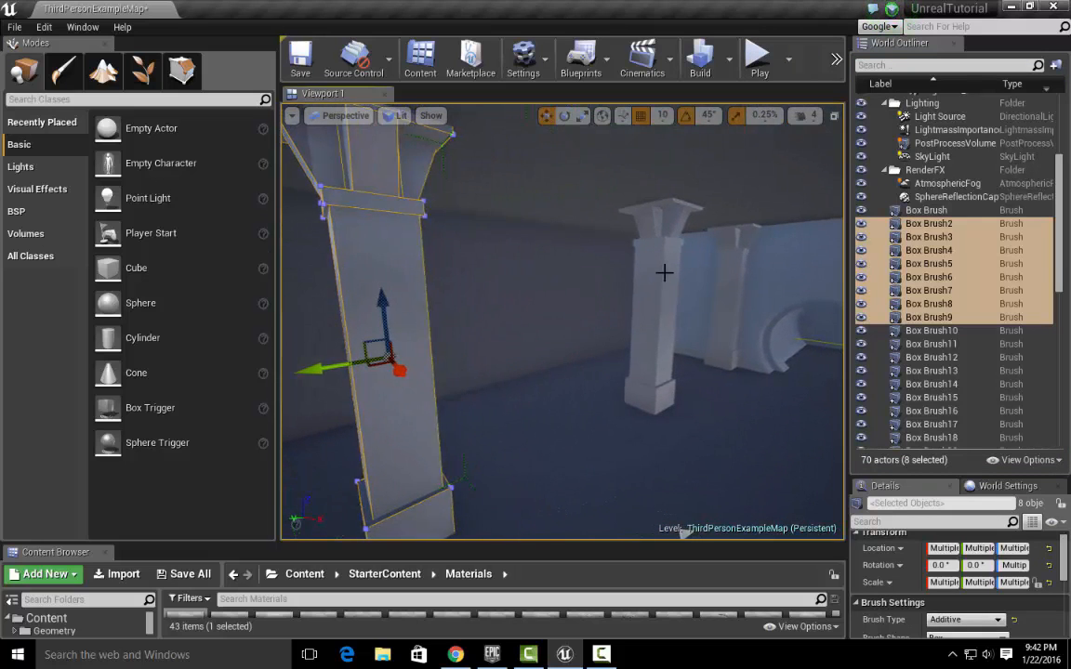
left_click(668, 292)
mouse_move(744, 417)
right_mouse_down()
mouse_move(656, 413)
mouse_move(581, 389)
mouse_move(562, 390)
mouse_move(558, 414)
mouse_move(746, 418)
right_mouse_up()
key("w")
key("s")
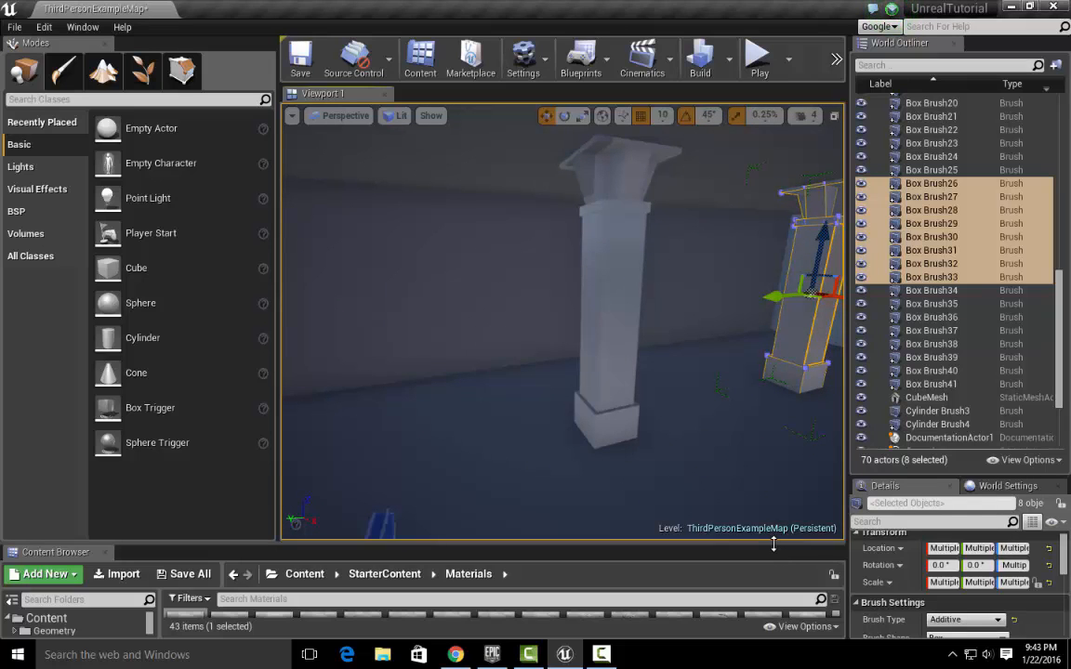
left_click_drag(774, 546, 774, 404)
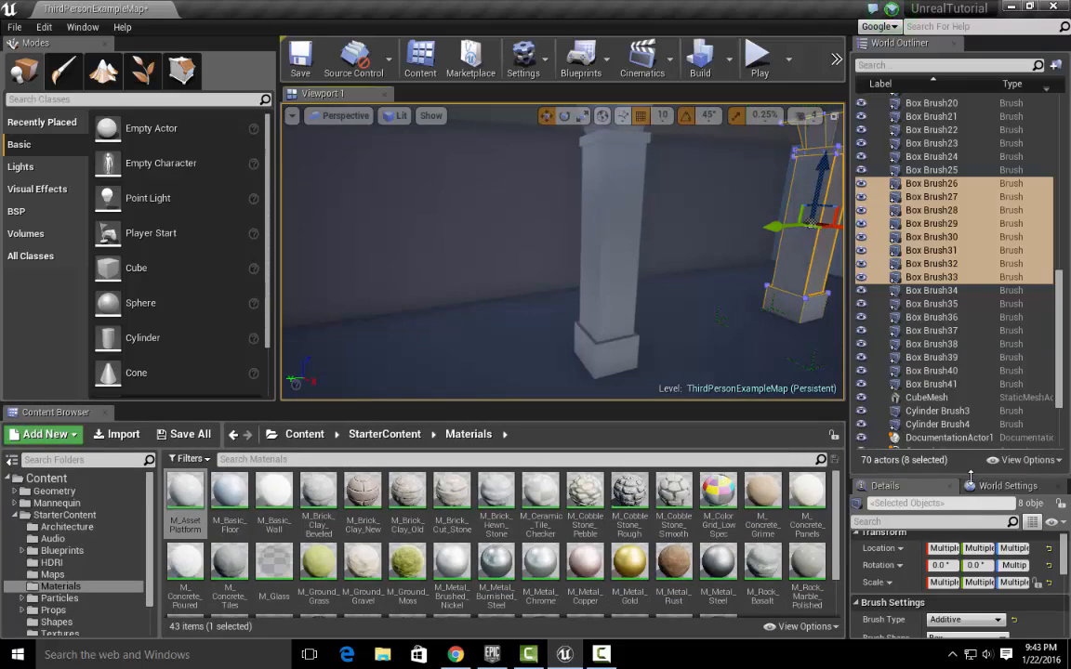
mouse_move(970, 476)
left_mouse_down()
mouse_move(948, 185)
mouse_move(934, 158)
left_mouse_up()
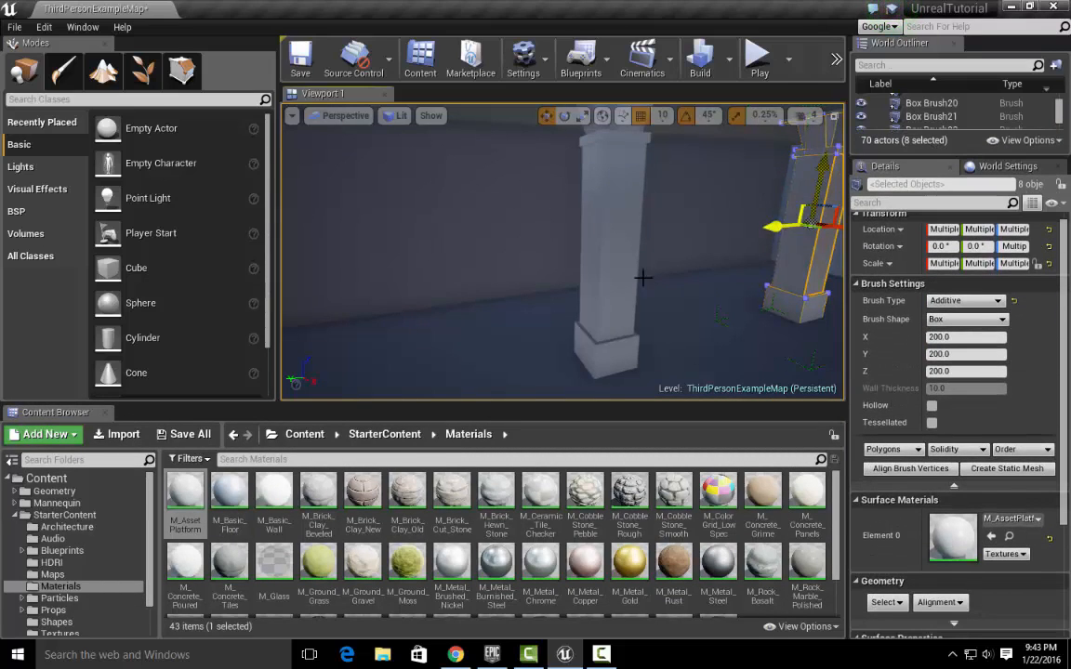
left_click(610, 234)
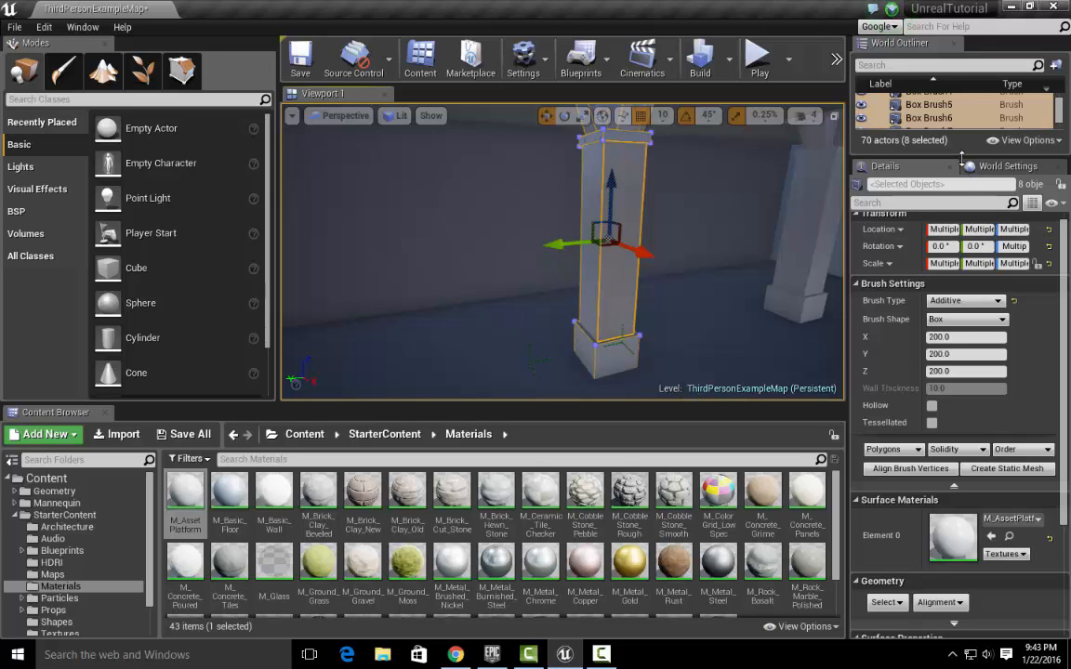
mouse_move(961, 158)
left_mouse_down()
mouse_move(957, 371)
mouse_move(979, 144)
left_mouse_up()
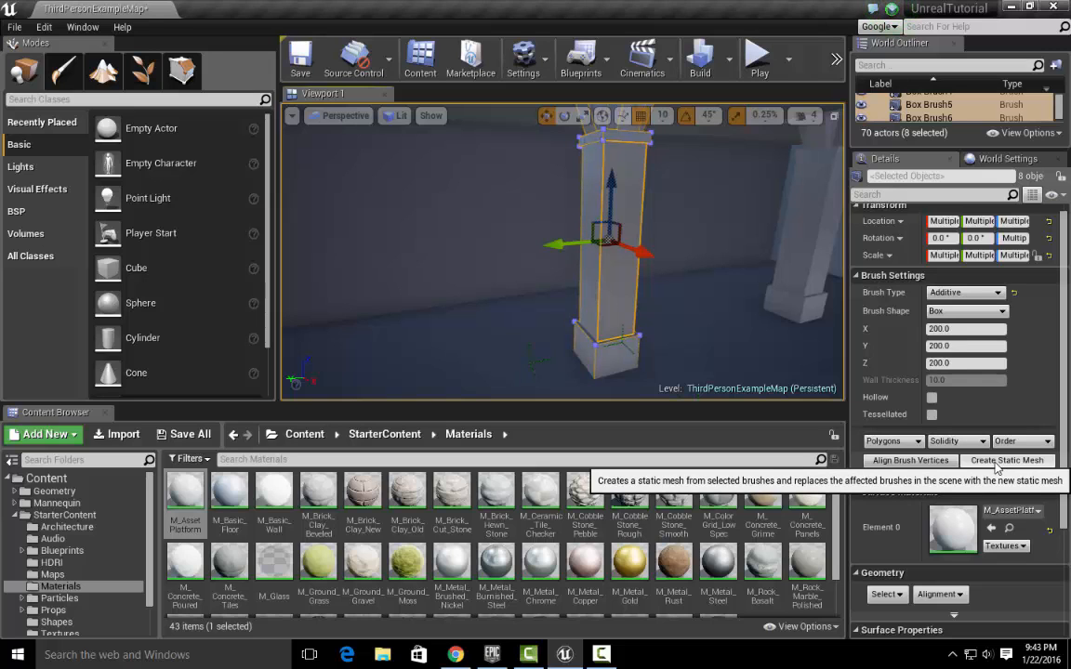
Step: Convert the selected column brushes into a static mesh named Pillar in the Geometry/Meshes folder
left_click(996, 460)
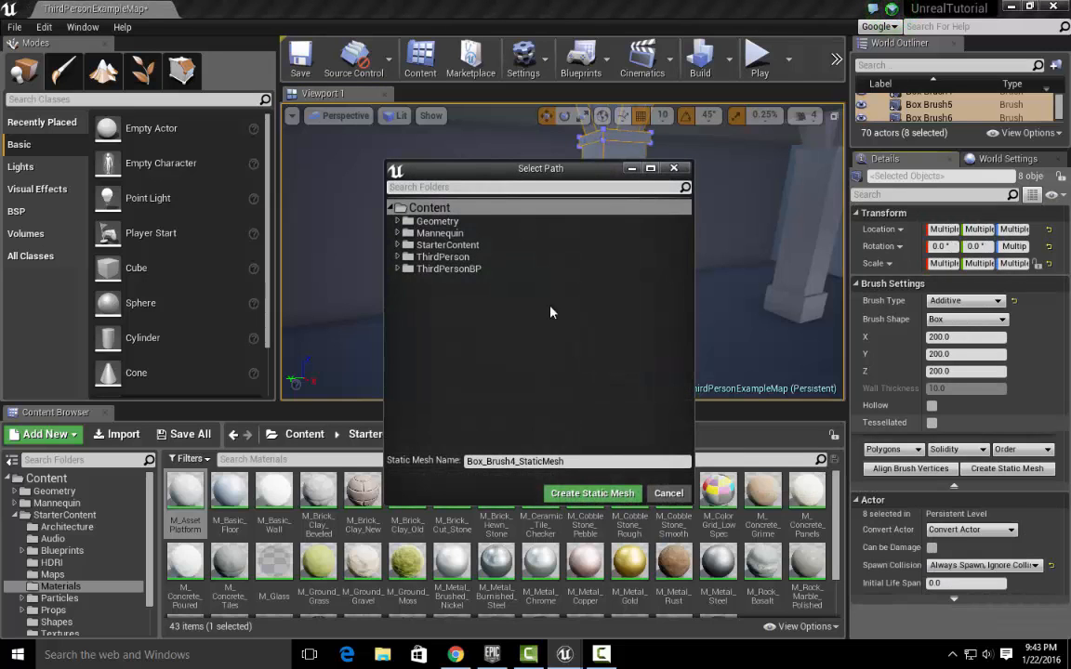
left_click_drag(523, 179, 569, 185)
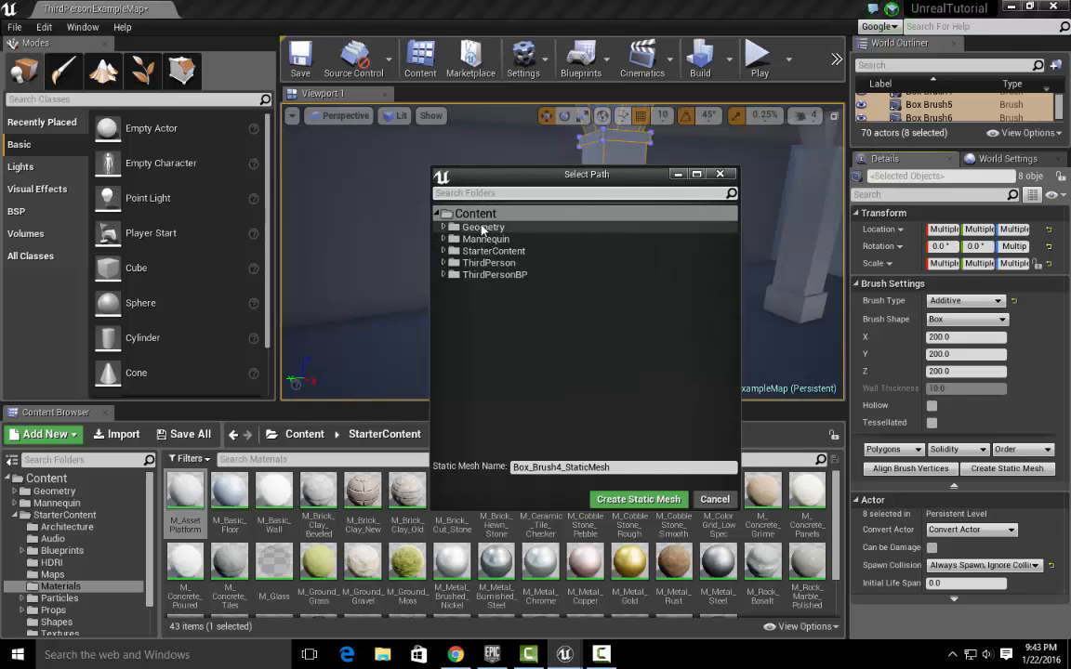
left_click(444, 228)
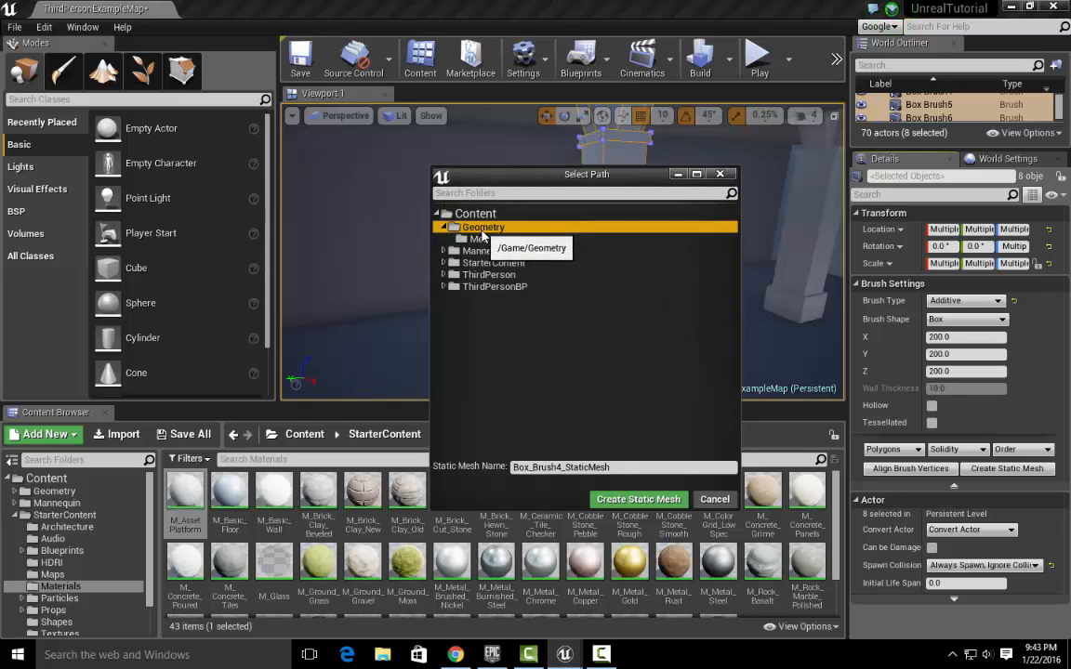
left_click(484, 239)
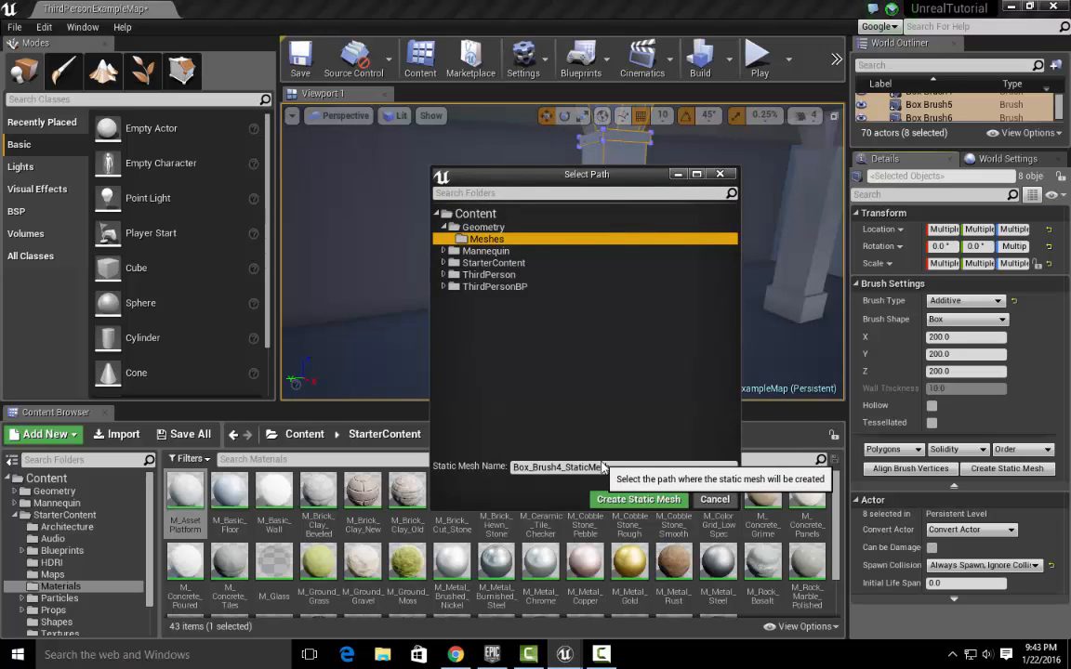
left_click(558, 467)
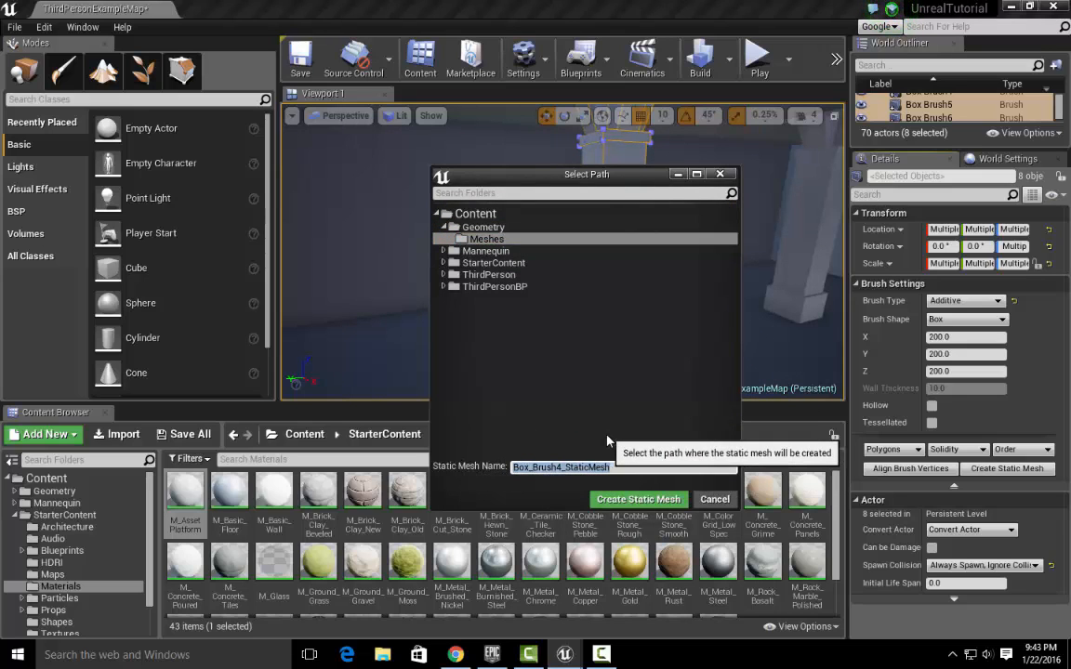
type("pl")
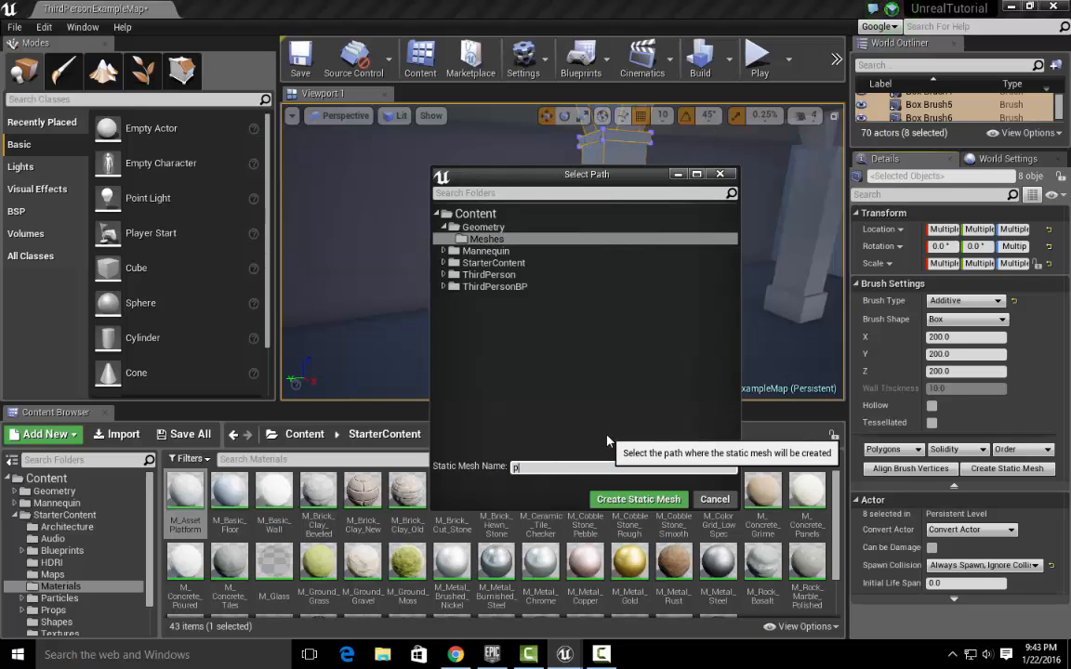
key("BackSpace")
type("Pl")
left_click(629, 498)
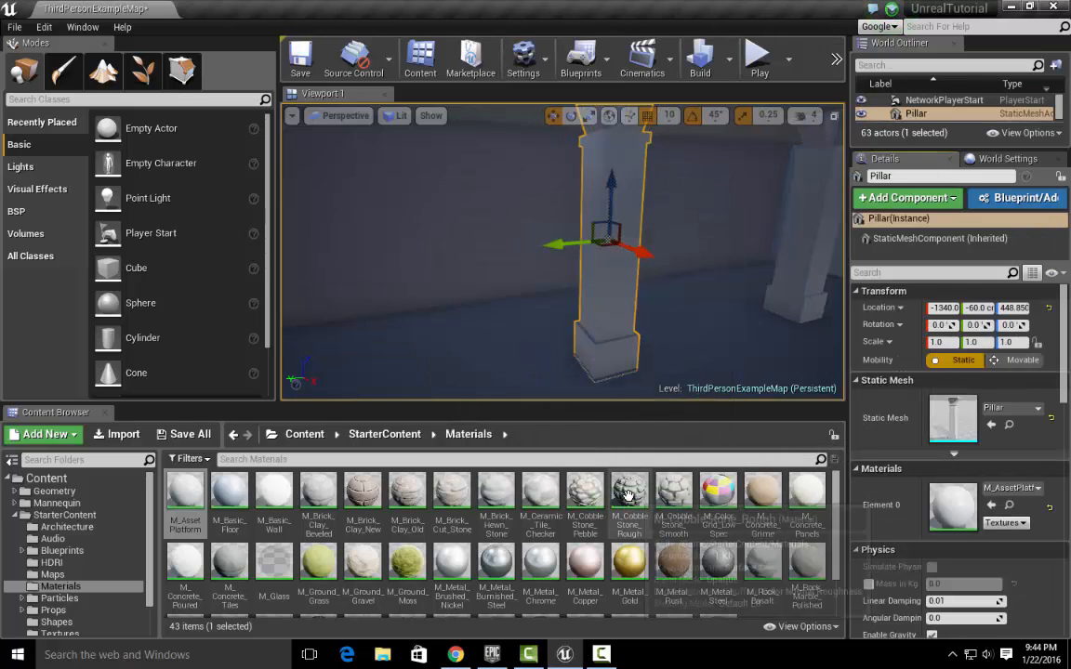
Step: Shrink the Details and Content Browser areas to give the World Outliner and viewport more room
key("s")
mouse_move(688, 277)
right_mouse_down()
mouse_move(677, 265)
mouse_move(699, 267)
right_mouse_up()
key("w")
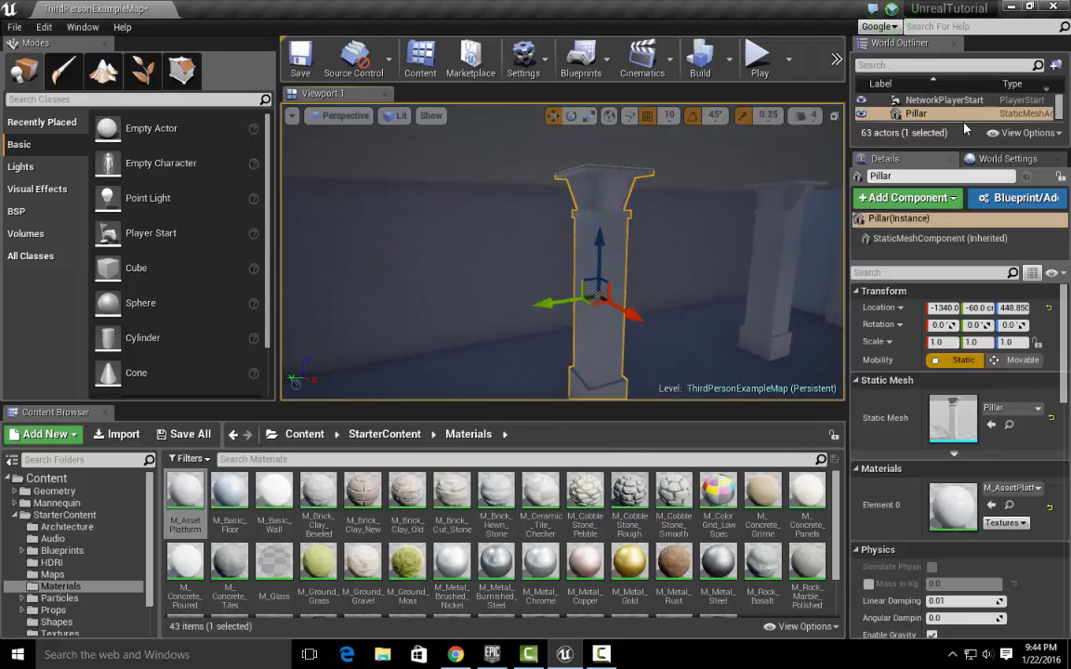
left_click_drag(971, 146, 1023, 369)
left_click_drag(847, 297, 755, 300)
left_click_drag(730, 405, 730, 530)
left_click_drag(755, 474, 844, 474)
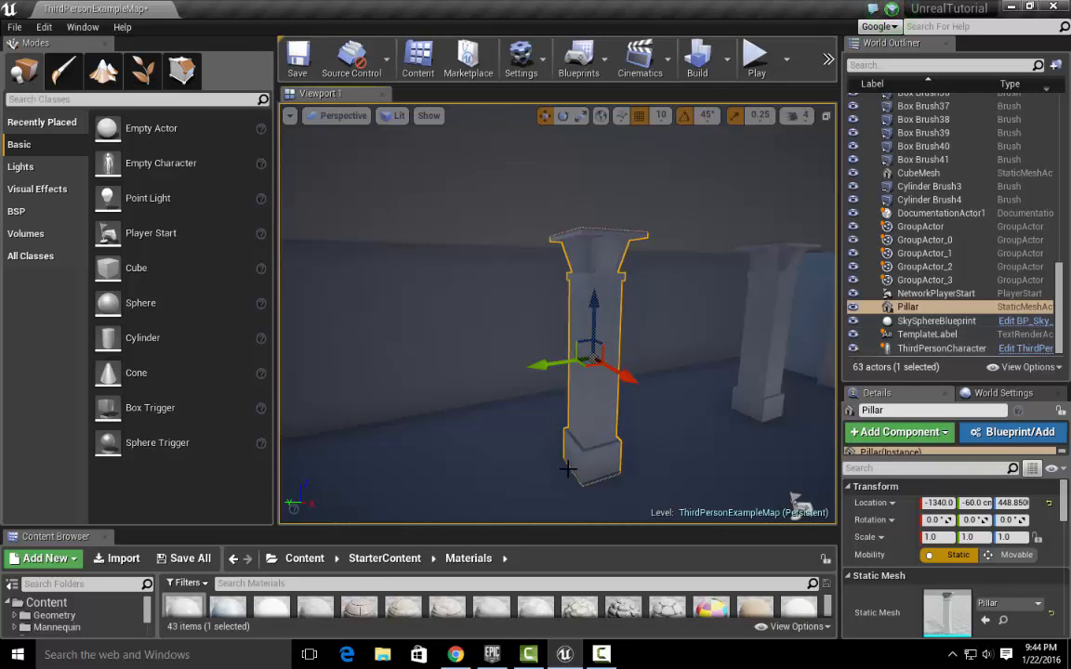
left_click_drag(527, 528, 523, 352)
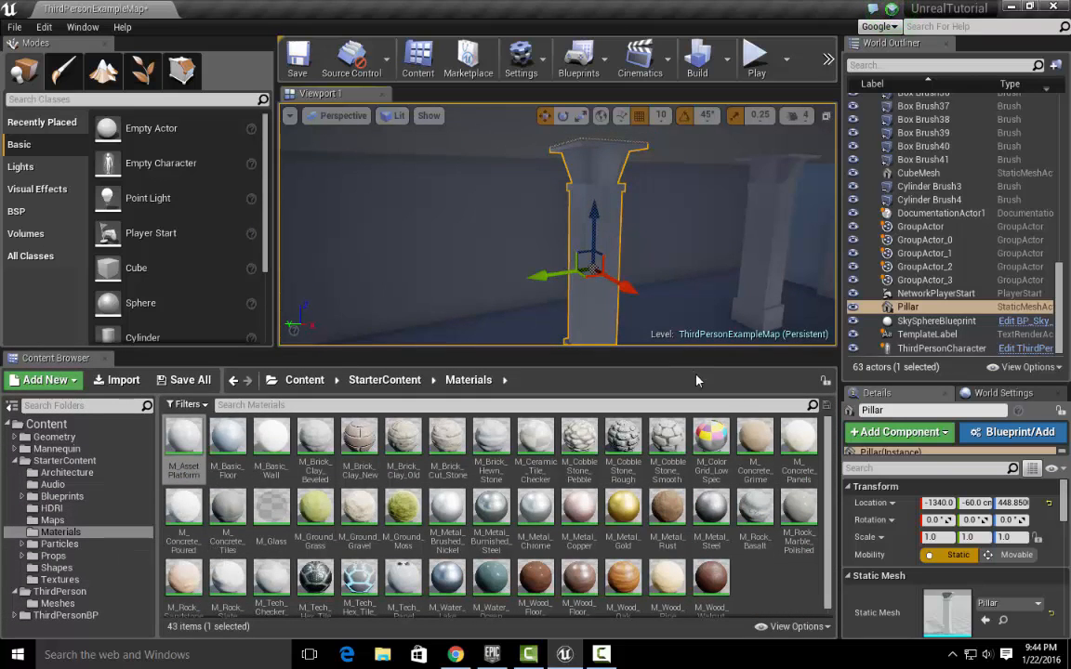
left_click_drag(687, 355, 687, 554)
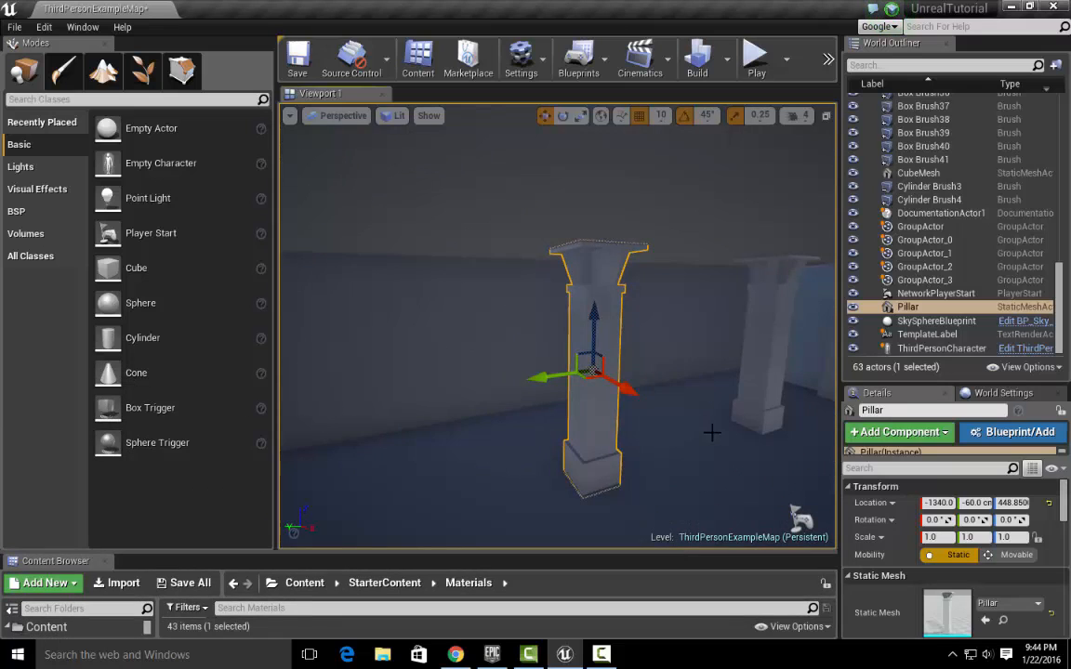
Step: Duplicate the Pillar mesh along the Y axis and place the copy at the neighbouring brush column towards the tunnel
right_click_drag(711, 432, 592, 502)
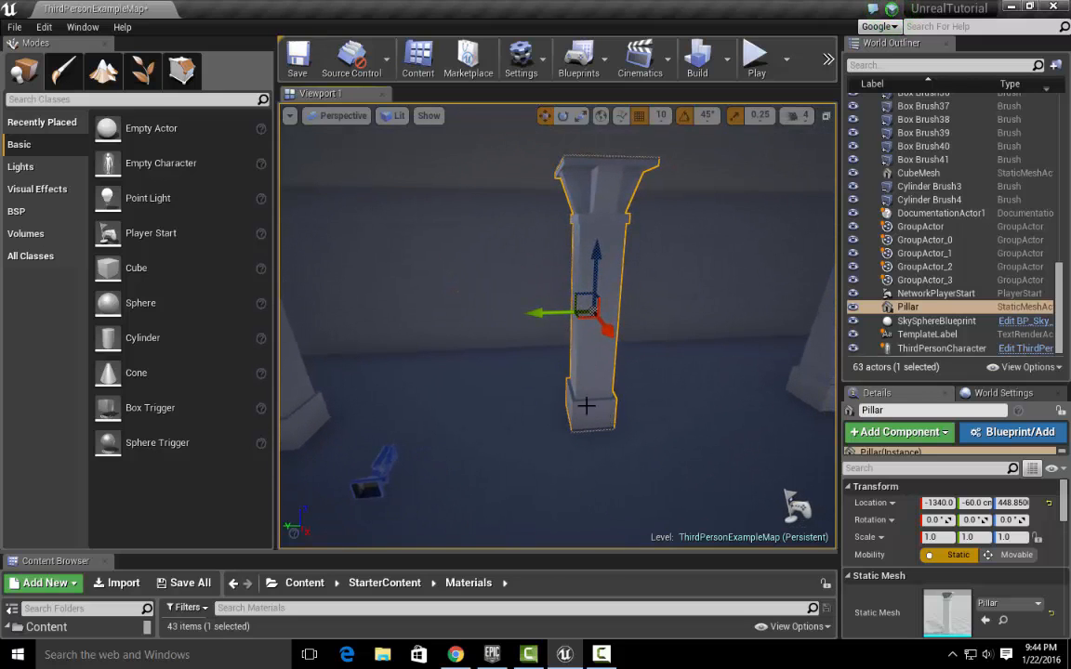
left_click_drag(548, 313, 758, 303, "alt")
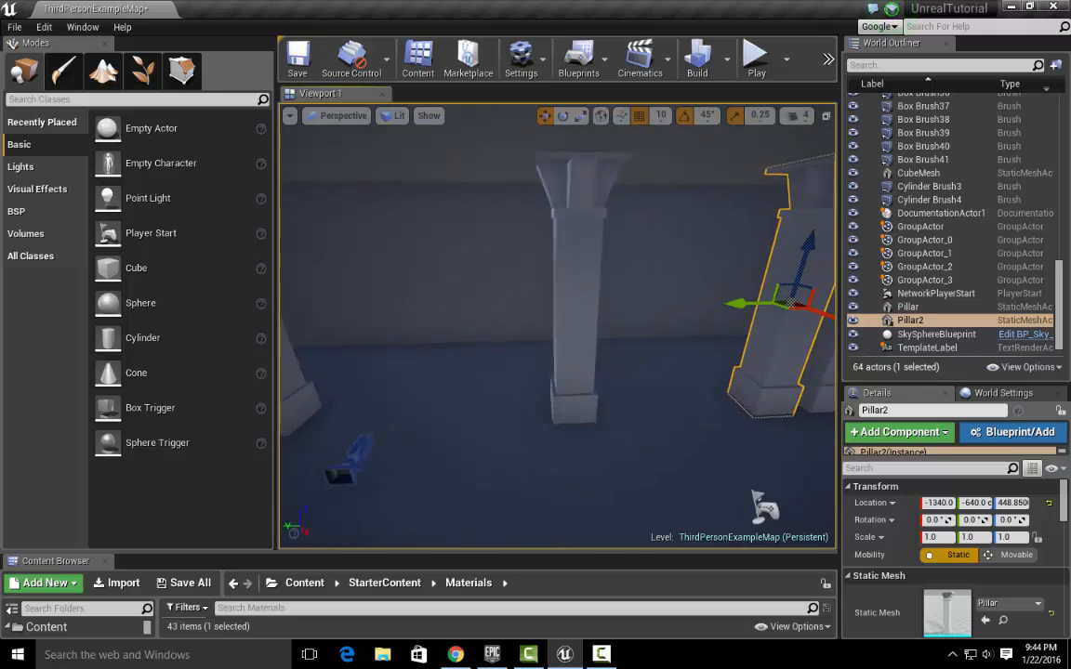
right_click_drag(712, 404, 807, 395)
left_click_drag(546, 323, 593, 326)
Step: Delete the overlapping brush column with its referenced brushes and shift the Pillar copy into its place at Y -810
left_click(685, 322)
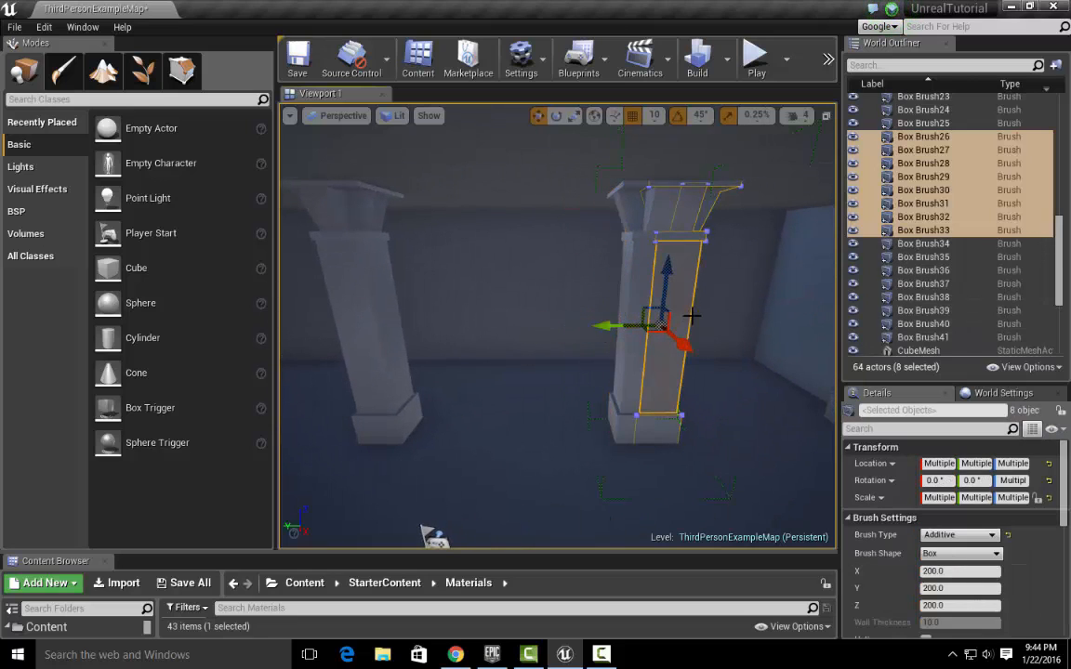
key("Delete")
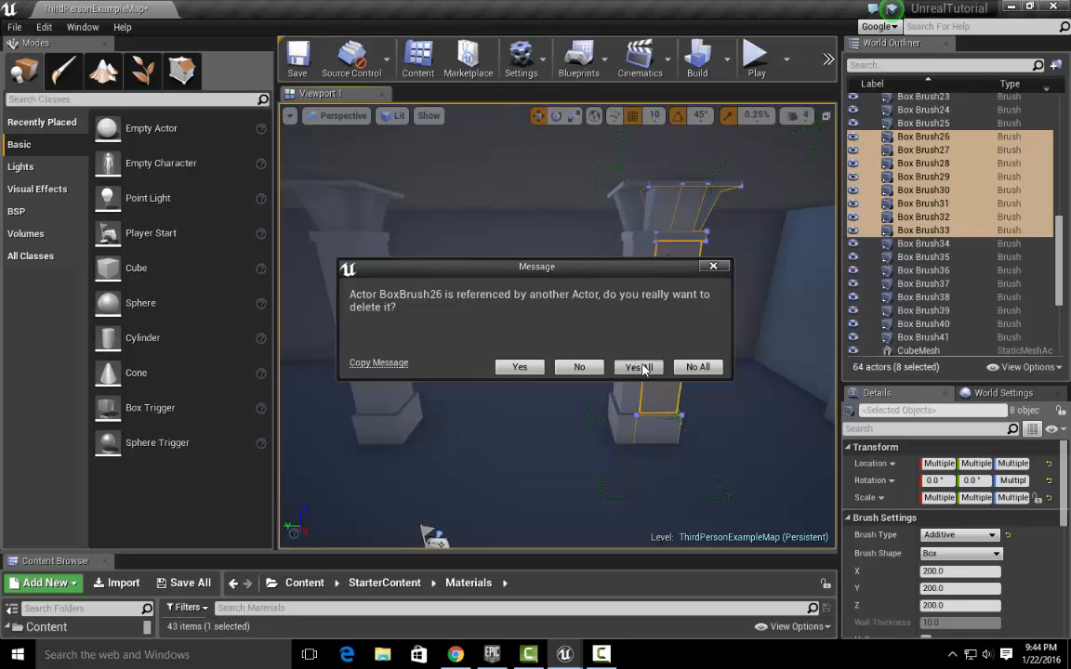
left_click(640, 367)
left_click(630, 361)
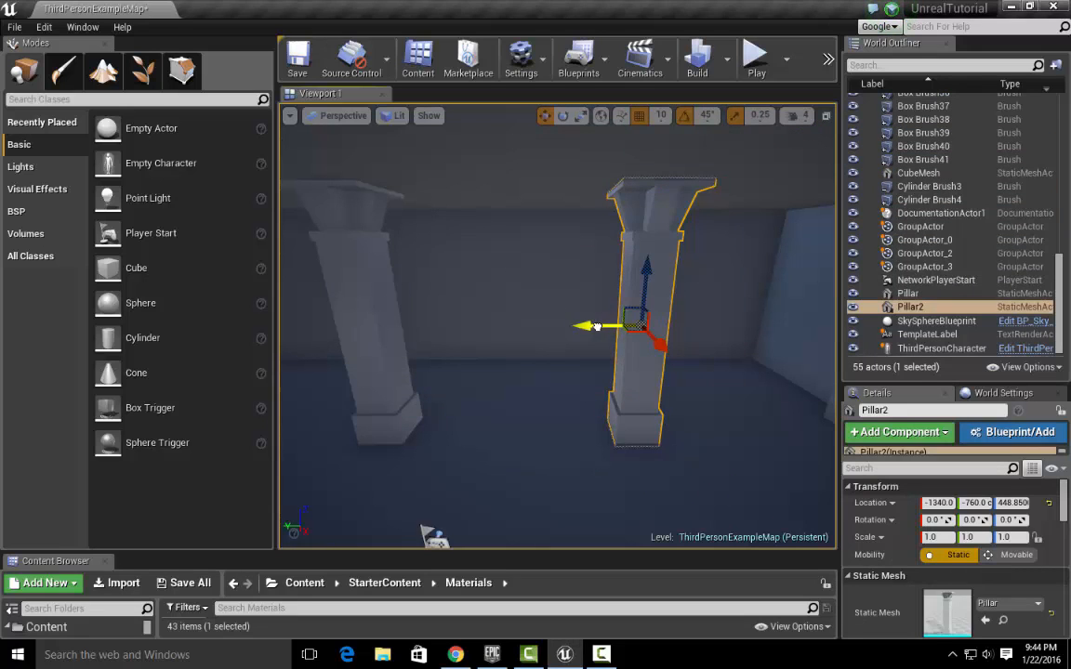
left_click_drag(597, 326, 620, 326)
right_click_drag(620, 326, 755, 316)
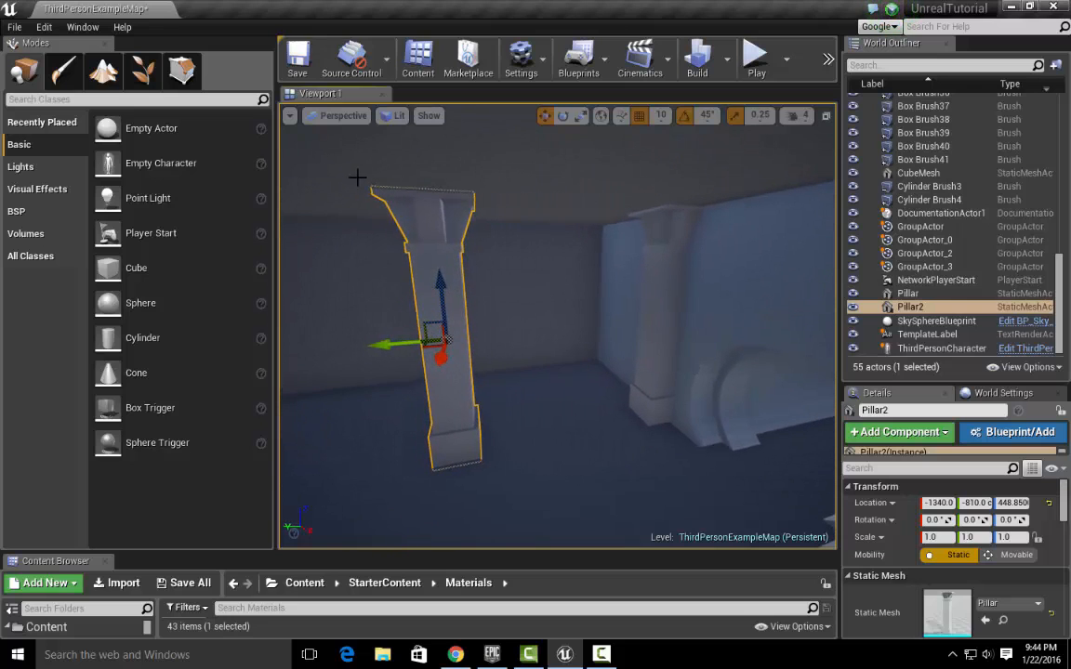
Step: Save the current level with the new pillar meshes
left_click(15, 27)
mouse_move(44, 27)
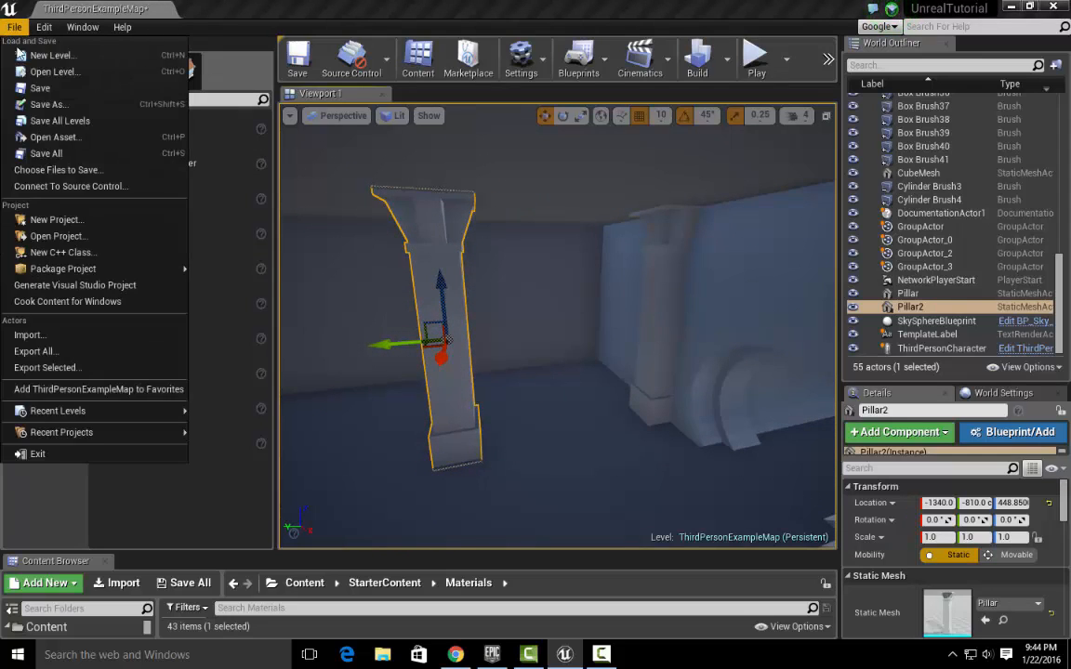
left_click(47, 89)
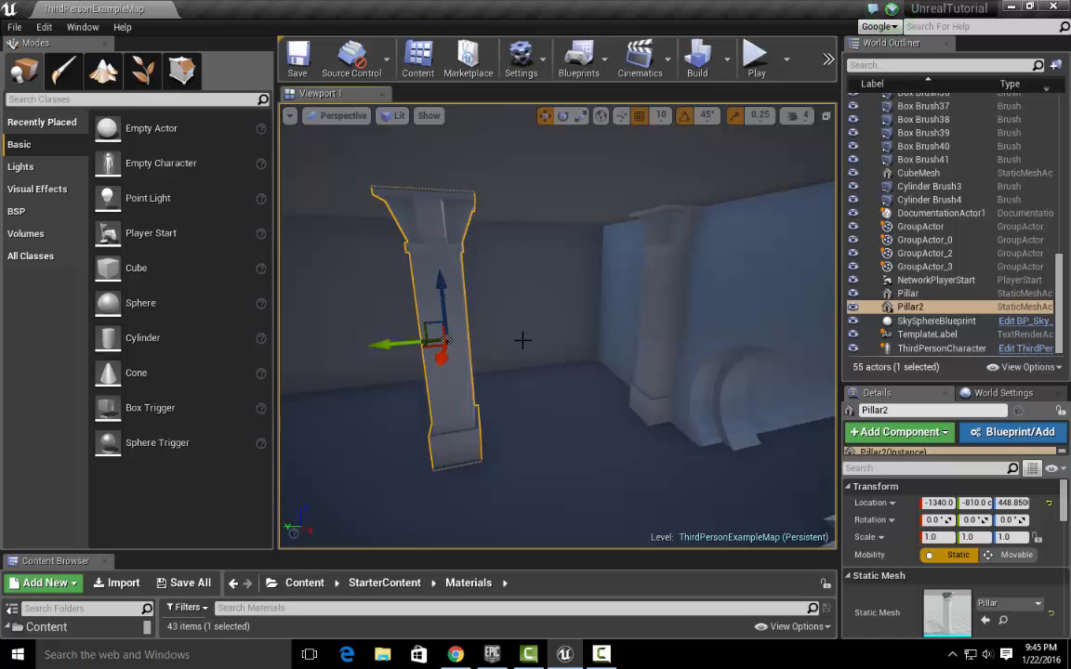
left_click(14, 27)
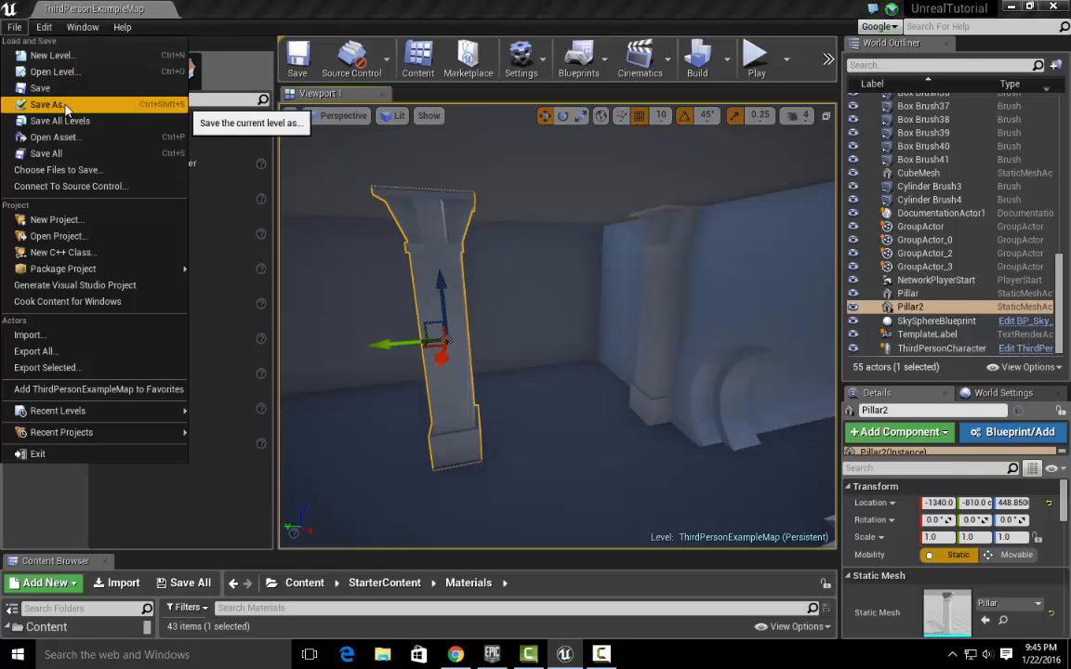
Step: Start saving the level under a new name and create a folder named tutorial inside Content
left_click(48, 105)
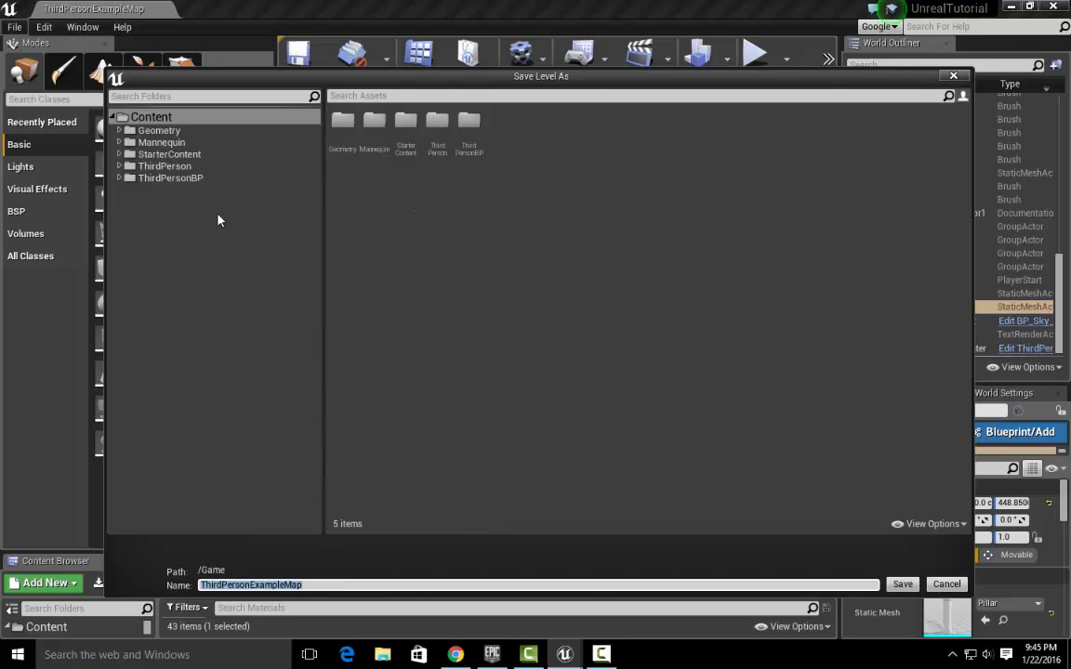
left_click(461, 218)
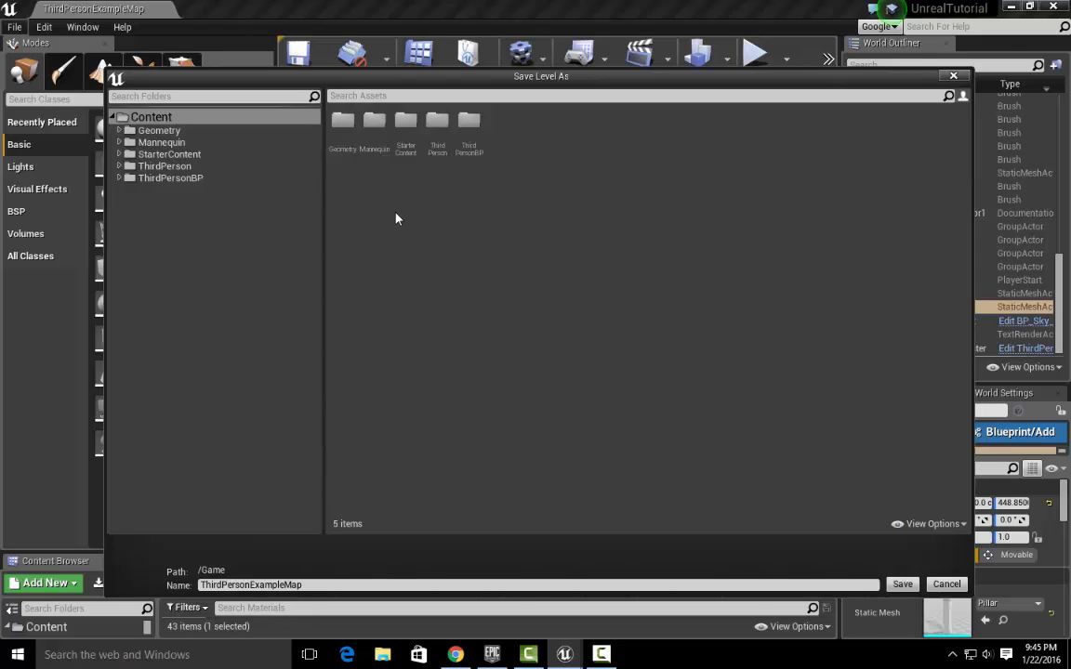
right_click(154, 119)
left_click(191, 127)
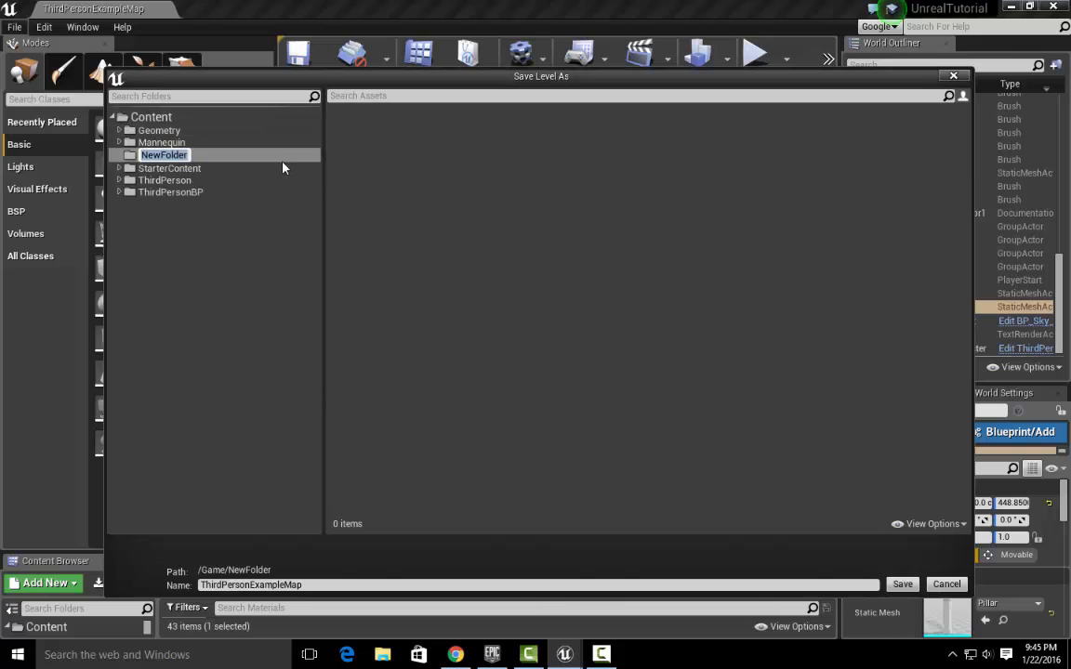
type("tutorial")
key("Return")
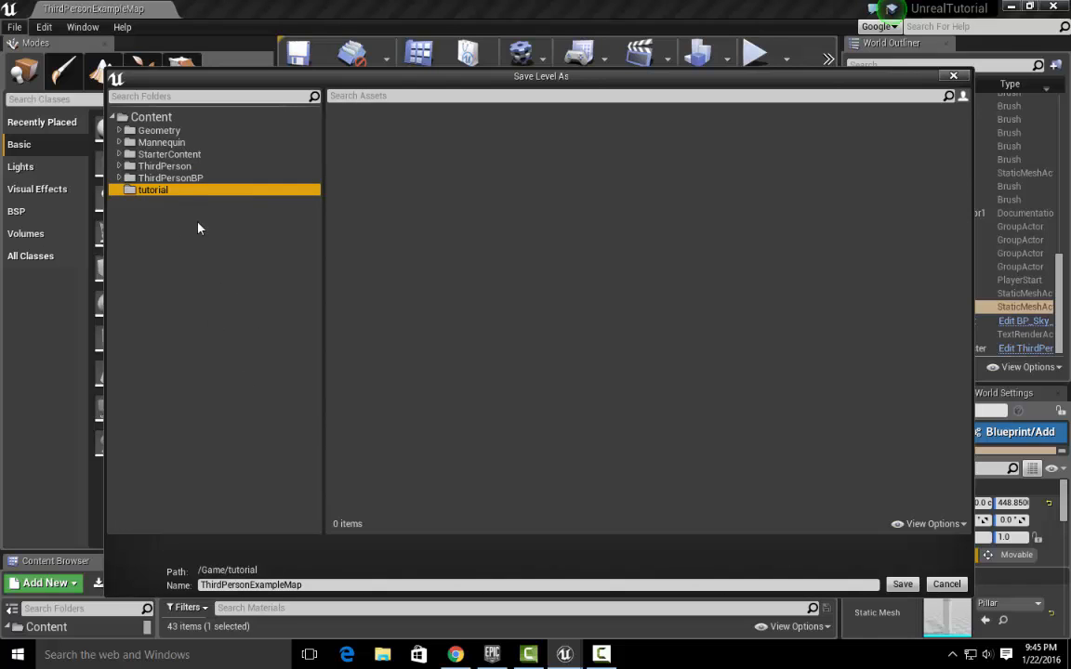
Step: Name the level tutorial01 and save it in the tutorial folder
left_click(287, 585)
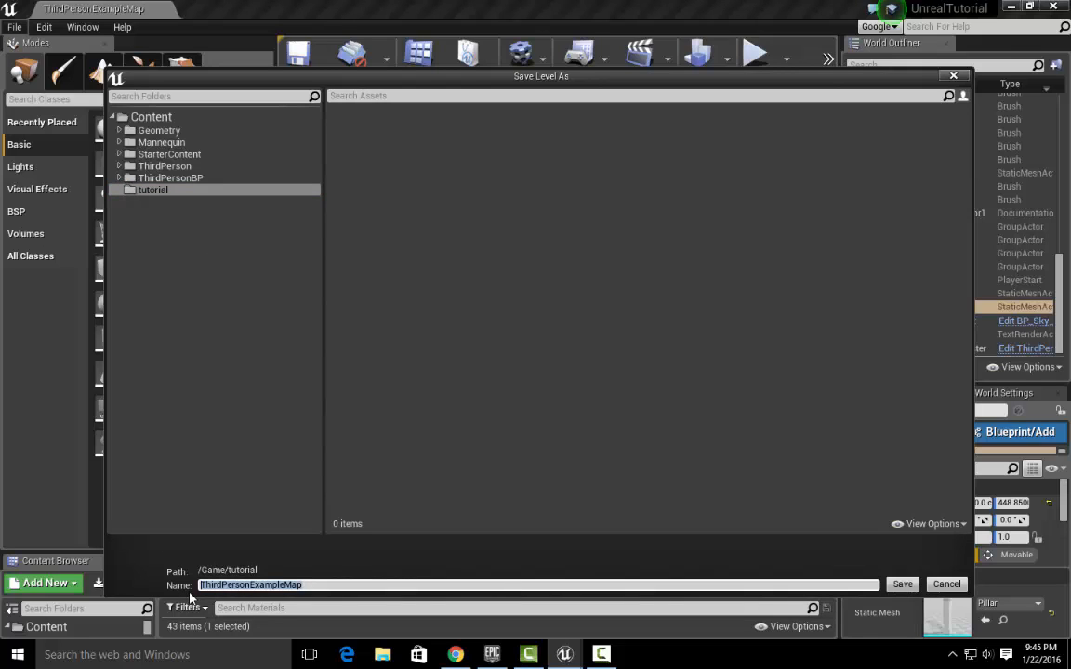
type("tutorial0")
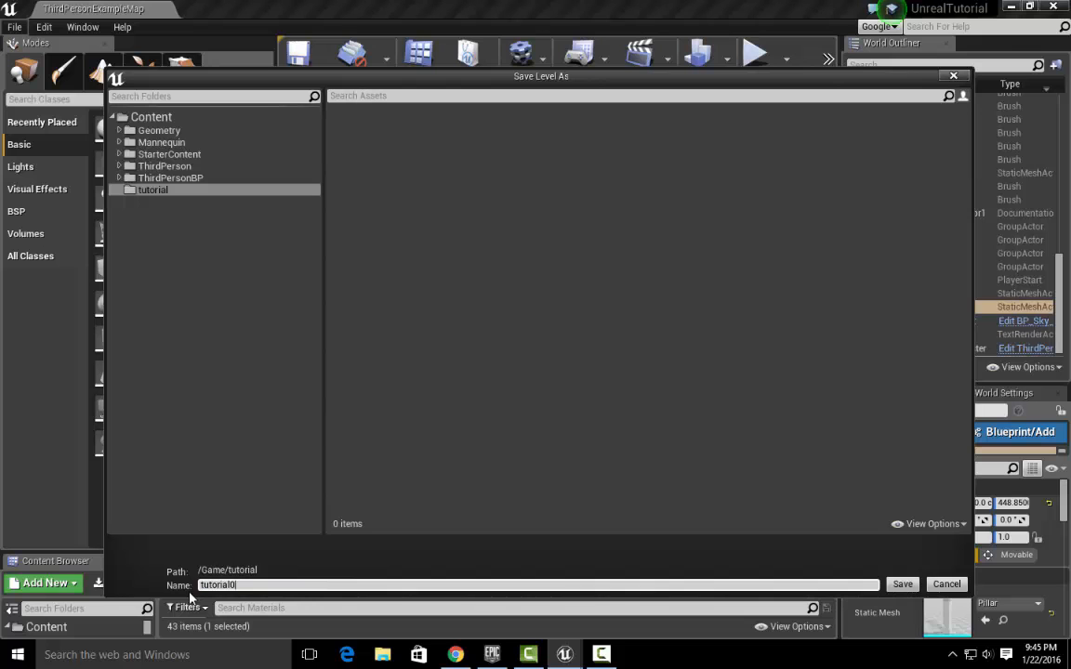
type("1")
key("Return")
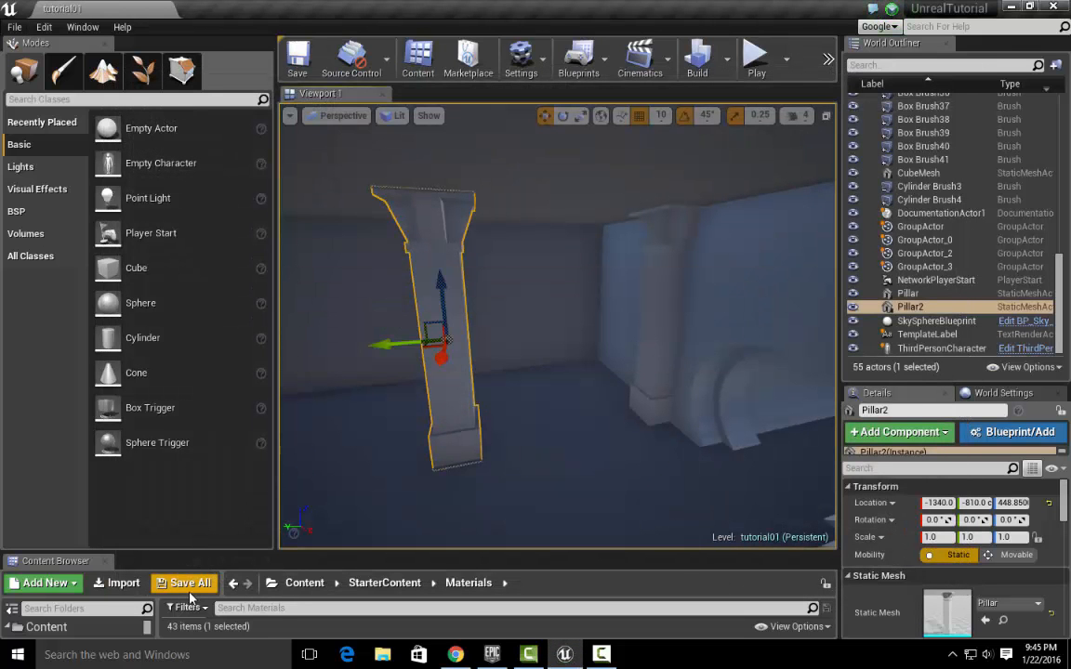
Step: Delete the brush column beside the tunnel opening together with all its referenced brushes
mouse_move(607, 397)
right_mouse_down()
mouse_move(514, 397)
mouse_move(595, 397)
mouse_move(622, 382)
right_mouse_up()
left_click(648, 319)
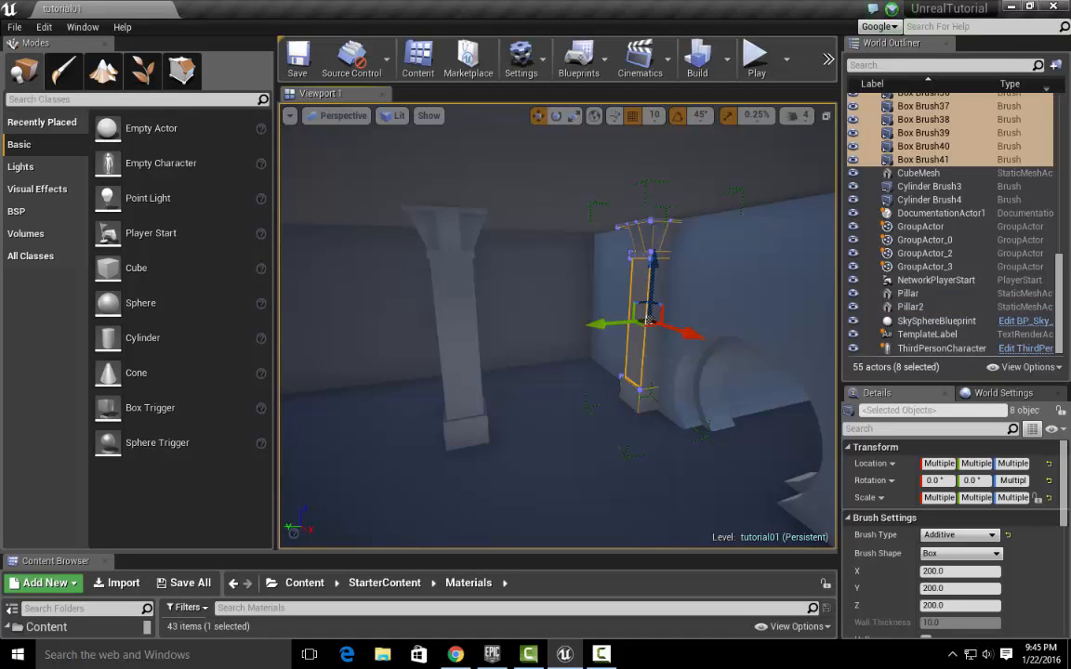
key("Delete")
left_click(535, 365)
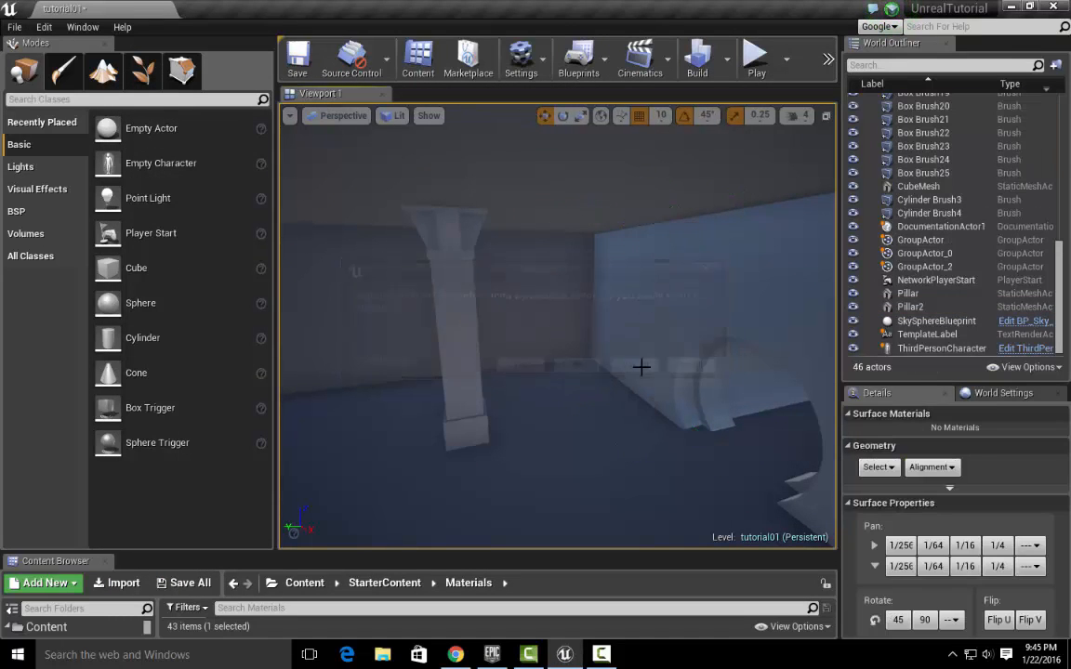
Step: Duplicate the Pillar2 mesh along the Y axis and place the copy beside the tunnel at Y -1450
left_click(473, 371)
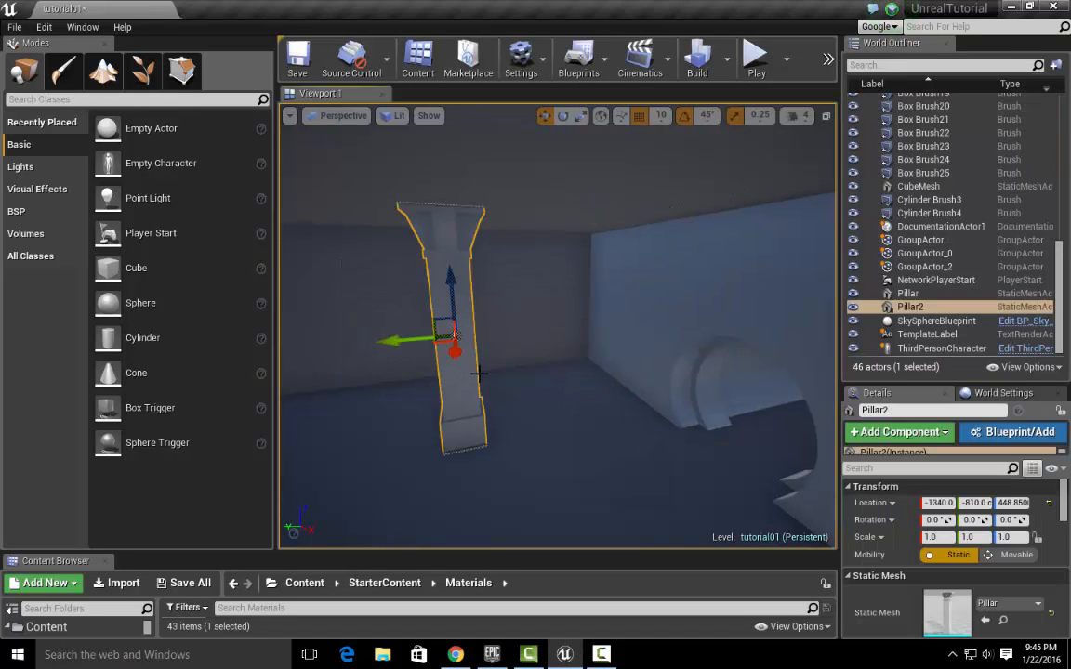
key("ctrl+w")
left_click_drag(394, 340, 606, 326)
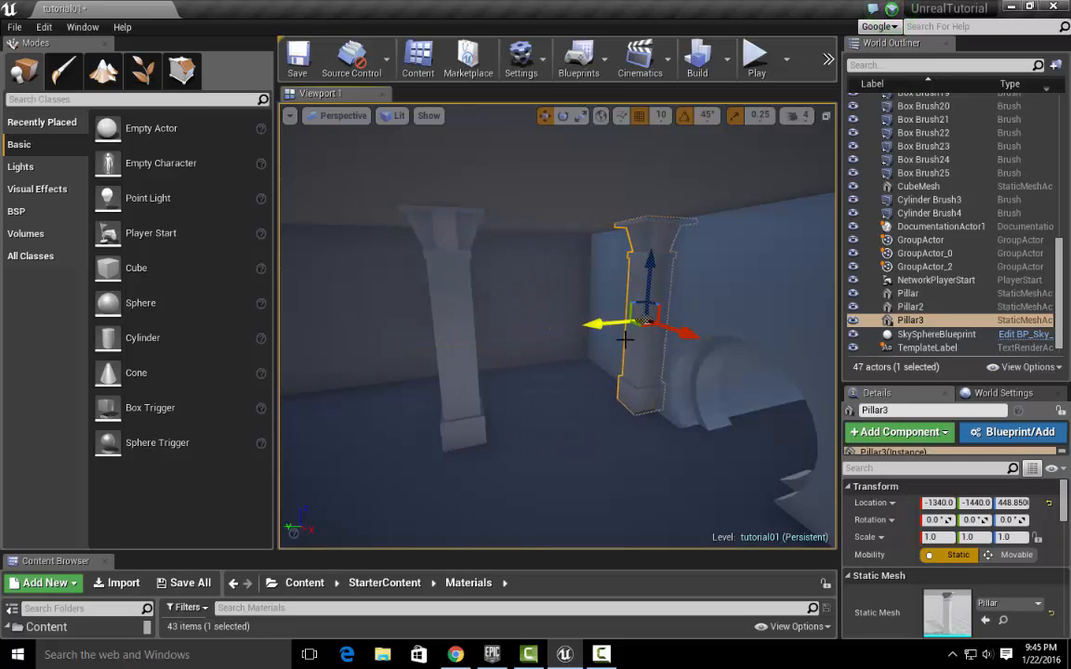
right_click_drag(670, 375, 711, 307)
key("w")
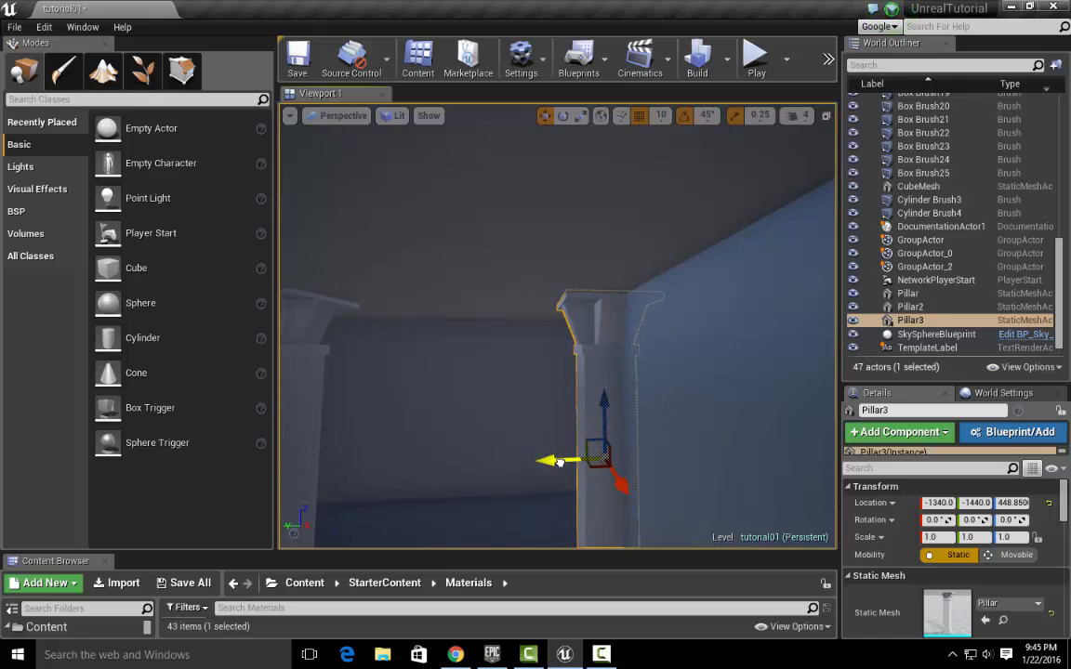
left_click_drag(559, 462, 561, 462)
Step: Duplicate the pillar beside the tunnel and move the copy along the wall to Y 520, near the next brush column
right_click_drag(526, 433, 520, 424)
key("ctrl+w")
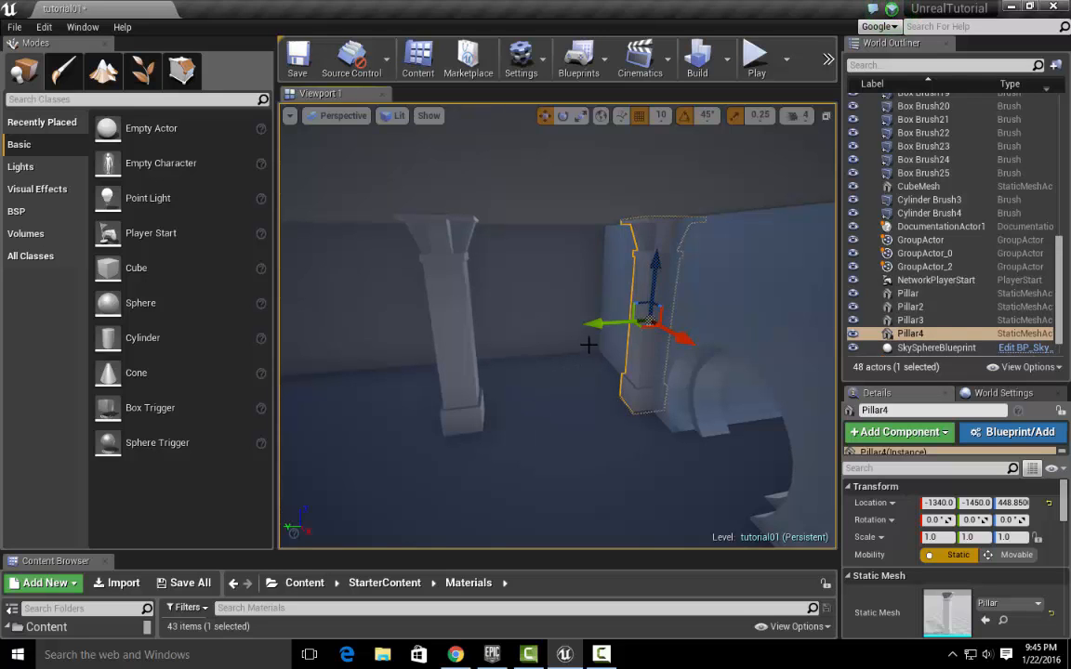
left_click_drag(595, 323, 385, 286, "shift")
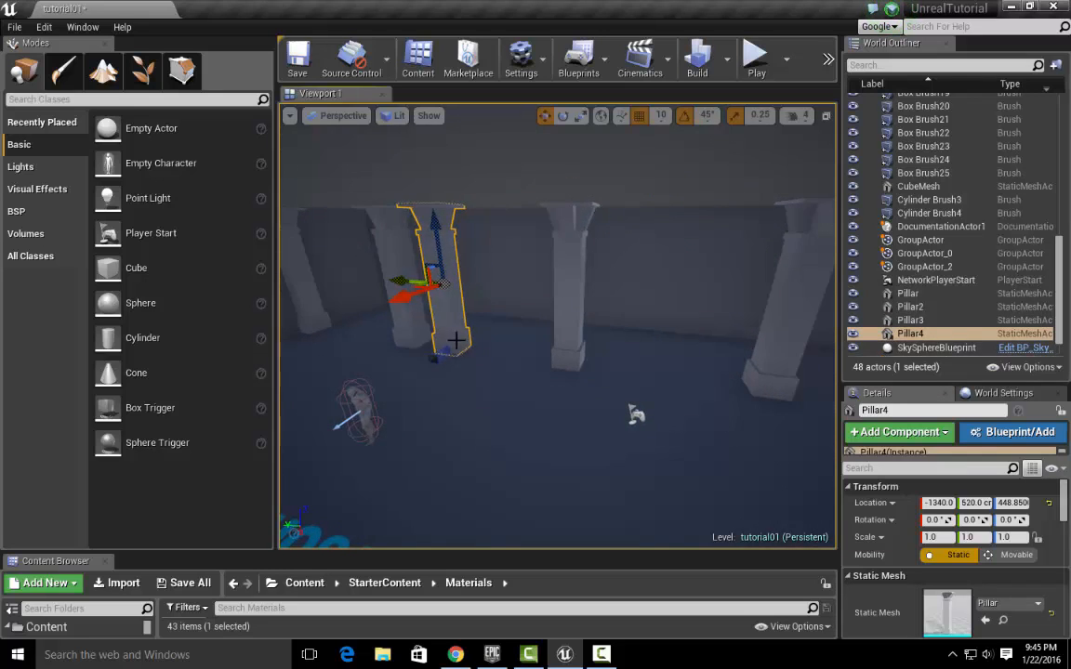
Step: Delete the brush column beside the new copy with its referenced brushes and shift Pillar4 to Y 670
right_click_drag(457, 340, 449, 377)
left_click(448, 378)
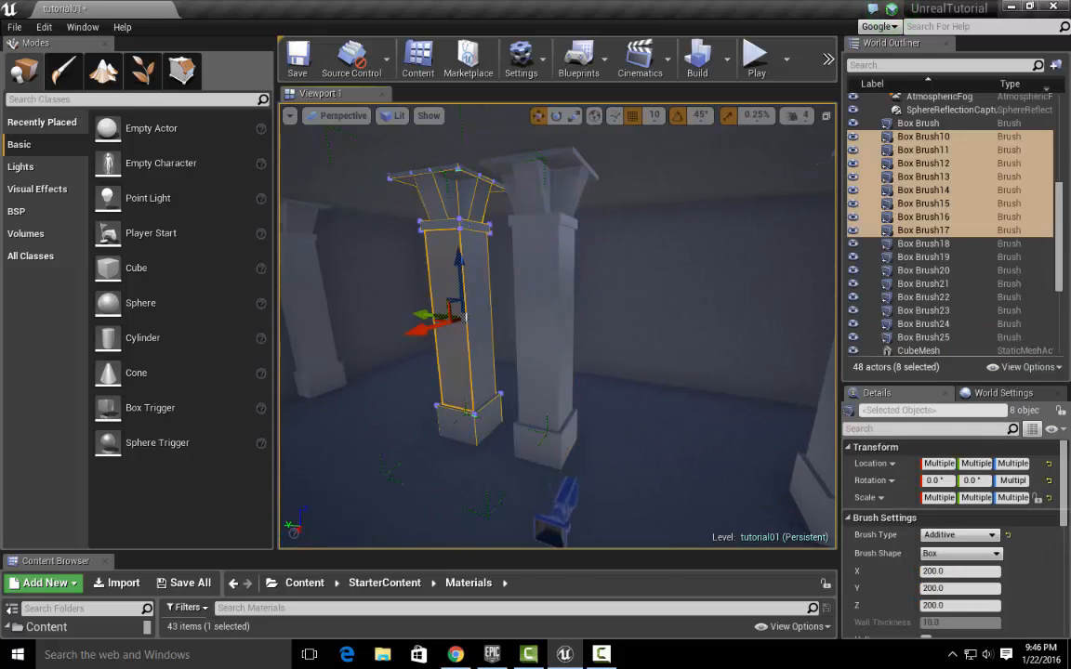
key("Delete")
left_click(637, 367)
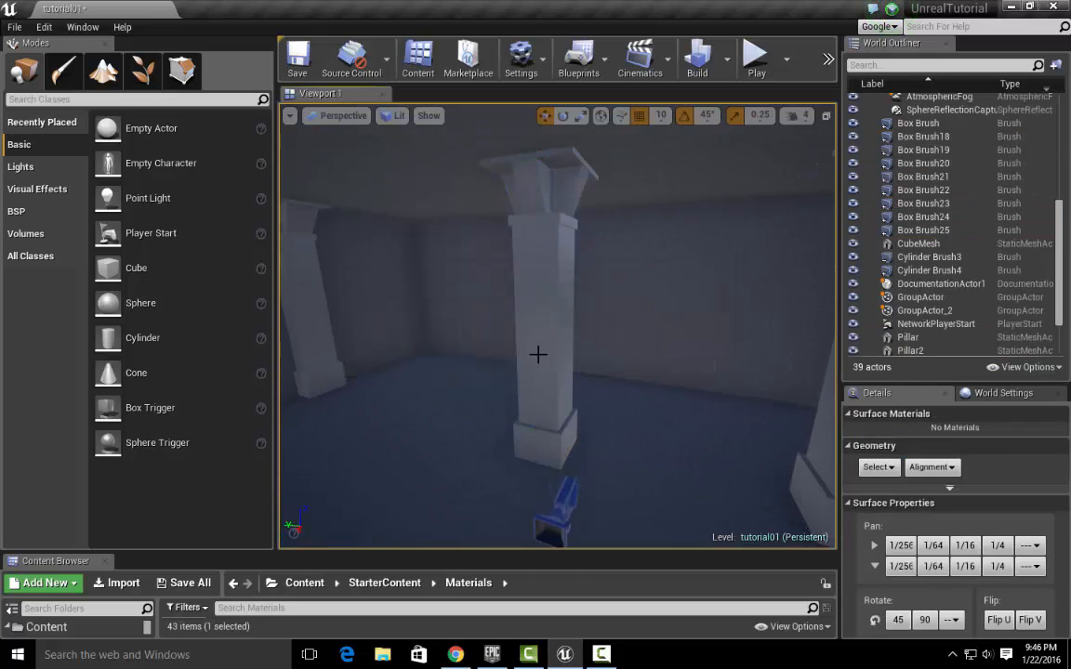
left_click(534, 352)
left_click_drag(500, 323, 446, 318)
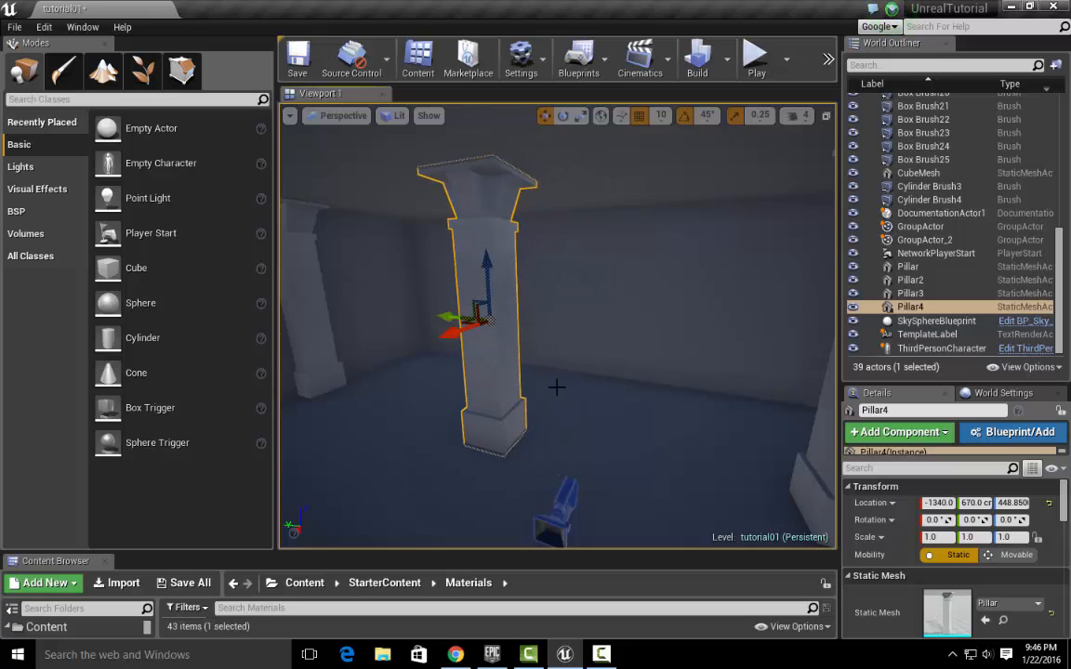
Step: Delete the last brush column near the far corner of the room, including all its referenced brushes
right_click_drag(557, 387, 502, 388)
key("w")
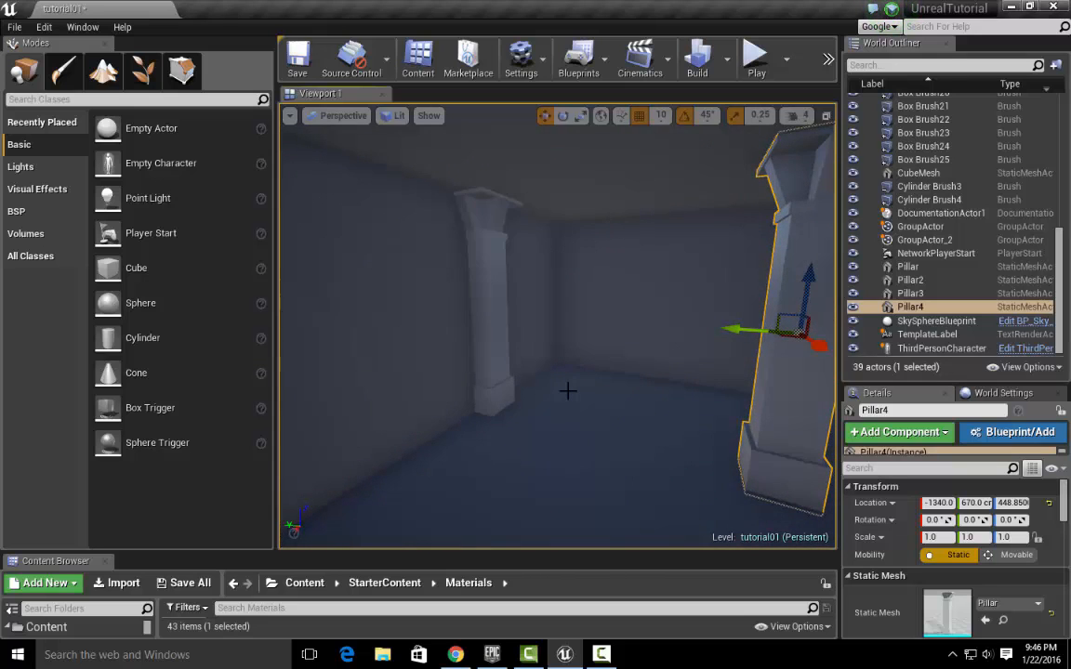
mouse_move(699, 425)
right_mouse_down()
mouse_move(818, 423)
mouse_move(711, 423)
mouse_move(697, 404)
right_mouse_up()
key("s")
key("w")
right_click_drag(567, 344, 543, 362)
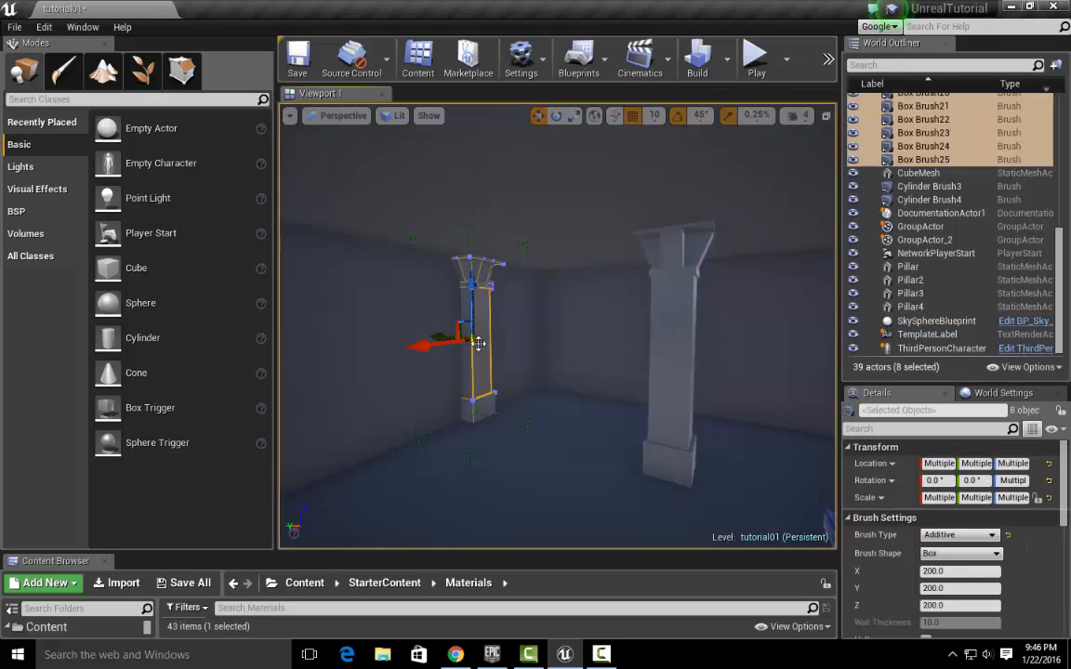
key("Delete")
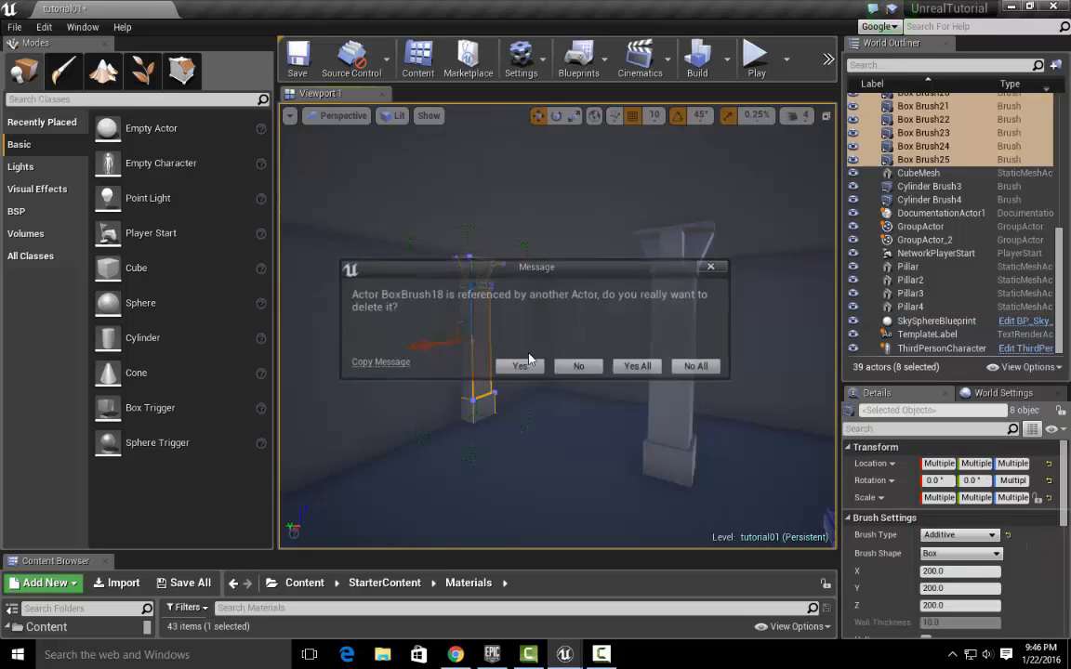
left_click(638, 367)
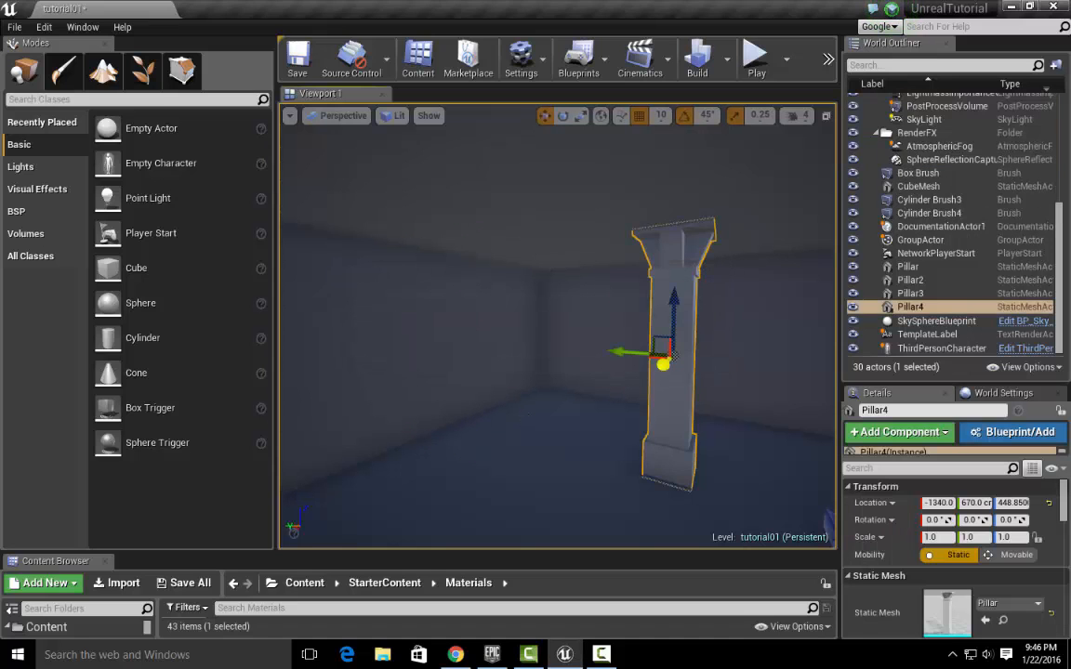
Step: Duplicate Pillar4 along the Y axis and place the copy near the far corner at Y 1450
key("ctrl+w")
left_click_drag(613, 354, 448, 339)
right_click_drag(536, 388, 790, 384)
key("w")
key("s")
key("s")
Step: Move Pillar4 along the wall to Y 700 to even out the pillar spacing
right_click_drag(604, 395, 521, 397)
key("w")
left_click(535, 395)
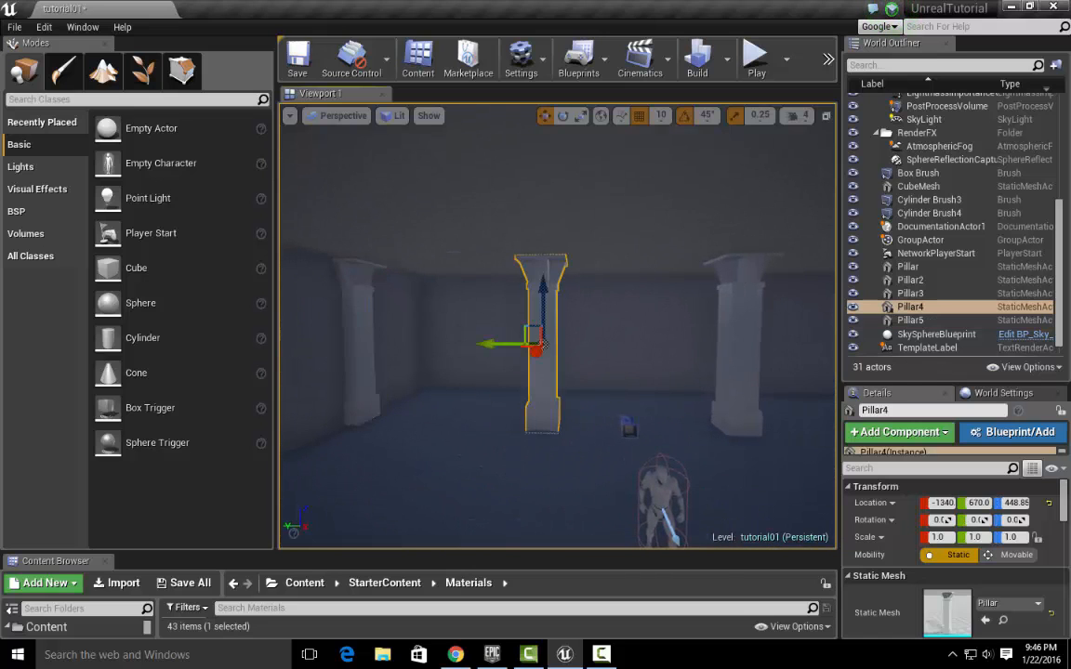
key("d")
right_click_drag(643, 391, 671, 381)
key("a")
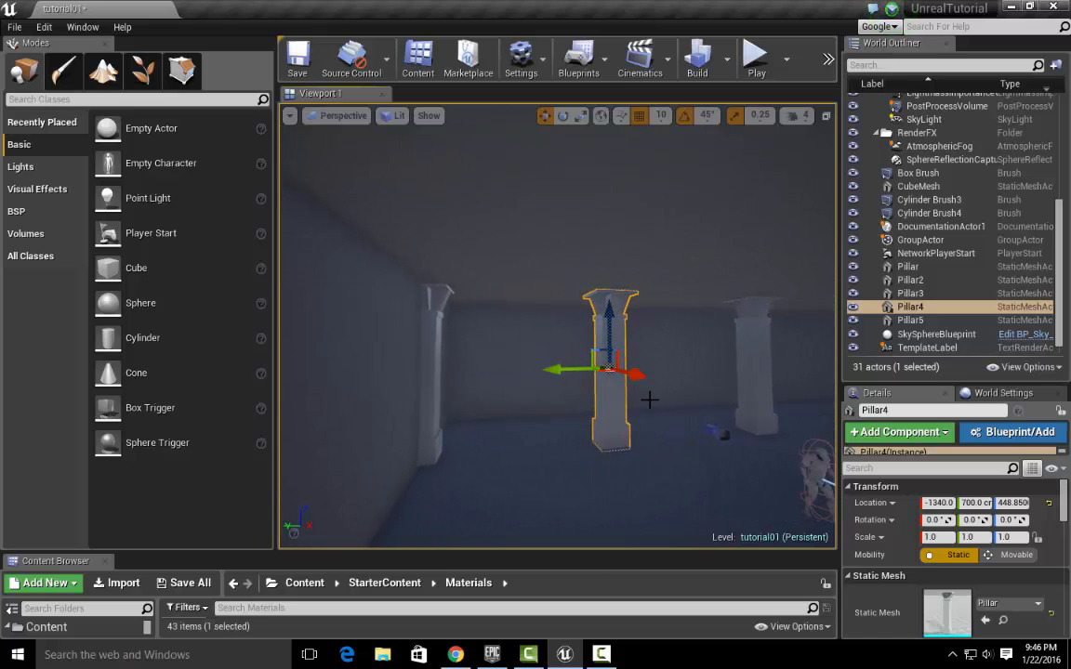
Step: Select the pillars along the wall one after another to compare their Y locations and spacing
right_click_drag(647, 386, 678, 384)
key("d")
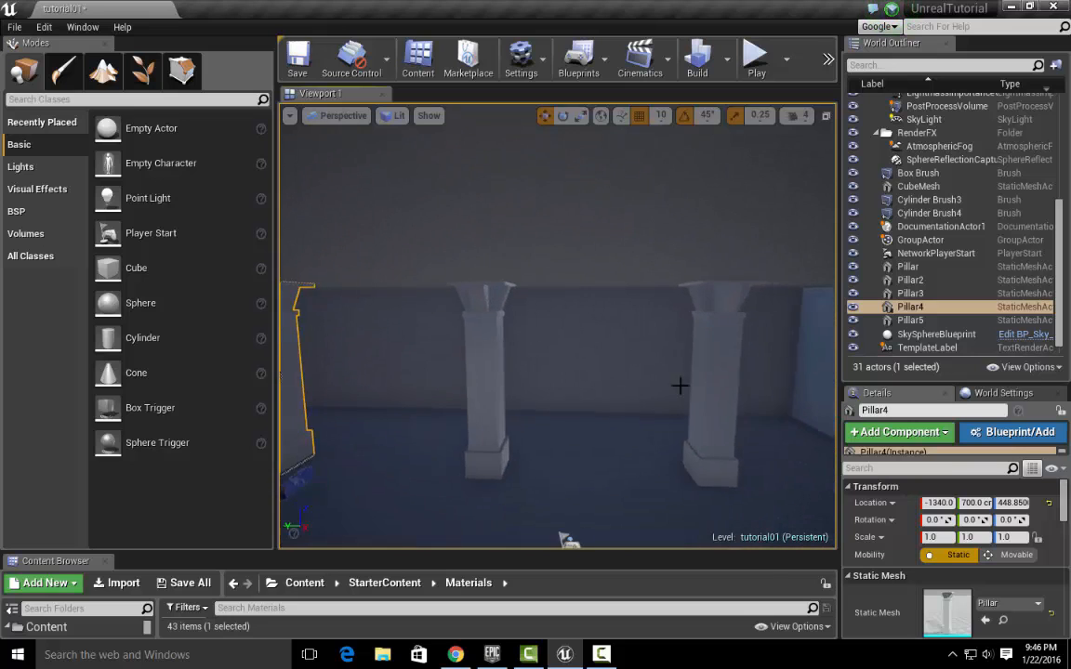
left_click(694, 382)
key("f")
left_click(682, 434)
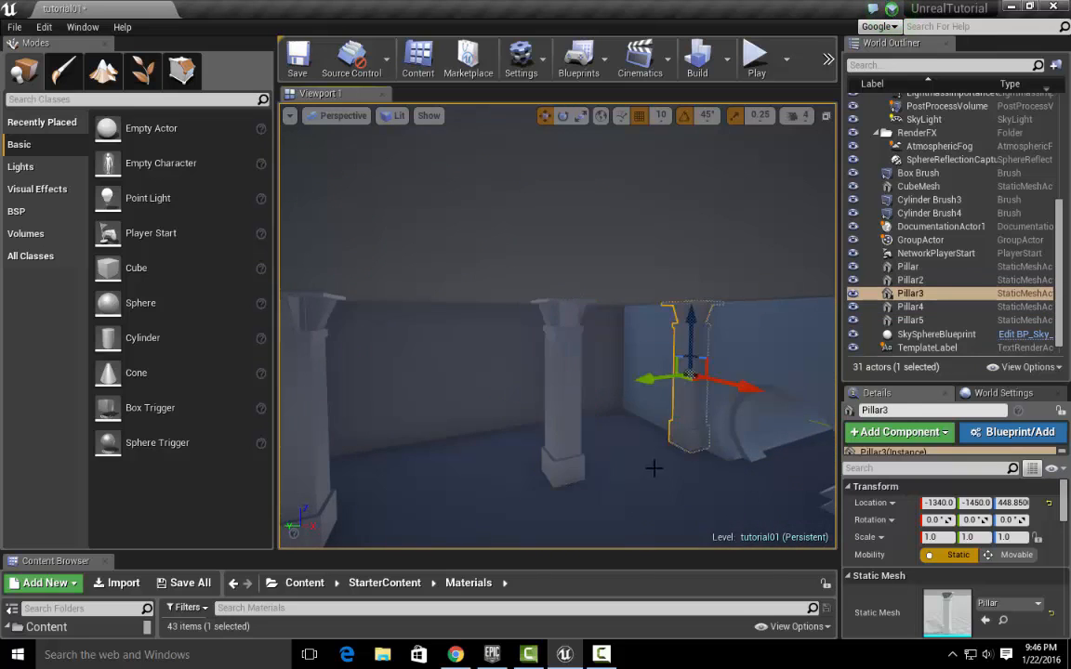
right_click_drag(652, 468, 569, 472)
left_click(571, 447)
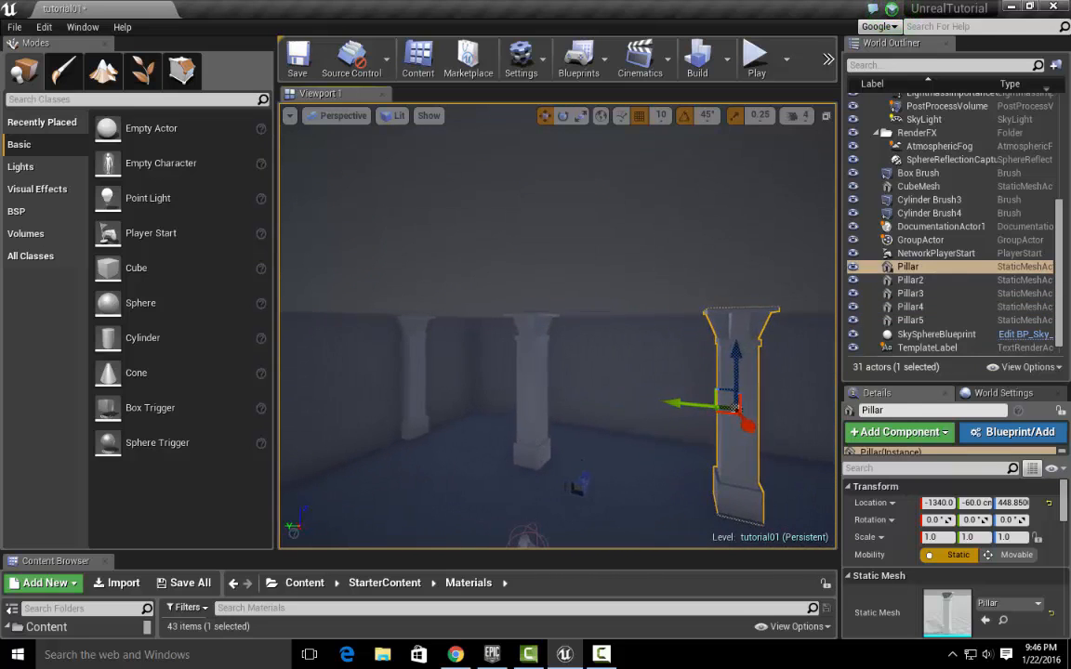
left_click(533, 448)
left_click(412, 393)
key("a")
right_click_drag(461, 454, 530, 435)
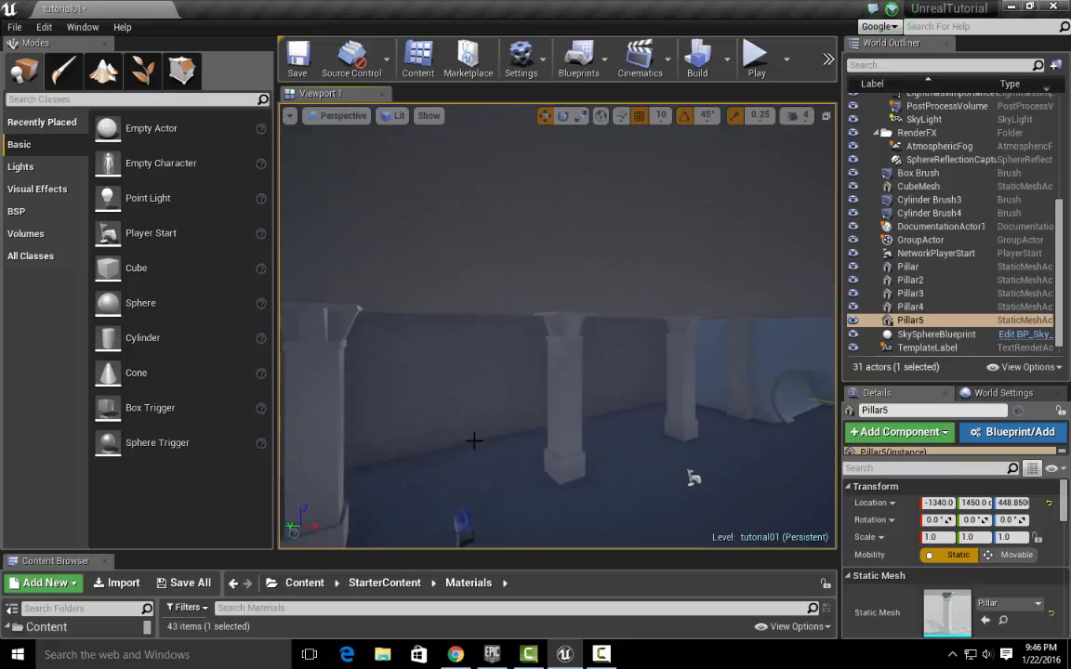
left_click(566, 436)
right_click_drag(516, 489, 516, 478)
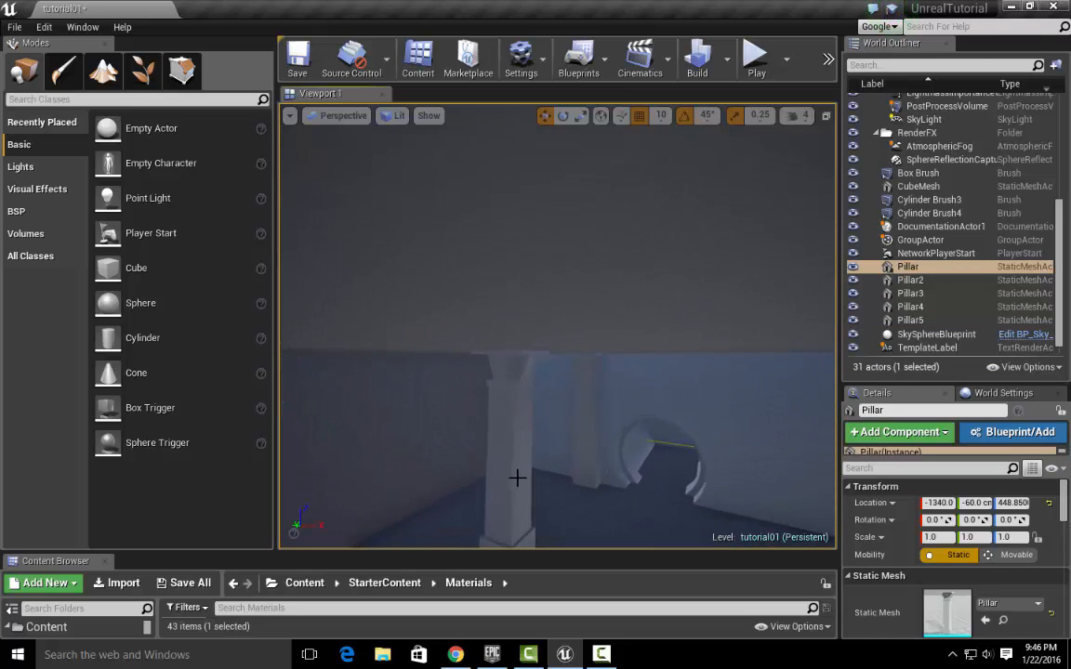
left_click(516, 477)
left_click(579, 443)
Step: Enlarge the Content Browser area until its folders and a row of material thumbnails are shown
right_click_drag(585, 496, 587, 537)
left_click_drag(610, 553, 615, 474)
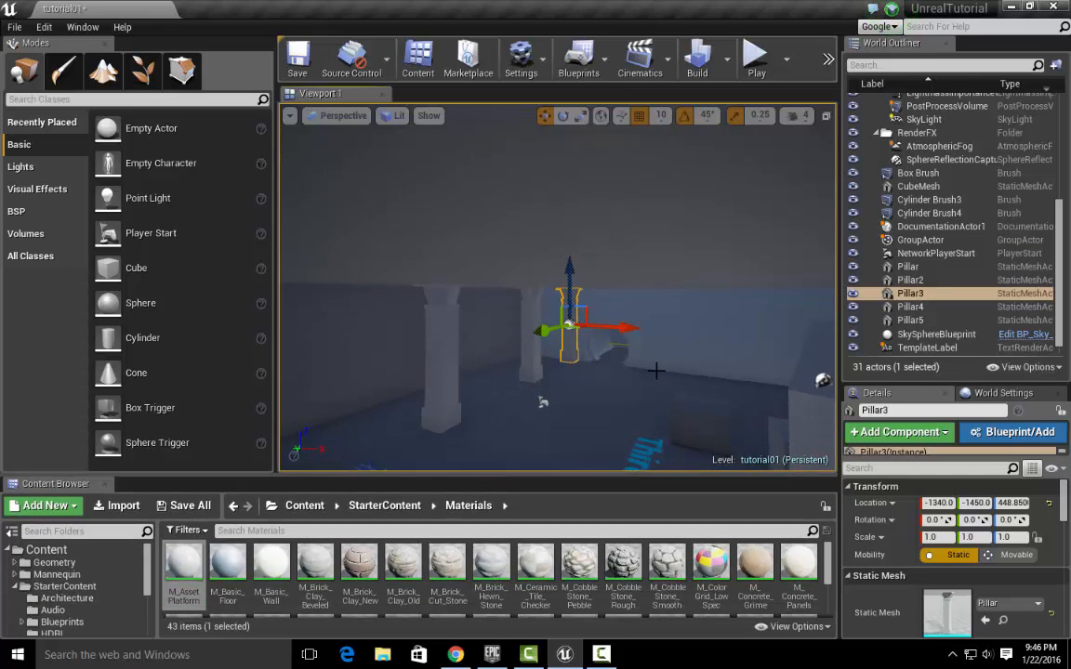
mouse_move(656, 371)
right_mouse_down()
mouse_move(780, 391)
mouse_move(832, 379)
mouse_move(734, 383)
mouse_move(683, 372)
mouse_move(595, 387)
mouse_move(670, 386)
right_mouse_up()
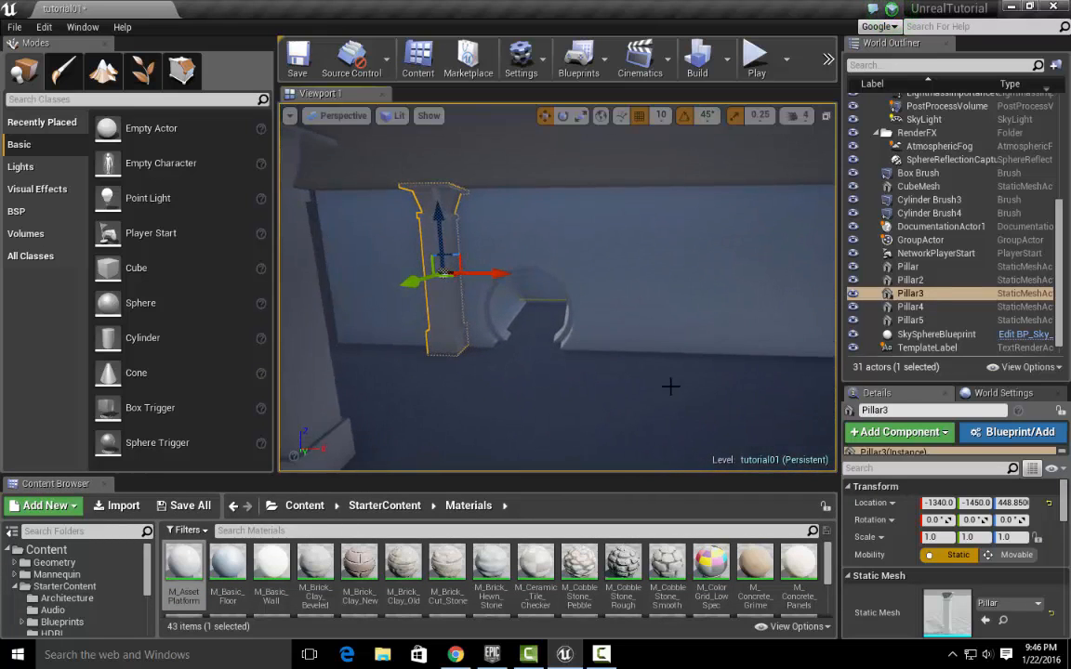
left_click_drag(665, 475, 665, 518)
right_click_drag(650, 408, 609, 394)
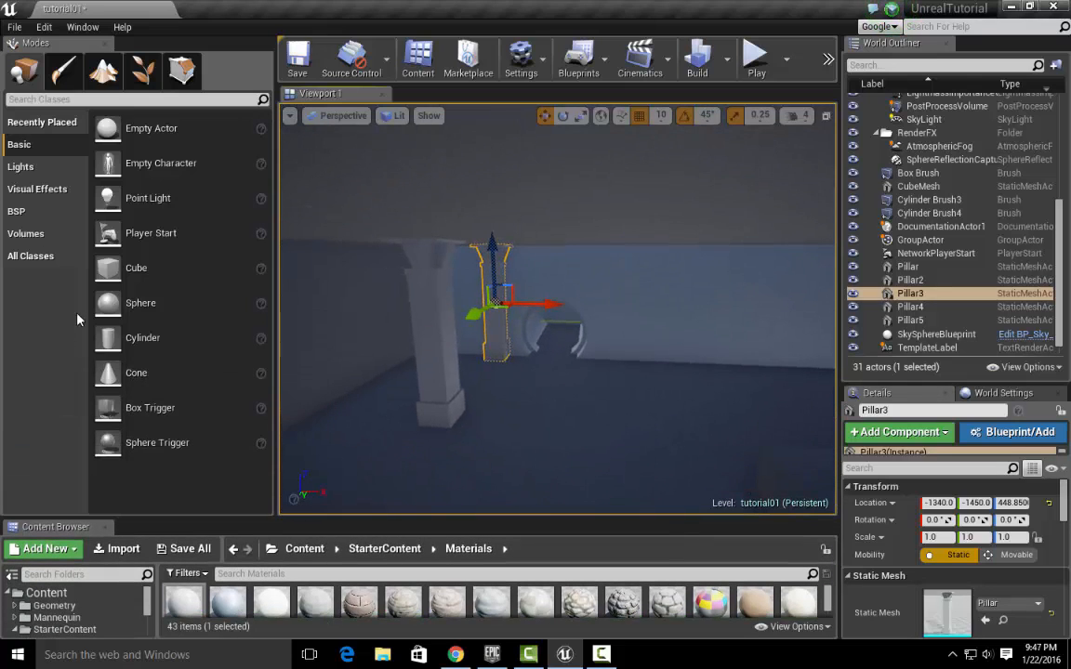
Step: List the BSP shapes for placement and widen the Modes area
left_click(30, 214)
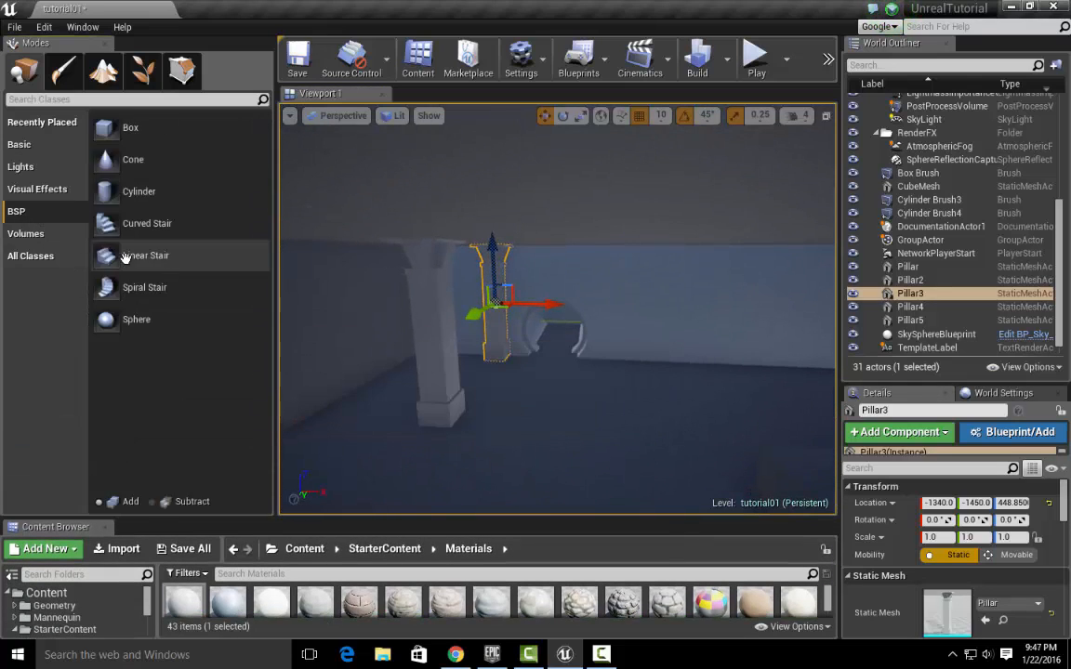
left_click_drag(276, 289, 418, 304)
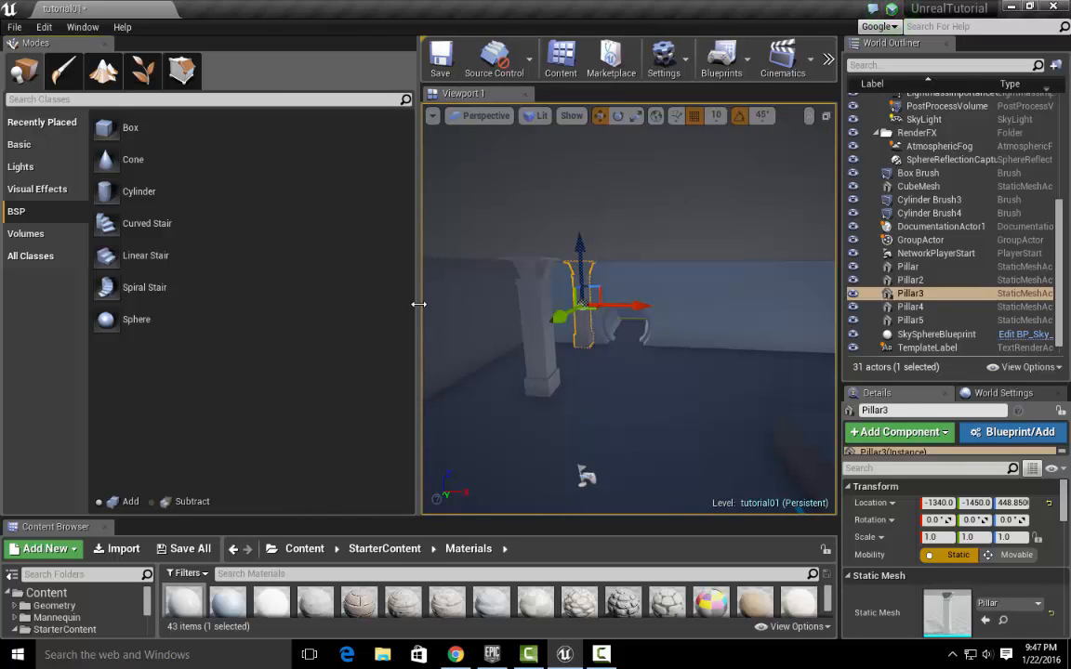
Step: Select the box brush wall that contains the round tunnel opening and view it from the front
left_click(714, 322)
mouse_move(685, 387)
right_mouse_down()
mouse_move(572, 375)
mouse_move(604, 401)
mouse_move(595, 400)
right_mouse_up()
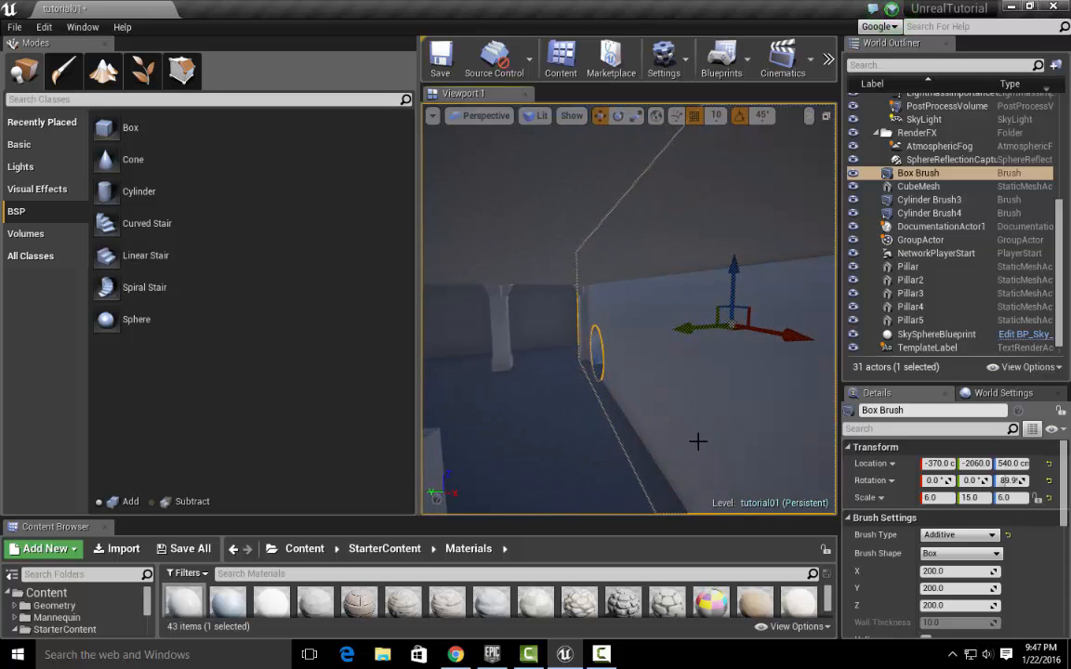
mouse_move(684, 399)
right_mouse_down()
mouse_move(715, 395)
mouse_move(635, 393)
right_mouse_up()
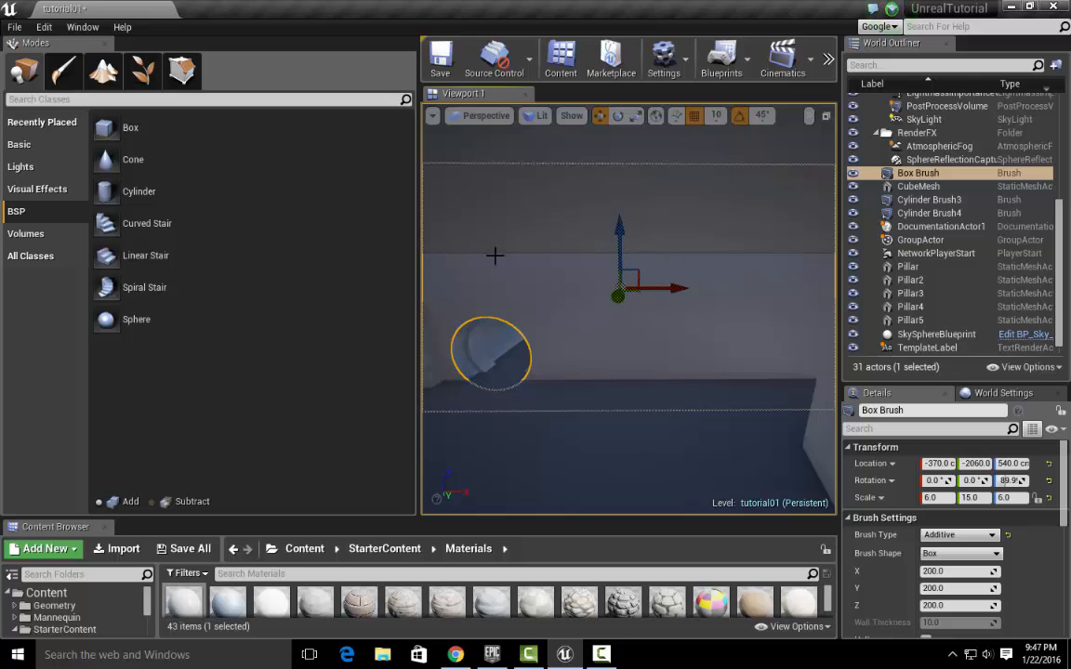
Step: Examine the arena interior around the pillars, selecting the floor and the Wall8 mesh along the way
right_click_drag(655, 397, 655, 397)
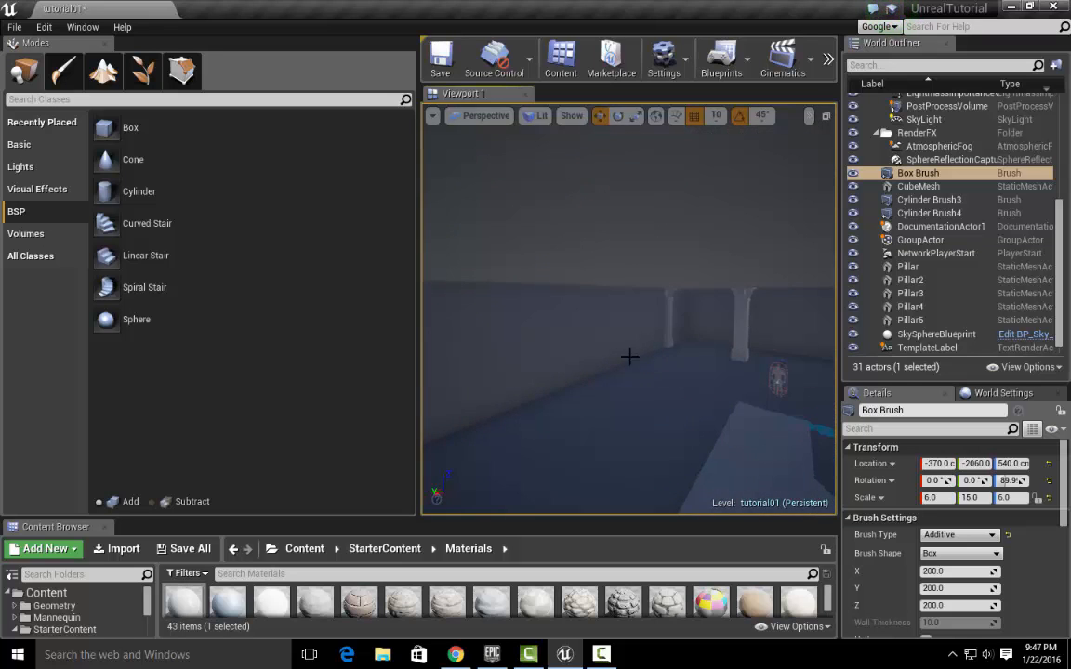
left_click(748, 327)
left_click(775, 318)
left_click(696, 175)
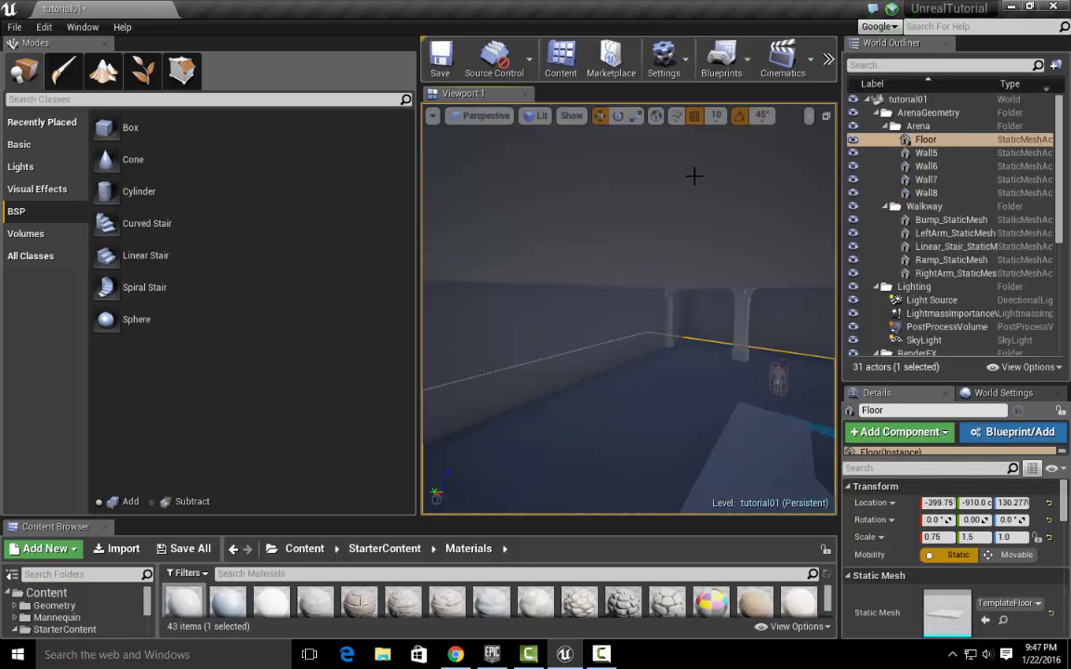
left_click(627, 376)
key("f")
right_click_drag(604, 372, 640, 390)
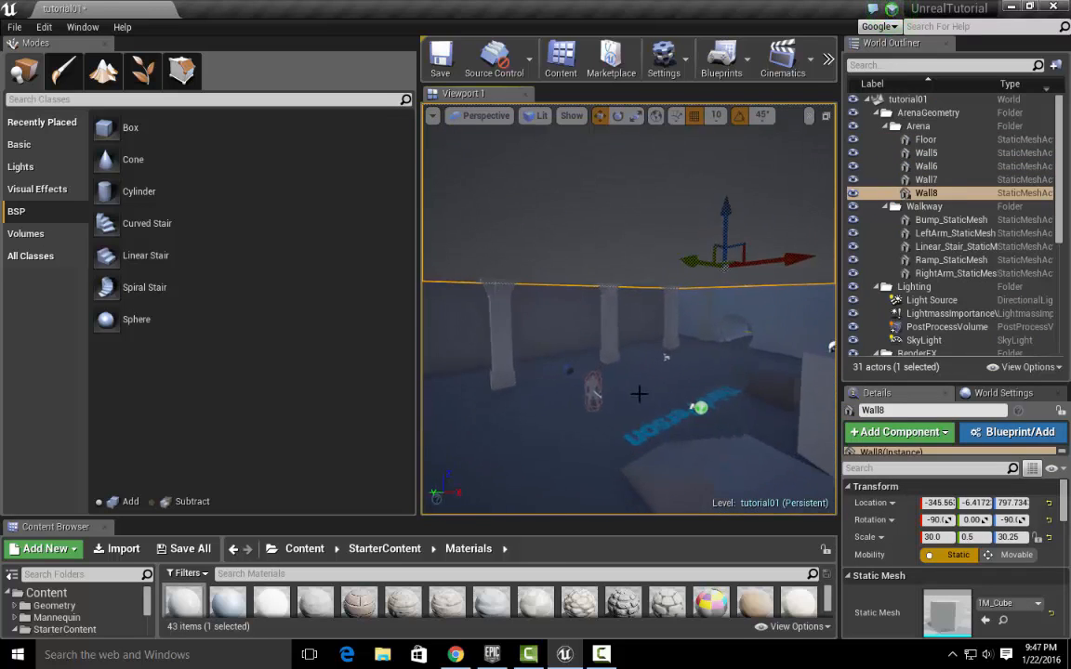
right_click_drag(597, 445, 611, 372)
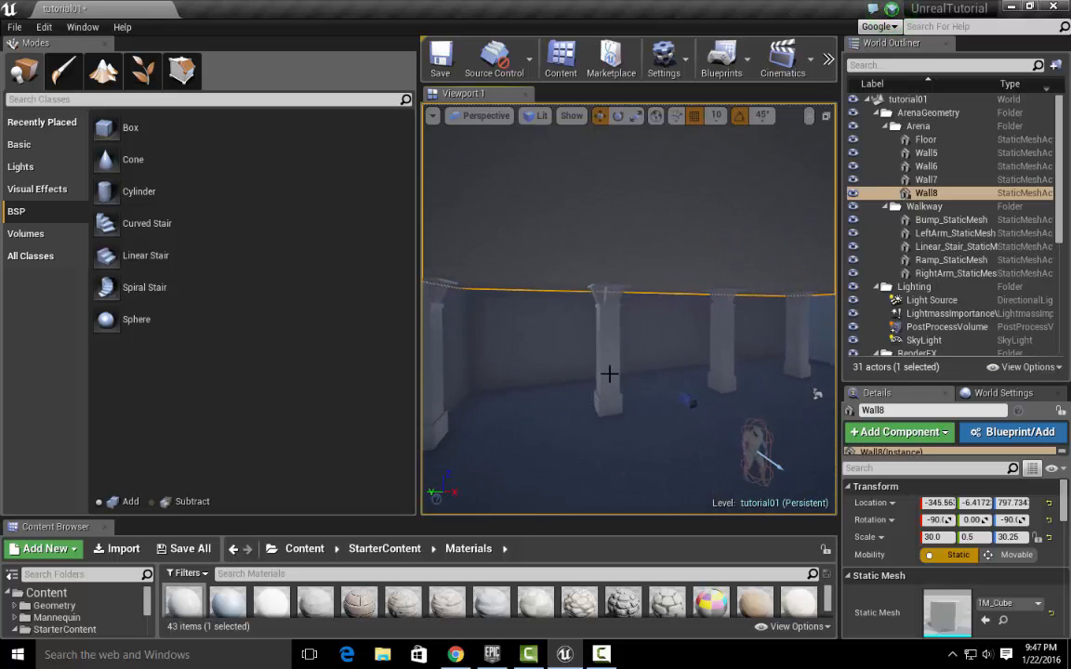
Step: Select the walkway's existing linear stair static mesh and inspect its shape
left_click(611, 371)
key("f")
right_click_drag(671, 400, 671, 399)
right_click_drag(744, 398, 744, 398)
left_click(744, 398)
right_click_drag(802, 358, 802, 357)
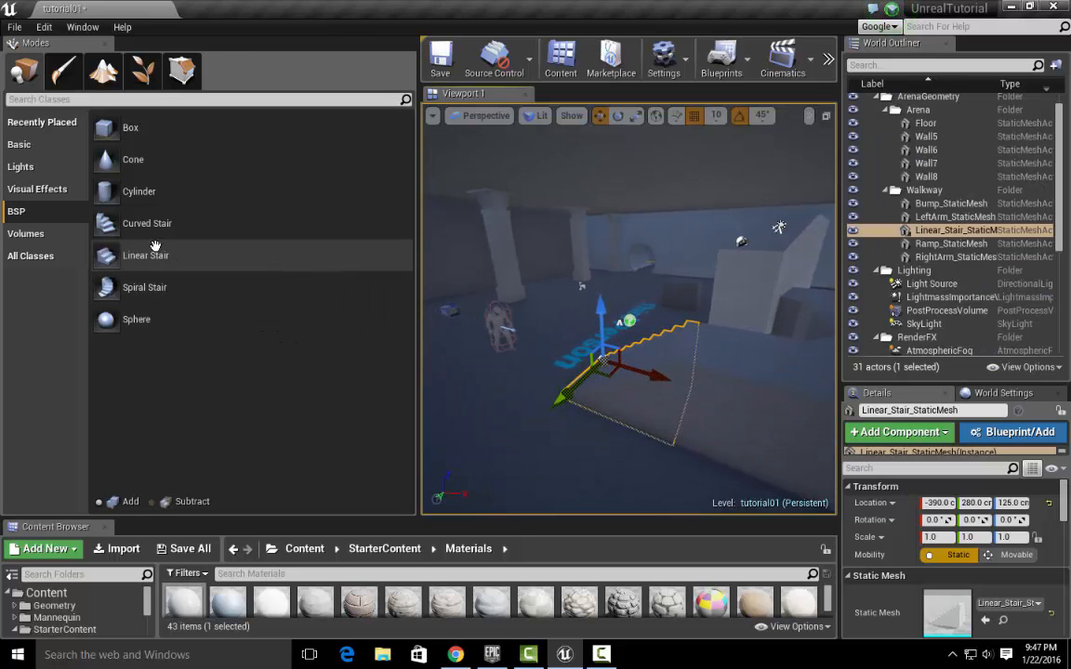
Step: Place an additive linear stair BSP brush on the floor beside the walkway and show its complete brush settings
left_click_drag(145, 256, 576, 381)
left_click_drag(510, 359, 506, 358)
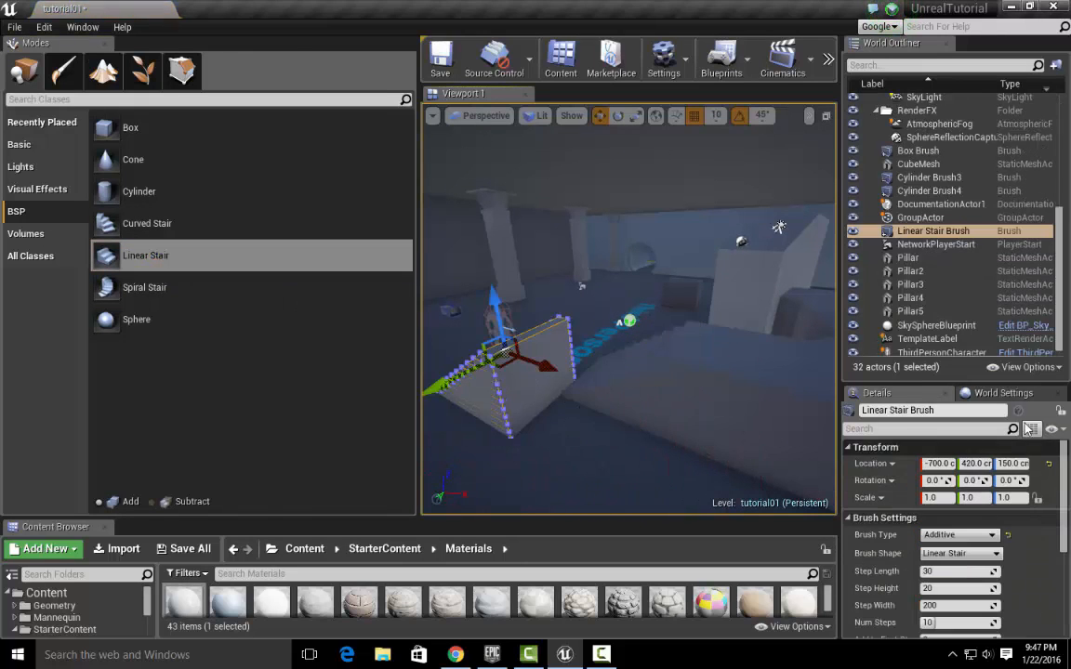
left_click_drag(1002, 377, 1002, 181)
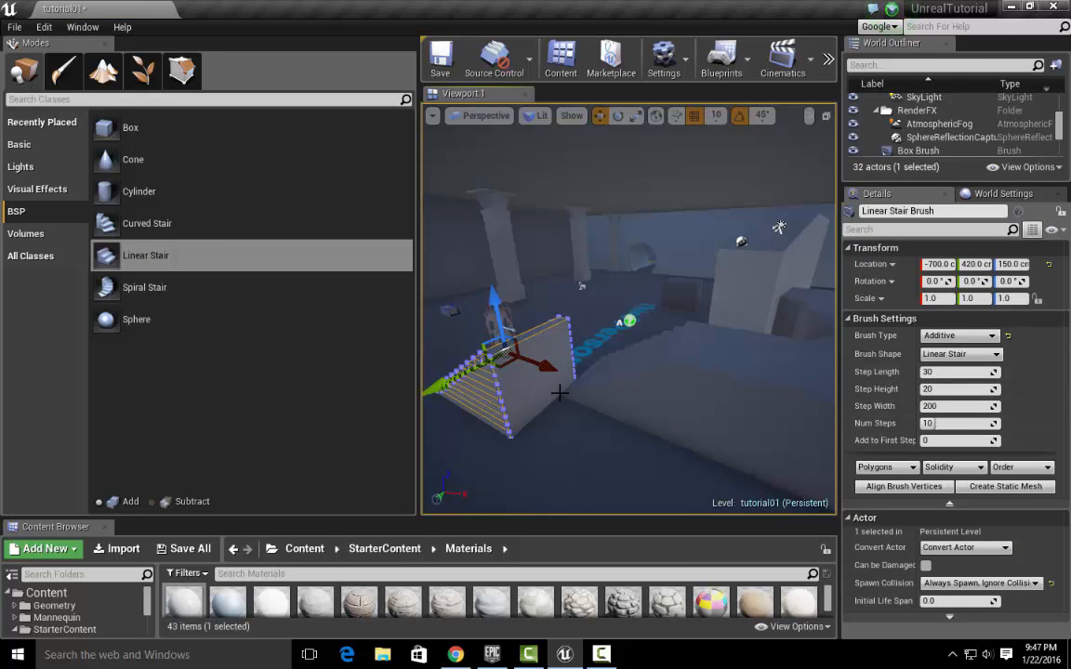
left_click_drag(559, 393, 675, 399, "alt")
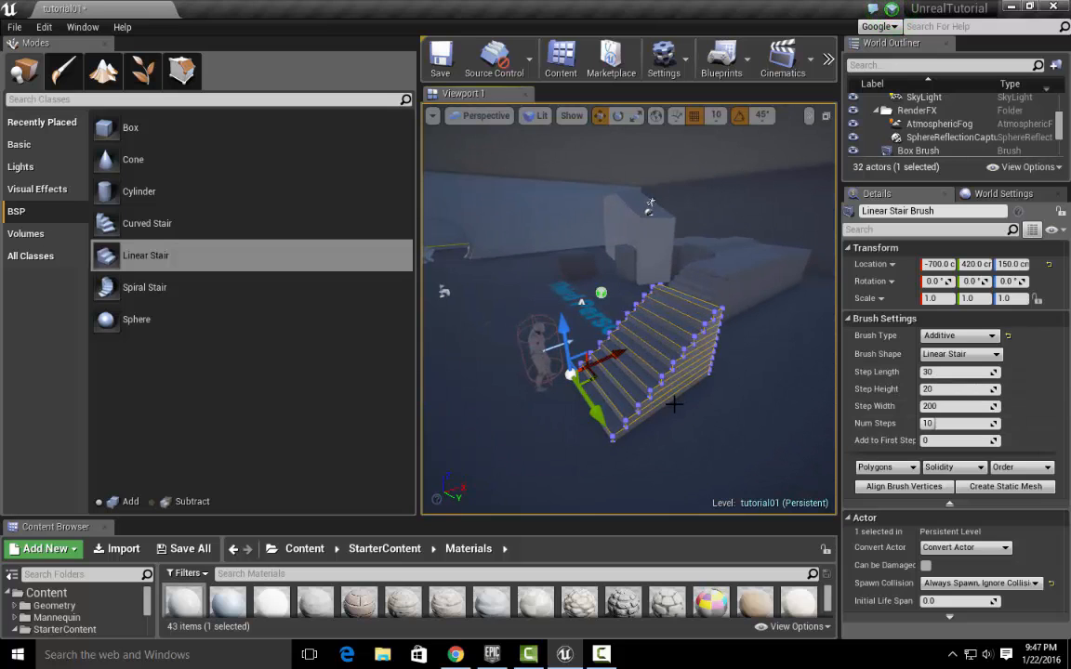
Step: Delete the linear stair brush standing beside the walkway
key("Delete")
right_click_drag(667, 406, 506, 372)
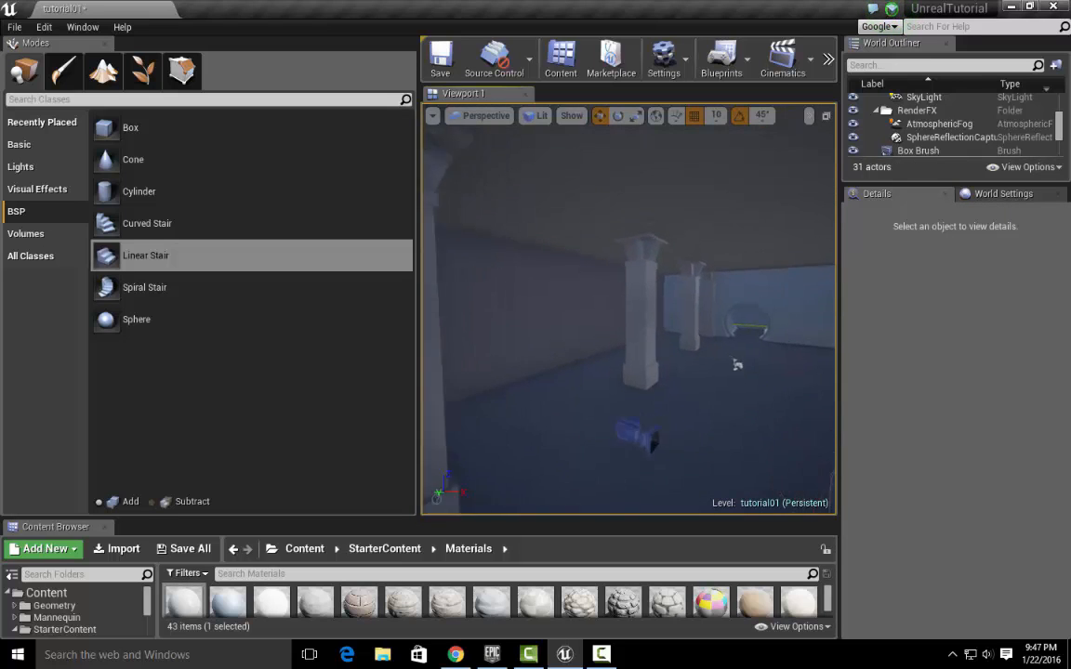
right_click_drag(737, 364, 451, 374)
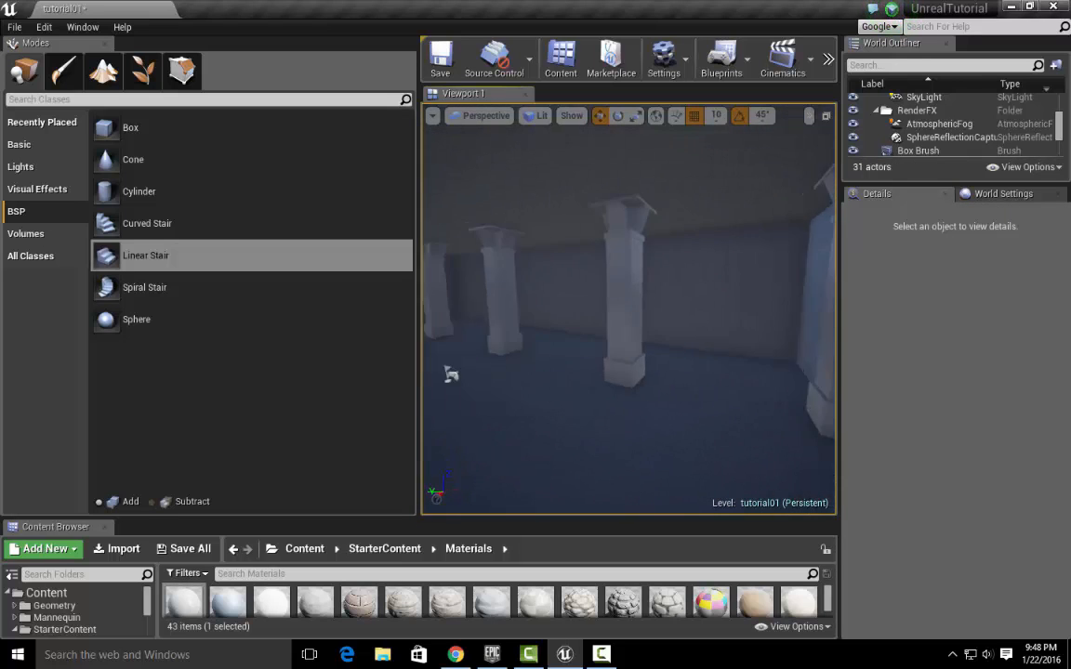
right_click_drag(628, 371, 525, 378)
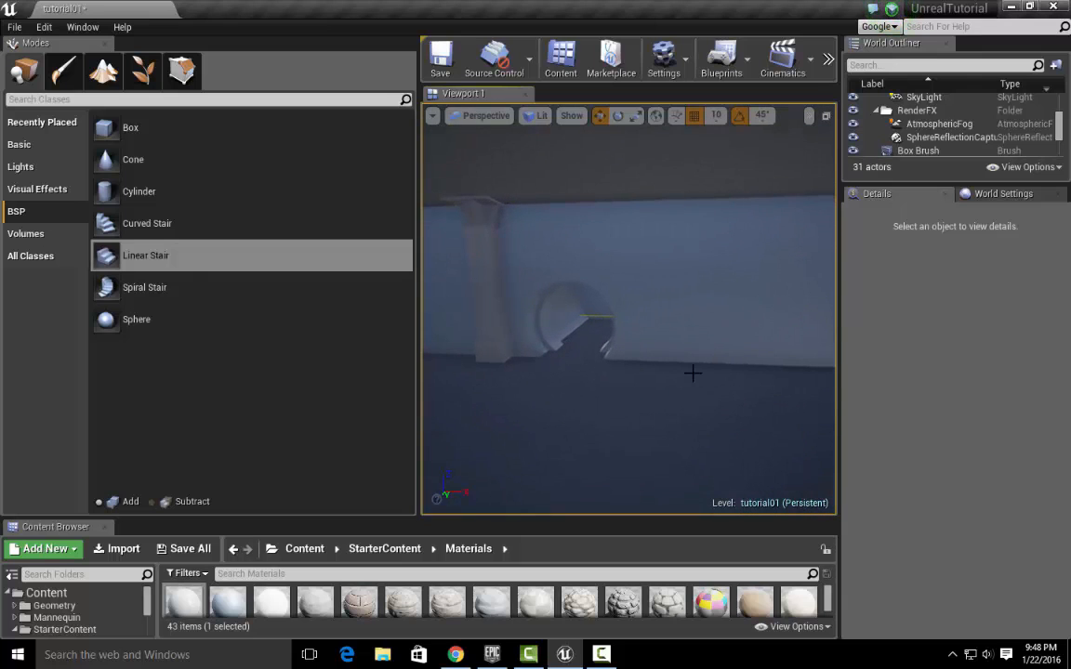